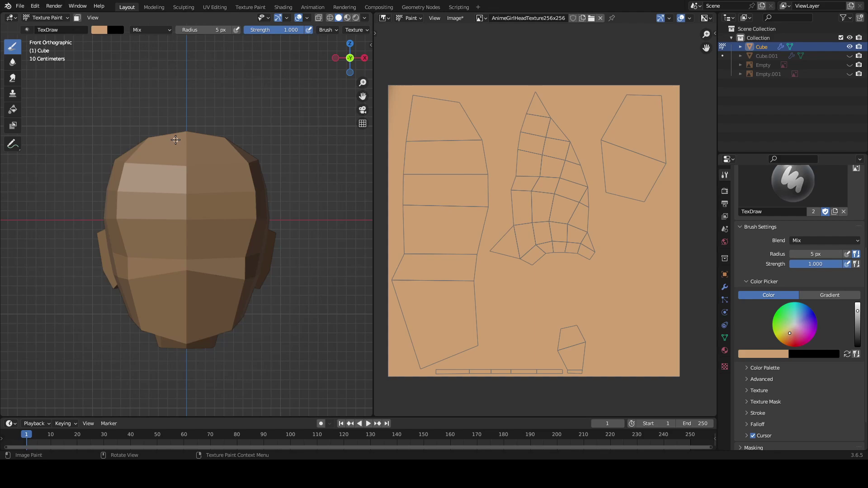
Switch the 3D viewport's lighting to Flat so the head displays without shading.
{"action": "mouse_move", "coordinate": [229, 230]}
{"action": "middle_mouse_down"}
{"action": "mouse_move", "coordinate": [254, 240]}
{"action": "mouse_move", "coordinate": [143, 244]}
{"action": "mouse_move", "coordinate": [266, 190]}
{"action": "mouse_move", "coordinate": [263, 160]}
{"action": "mouse_move", "coordinate": [253, 192]}
{"action": "mouse_move", "coordinate": [173, 199]}
{"action": "mouse_move", "coordinate": [285, 200]}
{"action": "middle_mouse_up"}
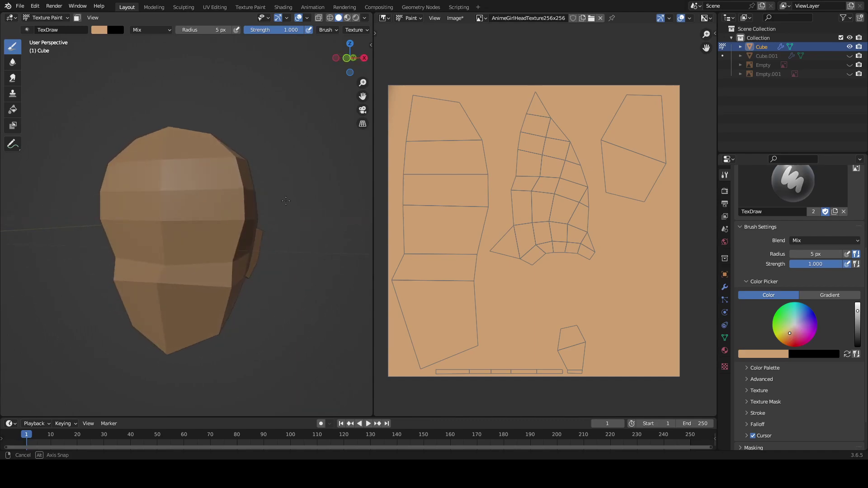
{"action": "middle_click_drag", "start_coordinate": [286, 200], "coordinate": [276, 200]}
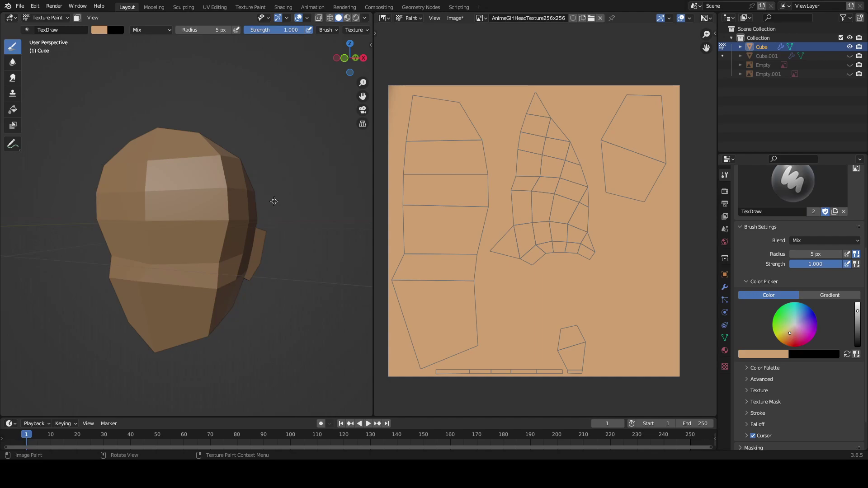
{"action": "mouse_move", "coordinate": [275, 201]}
{"action": "middle_mouse_down"}
{"action": "mouse_move", "coordinate": [211, 239]}
{"action": "mouse_move", "coordinate": [185, 234]}
{"action": "middle_mouse_up"}
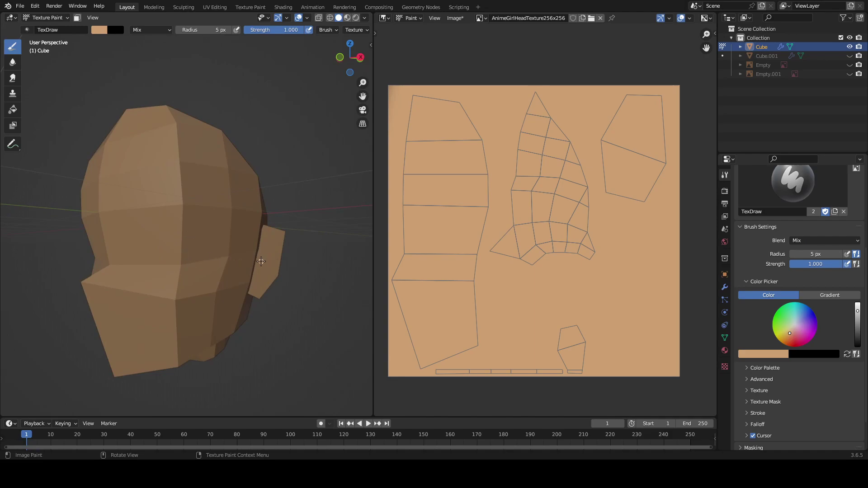
{"action": "scroll", "coordinate": [261, 261], "scroll_direction": "down", "scroll_amount": 2}
{"action": "middle_click_drag", "start_coordinate": [261, 262], "coordinate": [216, 260]}
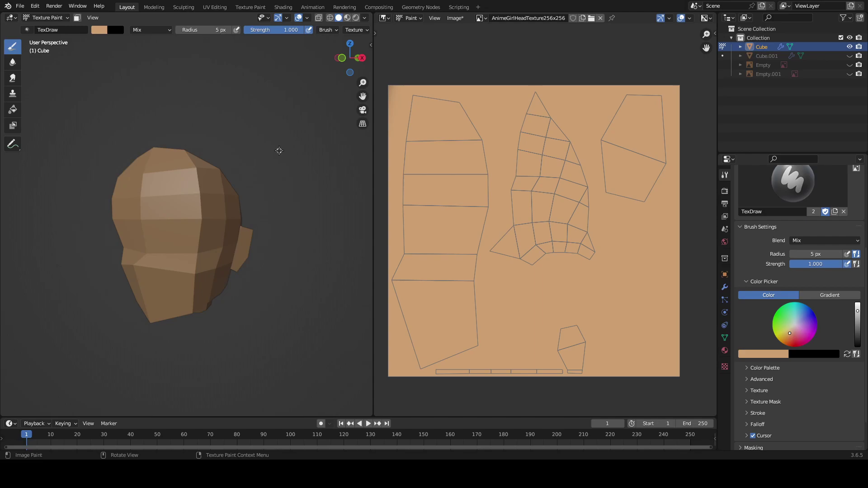
{"action": "left_click", "coordinate": [364, 18]}
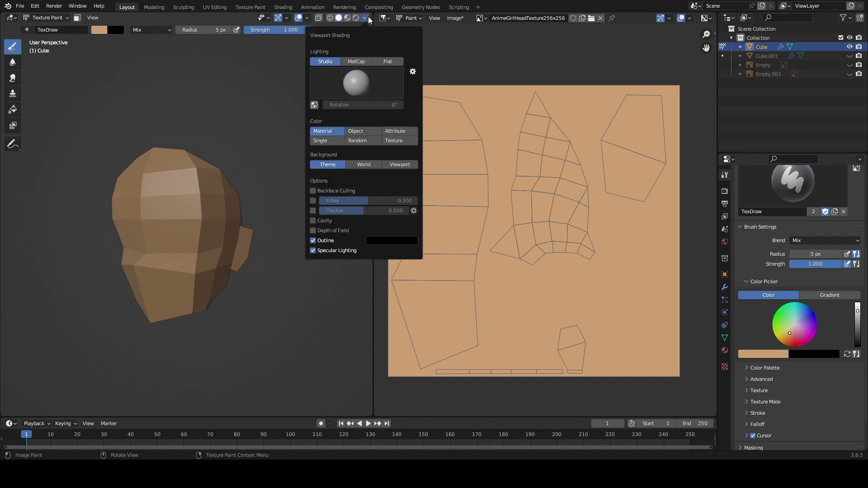
{"action": "left_click", "coordinate": [387, 62]}
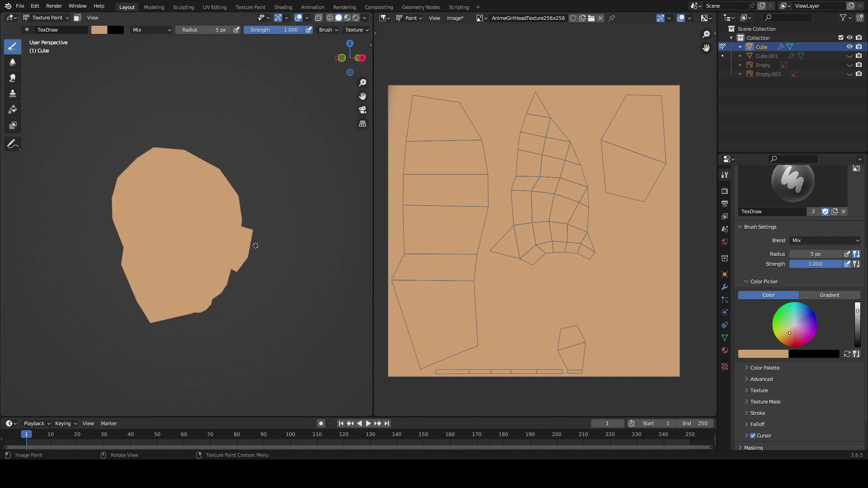
Inspect the flat-lit head and save the AnimeGirlHeadTexture256x256 image.
{"action": "mouse_move", "coordinate": [208, 247]}
{"action": "middle_mouse_down"}
{"action": "mouse_move", "coordinate": [195, 244]}
{"action": "mouse_move", "coordinate": [235, 240]}
{"action": "mouse_move", "coordinate": [213, 240]}
{"action": "mouse_move", "coordinate": [223, 242]}
{"action": "middle_mouse_up"}
{"action": "middle_click_drag", "start_coordinate": [167, 198], "coordinate": [200, 190]}
{"action": "middle_click_drag", "start_coordinate": [188, 232], "coordinate": [257, 232]}
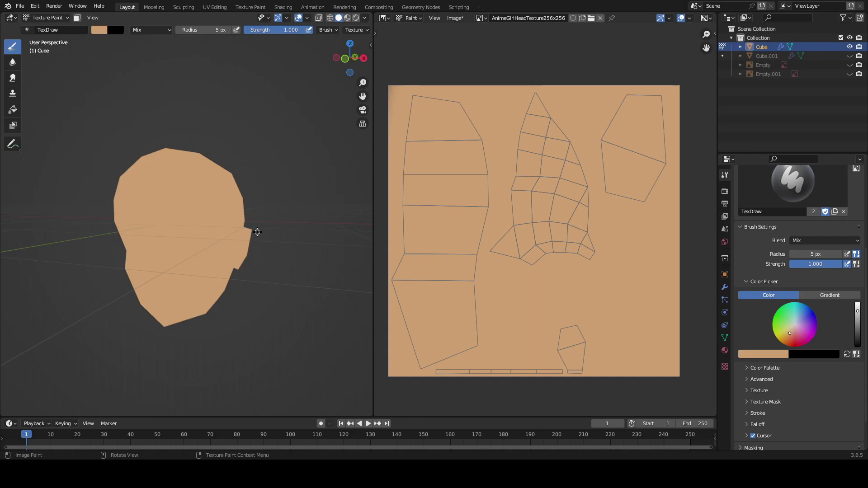
{"action": "left_click", "coordinate": [458, 18]}
{"action": "left_click", "coordinate": [470, 114]}
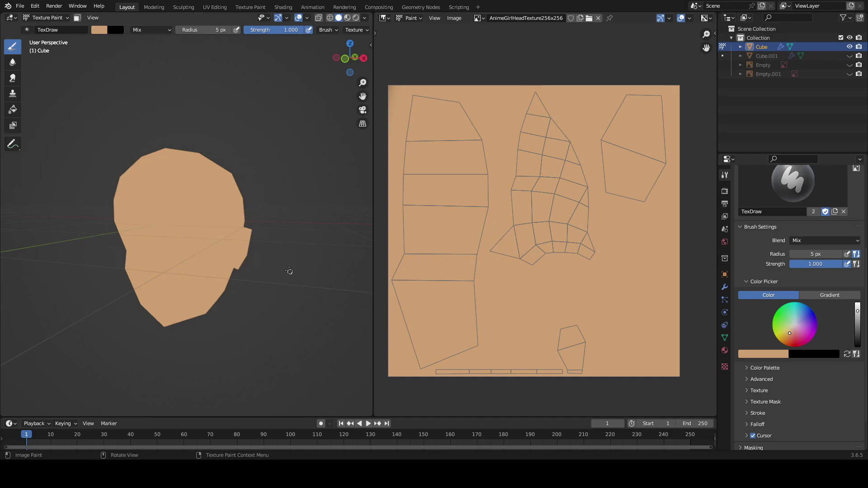
Show the head from the front and darken the brush's skin colour to a value of about 0.73.
{"action": "key", "text": "KP_1"}
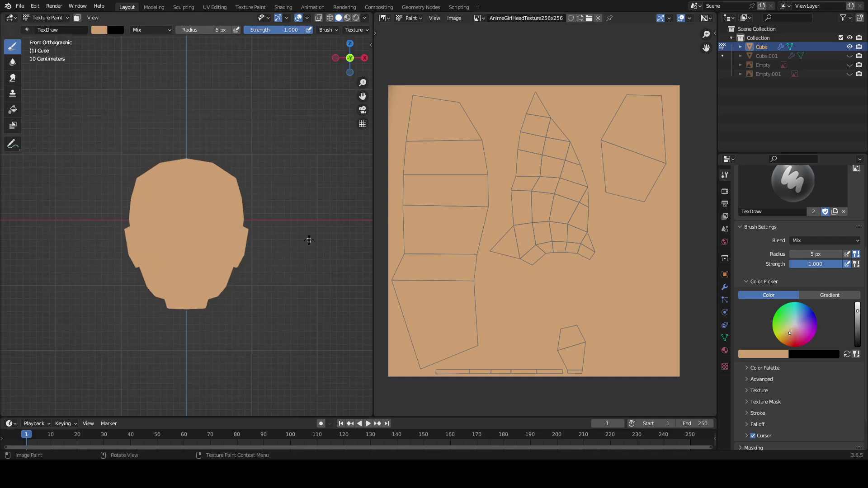
{"action": "left_click", "coordinate": [764, 355]}
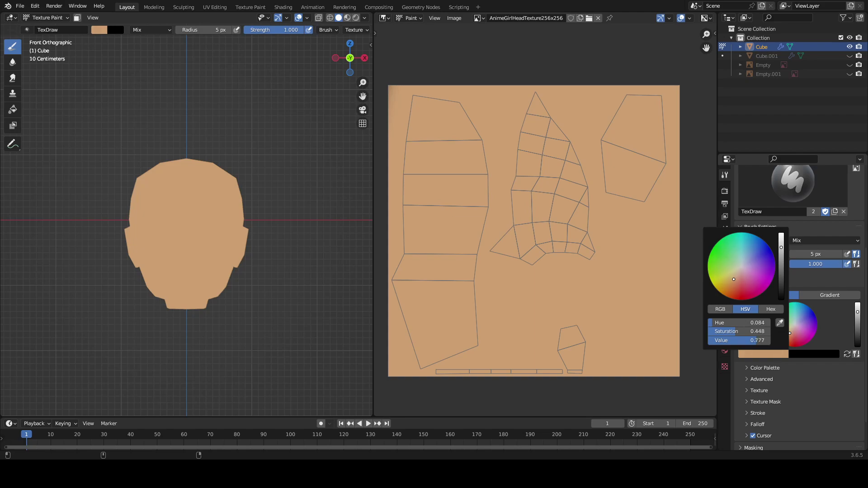
{"action": "left_click_drag", "start_coordinate": [781, 248], "coordinate": [781, 250]}
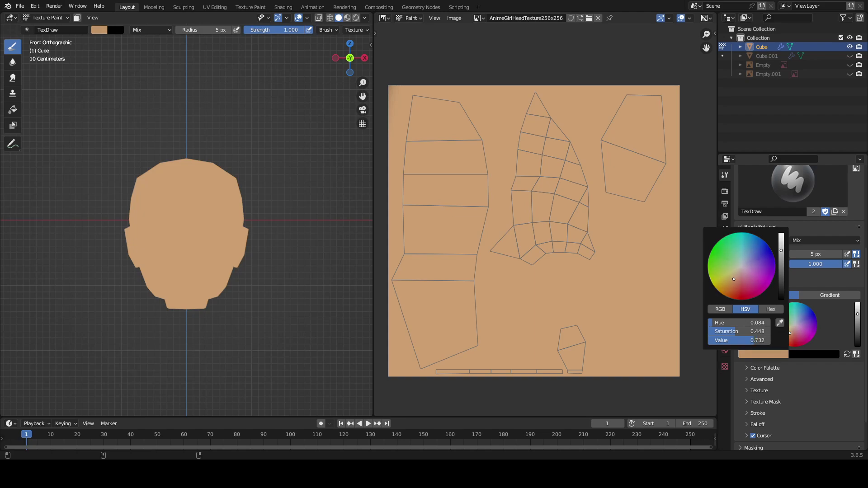
{"action": "mouse_move", "coordinate": [441, 189]}
{"action": "left_mouse_down"}
{"action": "mouse_move", "coordinate": [441, 161]}
{"action": "mouse_move", "coordinate": [441, 173]}
{"action": "left_mouse_up"}
{"action": "scroll", "coordinate": [210, 234], "scroll_direction": "up", "scroll_amount": 1}
{"action": "scroll", "coordinate": [209, 234], "scroll_direction": "up", "scroll_amount": 2}
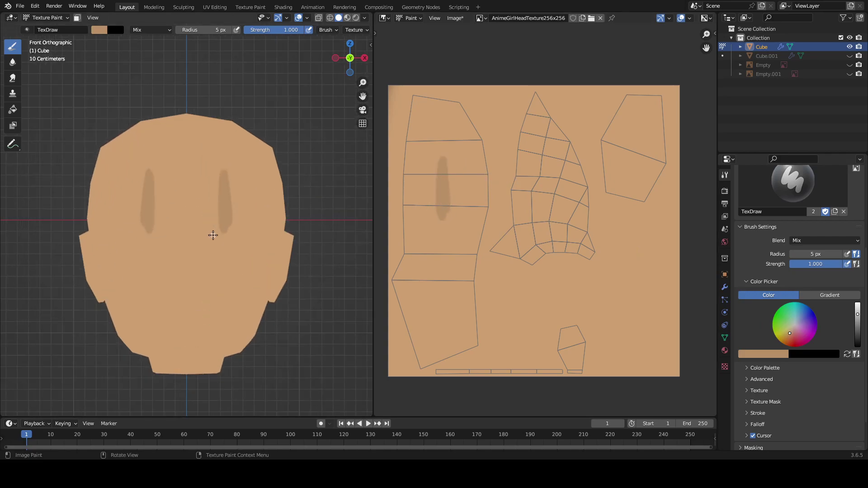
{"action": "key", "text": "ctrl+z"}
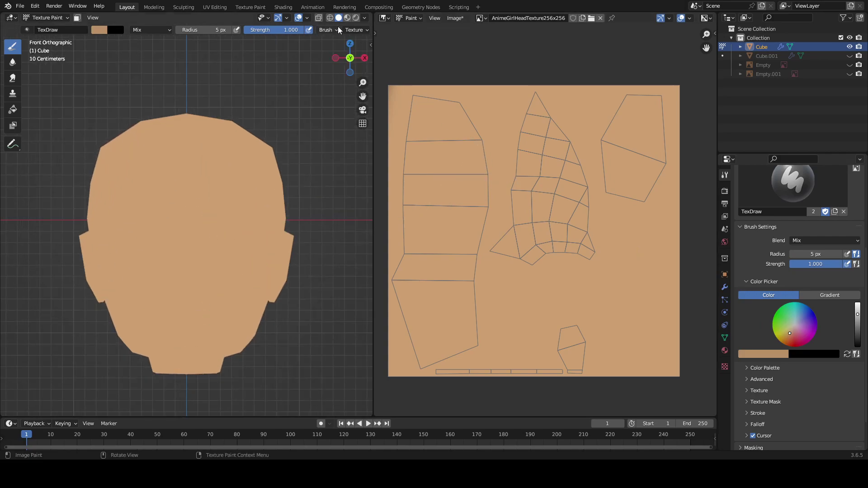
Set the brush radius to 10 px.
{"action": "left_click", "coordinate": [186, 30]}
{"action": "type", "text": "10"}
{"action": "key", "text": "Return"}
{"action": "scroll", "coordinate": [423, 216], "scroll_direction": "up", "scroll_amount": 1}
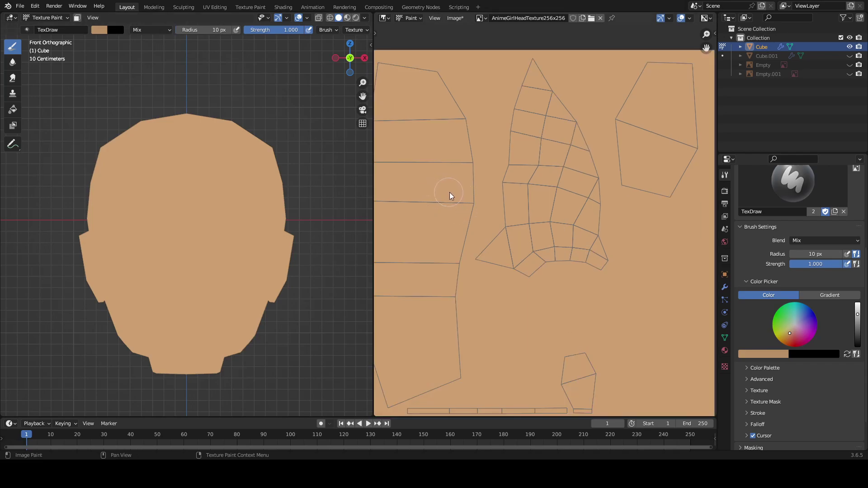
Try to paint a dark round eye patch across the edge between the two middle upper face sections, then undo the strokes.
{"action": "middle_click_drag", "start_coordinate": [448, 192], "coordinate": [521, 194]}
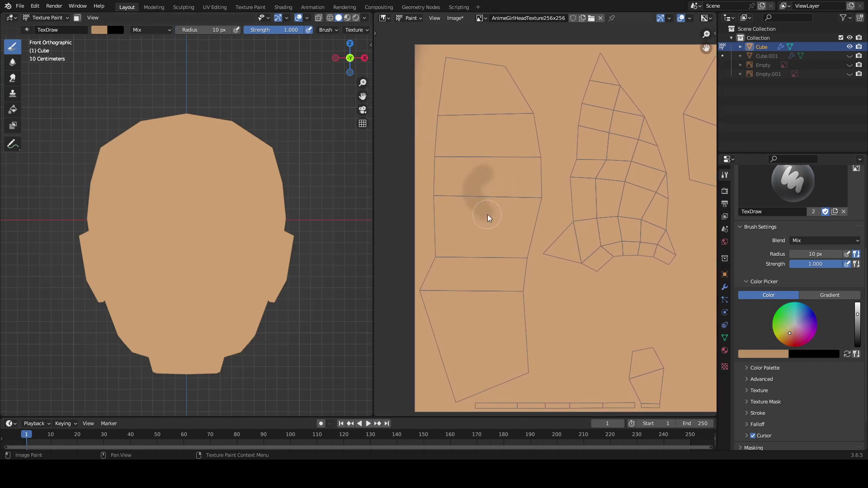
{"action": "left_click_drag", "start_coordinate": [486, 213], "coordinate": [471, 181]}
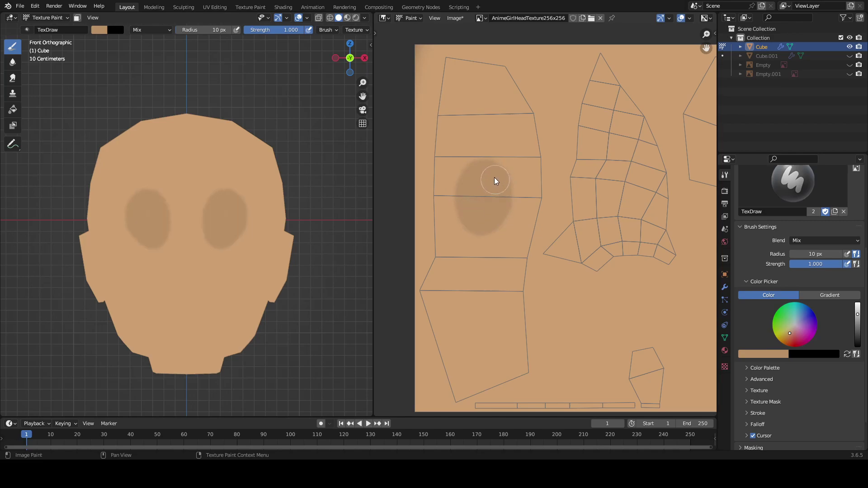
{"action": "left_click_drag", "start_coordinate": [465, 224], "coordinate": [486, 225]}
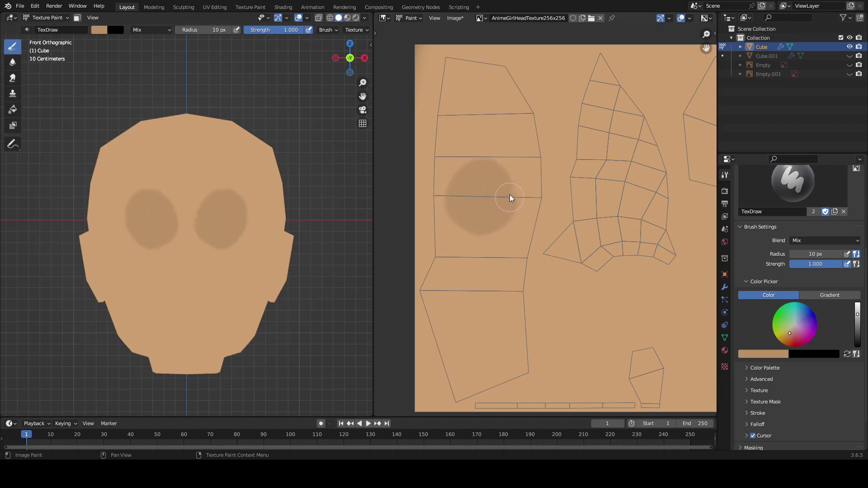
{"action": "left_click_drag", "start_coordinate": [472, 223], "coordinate": [478, 214]}
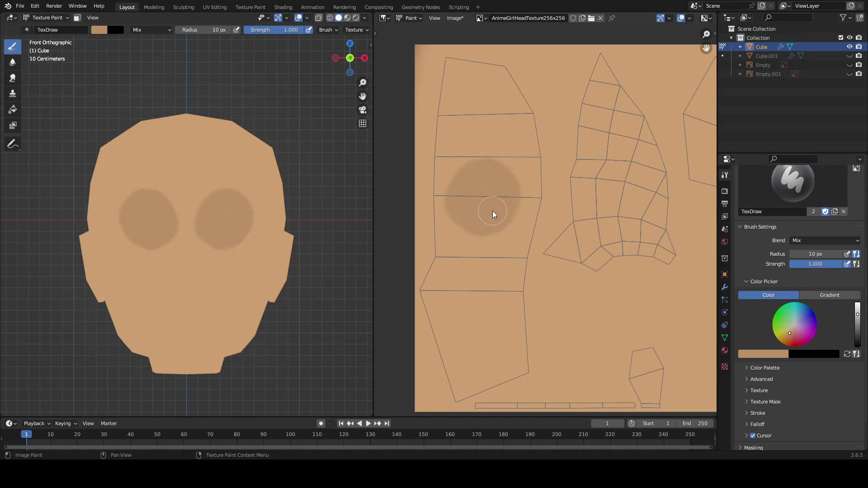
{"action": "middle_click_drag", "start_coordinate": [213, 208], "coordinate": [177, 208]}
{"action": "key", "text": "ctrl+z"}
{"action": "key", "text": "ctrl+z"}
{"action": "key", "text": "ctrl+z"}
{"action": "key", "text": "ctrl+z"}
{"action": "key", "text": "ctrl+z"}
{"action": "key", "text": "ctrl+z"}
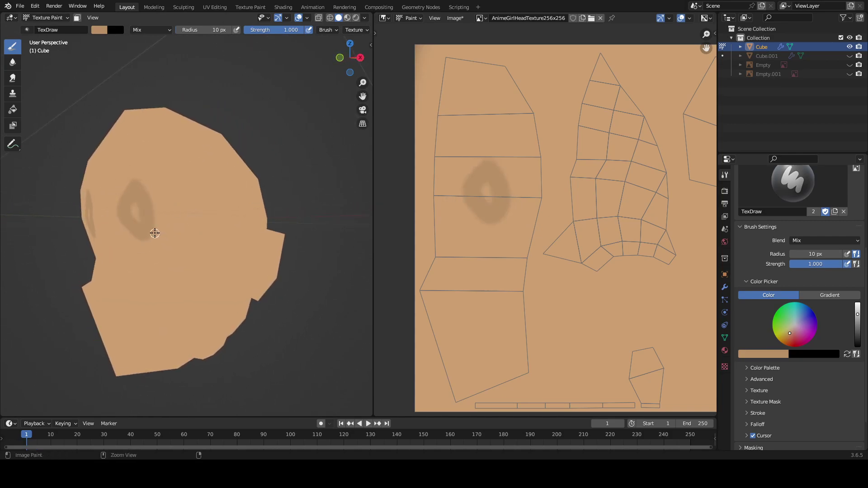
Try a short horizontal stroke just above the nose edge to locate the eye on the model, then undo it.
{"action": "mouse_move", "coordinate": [145, 229]}
{"action": "middle_mouse_down"}
{"action": "mouse_move", "coordinate": [182, 236]}
{"action": "mouse_move", "coordinate": [139, 244]}
{"action": "mouse_move", "coordinate": [151, 248]}
{"action": "middle_mouse_up"}
{"action": "left_click_drag", "start_coordinate": [132, 257], "coordinate": [159, 257]}
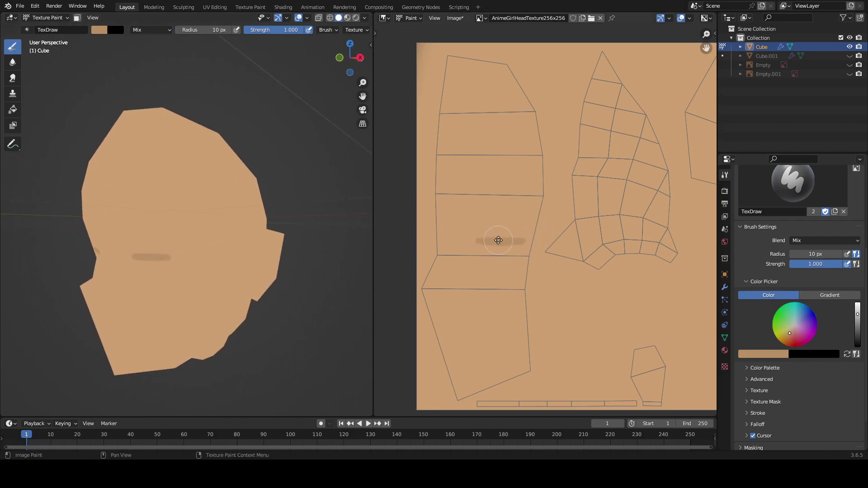
{"action": "scroll", "coordinate": [499, 240], "scroll_direction": "up", "scroll_amount": 1}
{"action": "middle_click_drag", "start_coordinate": [502, 227], "coordinate": [533, 218]}
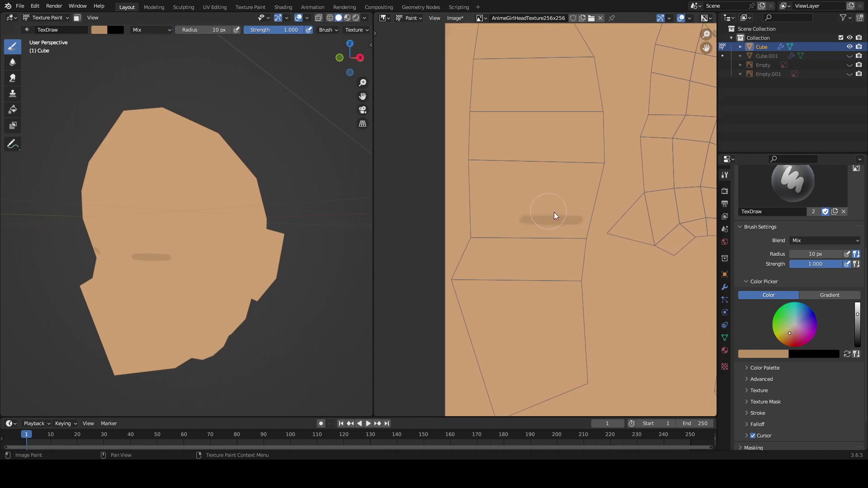
{"action": "middle_click_drag", "start_coordinate": [159, 234], "coordinate": [178, 232]}
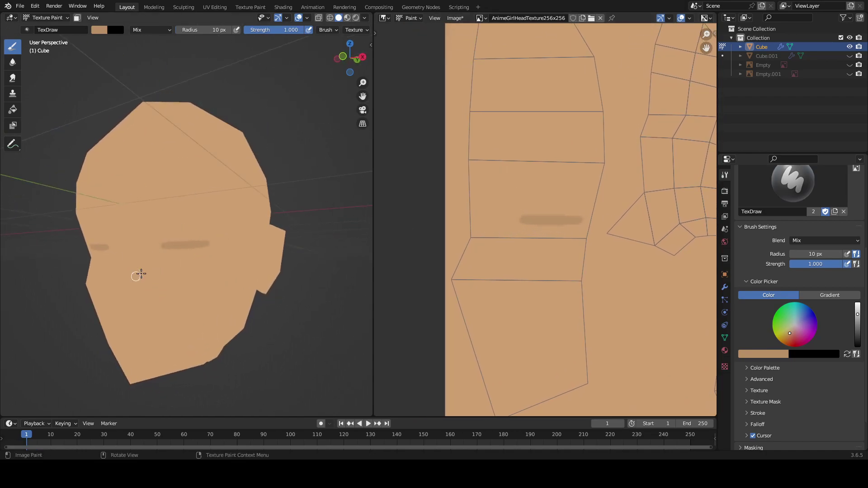
{"action": "middle_click_drag", "start_coordinate": [135, 276], "coordinate": [112, 264]}
{"action": "key", "text": "KP_3"}
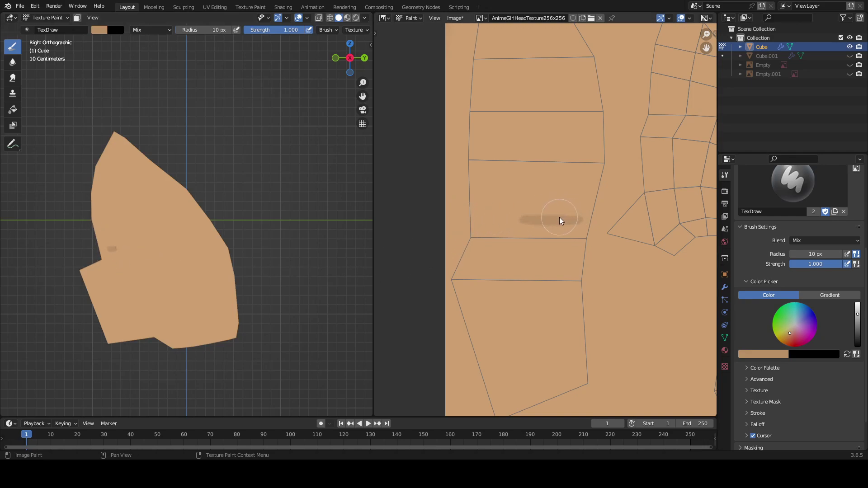
{"action": "key", "text": "ctrl+z"}
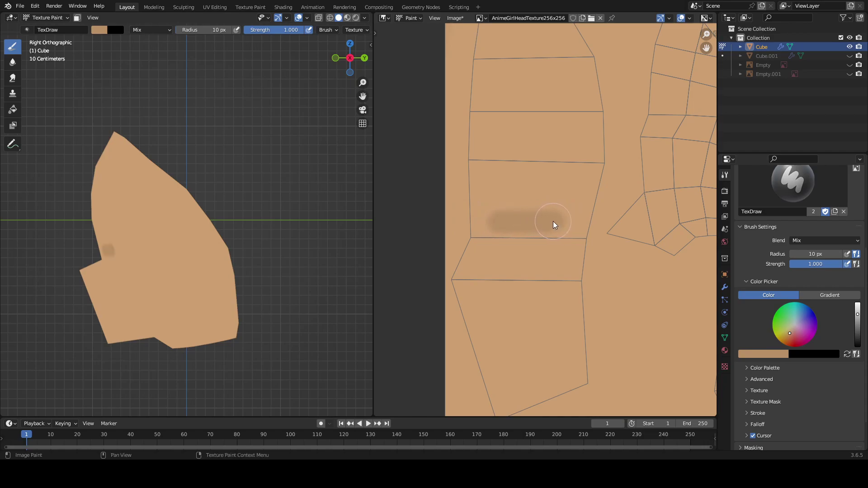
Try to paint a dark oval eye socket over the nose-level edge in the texture, then undo its strokes.
{"action": "left_click_drag", "start_coordinate": [508, 220], "coordinate": [518, 211]}
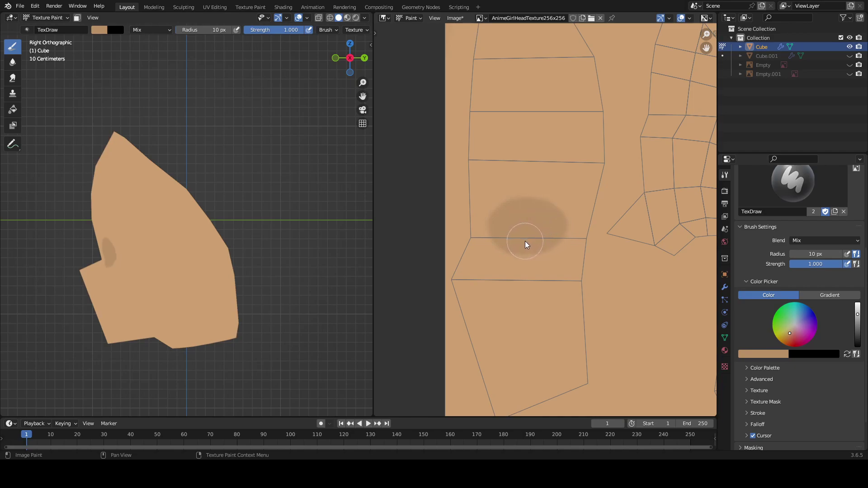
{"action": "middle_click_drag", "start_coordinate": [253, 233], "coordinate": [319, 228]}
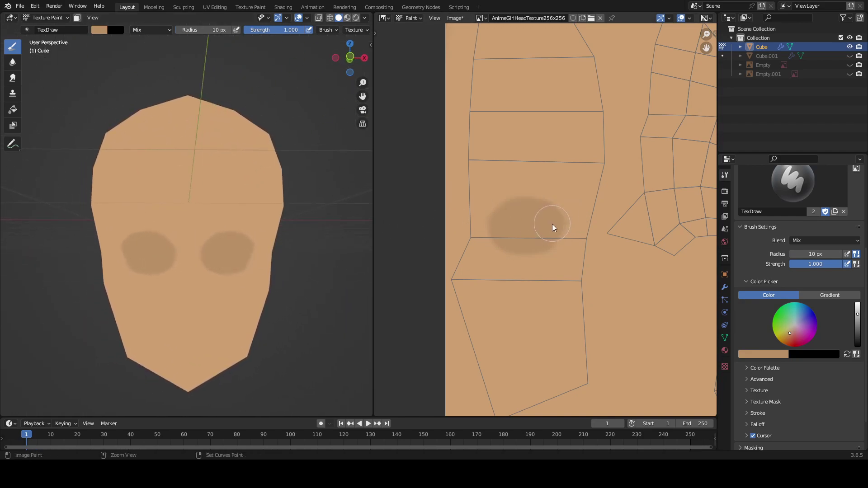
{"action": "key", "text": "ctrl+z"}
{"action": "key", "text": "ctrl+z"}
{"action": "key", "text": "ctrl+z"}
{"action": "key", "text": "ctrl+z"}
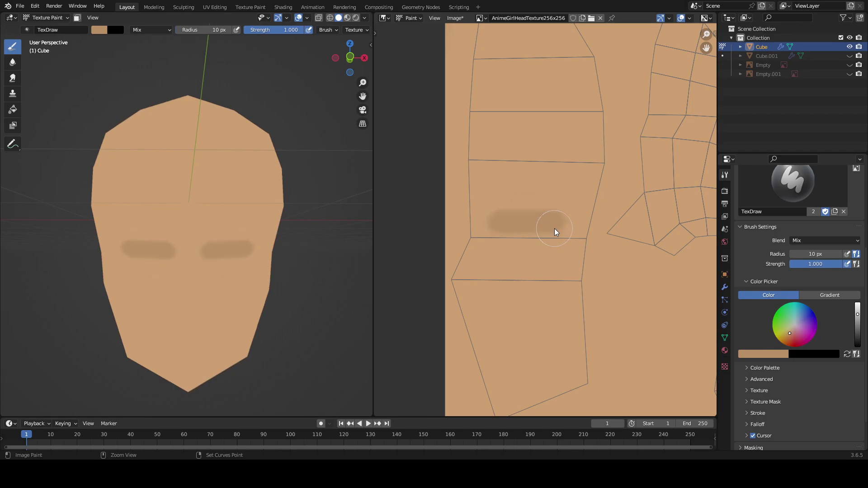
Paint a darker skin-tone oval eye socket over the nose-level edge, nearer the outer side of the face strip, and check it on the model.
{"action": "mouse_move", "coordinate": [527, 216]}
{"action": "left_mouse_down"}
{"action": "mouse_move", "coordinate": [508, 222]}
{"action": "mouse_move", "coordinate": [556, 225]}
{"action": "left_mouse_up"}
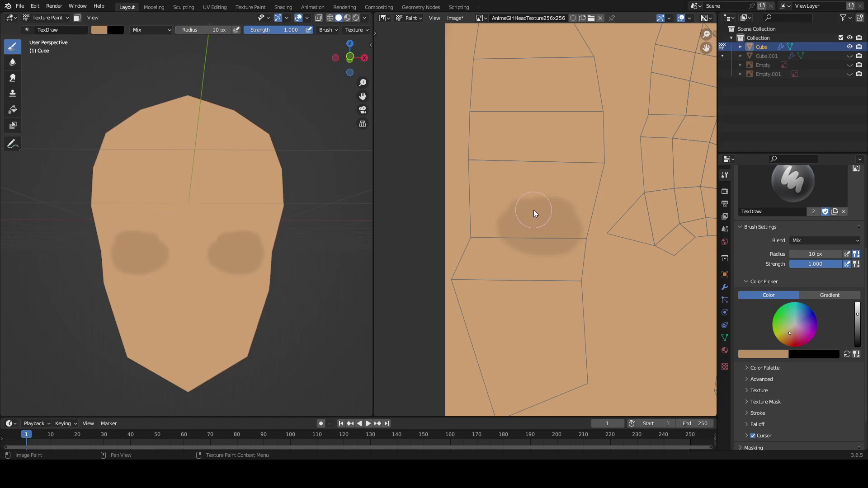
{"action": "middle_click_drag", "start_coordinate": [362, 244], "coordinate": [262, 257]}
{"action": "key", "text": "KP_1"}
{"action": "scroll", "coordinate": [544, 206], "scroll_direction": "up", "scroll_amount": 2}
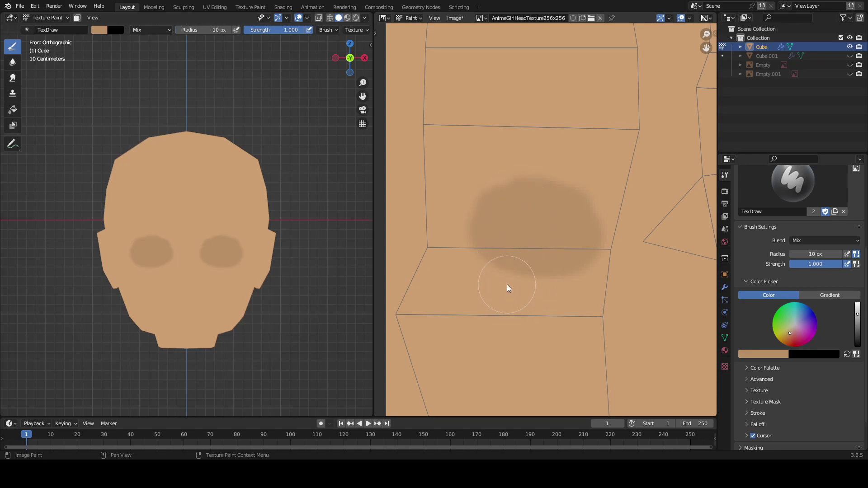
{"action": "middle_click_drag", "start_coordinate": [303, 227], "coordinate": [215, 262]}
{"action": "scroll", "coordinate": [214, 269], "scroll_direction": "up", "scroll_amount": 2}
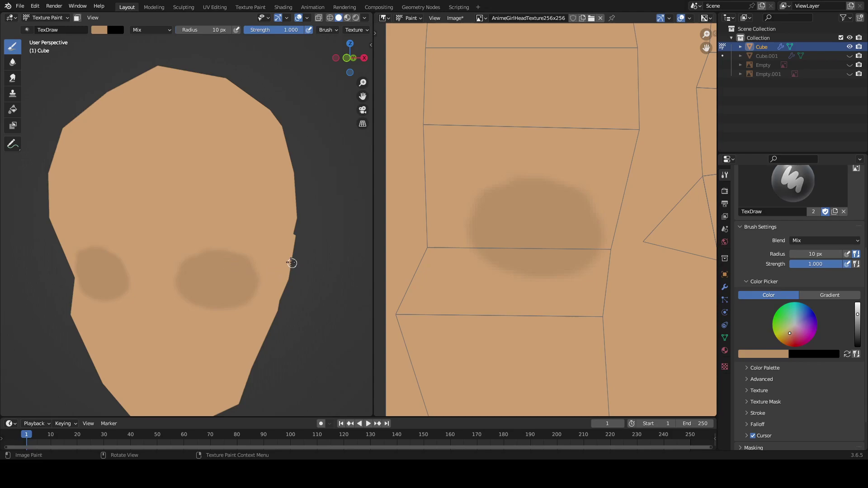
Frame the eye sockets from the front and set the brush colour to white with hue 0, saturation 0 and value 1.
{"action": "key", "text": "KP_1"}
{"action": "scroll", "coordinate": [283, 256], "scroll_direction": "up", "scroll_amount": 3}
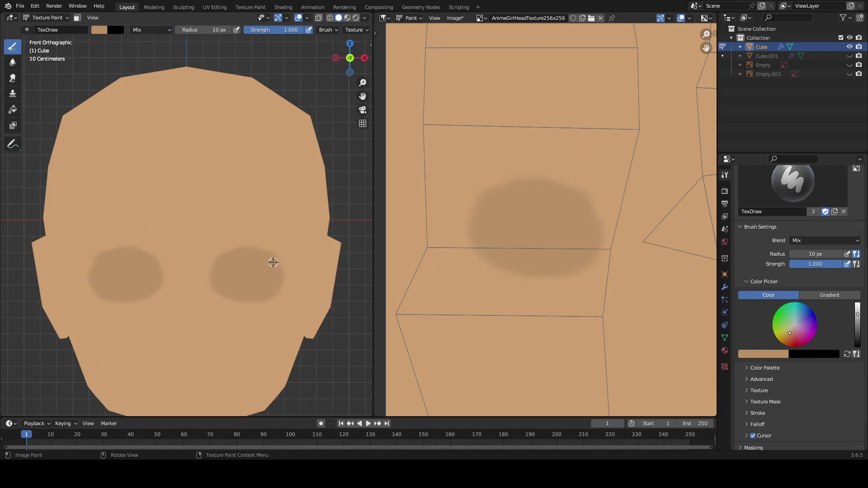
{"action": "middle_click_drag", "start_coordinate": [287, 237], "coordinate": [288, 225], "text": "shift"}
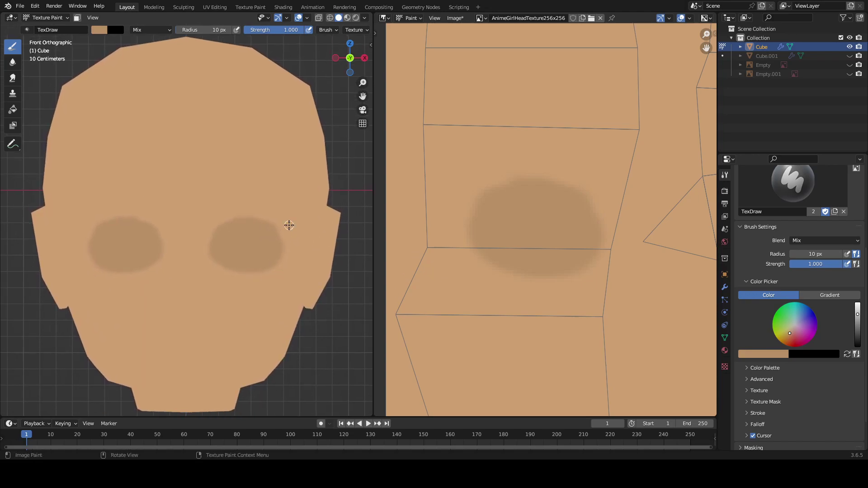
{"action": "left_click", "coordinate": [105, 31]}
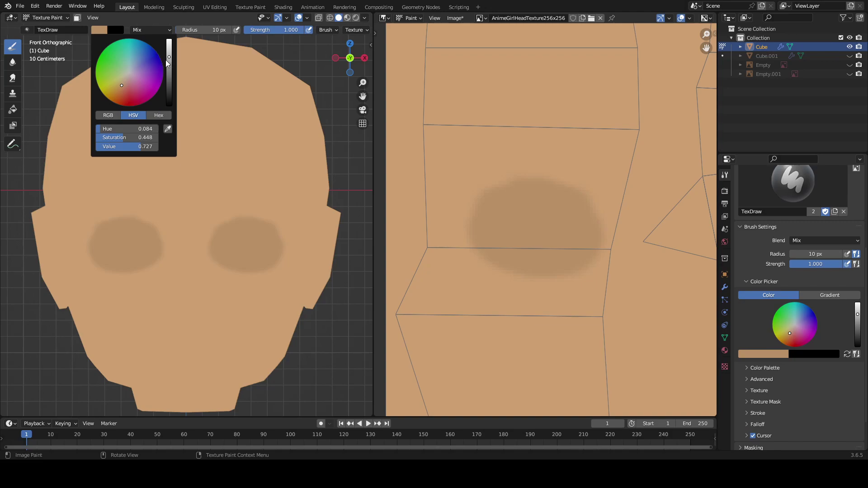
{"action": "mouse_move", "coordinate": [119, 134]}
{"action": "left_mouse_down"}
{"action": "mouse_move", "coordinate": [136, 137]}
{"action": "mouse_move", "coordinate": [88, 128]}
{"action": "left_mouse_up"}
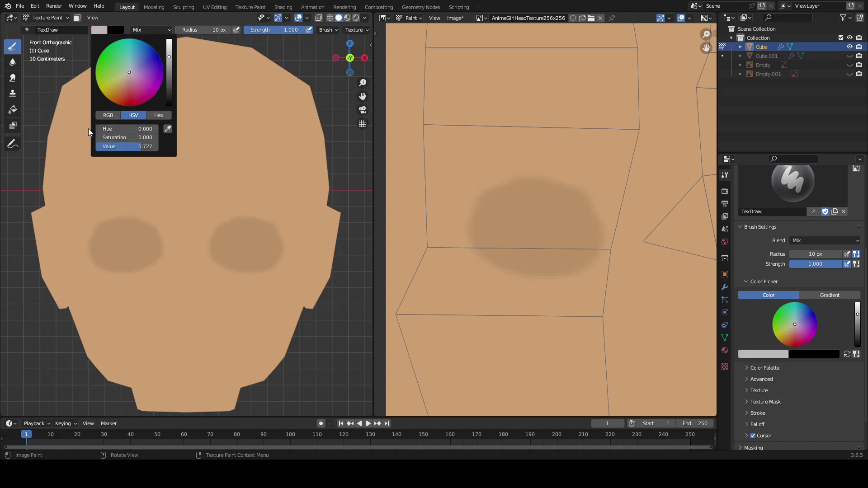
{"action": "mouse_move", "coordinate": [137, 149]}
{"action": "left_mouse_down"}
{"action": "mouse_move", "coordinate": [93, 149]}
{"action": "mouse_move", "coordinate": [158, 148]}
{"action": "left_mouse_up"}
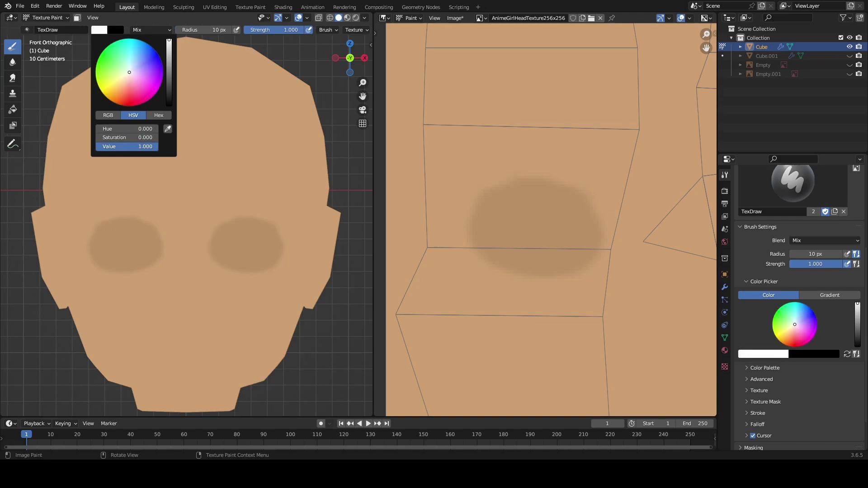
Set the brush colour's value to 0.935, try a white oval in the dark eye socket, and undo it.
{"action": "left_click_drag", "start_coordinate": [171, 45], "coordinate": [169, 42]}
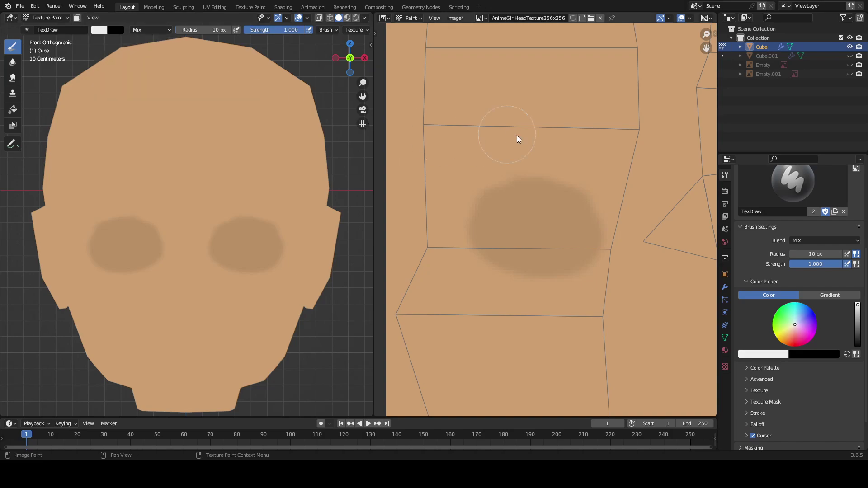
{"action": "left_click_drag", "start_coordinate": [520, 237], "coordinate": [522, 230]}
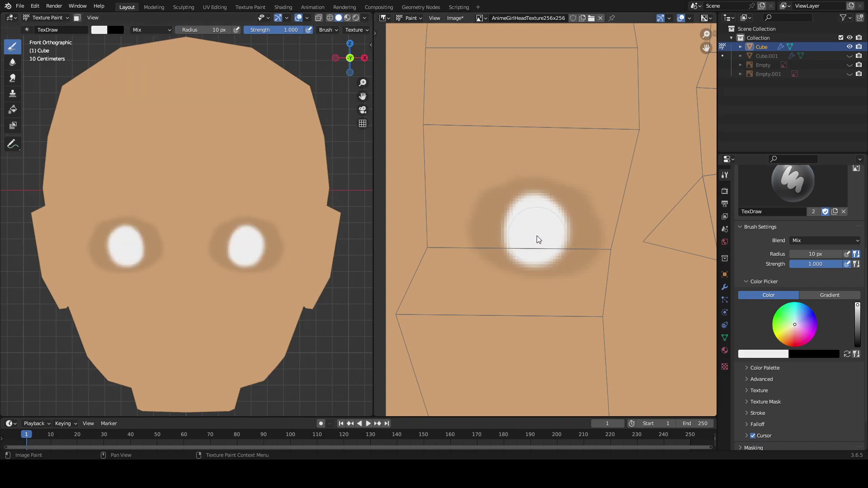
{"action": "key", "text": "ctrl+z"}
Paint a round off-white eyeball in the middle of the dark eye socket and check both eyes on the model.
{"action": "scroll", "coordinate": [535, 234], "scroll_direction": "up", "scroll_amount": 2}
{"action": "middle_click_drag", "start_coordinate": [537, 219], "coordinate": [540, 199]}
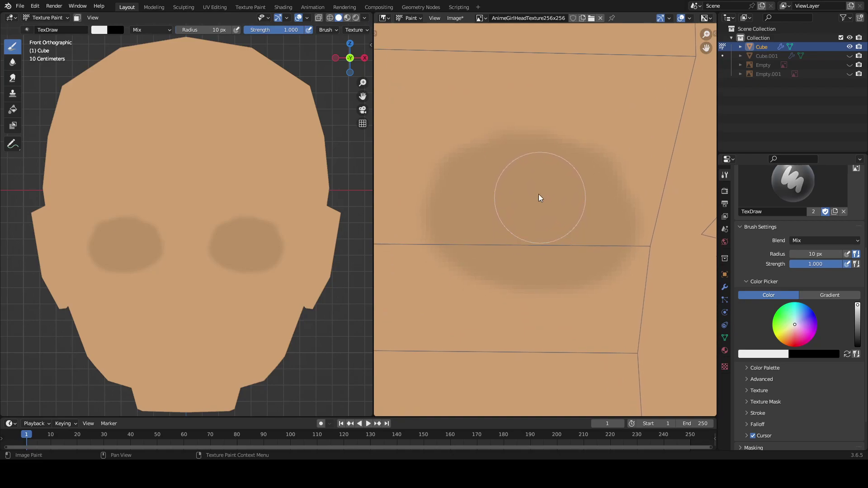
{"action": "mouse_move", "coordinate": [523, 210]}
{"action": "left_mouse_down"}
{"action": "mouse_move", "coordinate": [541, 229]}
{"action": "mouse_move", "coordinate": [540, 190]}
{"action": "mouse_move", "coordinate": [498, 223]}
{"action": "mouse_move", "coordinate": [548, 246]}
{"action": "mouse_move", "coordinate": [564, 200]}
{"action": "mouse_move", "coordinate": [519, 192]}
{"action": "mouse_move", "coordinate": [500, 215]}
{"action": "mouse_move", "coordinate": [541, 207]}
{"action": "mouse_move", "coordinate": [521, 226]}
{"action": "mouse_move", "coordinate": [550, 189]}
{"action": "mouse_move", "coordinate": [512, 224]}
{"action": "mouse_move", "coordinate": [550, 214]}
{"action": "mouse_move", "coordinate": [513, 209]}
{"action": "mouse_move", "coordinate": [547, 231]}
{"action": "mouse_move", "coordinate": [523, 191]}
{"action": "mouse_move", "coordinate": [512, 195]}
{"action": "mouse_move", "coordinate": [519, 204]}
{"action": "left_mouse_up"}
{"action": "key", "text": "ctrl+z"}
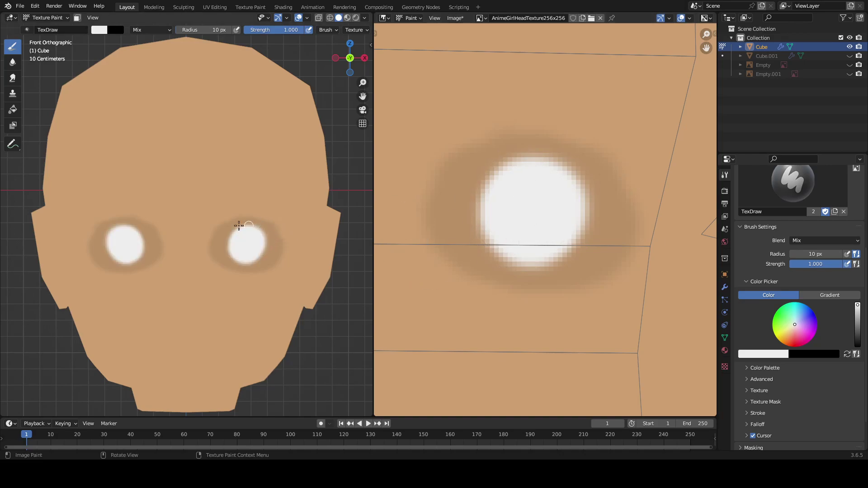
{"action": "scroll", "coordinate": [181, 232], "scroll_direction": "down", "scroll_amount": 3}
{"action": "scroll", "coordinate": [180, 232], "scroll_direction": "up", "scroll_amount": 3}
{"action": "middle_click_drag", "start_coordinate": [181, 232], "coordinate": [232, 236]}
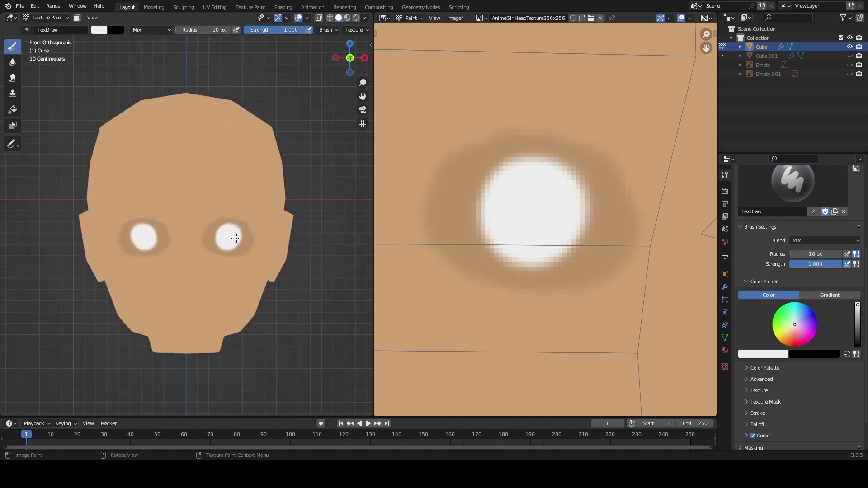
{"action": "scroll", "coordinate": [255, 221], "scroll_direction": "up", "scroll_amount": 4}
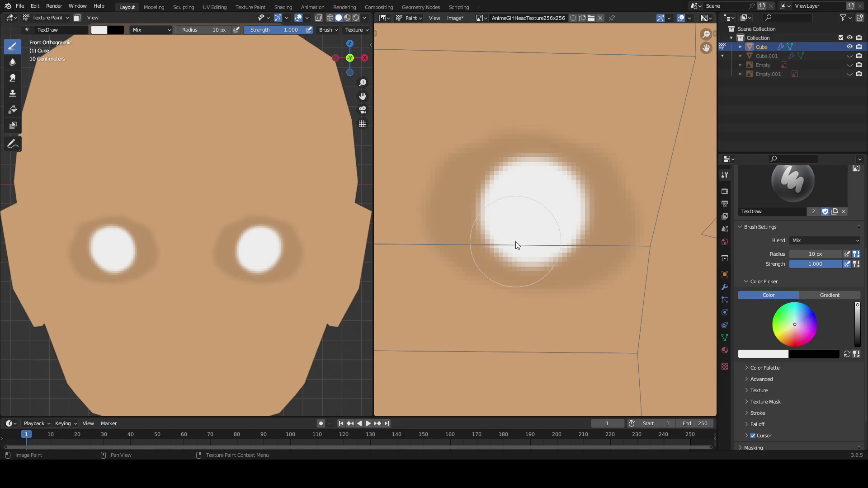
Sample the face's skin tone from the texture as the brush colour and lighten it slightly.
{"action": "left_click", "coordinate": [105, 34]}
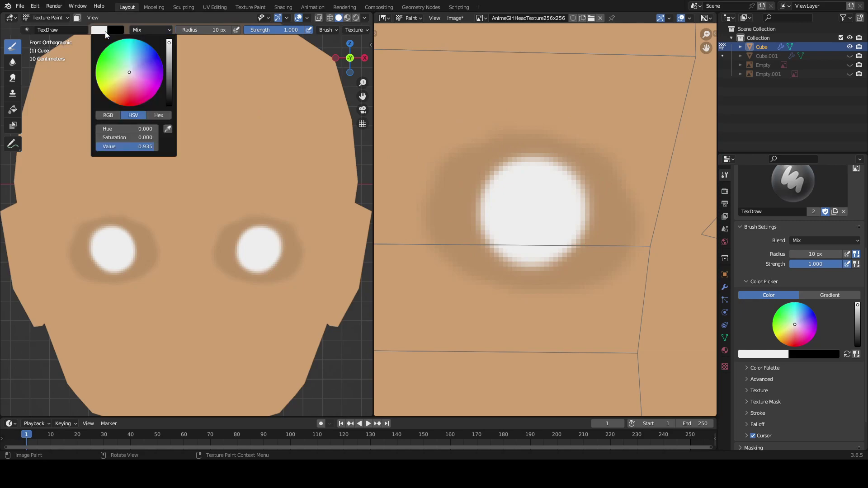
{"action": "left_click", "coordinate": [168, 129]}
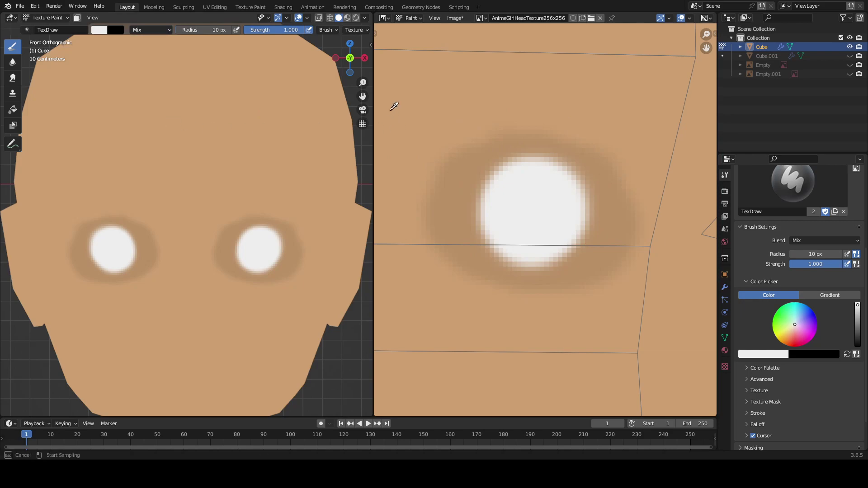
{"action": "left_click", "coordinate": [458, 109]}
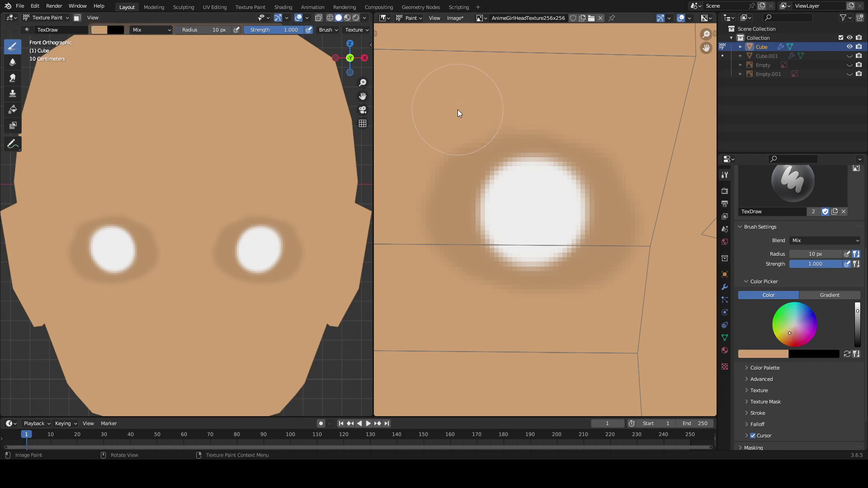
{"action": "left_click", "coordinate": [781, 354]}
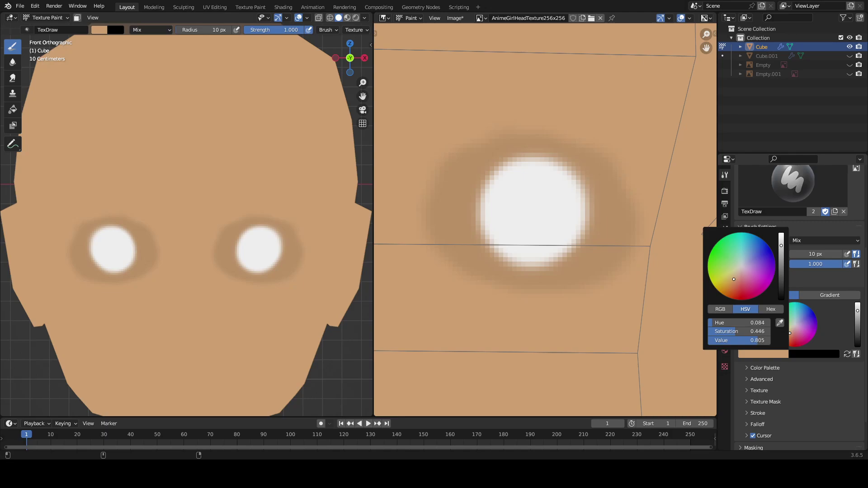
{"action": "left_click_drag", "start_coordinate": [781, 243], "coordinate": [780, 242]}
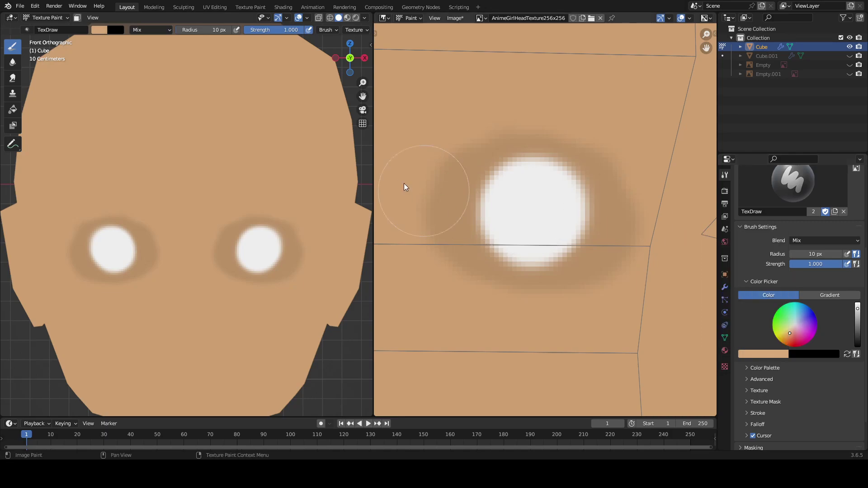
Try a brush radius of 5 px and reduce it to 3 px.
{"action": "left_click", "coordinate": [211, 30]}
{"action": "type", "text": "5"}
{"action": "key", "text": "Return"}
{"action": "left_click", "coordinate": [210, 29]}
{"action": "type", "text": "3"}
{"action": "key", "text": "Return"}
Try painting upper and lower eyelid strokes across the white eyeball in the lighter skin tone, then undo strokes.
{"action": "left_click_drag", "start_coordinate": [568, 176], "coordinate": [550, 170]}
{"action": "key", "text": "ctrl+z"}
{"action": "scroll", "coordinate": [565, 185], "scroll_direction": "up", "scroll_amount": 1}
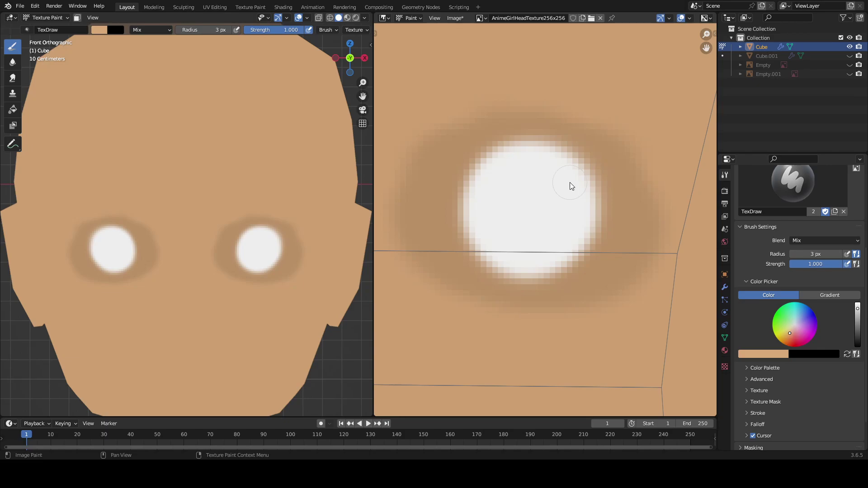
{"action": "scroll", "coordinate": [555, 191], "scroll_direction": "up", "scroll_amount": 1}
{"action": "scroll", "coordinate": [554, 192], "scroll_direction": "down", "scroll_amount": 1}
{"action": "scroll", "coordinate": [569, 203], "scroll_direction": "down", "scroll_amount": 2, "text": "shift"}
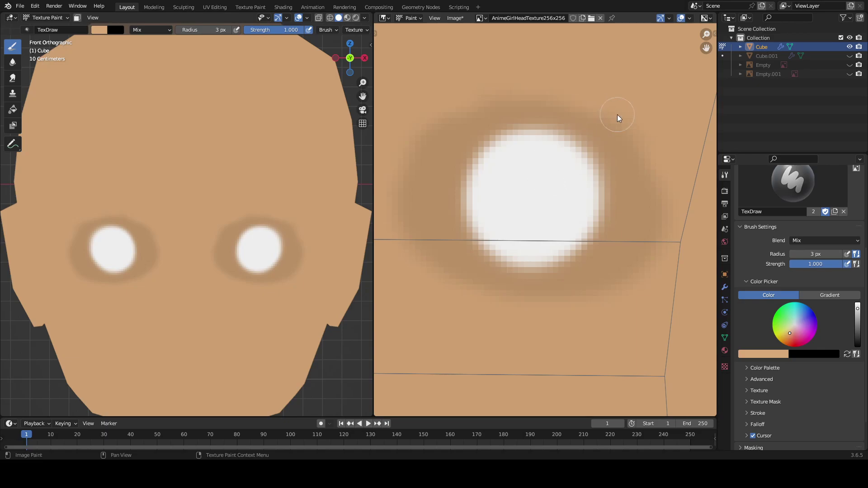
{"action": "left_click_drag", "start_coordinate": [599, 166], "coordinate": [609, 166]}
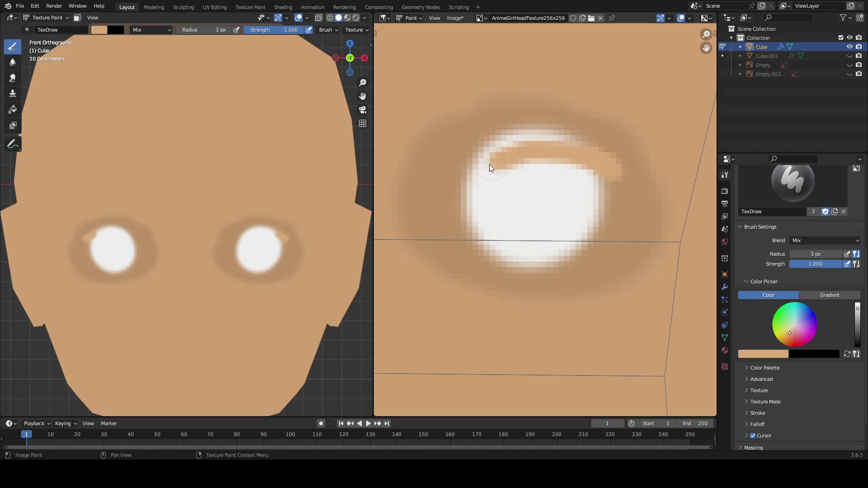
{"action": "left_click_drag", "start_coordinate": [462, 176], "coordinate": [481, 162]}
{"action": "left_click_drag", "start_coordinate": [587, 158], "coordinate": [611, 174]}
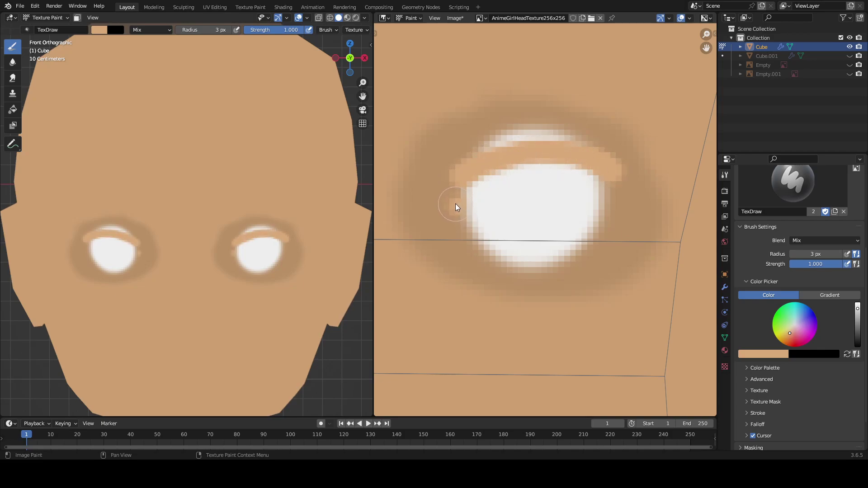
{"action": "left_click_drag", "start_coordinate": [457, 204], "coordinate": [456, 203]}
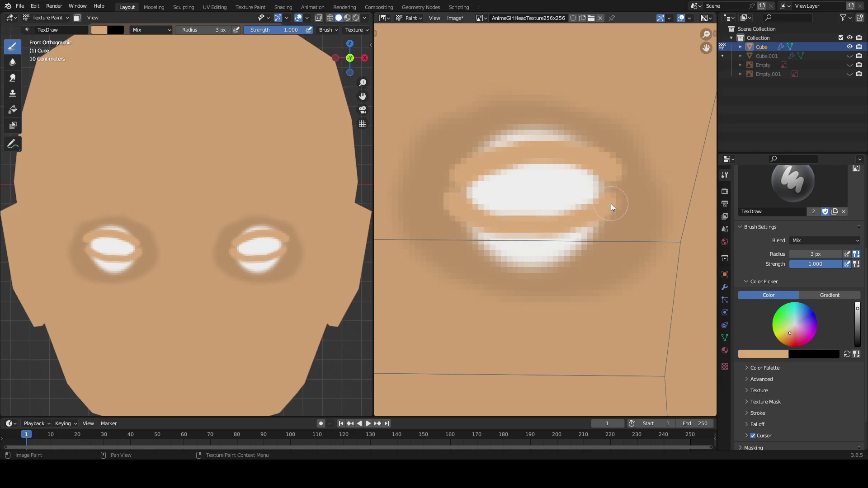
{"action": "key", "text": "ctrl+z"}
{"action": "key", "text": "ctrl+z"}
{"action": "key", "text": "ctrl+z"}
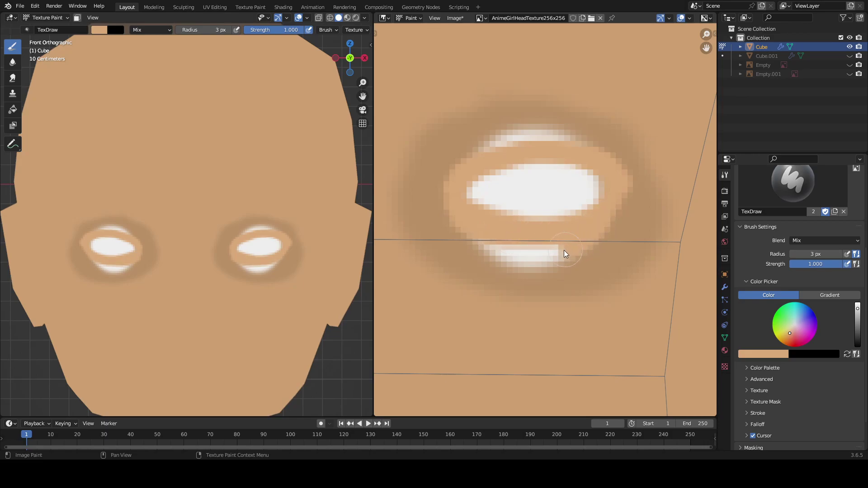
Try covering the white above and below the almond-shaped eye with the lighter skin tone, then undo all the eyelid strokes.
{"action": "left_click_drag", "start_coordinate": [524, 257], "coordinate": [471, 234]}
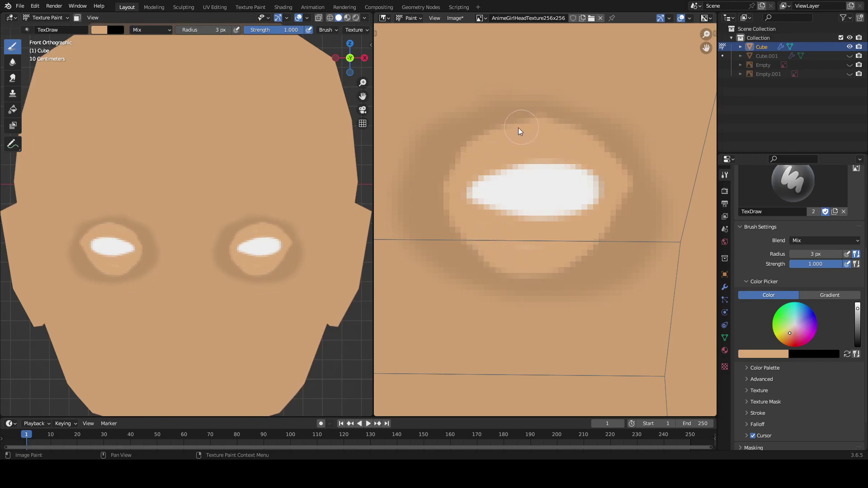
{"action": "left_click_drag", "start_coordinate": [619, 193], "coordinate": [583, 248]}
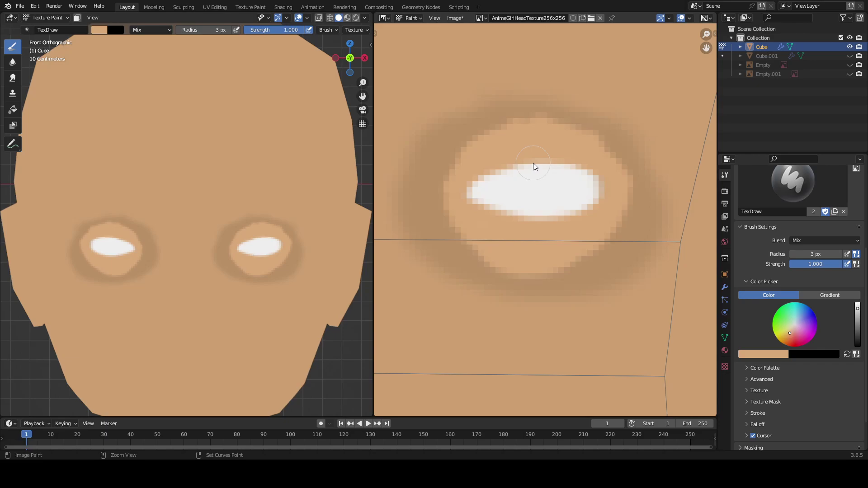
{"action": "key", "text": "ctrl+shift+z"}
{"action": "key", "text": "ctrl+shift+z"}
{"action": "key", "text": "ctrl+shift+z"}
{"action": "key", "text": "ctrl+shift+z"}
{"action": "key", "text": "ctrl+shift+z"}
{"action": "key", "text": "ctrl+shift+z"}
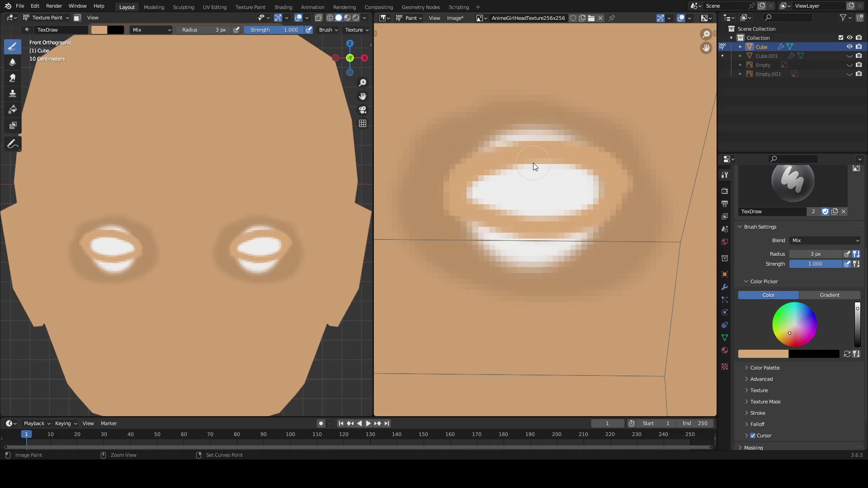
{"action": "key", "text": "ctrl+shift+z"}
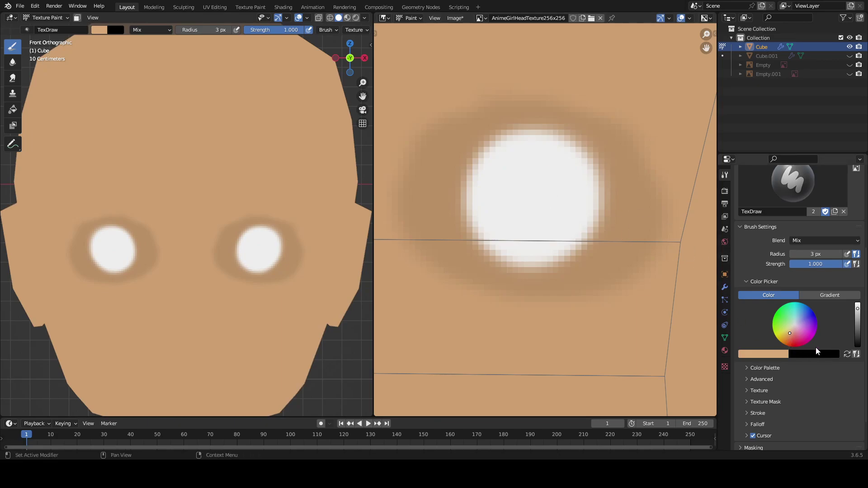
Change the brush colour from skin tone to a saturated, medium-dark purple for the iris.
{"action": "mouse_move", "coordinate": [857, 308]}
{"action": "left_mouse_down"}
{"action": "mouse_move", "coordinate": [856, 346]}
{"action": "mouse_move", "coordinate": [857, 303]}
{"action": "mouse_move", "coordinate": [857, 316]}
{"action": "left_mouse_up"}
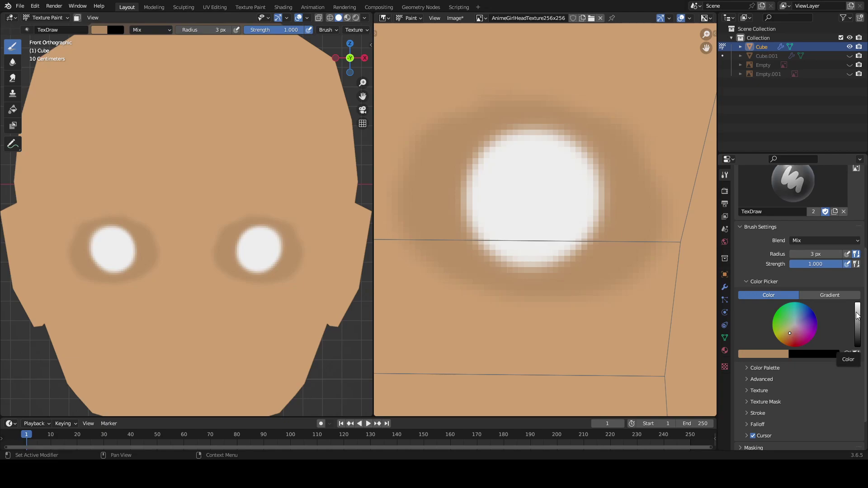
{"action": "left_click_drag", "start_coordinate": [789, 332], "coordinate": [791, 330]}
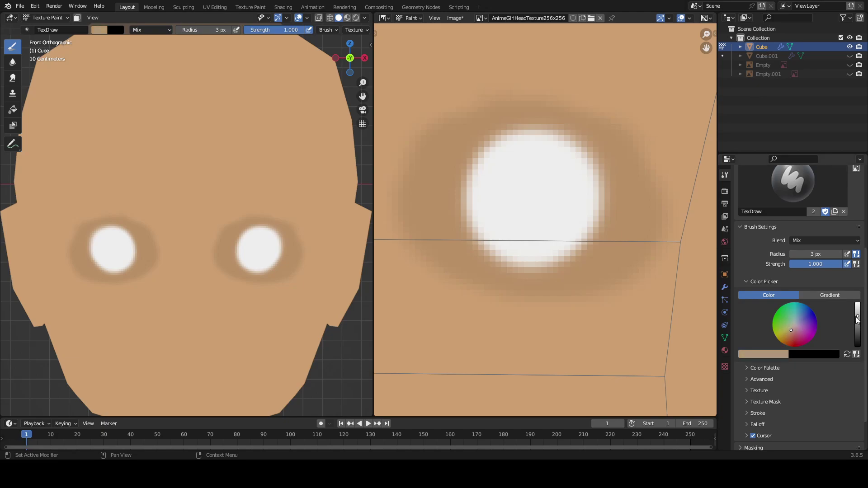
{"action": "left_click_drag", "start_coordinate": [857, 315], "coordinate": [857, 315]}
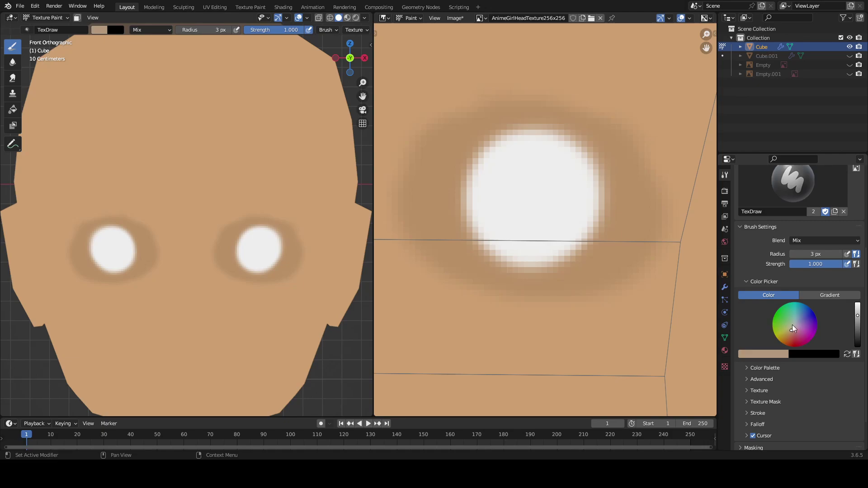
{"action": "mouse_move", "coordinate": [801, 327]}
{"action": "left_mouse_down"}
{"action": "mouse_move", "coordinate": [799, 320]}
{"action": "mouse_move", "coordinate": [809, 332]}
{"action": "left_mouse_up"}
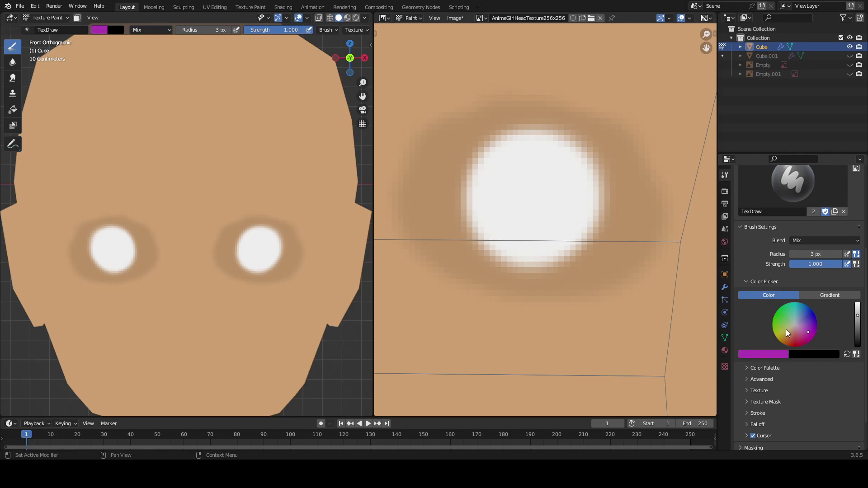
Try painting a wide round purple iris in the white eyeball, then undo its strokes.
{"action": "mouse_move", "coordinate": [535, 171]}
{"action": "left_mouse_down"}
{"action": "mouse_move", "coordinate": [520, 211]}
{"action": "mouse_move", "coordinate": [539, 175]}
{"action": "mouse_move", "coordinate": [519, 197]}
{"action": "mouse_move", "coordinate": [532, 208]}
{"action": "mouse_move", "coordinate": [517, 190]}
{"action": "mouse_move", "coordinate": [522, 223]}
{"action": "mouse_move", "coordinate": [508, 200]}
{"action": "mouse_move", "coordinate": [526, 170]}
{"action": "mouse_move", "coordinate": [544, 218]}
{"action": "mouse_move", "coordinate": [491, 196]}
{"action": "mouse_move", "coordinate": [553, 178]}
{"action": "mouse_move", "coordinate": [553, 229]}
{"action": "left_mouse_up"}
{"action": "left_click_drag", "start_coordinate": [557, 174], "coordinate": [514, 180]}
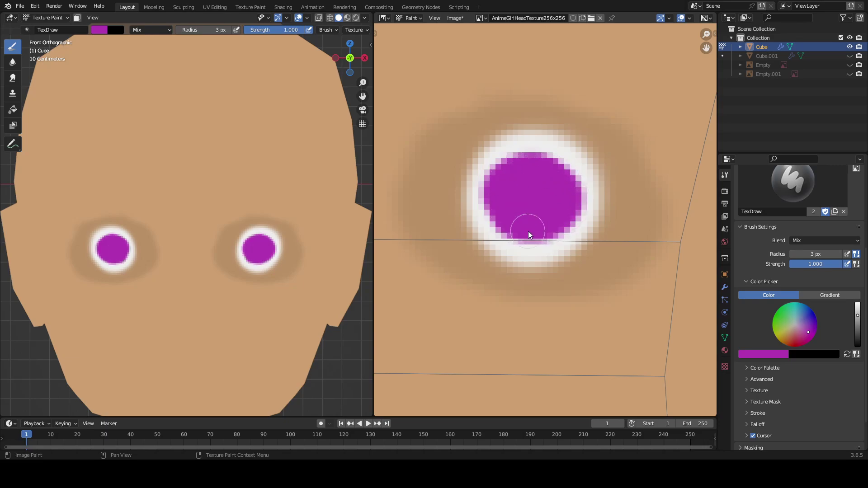
{"action": "left_click_drag", "start_coordinate": [513, 217], "coordinate": [514, 208]}
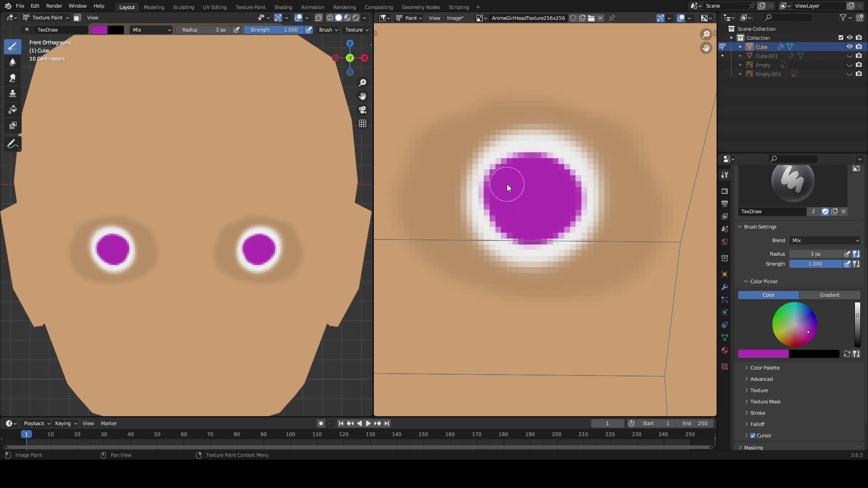
{"action": "mouse_move", "coordinate": [554, 160]}
{"action": "left_mouse_down"}
{"action": "mouse_move", "coordinate": [535, 161]}
{"action": "mouse_move", "coordinate": [564, 169]}
{"action": "mouse_move", "coordinate": [568, 188]}
{"action": "mouse_move", "coordinate": [555, 193]}
{"action": "left_mouse_up"}
{"action": "key", "text": "ctrl+z"}
{"action": "key", "text": "ctrl+z"}
{"action": "key", "text": "ctrl+z"}
{"action": "key", "text": "ctrl+z"}
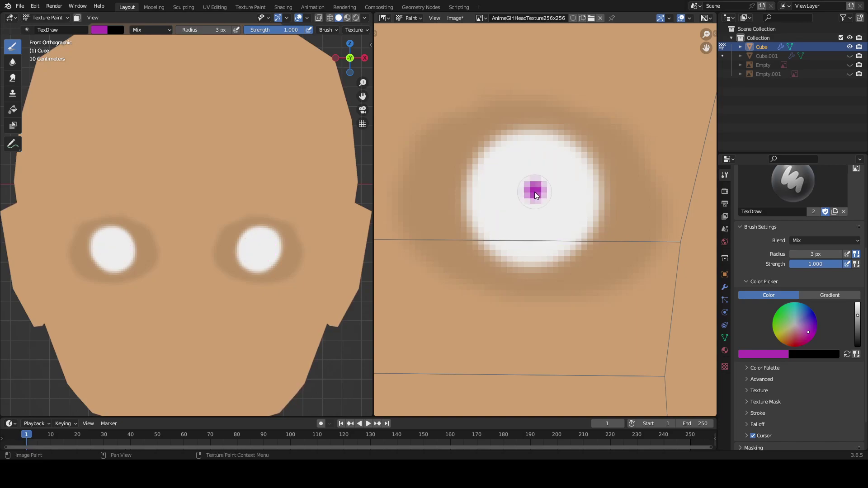
Paint a tall oval purple iris in the centre of the white eyeball and check both eyes on the model.
{"action": "mouse_move", "coordinate": [535, 183]}
{"action": "left_mouse_down"}
{"action": "mouse_move", "coordinate": [519, 197]}
{"action": "mouse_move", "coordinate": [536, 183]}
{"action": "left_mouse_up"}
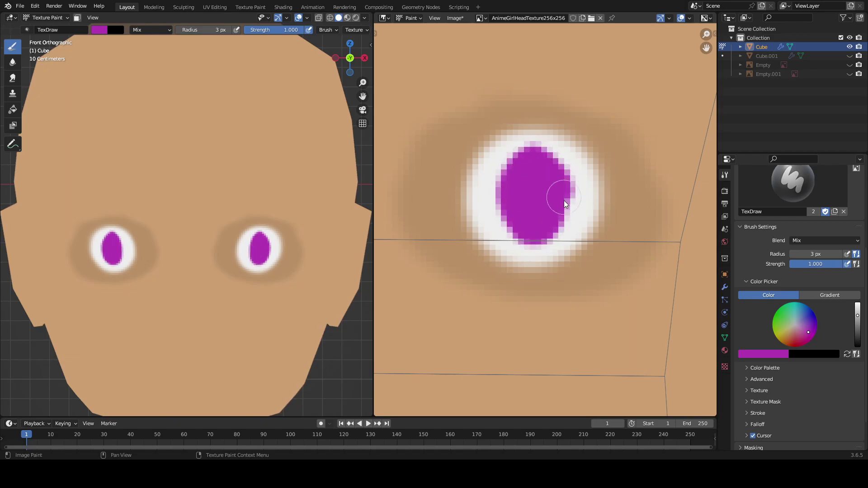
{"action": "left_click_drag", "start_coordinate": [506, 205], "coordinate": [509, 186]}
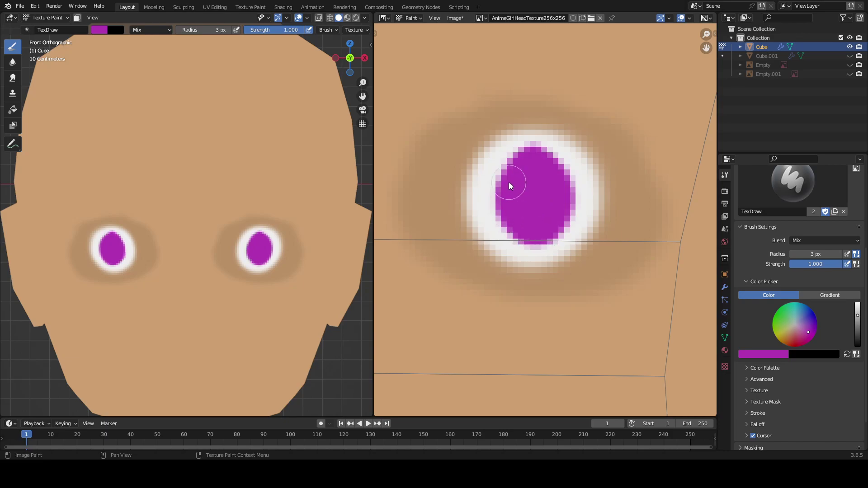
{"action": "left_click_drag", "start_coordinate": [492, 214], "coordinate": [516, 166]}
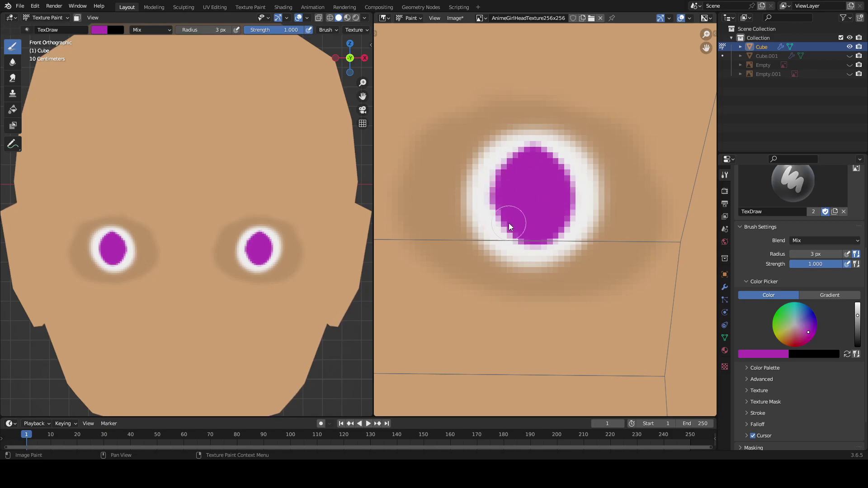
{"action": "mouse_move", "coordinate": [565, 182]}
{"action": "left_mouse_down"}
{"action": "mouse_move", "coordinate": [546, 150]}
{"action": "mouse_move", "coordinate": [530, 164]}
{"action": "left_mouse_up"}
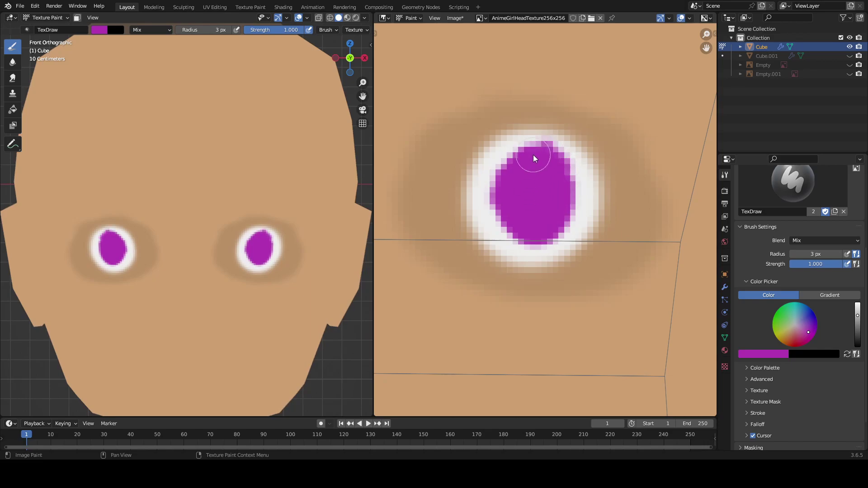
{"action": "mouse_move", "coordinate": [520, 149]}
{"action": "left_mouse_down"}
{"action": "mouse_move", "coordinate": [549, 144]}
{"action": "mouse_move", "coordinate": [567, 167]}
{"action": "mouse_move", "coordinate": [546, 155]}
{"action": "mouse_move", "coordinate": [522, 172]}
{"action": "left_mouse_up"}
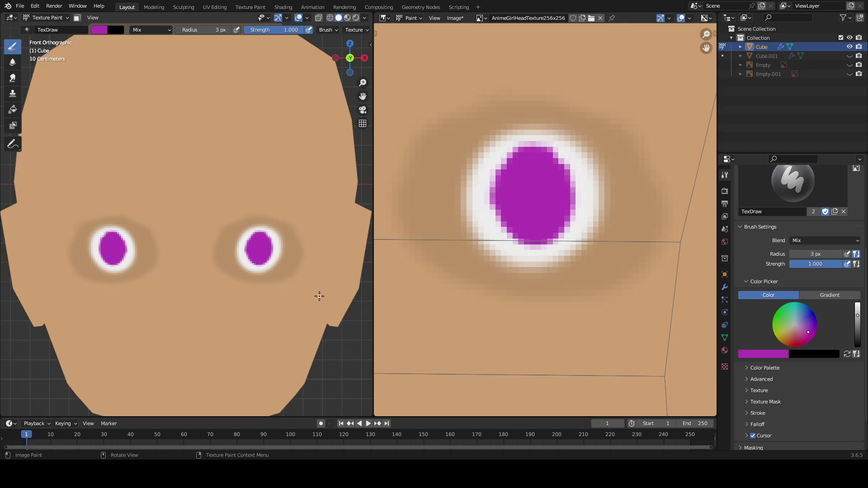
{"action": "scroll", "coordinate": [267, 278], "scroll_direction": "up", "scroll_amount": 3}
{"action": "mouse_move", "coordinate": [238, 281]}
{"action": "middle_mouse_down"}
{"action": "mouse_move", "coordinate": [254, 259]}
{"action": "mouse_move", "coordinate": [237, 273]}
{"action": "middle_mouse_up"}
{"action": "scroll", "coordinate": [242, 278], "scroll_direction": "down", "scroll_amount": 3}
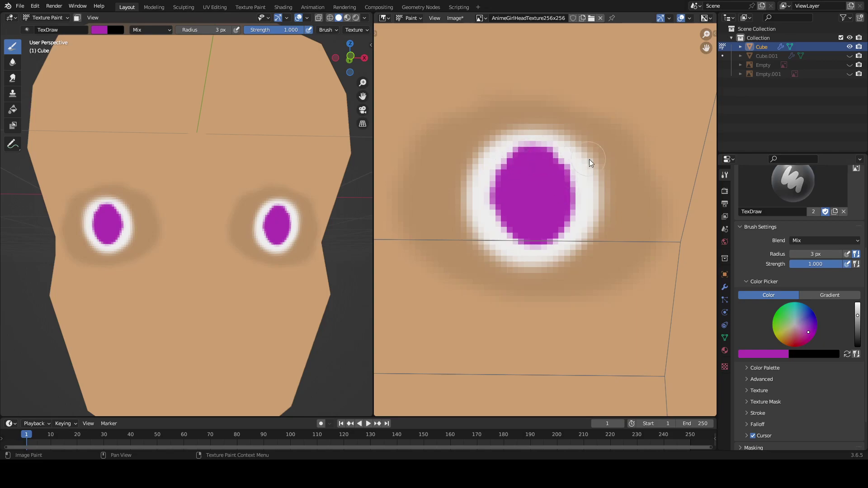
Darken the purple brush colour slightly and shade the upper half of the iris with it.
{"action": "left_click", "coordinate": [808, 332]}
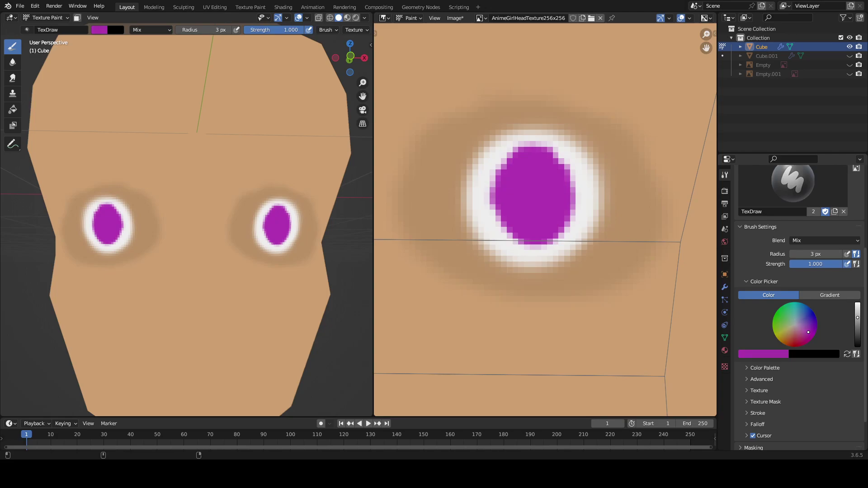
{"action": "scroll", "coordinate": [558, 168], "scroll_direction": "up", "scroll_amount": 1}
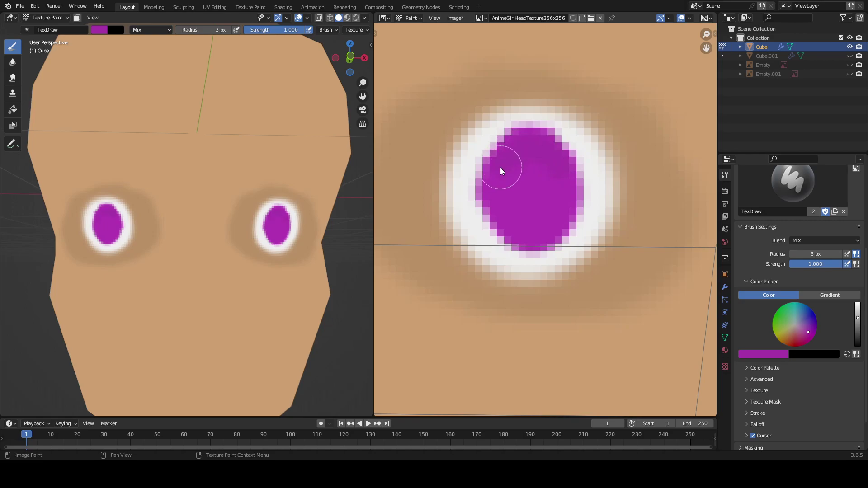
{"action": "mouse_move", "coordinate": [560, 169]}
{"action": "left_mouse_down"}
{"action": "mouse_move", "coordinate": [544, 154]}
{"action": "mouse_move", "coordinate": [505, 162]}
{"action": "left_mouse_up"}
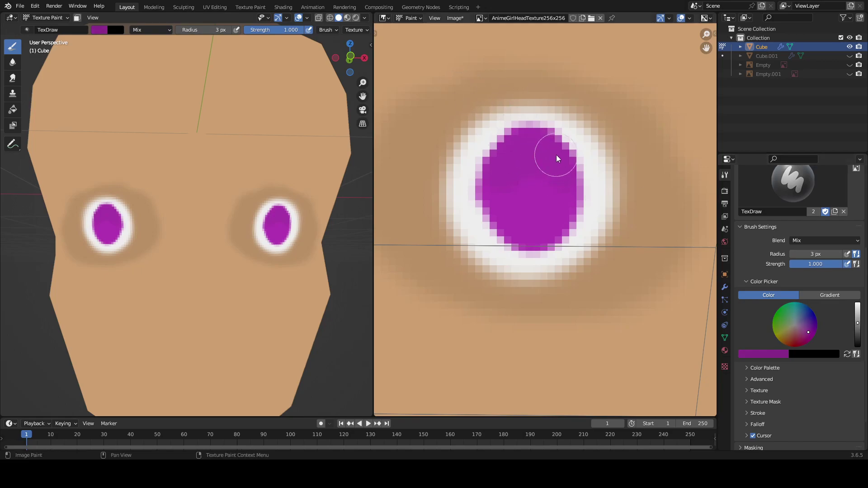
Paint a noticeably darker purple arc along the iris's upper edge with a 2 px brush and check both eyes from the front.
{"action": "left_click", "coordinate": [197, 30]}
{"action": "type", "text": "2"}
{"action": "key", "text": "Return"}
{"action": "scroll", "coordinate": [544, 167], "scroll_direction": "up", "scroll_amount": 1}
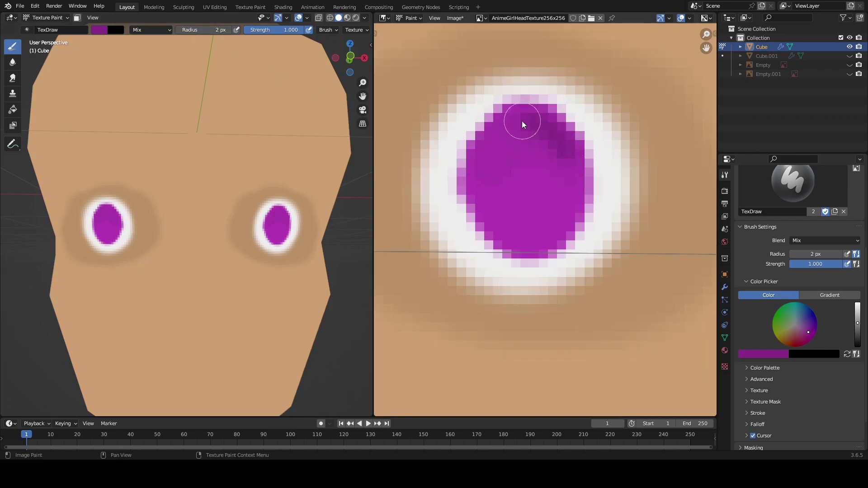
{"action": "mouse_move", "coordinate": [486, 153]}
{"action": "left_mouse_down"}
{"action": "mouse_move", "coordinate": [510, 126]}
{"action": "mouse_move", "coordinate": [498, 123]}
{"action": "mouse_move", "coordinate": [557, 145]}
{"action": "left_mouse_up"}
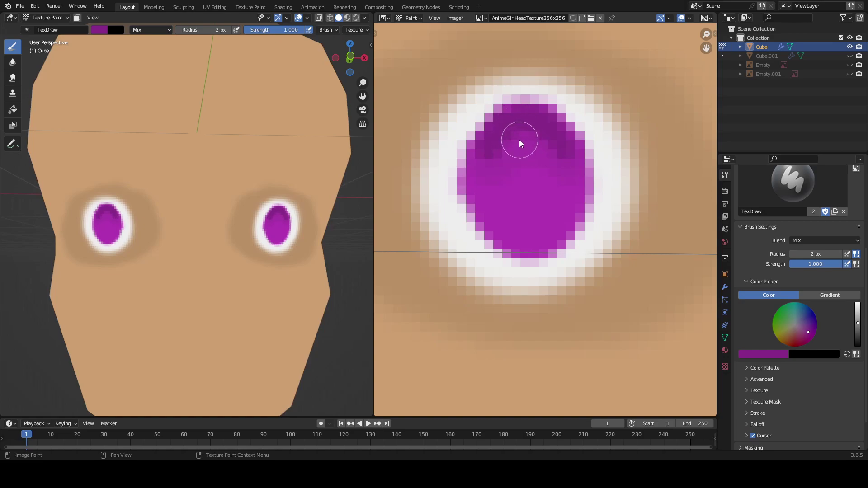
{"action": "scroll", "coordinate": [251, 157], "scroll_direction": "down", "scroll_amount": 3}
{"action": "key", "text": "KP_1"}
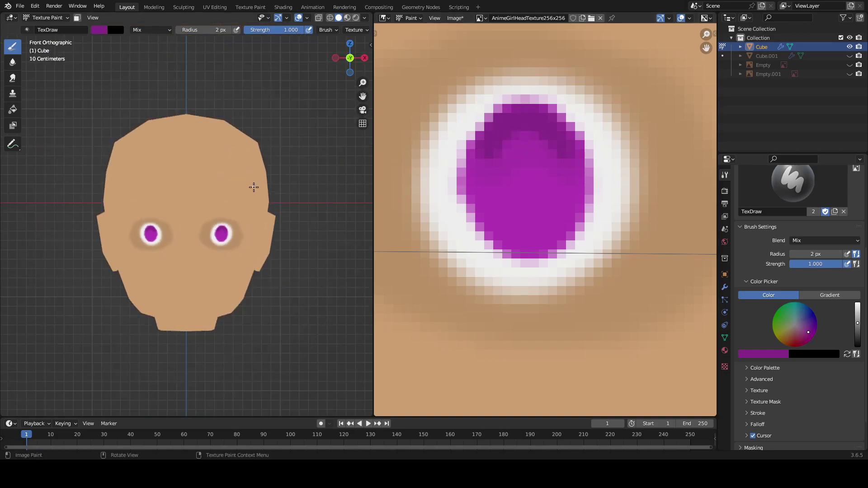
{"action": "scroll", "coordinate": [252, 184], "scroll_direction": "up", "scroll_amount": 5}
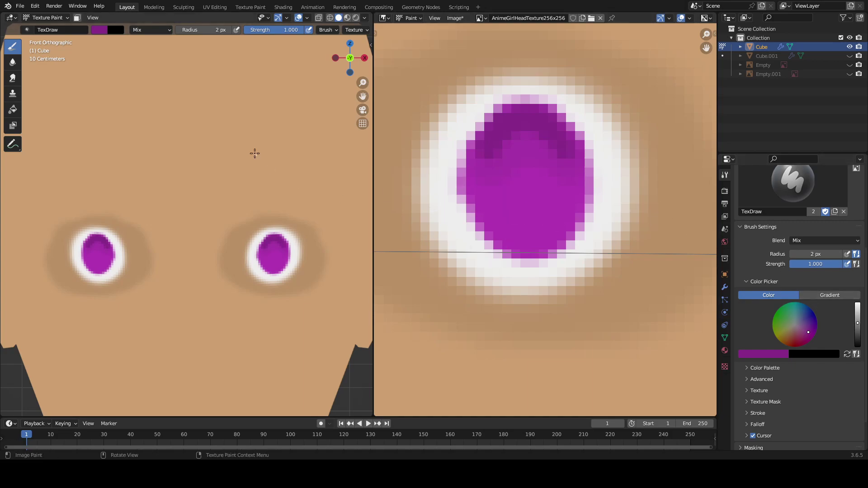
Change the brush to an intermediate purple and paint a softer shading band beneath the dark arc in the upper iris.
{"action": "left_click", "coordinate": [98, 31]}
{"action": "left_click", "coordinate": [168, 129]}
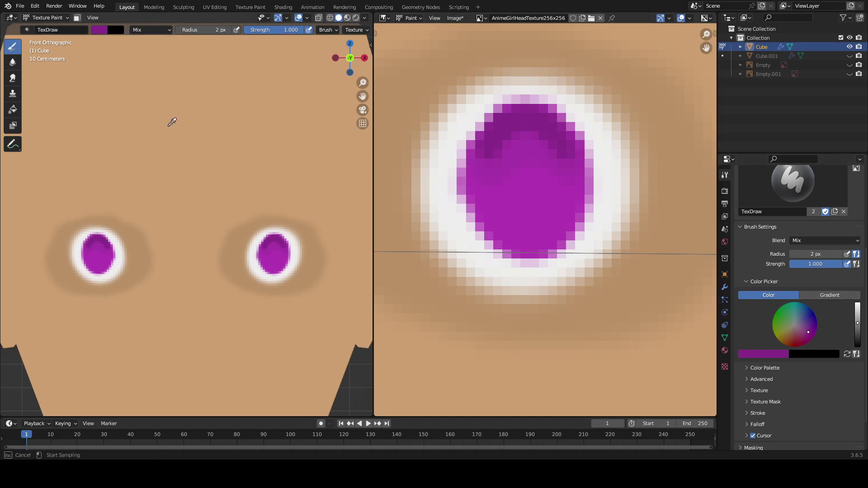
{"action": "left_click", "coordinate": [532, 143]}
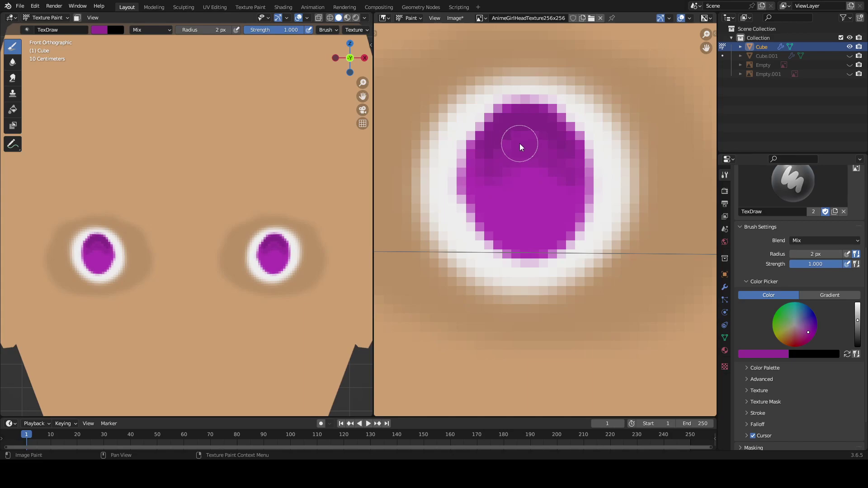
{"action": "mouse_move", "coordinate": [300, 171]}
{"action": "middle_mouse_down"}
{"action": "mouse_move", "coordinate": [286, 156]}
{"action": "mouse_move", "coordinate": [283, 163]}
{"action": "middle_mouse_up"}
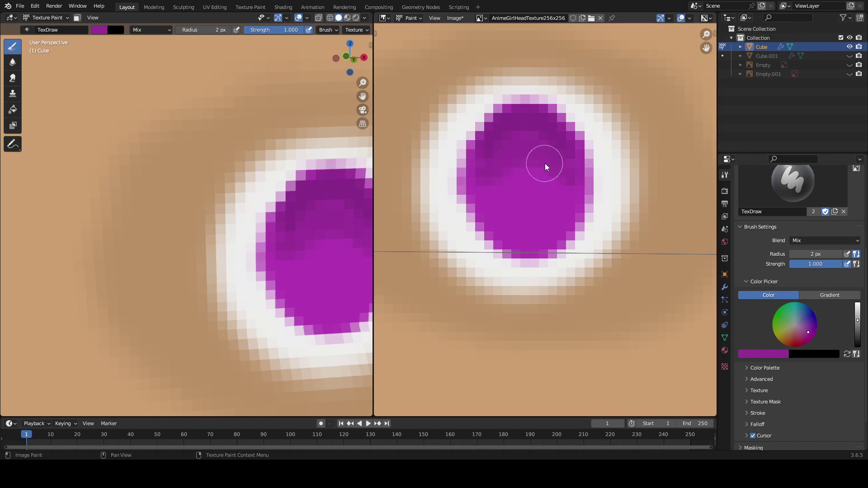
{"action": "scroll", "coordinate": [259, 214], "scroll_direction": "down", "scroll_amount": 5}
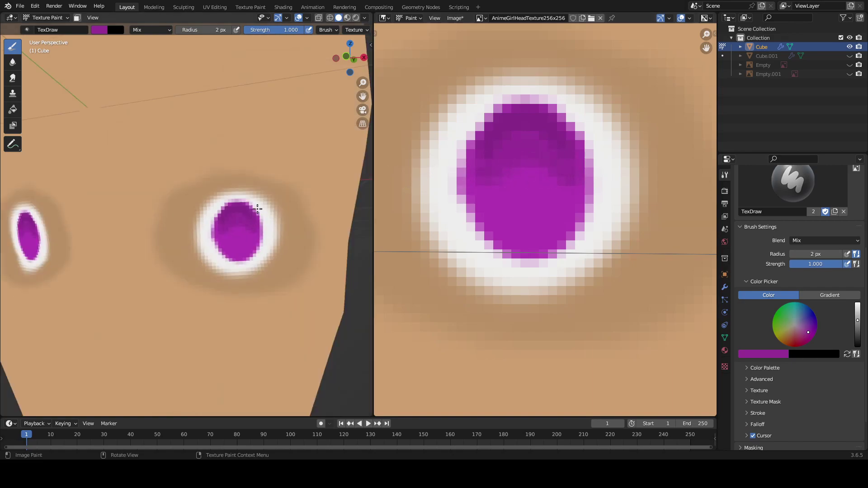
{"action": "scroll", "coordinate": [285, 197], "scroll_direction": "up", "scroll_amount": 3}
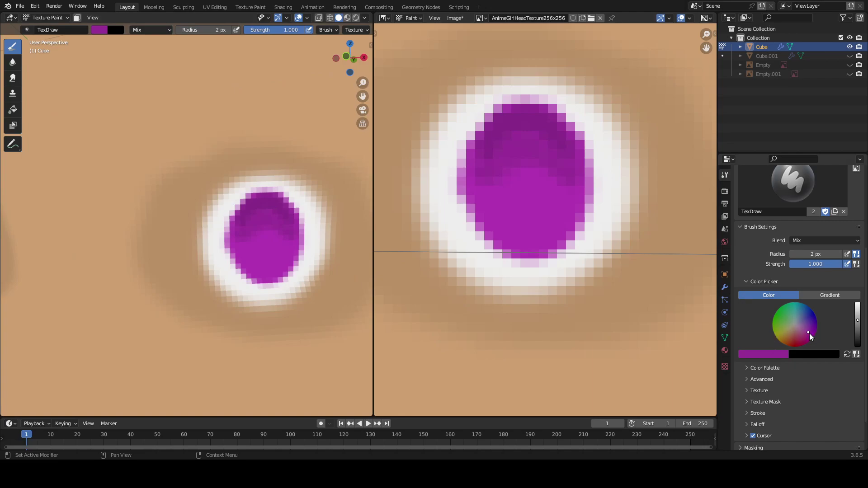
Set the brush radius to 1 px and paint short dark purple flecks around the lower part of the iris.
{"action": "left_click_drag", "start_coordinate": [859, 324], "coordinate": [857, 318]}
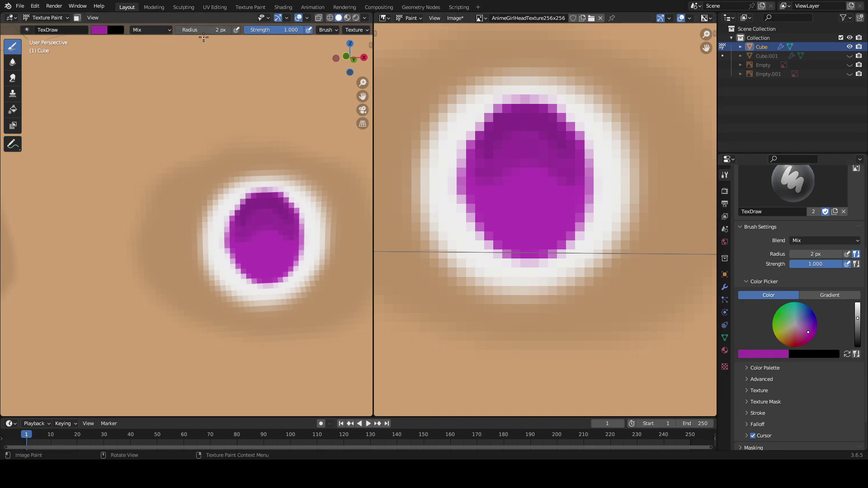
{"action": "type", "text": "1"}
{"action": "key", "text": "Return"}
{"action": "scroll", "coordinate": [537, 226], "scroll_direction": "up", "scroll_amount": 1}
{"action": "scroll", "coordinate": [536, 225], "scroll_direction": "up", "scroll_amount": 1}
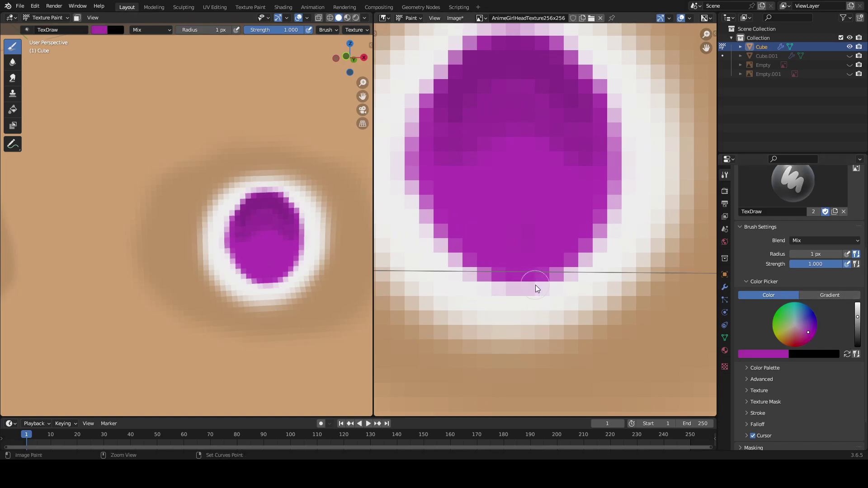
{"action": "left_click_drag", "start_coordinate": [858, 318], "coordinate": [857, 325]}
{"action": "left_click", "coordinate": [519, 224]}
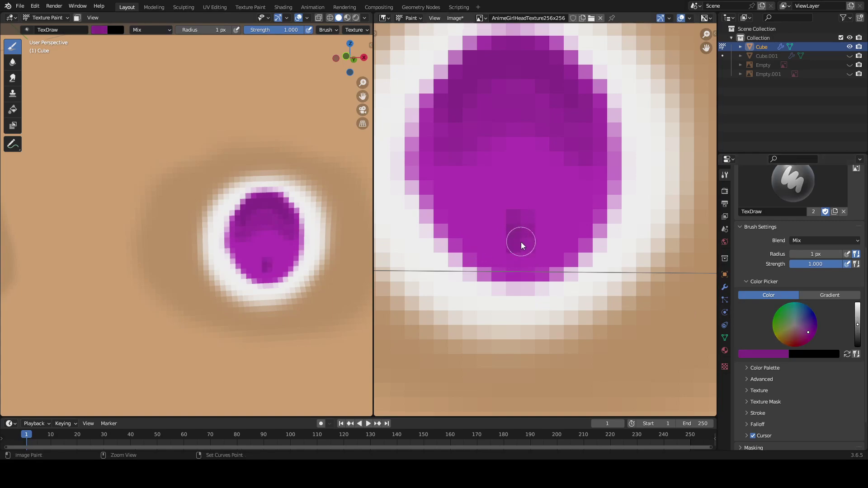
{"action": "left_click", "coordinate": [516, 263]}
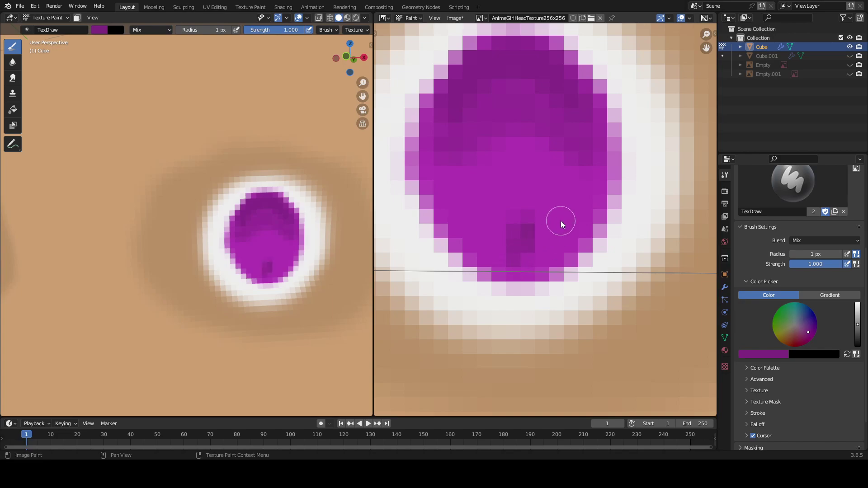
{"action": "left_click", "coordinate": [555, 231]}
{"action": "left_click", "coordinate": [481, 211]}
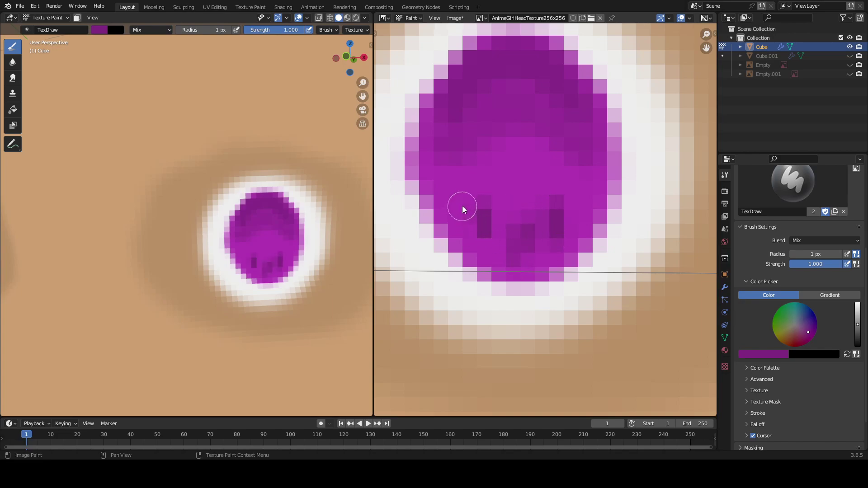
{"action": "left_click", "coordinate": [454, 202]}
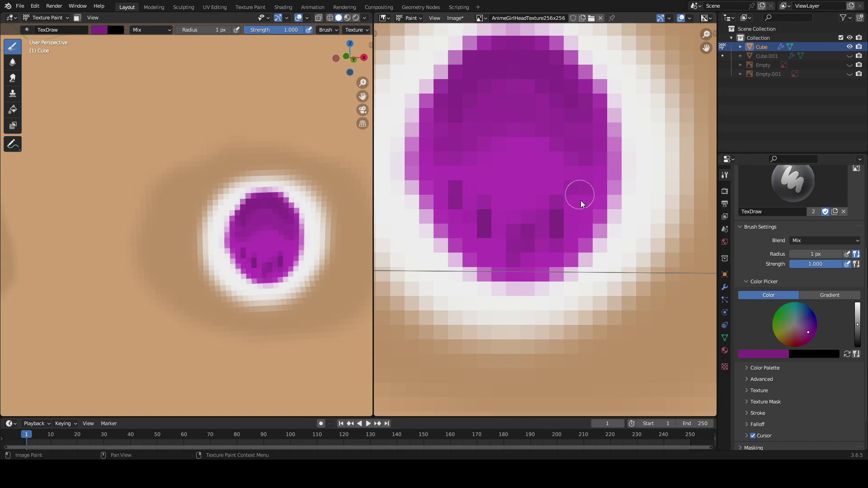
{"action": "left_click", "coordinate": [582, 206]}
{"action": "left_click", "coordinate": [582, 208]}
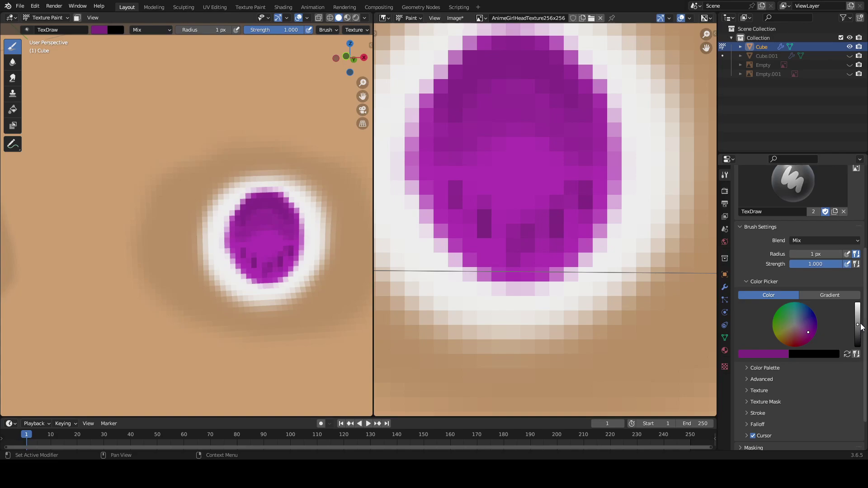
Brighten the brush colour to a vivid magenta and paint a small oval glow in the centre of the iris.
{"action": "left_click_drag", "start_coordinate": [860, 325], "coordinate": [860, 308]}
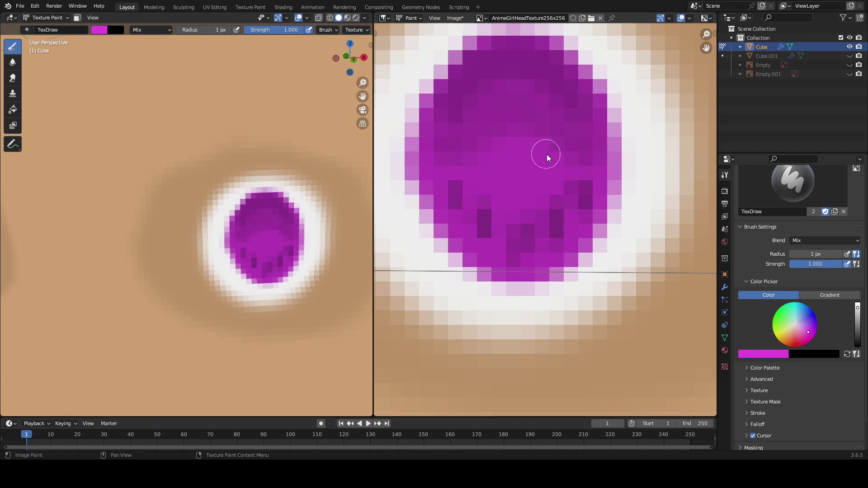
{"action": "left_click", "coordinate": [520, 143]}
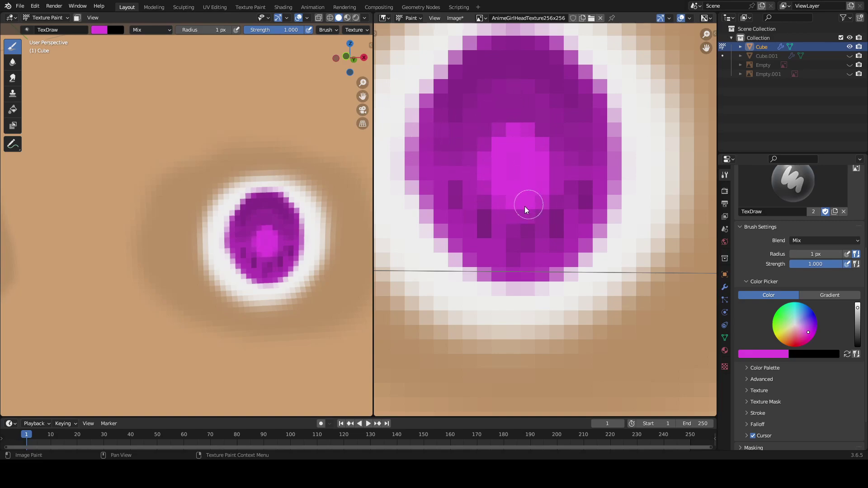
{"action": "left_click_drag", "start_coordinate": [484, 217], "coordinate": [497, 199]}
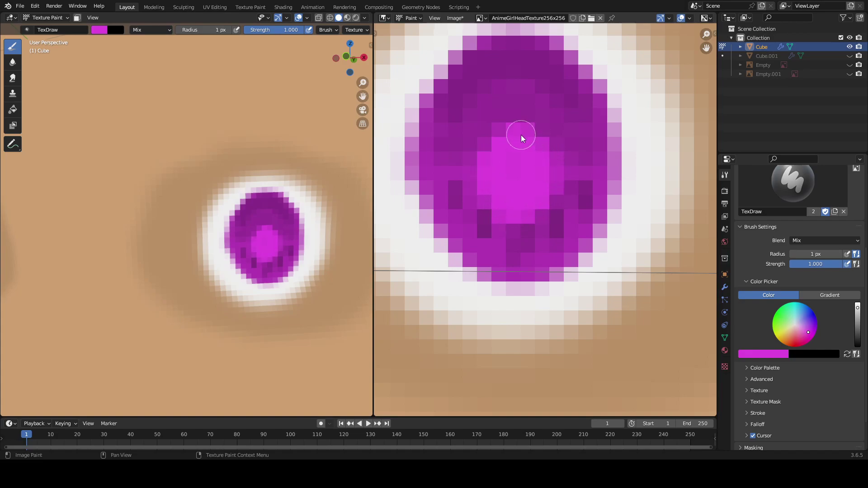
Change the brush colour to black and paint a small pupil inside the magenta oval, checking both eyes from the front.
{"action": "left_click_drag", "start_coordinate": [856, 307], "coordinate": [857, 302]}
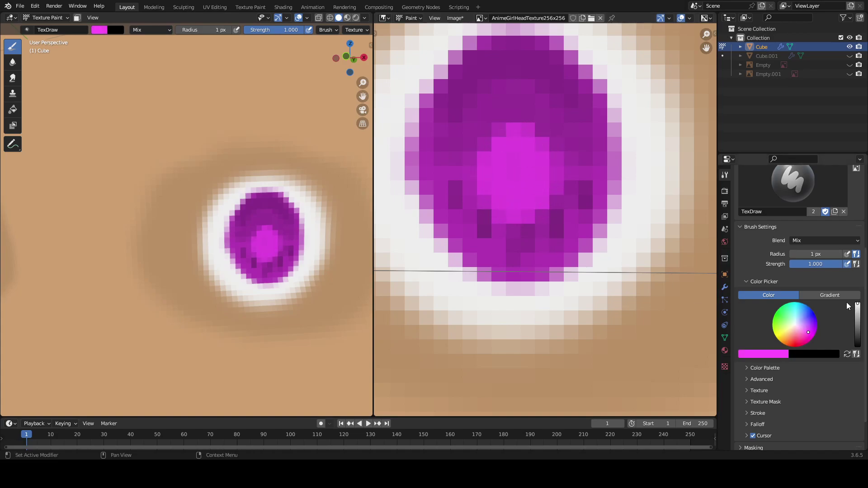
{"action": "left_click", "coordinate": [768, 352]}
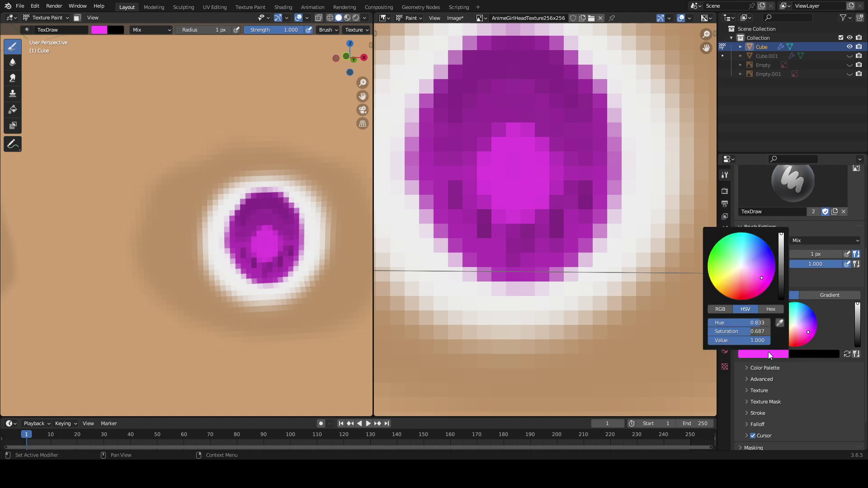
{"action": "mouse_move", "coordinate": [745, 332]}
{"action": "left_mouse_down"}
{"action": "mouse_move", "coordinate": [763, 332]}
{"action": "mouse_move", "coordinate": [709, 331]}
{"action": "left_mouse_up"}
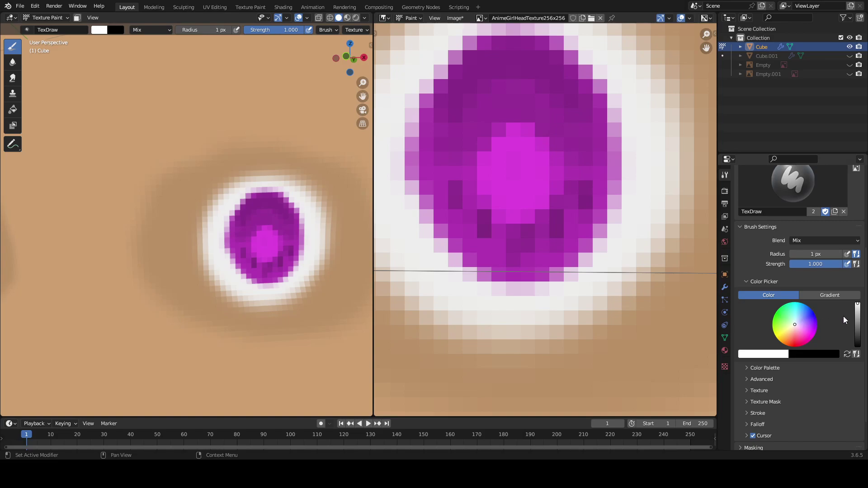
{"action": "left_click_drag", "start_coordinate": [856, 304], "coordinate": [857, 345]}
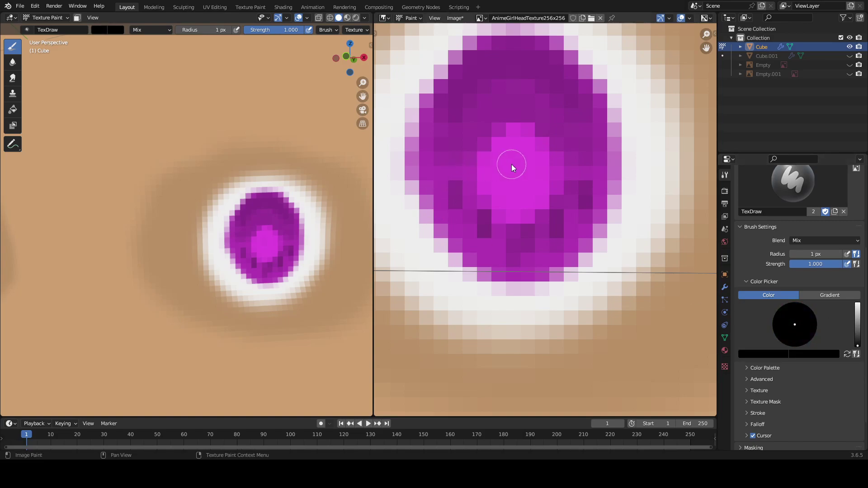
{"action": "mouse_move", "coordinate": [514, 158]}
{"action": "left_mouse_down"}
{"action": "mouse_move", "coordinate": [513, 186]}
{"action": "mouse_move", "coordinate": [525, 168]}
{"action": "mouse_move", "coordinate": [505, 169]}
{"action": "mouse_move", "coordinate": [513, 188]}
{"action": "mouse_move", "coordinate": [514, 164]}
{"action": "mouse_move", "coordinate": [519, 171]}
{"action": "left_mouse_up"}
{"action": "scroll", "coordinate": [168, 204], "scroll_direction": "down", "scroll_amount": 8}
{"action": "key", "text": "KP_1"}
{"action": "scroll", "coordinate": [333, 221], "scroll_direction": "up", "scroll_amount": 3}
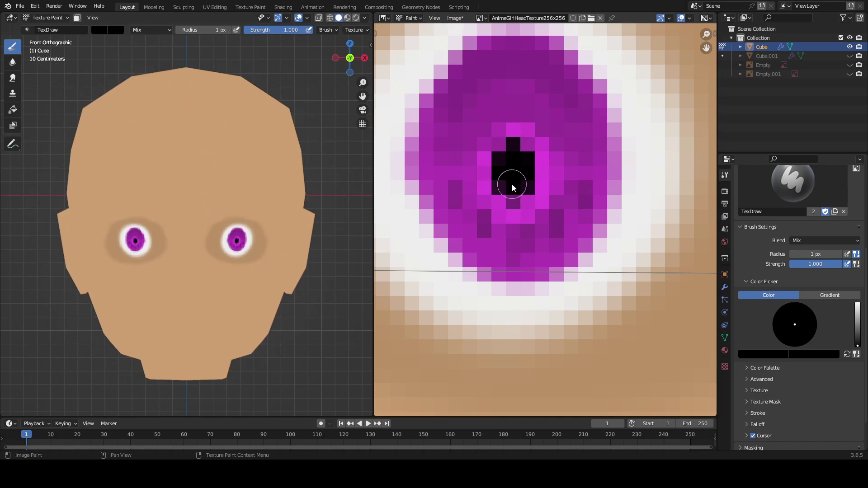
{"action": "left_click_drag", "start_coordinate": [513, 165], "coordinate": [514, 171]}
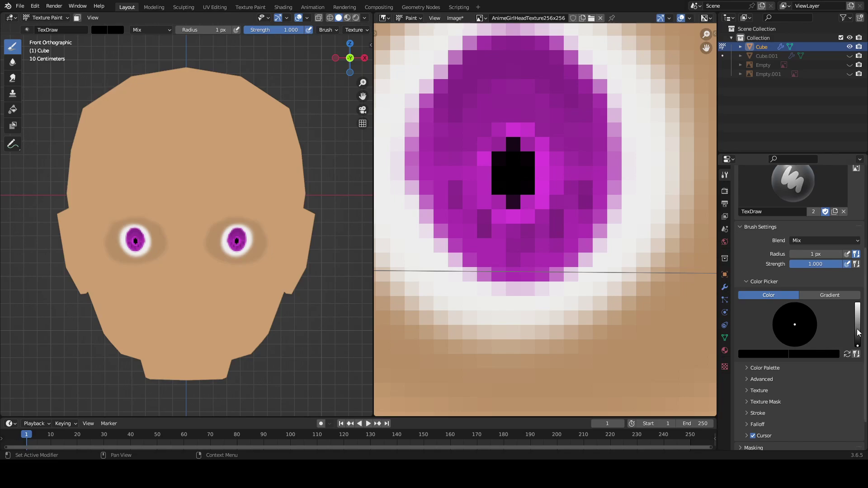
Switch the brush to white and paint small highlights on the pupil's upper-right corner and in the lower iris, then check both eyes.
{"action": "left_click_drag", "start_coordinate": [857, 331], "coordinate": [857, 303]}
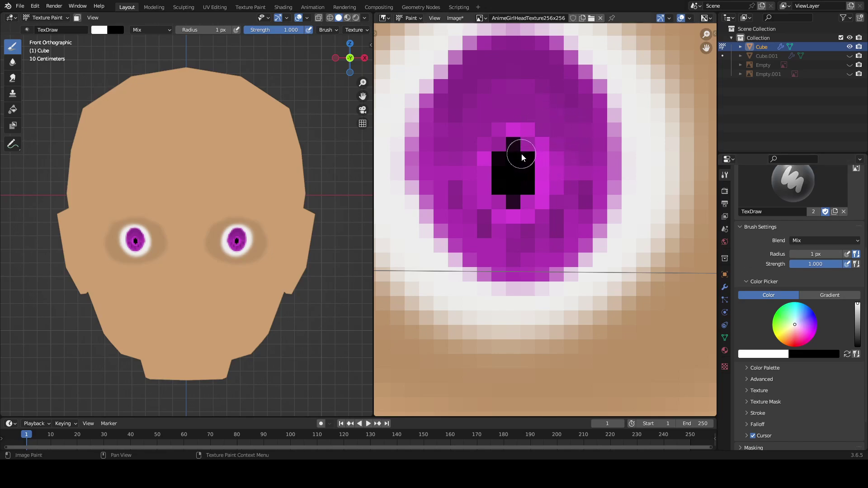
{"action": "mouse_move", "coordinate": [523, 152]}
{"action": "left_mouse_down"}
{"action": "mouse_move", "coordinate": [523, 142]}
{"action": "mouse_move", "coordinate": [529, 159]}
{"action": "left_mouse_up"}
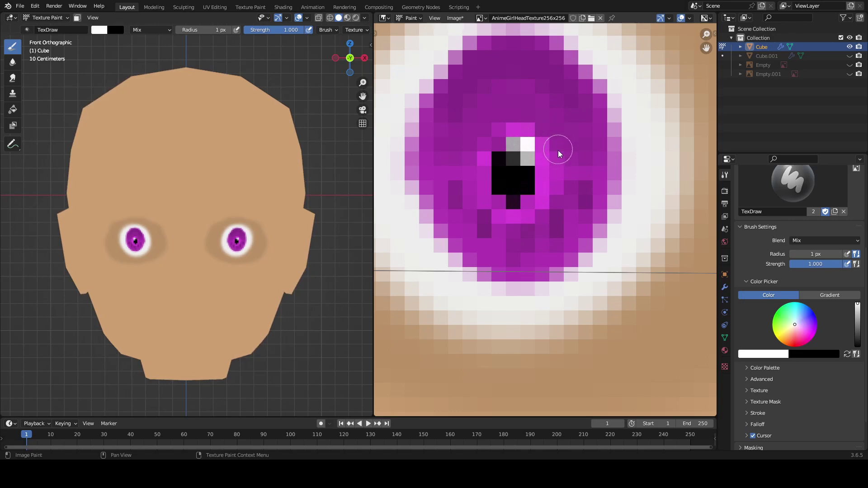
{"action": "left_click_drag", "start_coordinate": [548, 224], "coordinate": [532, 239]}
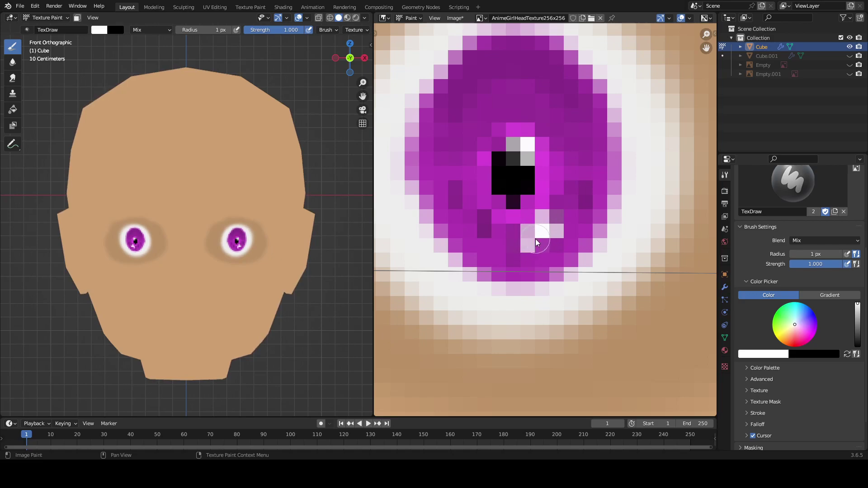
{"action": "left_click", "coordinate": [525, 247]}
{"action": "mouse_move", "coordinate": [355, 158]}
{"action": "middle_mouse_down"}
{"action": "mouse_move", "coordinate": [244, 160]}
{"action": "mouse_move", "coordinate": [275, 165]}
{"action": "middle_mouse_up"}
{"action": "key", "text": "KP_1"}
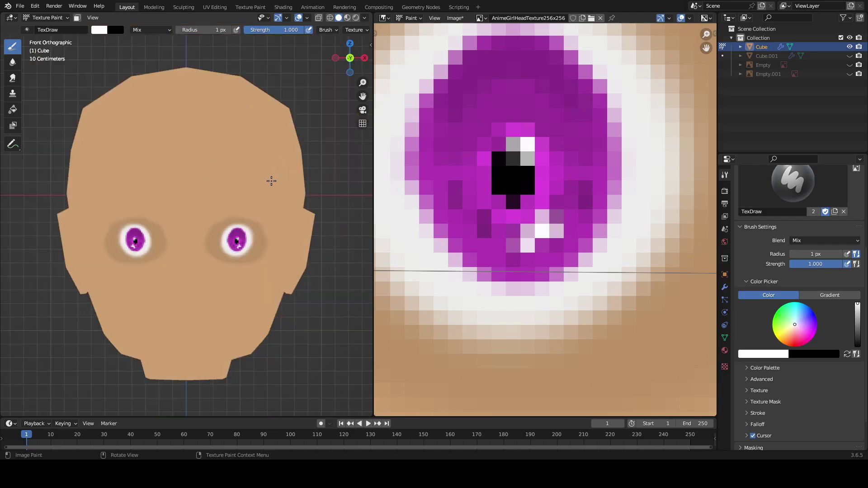
{"action": "scroll", "coordinate": [260, 220], "scroll_direction": "up", "scroll_amount": 2}
{"action": "scroll", "coordinate": [259, 220], "scroll_direction": "up", "scroll_amount": 1}
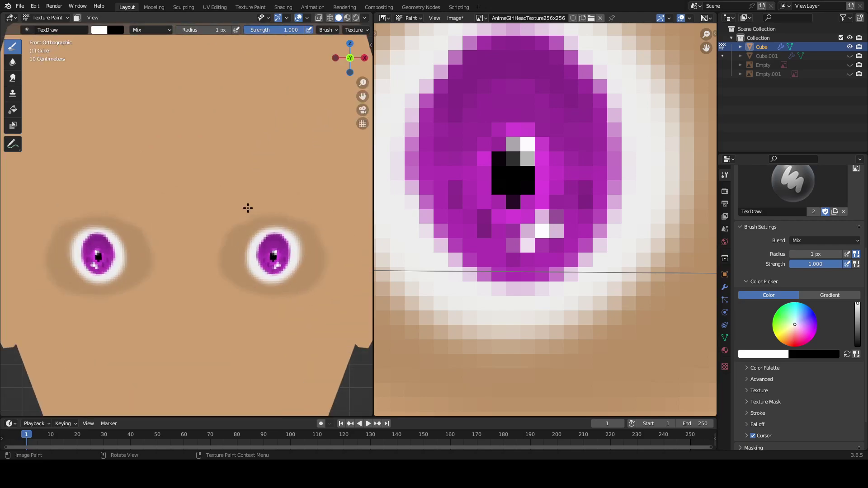
{"action": "scroll", "coordinate": [216, 230], "scroll_direction": "down", "scroll_amount": 1}
{"action": "scroll", "coordinate": [217, 229], "scroll_direction": "up", "scroll_amount": 1}
{"action": "scroll", "coordinate": [258, 195], "scroll_direction": "down", "scroll_amount": 1}
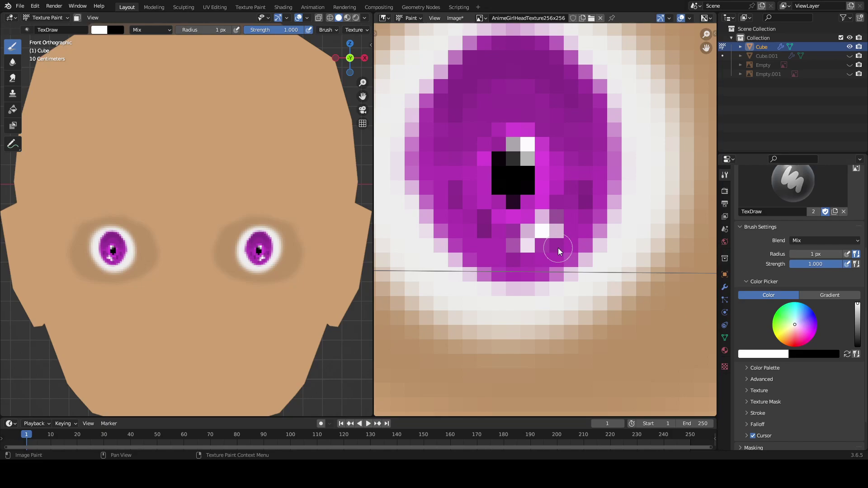
{"action": "scroll", "coordinate": [531, 253], "scroll_direction": "down", "scroll_amount": 5}
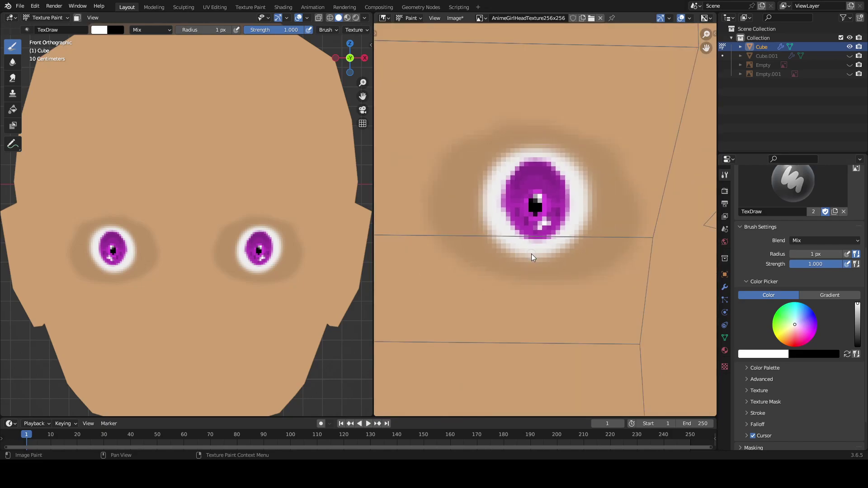
Sample the skin tone from the texture above the eye as the brush colour and set the brush radius to 3 px.
{"action": "scroll", "coordinate": [531, 254], "scroll_direction": "down", "scroll_amount": 3}
{"action": "scroll", "coordinate": [531, 254], "scroll_direction": "up", "scroll_amount": 2}
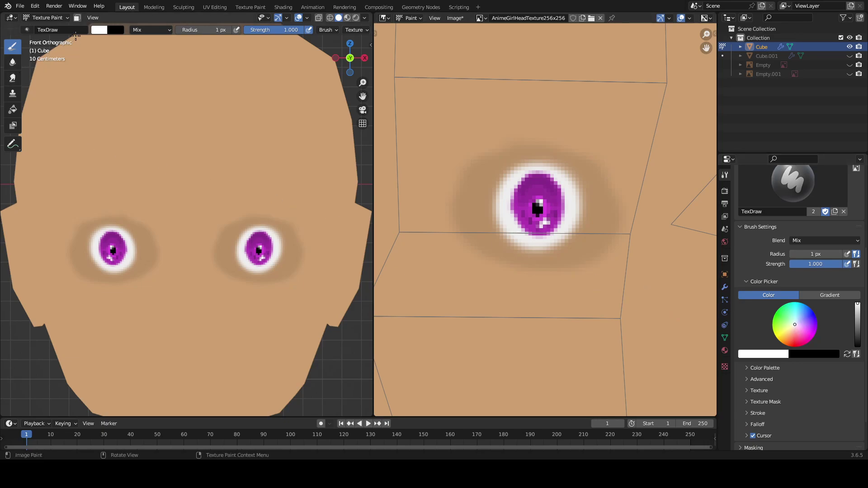
{"action": "left_click", "coordinate": [99, 31]}
{"action": "left_click", "coordinate": [168, 121]}
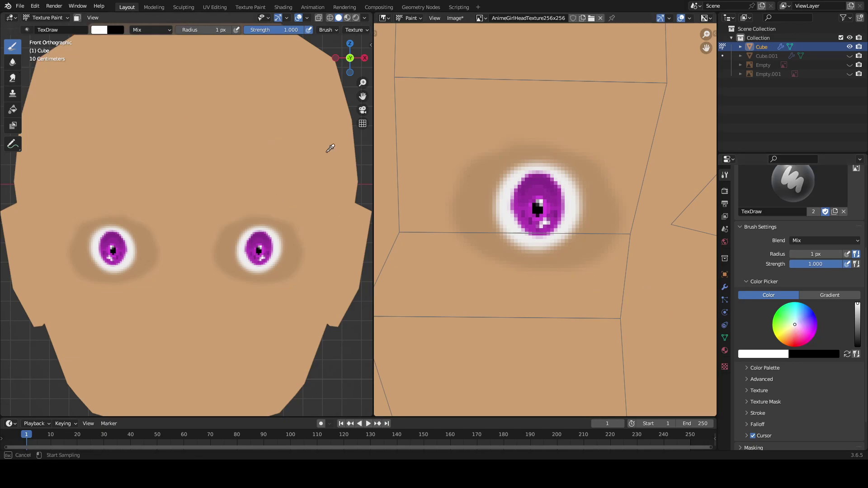
{"action": "left_click", "coordinate": [444, 107]}
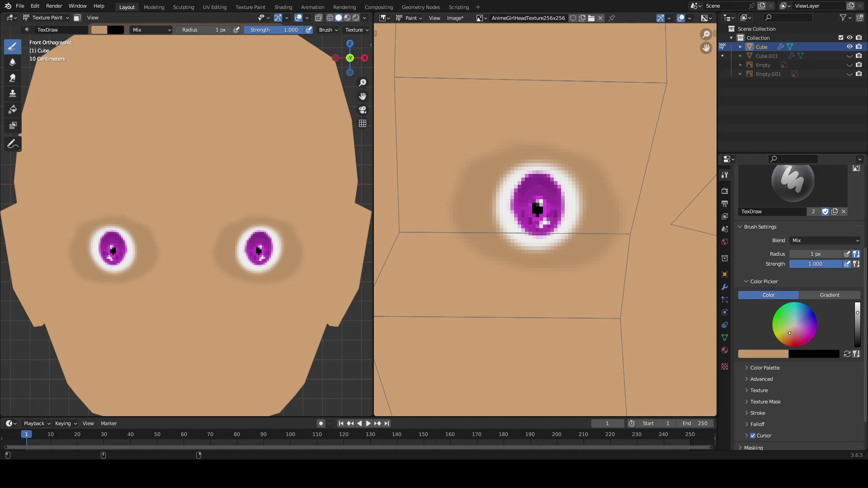
{"action": "left_click_drag", "start_coordinate": [181, 29], "coordinate": [192, 29]}
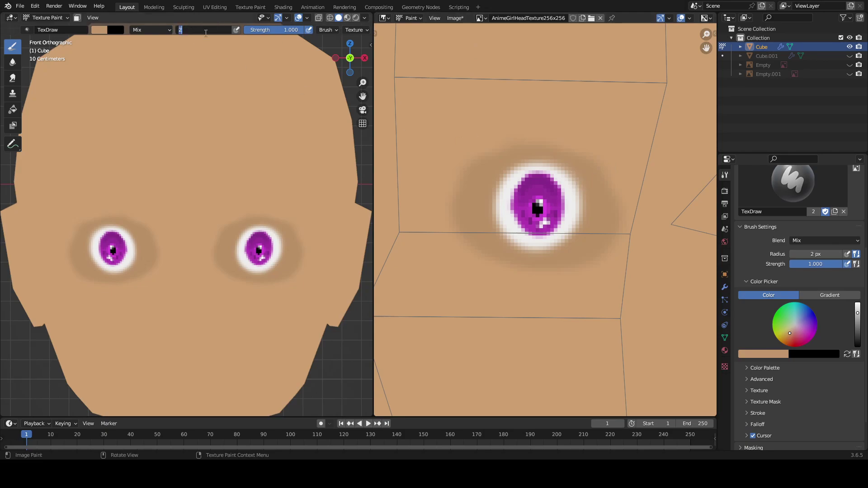
Paint skin-coloured eyelids over the upper and lower edges of the eyeball, undoing the first strokes and reshaping the lid line.
{"action": "mouse_move", "coordinate": [586, 185]}
{"action": "left_mouse_down"}
{"action": "mouse_move", "coordinate": [569, 171]}
{"action": "mouse_move", "coordinate": [511, 175]}
{"action": "left_mouse_up"}
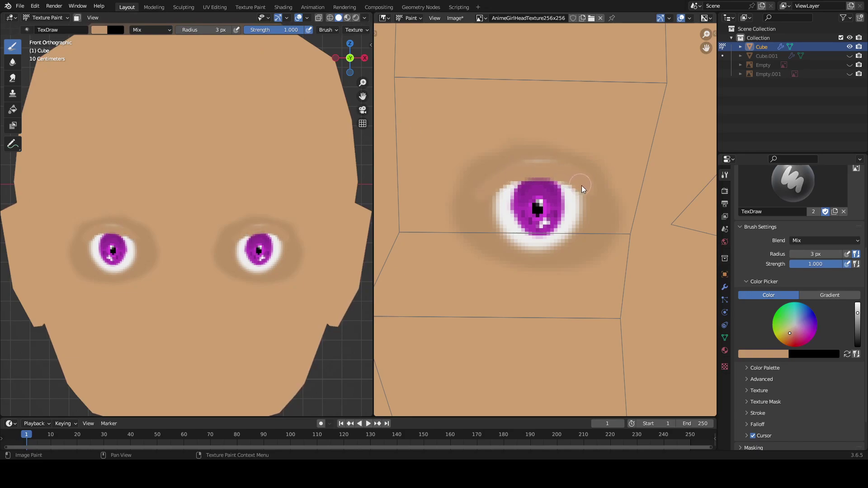
{"action": "mouse_move", "coordinate": [586, 212]}
{"action": "left_mouse_down"}
{"action": "mouse_move", "coordinate": [563, 233]}
{"action": "mouse_move", "coordinate": [519, 239]}
{"action": "mouse_move", "coordinate": [498, 230]}
{"action": "left_mouse_up"}
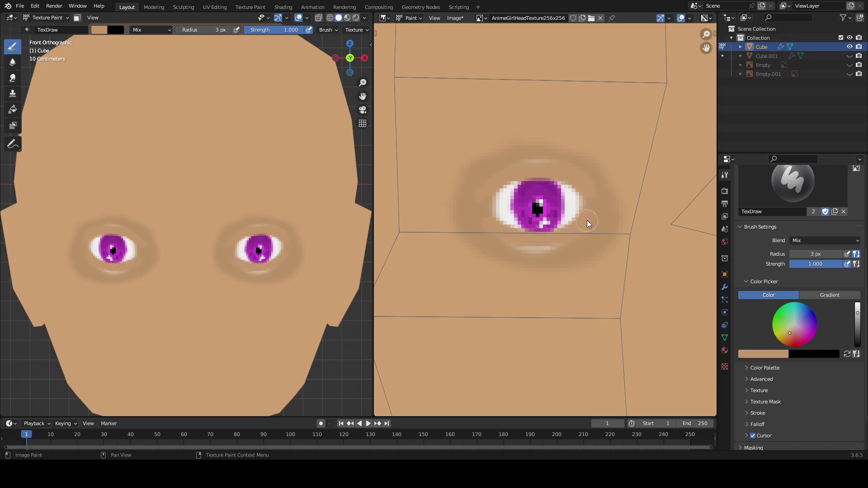
{"action": "key", "text": "ctrl+z"}
{"action": "key", "text": "ctrl+z"}
{"action": "key", "text": "ctrl+z"}
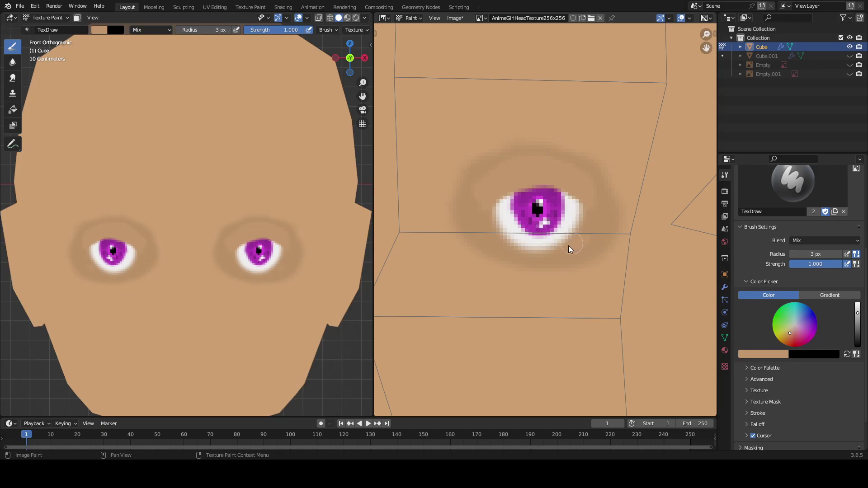
{"action": "left_click_drag", "start_coordinate": [562, 248], "coordinate": [517, 246]}
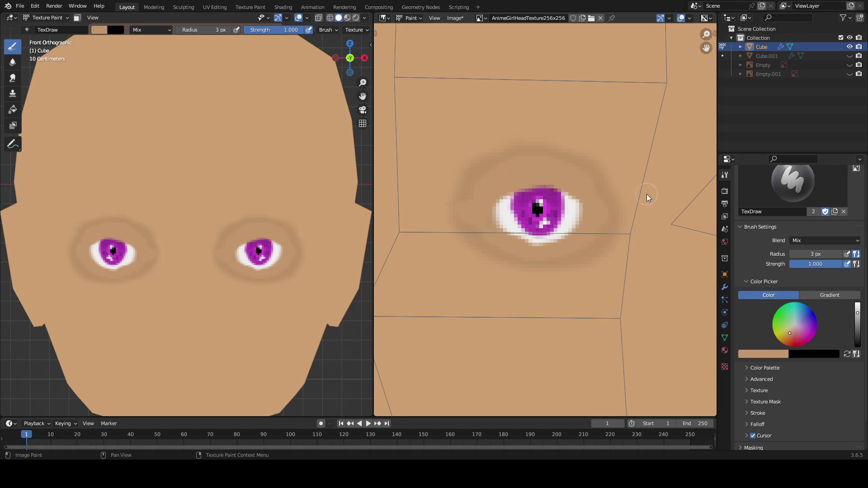
Set the brush radius to 1 px, lighten the skin colour and paint a thin light rim around the eye opening.
{"action": "left_click", "coordinate": [206, 30]}
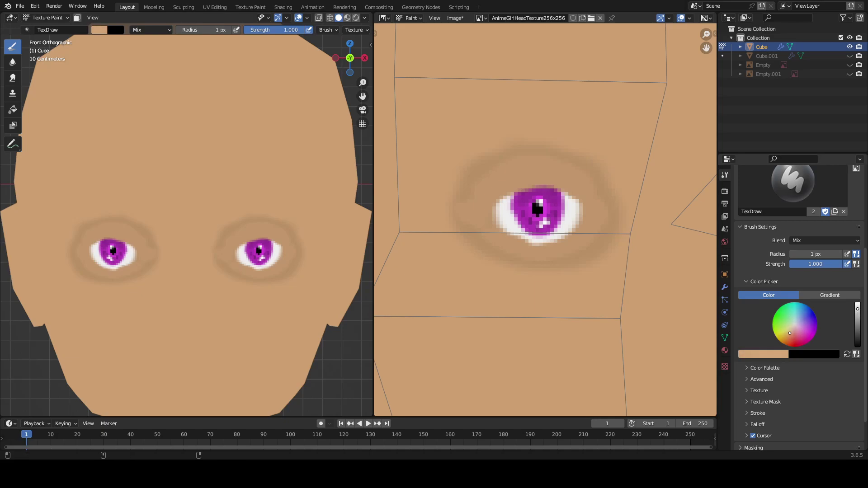
{"action": "scroll", "coordinate": [524, 194], "scroll_direction": "up", "scroll_amount": 5}
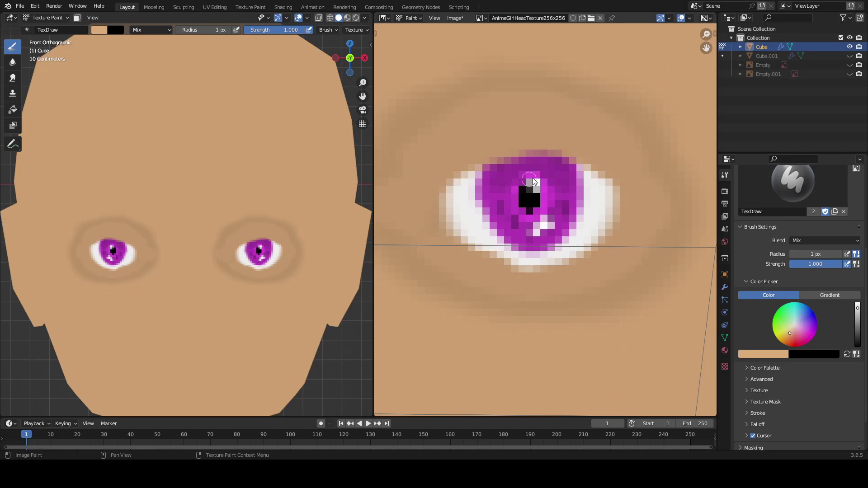
{"action": "scroll", "coordinate": [628, 160], "scroll_direction": "down", "scroll_amount": 2}
{"action": "scroll", "coordinate": [630, 163], "scroll_direction": "up", "scroll_amount": 2}
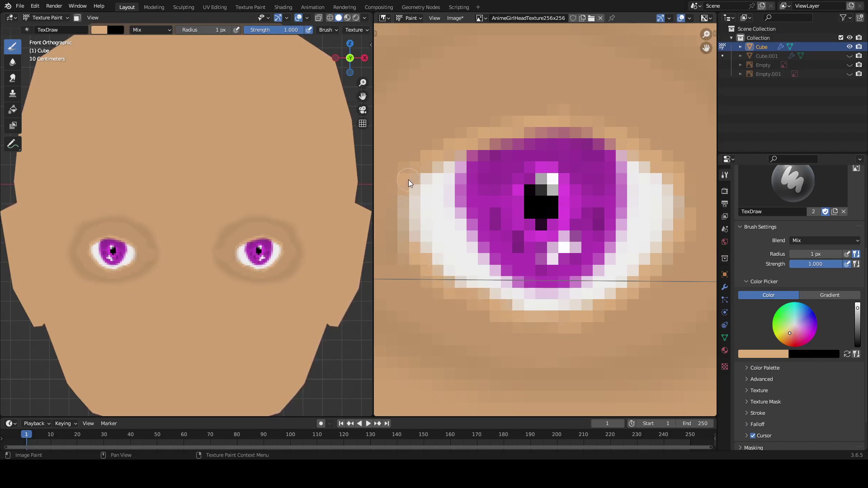
Darken the brush to a deeper tan and paint thin crease lines above the upper eyelid and beneath the lower one.
{"action": "middle_click_drag", "start_coordinate": [573, 135], "coordinate": [573, 188]}
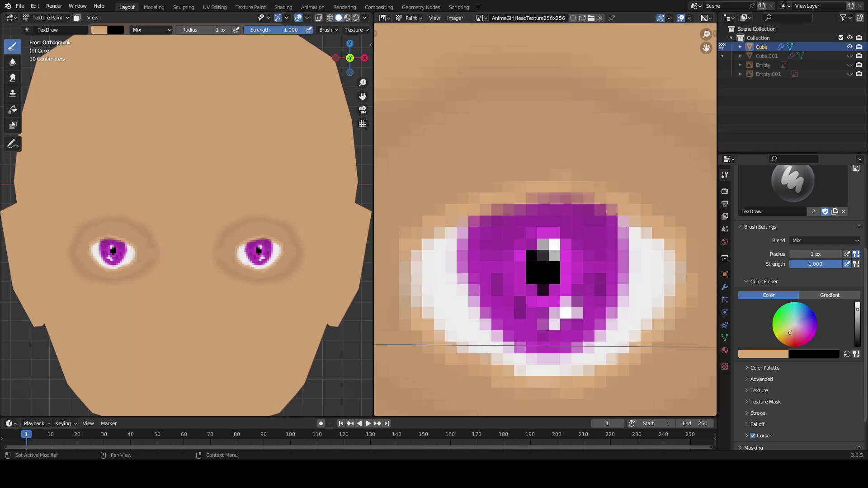
{"action": "left_click_drag", "start_coordinate": [857, 309], "coordinate": [857, 316]}
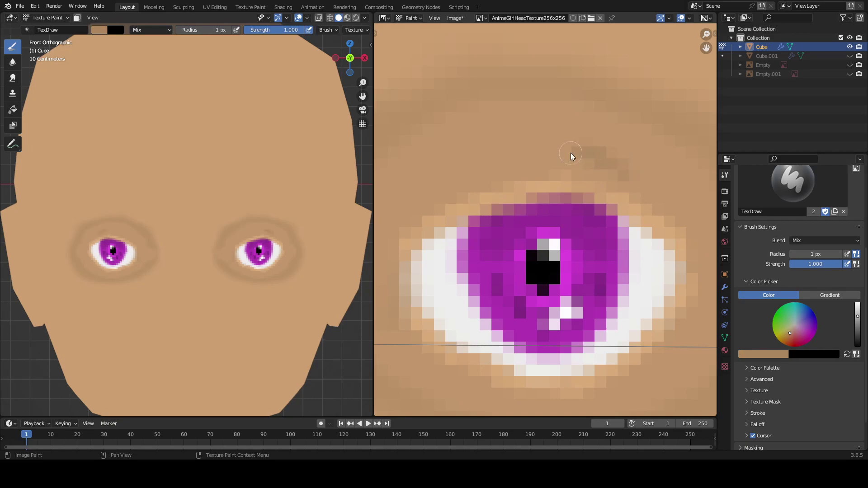
{"action": "scroll", "coordinate": [563, 177], "scroll_direction": "down", "scroll_amount": 2}
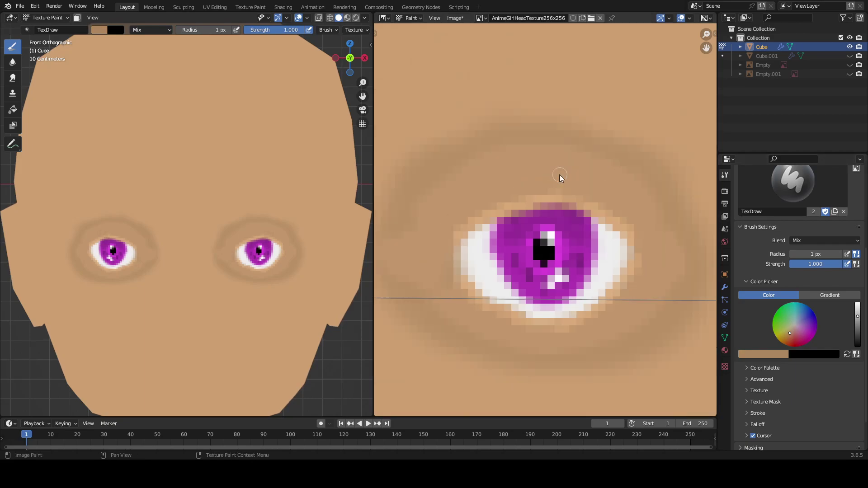
{"action": "scroll", "coordinate": [565, 177], "scroll_direction": "up", "scroll_amount": 1}
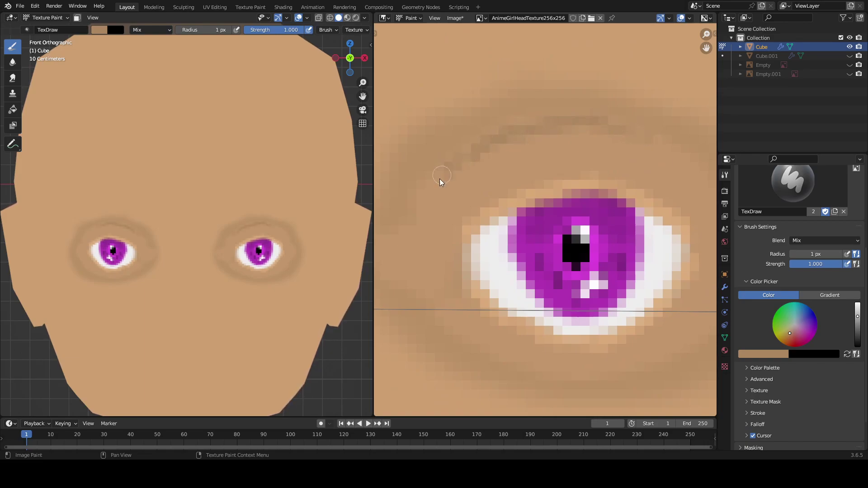
{"action": "middle_click_drag", "start_coordinate": [629, 159], "coordinate": [560, 132]}
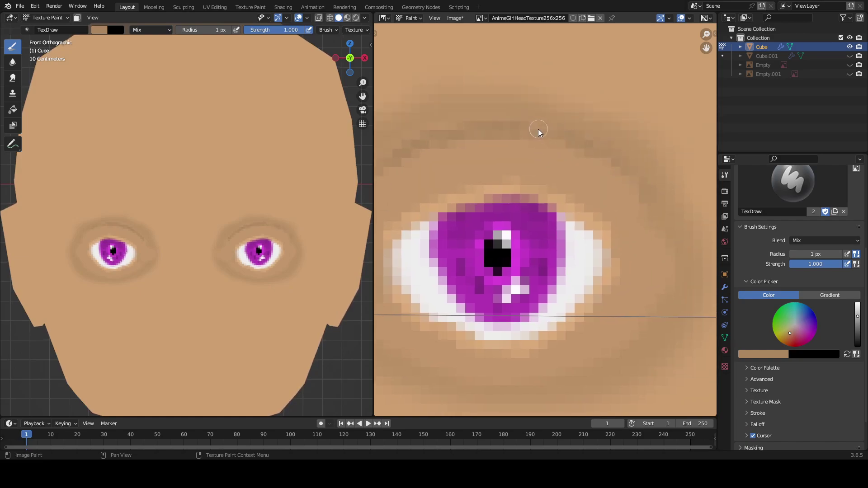
{"action": "middle_click_drag", "start_coordinate": [564, 247], "coordinate": [626, 149]}
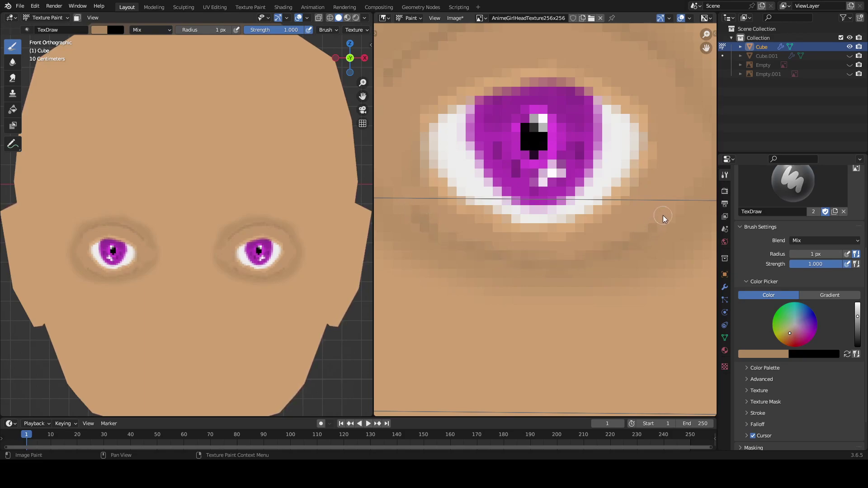
{"action": "middle_click_drag", "start_coordinate": [470, 234], "coordinate": [503, 246]}
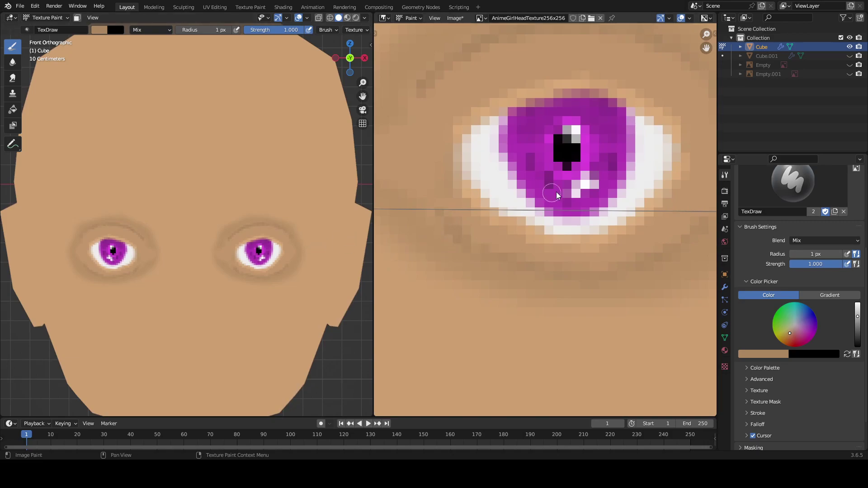
Add a second row of broken dark crease marks above the upper eyelid and more marks beneath the lower eyelid.
{"action": "scroll", "coordinate": [531, 202], "scroll_direction": "up", "scroll_amount": 4}
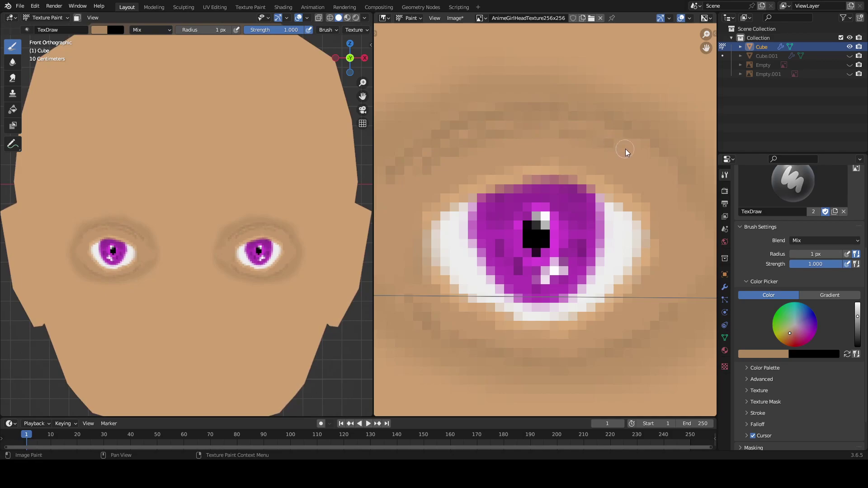
{"action": "middle_click_drag", "start_coordinate": [608, 351], "coordinate": [644, 267]}
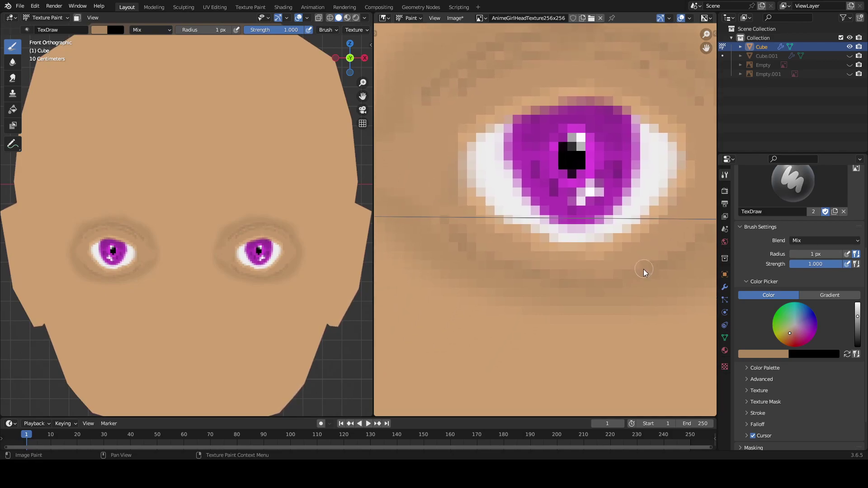
{"action": "scroll", "coordinate": [612, 282], "scroll_direction": "up", "scroll_amount": 1}
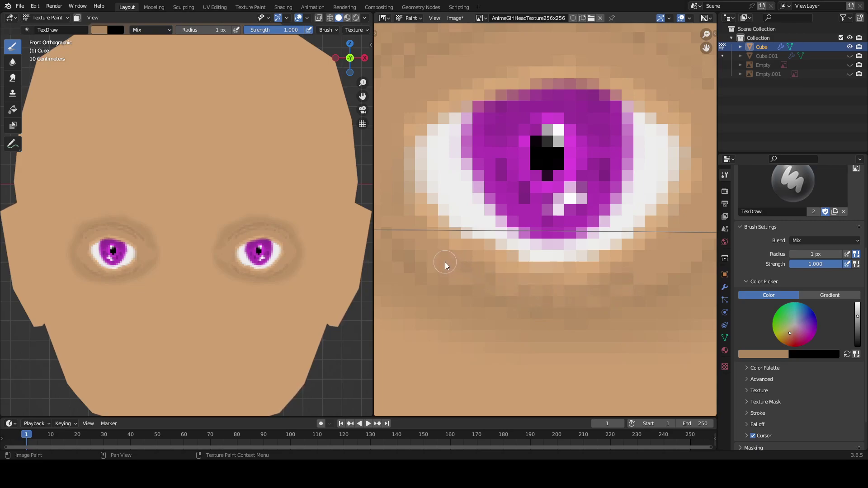
{"action": "scroll", "coordinate": [625, 252], "scroll_direction": "down", "scroll_amount": 3}
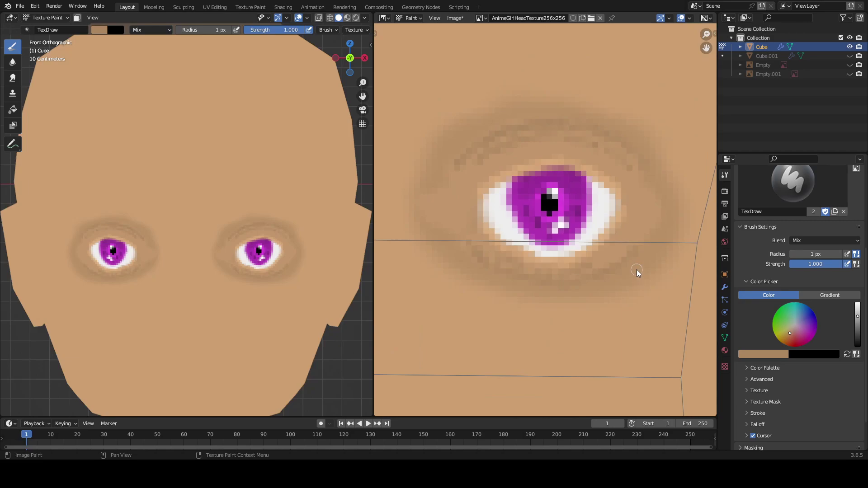
{"action": "scroll", "coordinate": [634, 257], "scroll_direction": "up", "scroll_amount": 3}
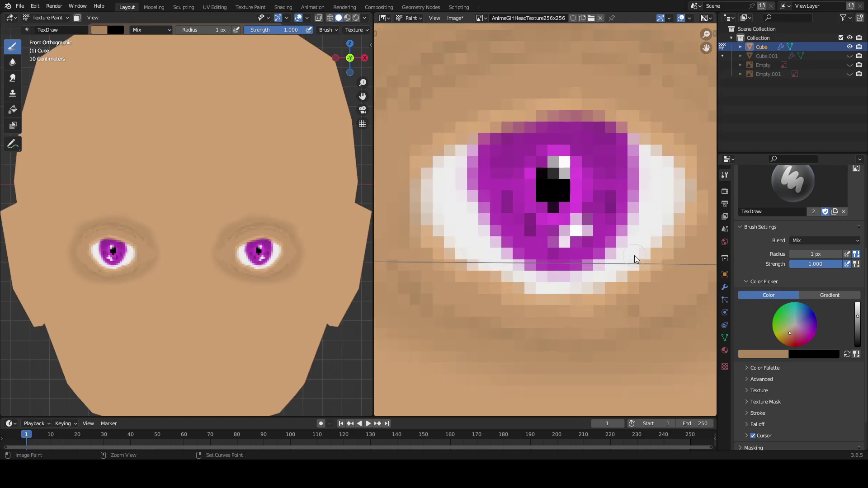
Lighten the brush colour and paint light skin highlights between the creases and around both eyelids, checking both eyes from the front.
{"action": "scroll", "coordinate": [633, 257], "scroll_direction": "down", "scroll_amount": 2}
{"action": "scroll", "coordinate": [630, 258], "scroll_direction": "down", "scroll_amount": 2}
{"action": "scroll", "coordinate": [629, 258], "scroll_direction": "up", "scroll_amount": 2}
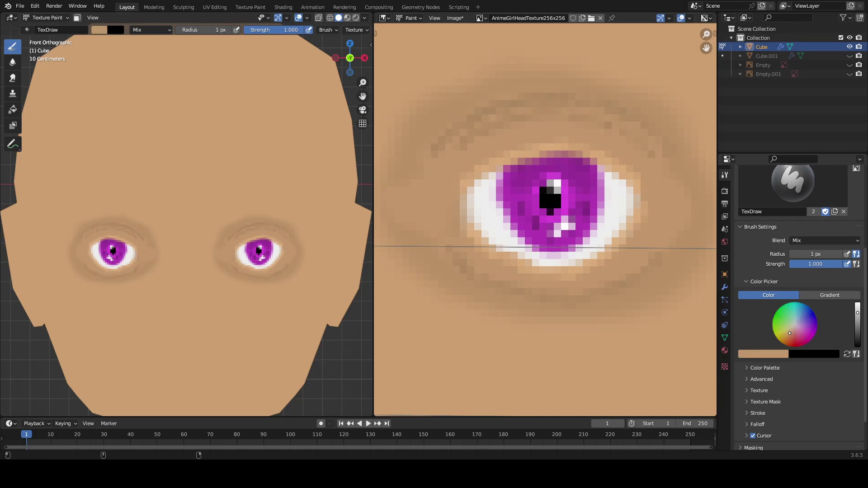
{"action": "middle_click_drag", "start_coordinate": [581, 151], "coordinate": [572, 186]}
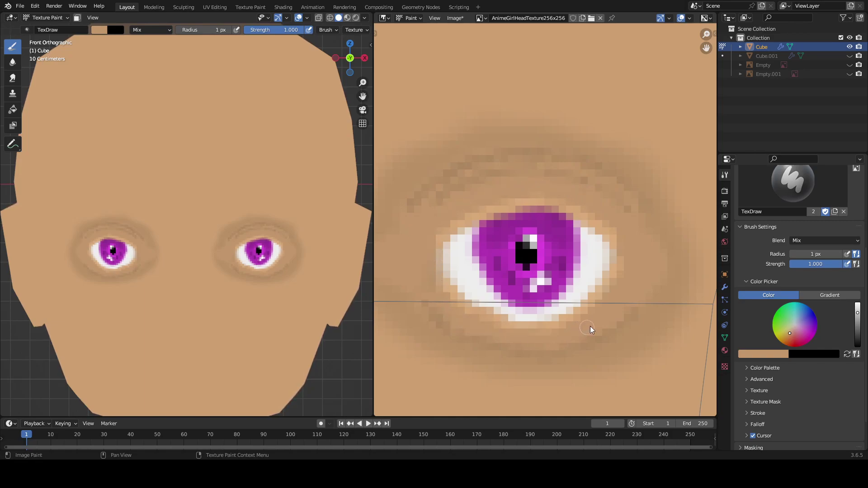
{"action": "left_click", "coordinate": [857, 309]}
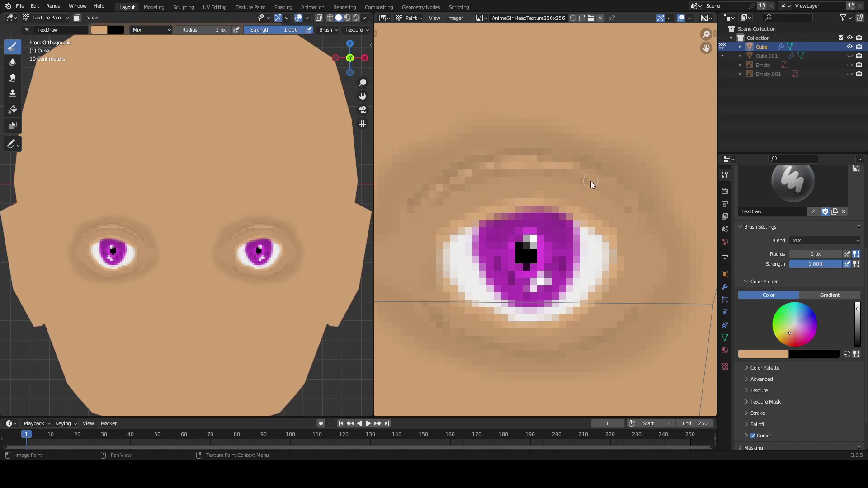
{"action": "scroll", "coordinate": [199, 258], "scroll_direction": "down", "scroll_amount": 5}
{"action": "scroll", "coordinate": [207, 258], "scroll_direction": "up", "scroll_amount": 1}
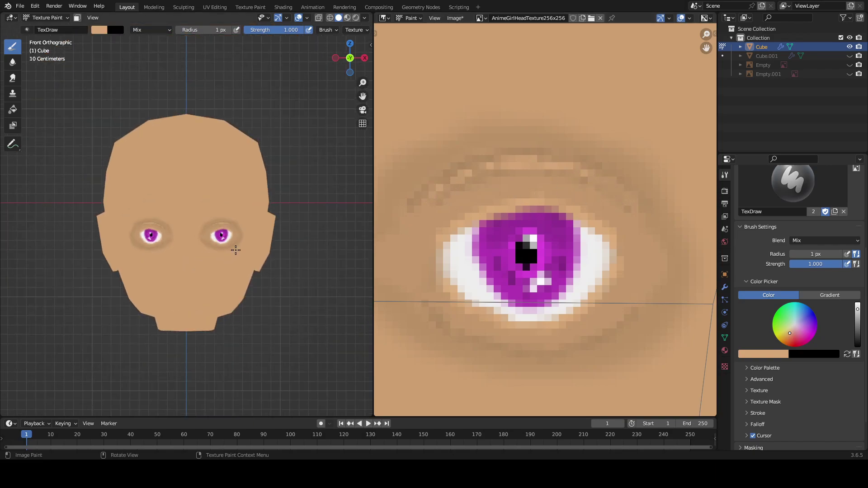
{"action": "scroll", "coordinate": [235, 250], "scroll_direction": "up", "scroll_amount": 5}
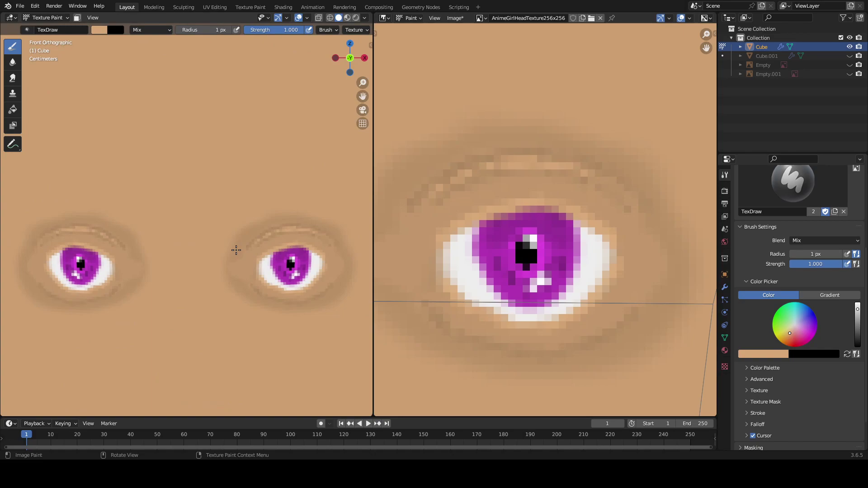
{"action": "scroll", "coordinate": [236, 250], "scroll_direction": "down", "scroll_amount": 4}
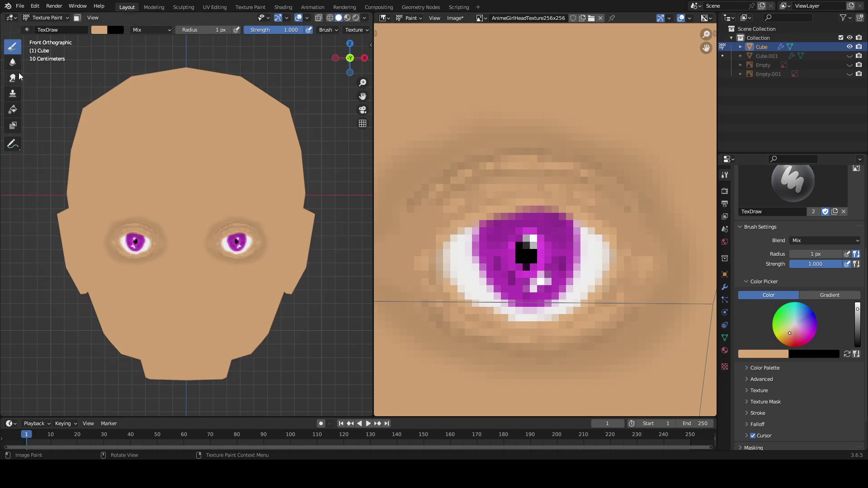
Switch to the Soften tool and set its radius to 2 px.
{"action": "left_click", "coordinate": [13, 62]}
{"action": "scroll", "coordinate": [235, 208], "scroll_direction": "up", "scroll_amount": 2}
{"action": "scroll", "coordinate": [392, 217], "scroll_direction": "up", "scroll_amount": 2}
{"action": "scroll", "coordinate": [269, 231], "scroll_direction": "up", "scroll_amount": 2}
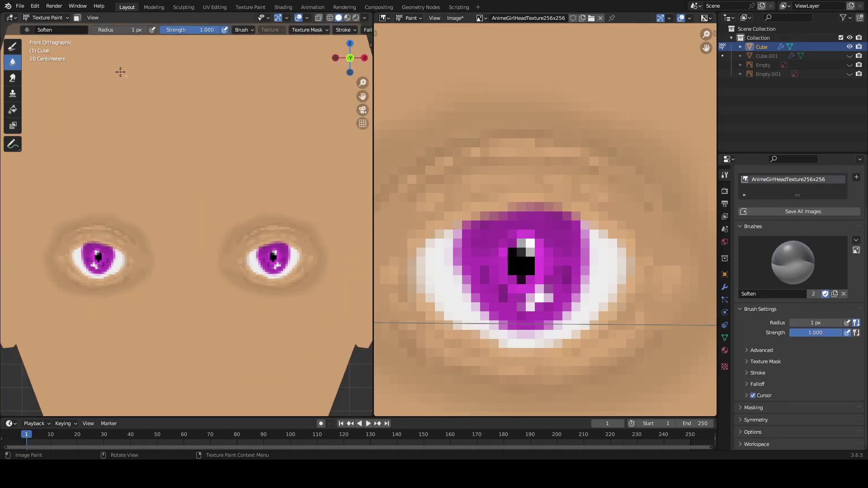
{"action": "left_click", "coordinate": [112, 31]}
{"action": "type", "text": "2"}
{"action": "key", "text": "Return"}
Soften the creases and highlights above and below the eye on the texture, then check the whole head from the front.
{"action": "scroll", "coordinate": [276, 202], "scroll_direction": "down", "scroll_amount": 1}
{"action": "scroll", "coordinate": [300, 228], "scroll_direction": "up", "scroll_amount": 3}
{"action": "scroll", "coordinate": [308, 221], "scroll_direction": "down", "scroll_amount": 1}
{"action": "scroll", "coordinate": [298, 217], "scroll_direction": "up", "scroll_amount": 3}
{"action": "scroll", "coordinate": [291, 213], "scroll_direction": "down", "scroll_amount": 3}
{"action": "mouse_move", "coordinate": [290, 212]}
{"action": "middle_mouse_down"}
{"action": "mouse_move", "coordinate": [251, 204]}
{"action": "mouse_move", "coordinate": [265, 209]}
{"action": "mouse_move", "coordinate": [255, 223]}
{"action": "mouse_move", "coordinate": [250, 216]}
{"action": "middle_mouse_up"}
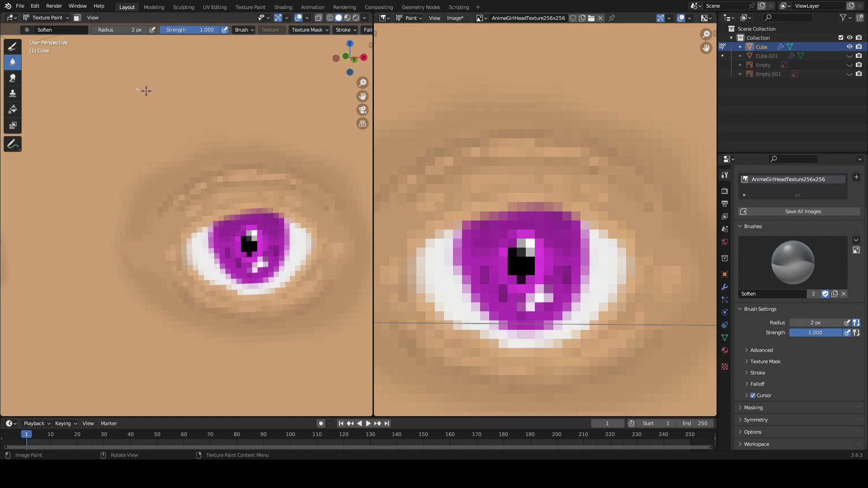
{"action": "scroll", "coordinate": [627, 216], "scroll_direction": "down", "scroll_amount": 2}
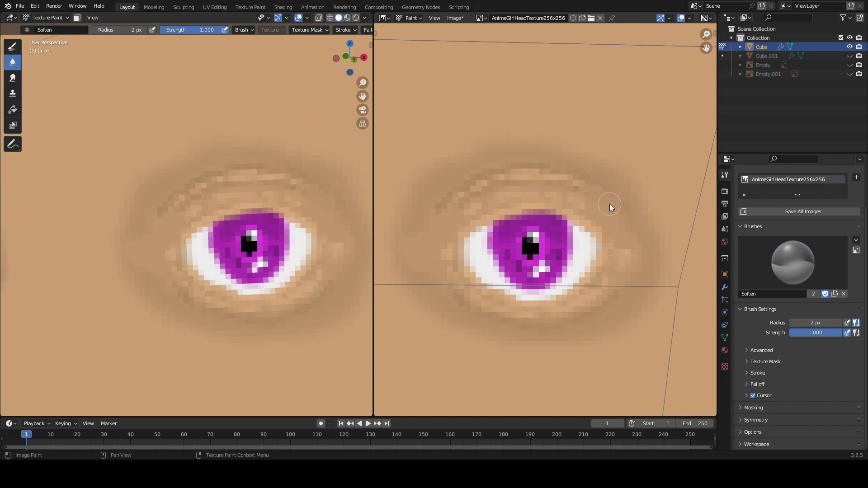
{"action": "left_click_drag", "start_coordinate": [569, 175], "coordinate": [503, 173]}
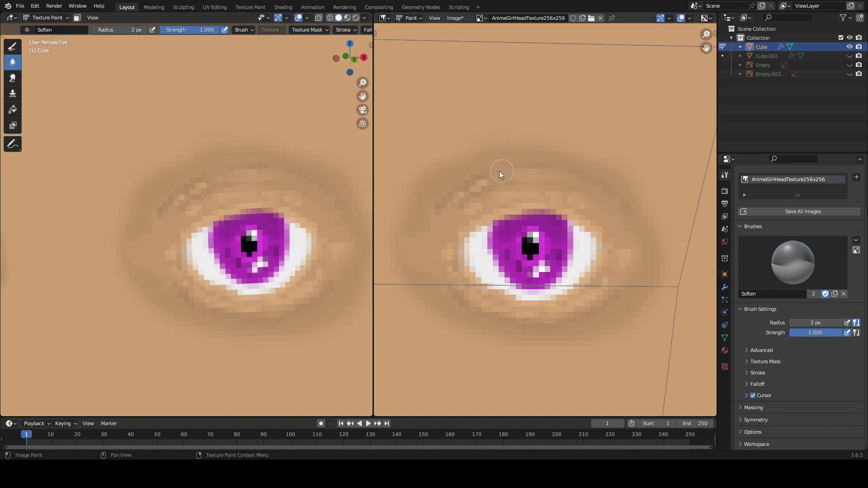
{"action": "left_click_drag", "start_coordinate": [456, 196], "coordinate": [455, 211]}
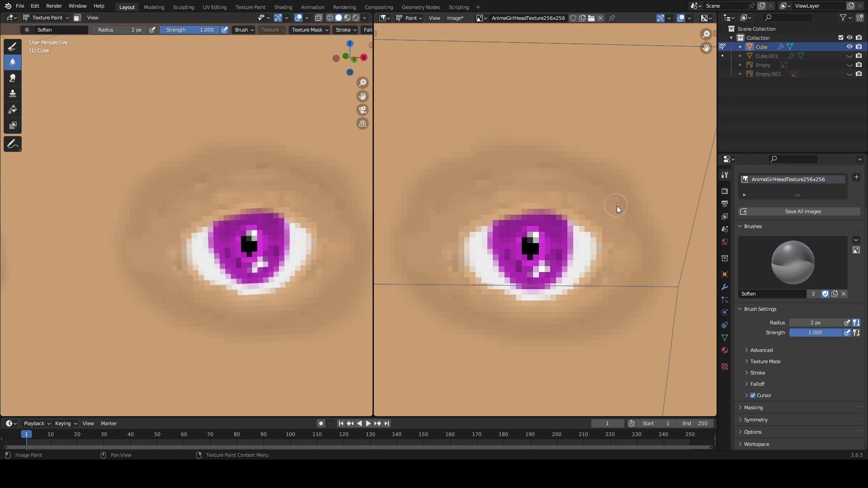
{"action": "key", "text": "KP_Decimal"}
{"action": "key", "text": "KP_1"}
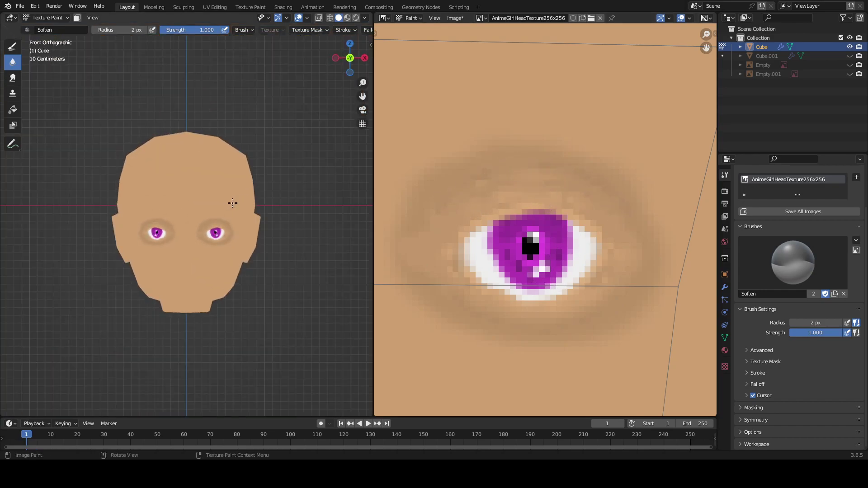
Switch back to the Draw brush and slightly lighten its skin colour for highlights above the eye.
{"action": "scroll", "coordinate": [232, 203], "scroll_direction": "up", "scroll_amount": 5}
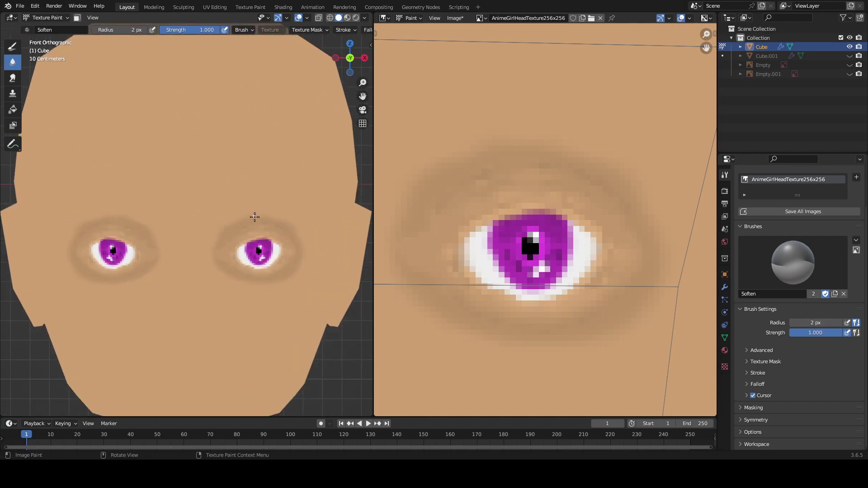
{"action": "middle_click_drag", "start_coordinate": [282, 214], "coordinate": [209, 251]}
{"action": "scroll", "coordinate": [217, 253], "scroll_direction": "up", "scroll_amount": 3}
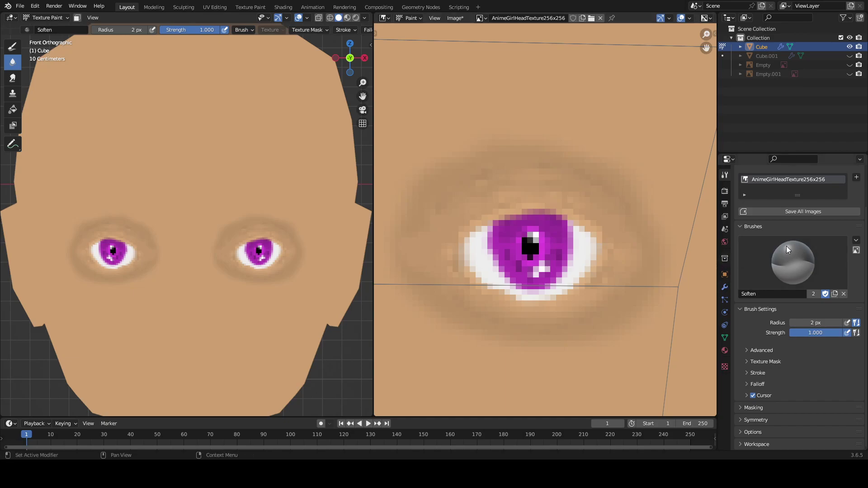
{"action": "scroll", "coordinate": [536, 191], "scroll_direction": "down", "scroll_amount": 4}
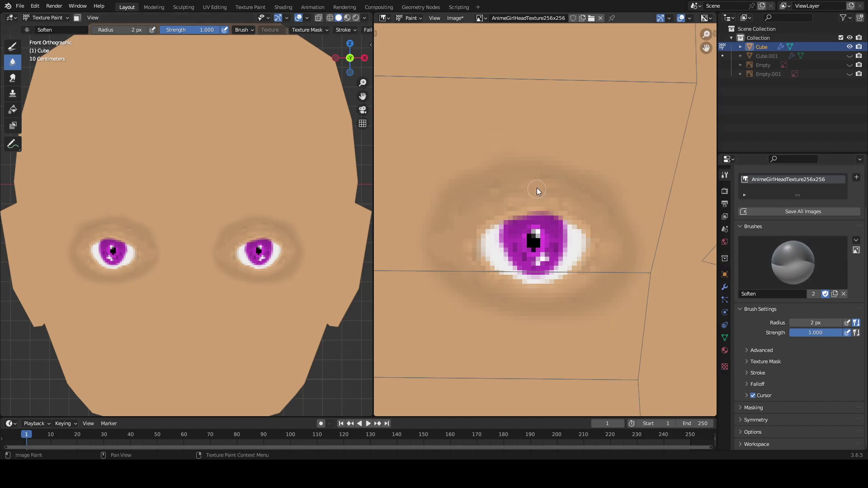
{"action": "scroll", "coordinate": [545, 179], "scroll_direction": "up", "scroll_amount": 1}
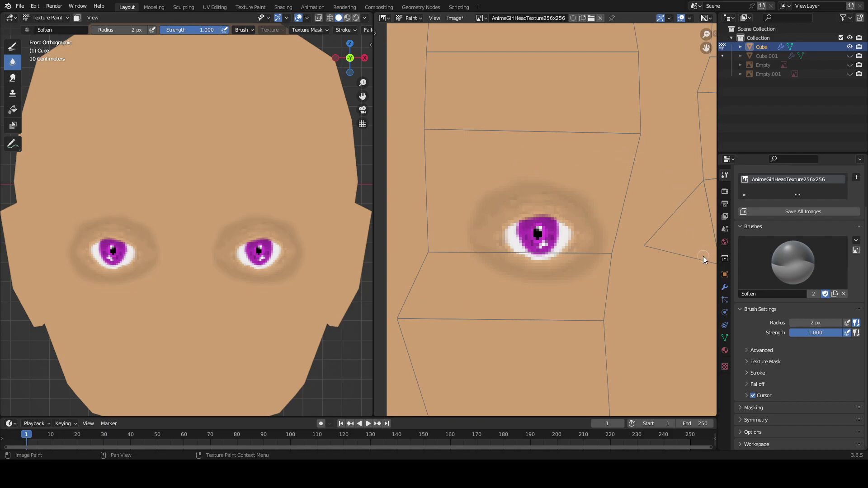
{"action": "left_click", "coordinate": [12, 48]}
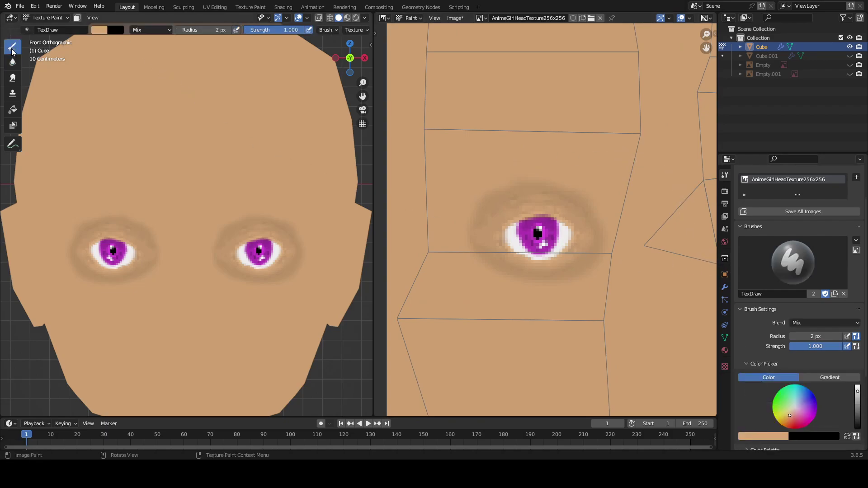
{"action": "left_click", "coordinate": [100, 30]}
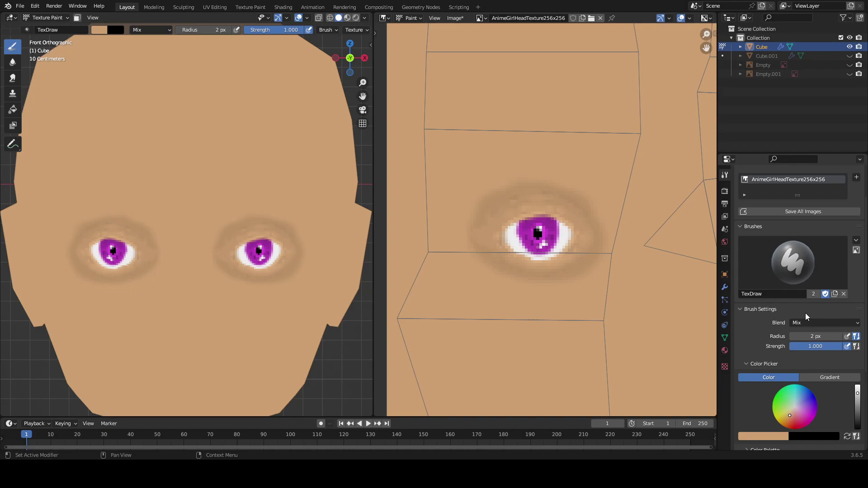
{"action": "scroll", "coordinate": [773, 362], "scroll_direction": "down", "scroll_amount": 2}
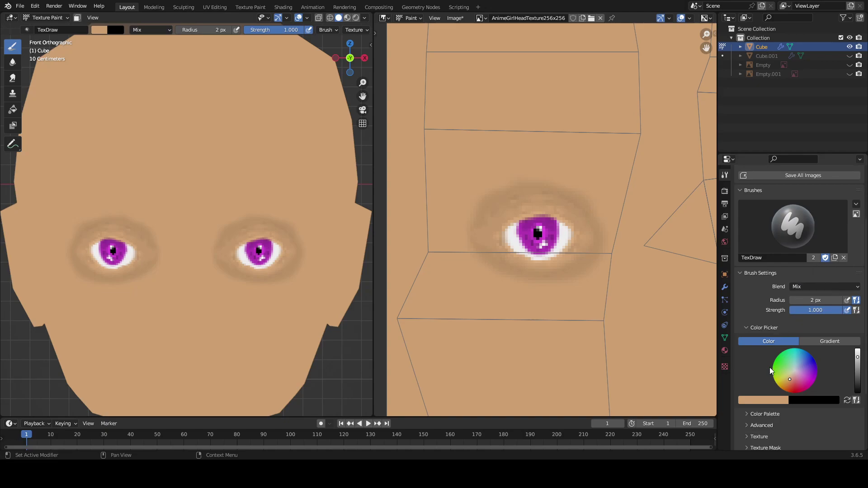
{"action": "left_click", "coordinate": [768, 401]}
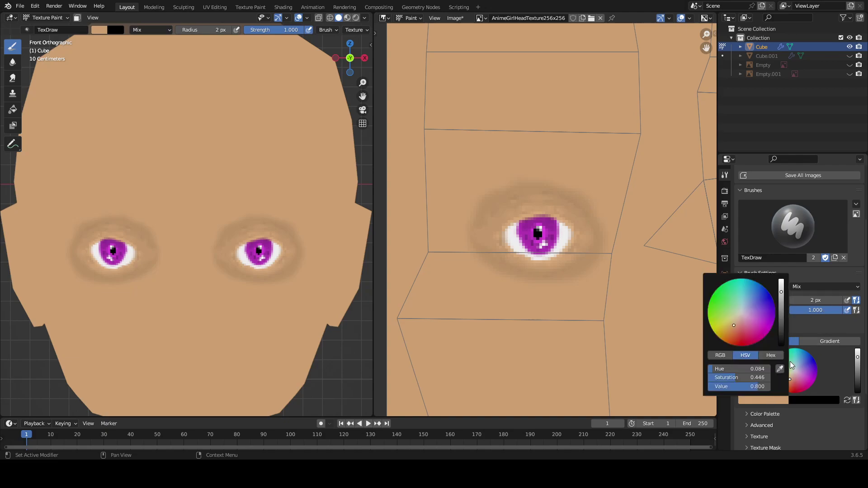
{"action": "left_click_drag", "start_coordinate": [780, 291], "coordinate": [780, 290]}
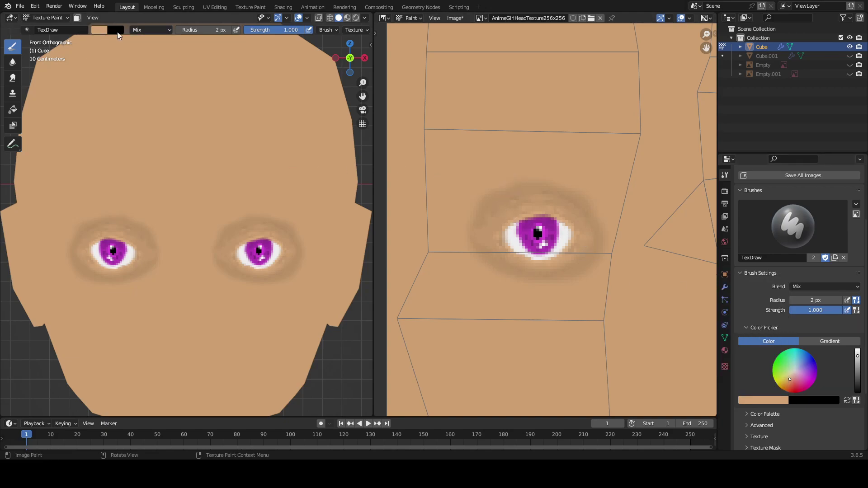
Set the brush radius to 6 px and paint a broad light brow-bone area above the upper eyelid on the texture.
{"action": "left_click", "coordinate": [197, 29]}
{"action": "type", "text": "4"}
{"action": "key", "text": "Return"}
{"action": "left_click", "coordinate": [198, 30]}
{"action": "type", "text": "6"}
{"action": "key", "text": "Return"}
{"action": "mouse_move", "coordinate": [476, 180]}
{"action": "left_mouse_down"}
{"action": "mouse_move", "coordinate": [495, 185]}
{"action": "mouse_move", "coordinate": [541, 173]}
{"action": "mouse_move", "coordinate": [586, 186]}
{"action": "left_mouse_up"}
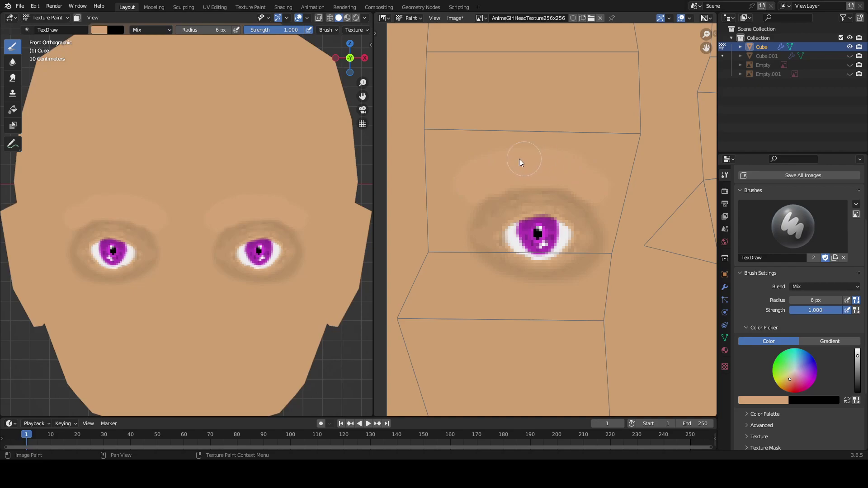
{"action": "mouse_move", "coordinate": [590, 196]}
{"action": "left_mouse_down"}
{"action": "mouse_move", "coordinate": [538, 187]}
{"action": "mouse_move", "coordinate": [473, 194]}
{"action": "left_mouse_up"}
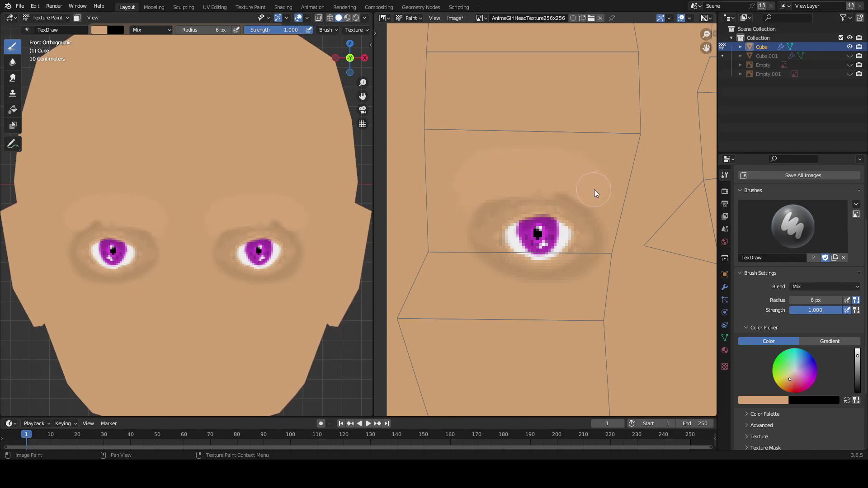
{"action": "mouse_move", "coordinate": [469, 199]}
{"action": "left_mouse_down"}
{"action": "mouse_move", "coordinate": [492, 205]}
{"action": "mouse_move", "coordinate": [479, 204]}
{"action": "left_mouse_up"}
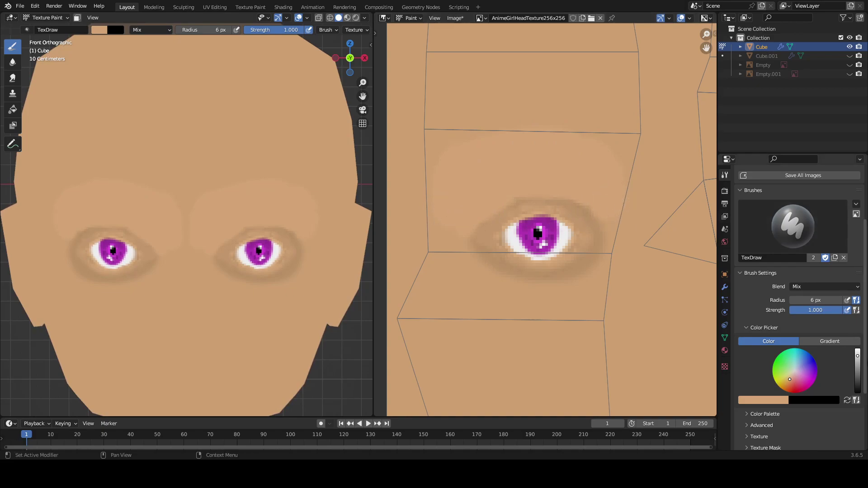
{"action": "left_click_drag", "start_coordinate": [856, 356], "coordinate": [857, 359]}
{"action": "left_click_drag", "start_coordinate": [595, 208], "coordinate": [593, 203]}
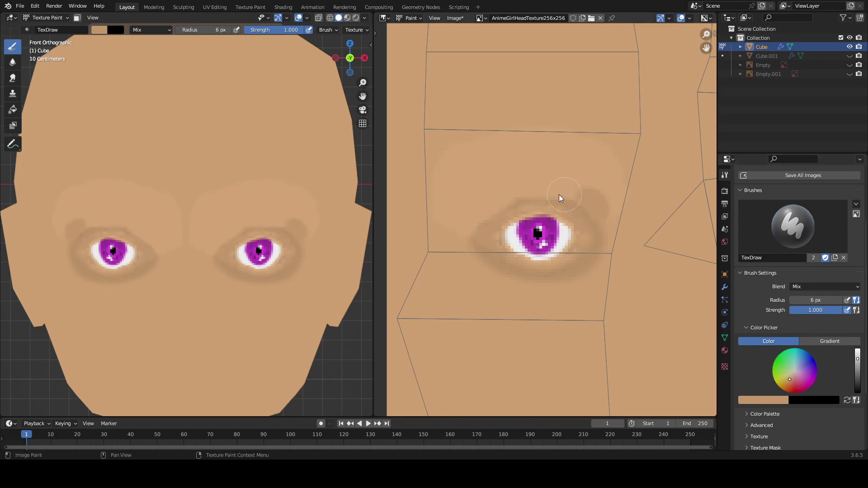
{"action": "key", "text": "ctrl+z"}
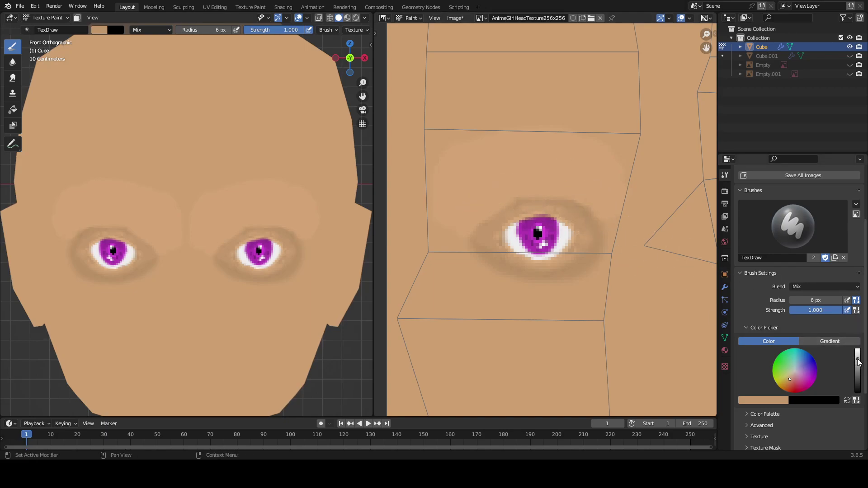
Adjust the brush to a slightly darker skin tone, paint a crease band above the upper eyelid, and dab marks along the brow highlight's upper edge.
{"action": "left_click_drag", "start_coordinate": [857, 358], "coordinate": [857, 355]}
{"action": "left_click_drag", "start_coordinate": [605, 218], "coordinate": [588, 200]}
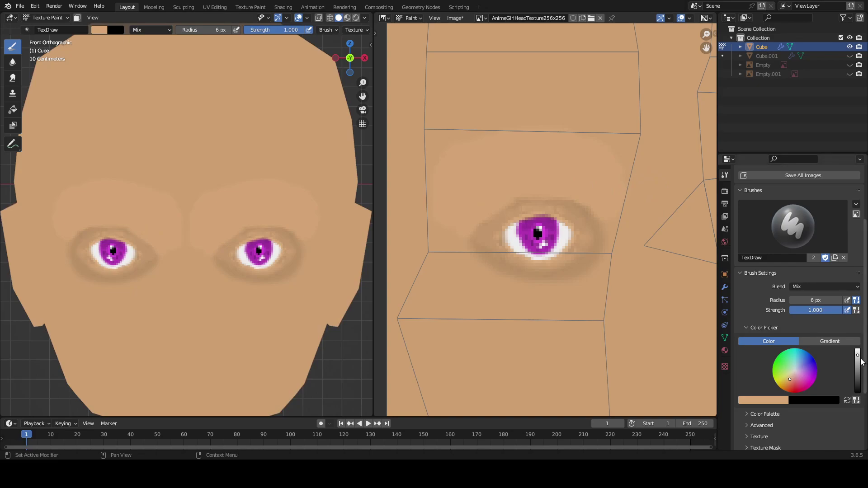
{"action": "left_click_drag", "start_coordinate": [858, 355], "coordinate": [858, 359]}
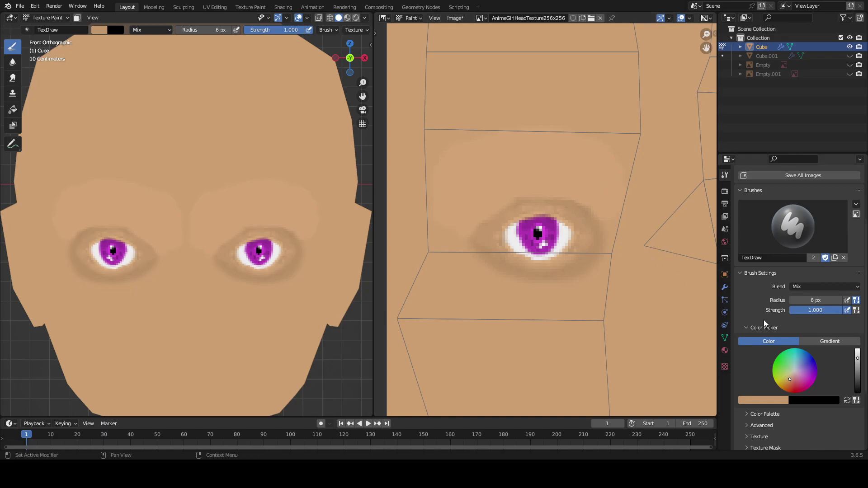
{"action": "mouse_move", "coordinate": [601, 204]}
{"action": "left_mouse_down"}
{"action": "mouse_move", "coordinate": [541, 192]}
{"action": "mouse_move", "coordinate": [555, 191]}
{"action": "mouse_move", "coordinate": [488, 207]}
{"action": "mouse_move", "coordinate": [464, 223]}
{"action": "left_mouse_up"}
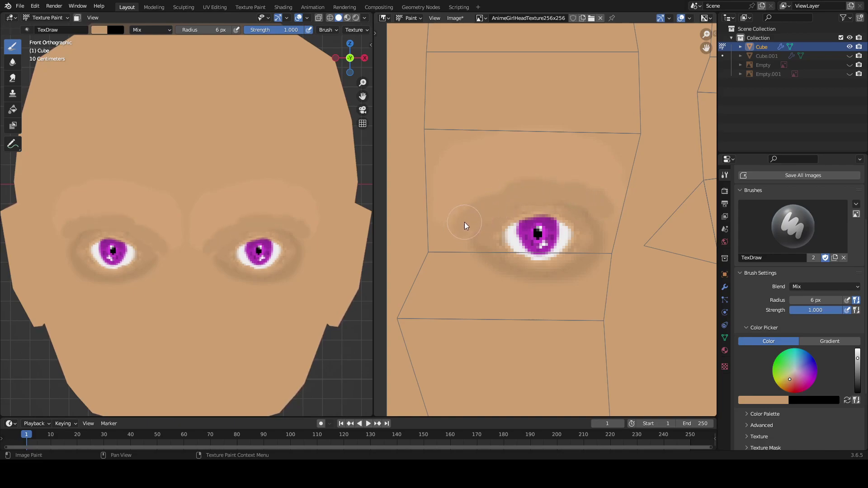
{"action": "left_click_drag", "start_coordinate": [611, 164], "coordinate": [577, 137]}
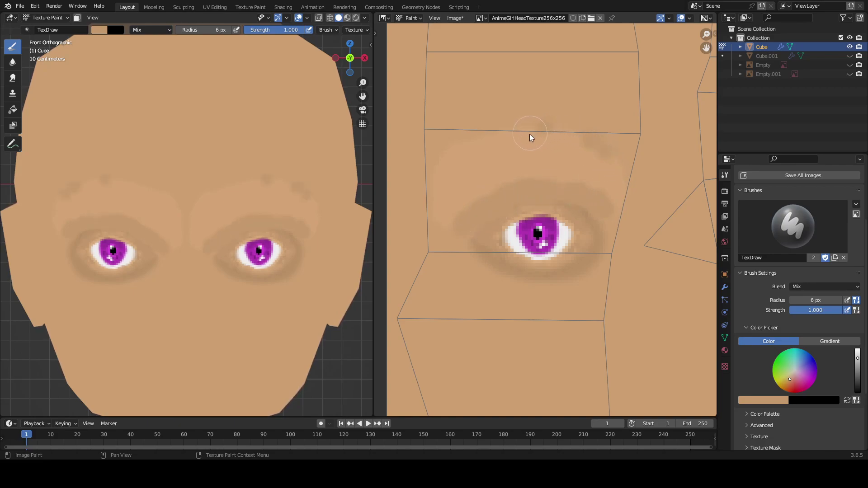
{"action": "left_click_drag", "start_coordinate": [493, 138], "coordinate": [453, 150]}
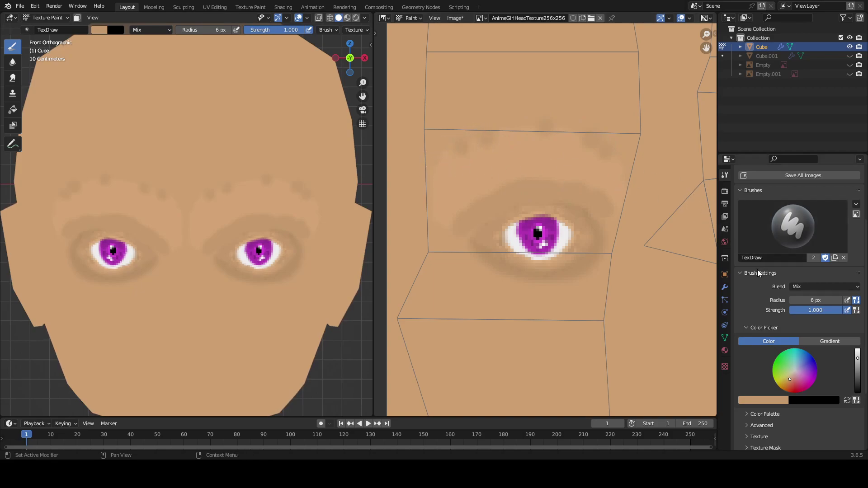
Soften the brow highlight, dabs and crease band above the eye with the Soften tool, then check the whole head from the front.
{"action": "left_click", "coordinate": [103, 30]}
{"action": "left_click", "coordinate": [13, 62]}
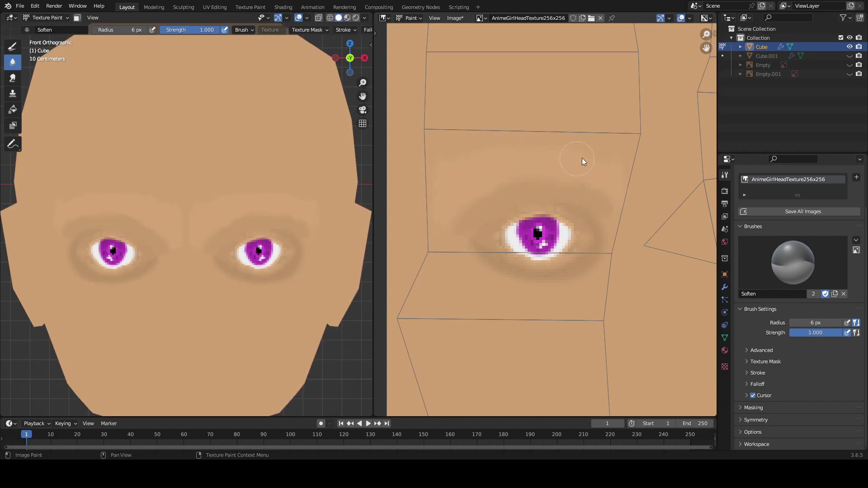
{"action": "scroll", "coordinate": [218, 207], "scroll_direction": "down", "scroll_amount": 6}
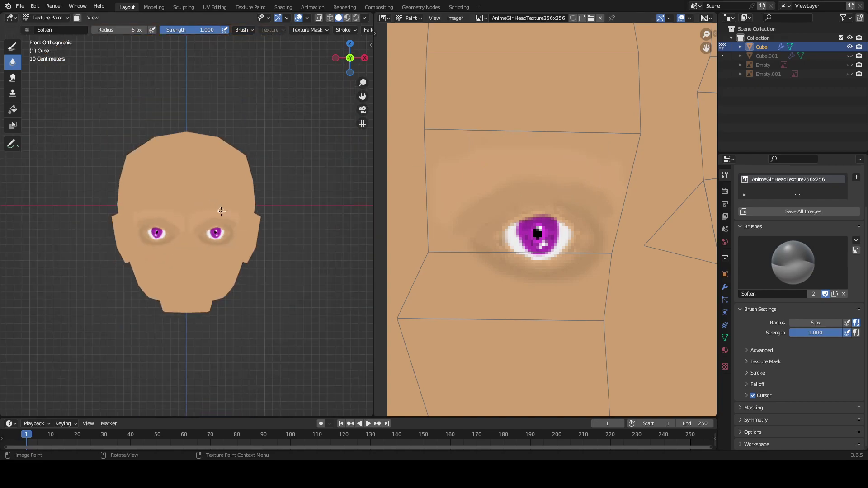
{"action": "scroll", "coordinate": [221, 214], "scroll_direction": "down", "scroll_amount": 2}
{"action": "scroll", "coordinate": [220, 213], "scroll_direction": "up", "scroll_amount": 2}
{"action": "scroll", "coordinate": [219, 211], "scroll_direction": "down", "scroll_amount": 1}
{"action": "scroll", "coordinate": [216, 210], "scroll_direction": "up", "scroll_amount": 3}
{"action": "scroll", "coordinate": [217, 210], "scroll_direction": "down", "scroll_amount": 1}
{"action": "scroll", "coordinate": [217, 210], "scroll_direction": "up", "scroll_amount": 1}
Sample a light skin tone beside the eye with the Draw brush and paint highlights at the inner brow and nose bridge, checking from an angle.
{"action": "left_click", "coordinate": [12, 46]}
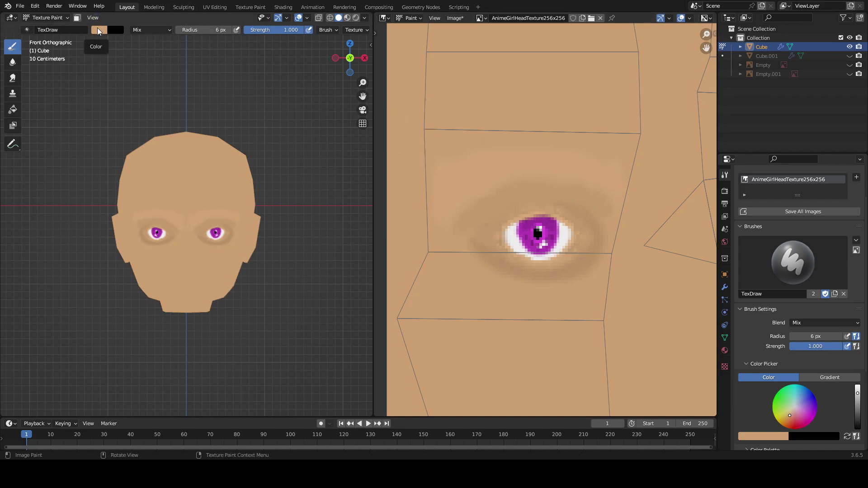
{"action": "left_click", "coordinate": [99, 31]}
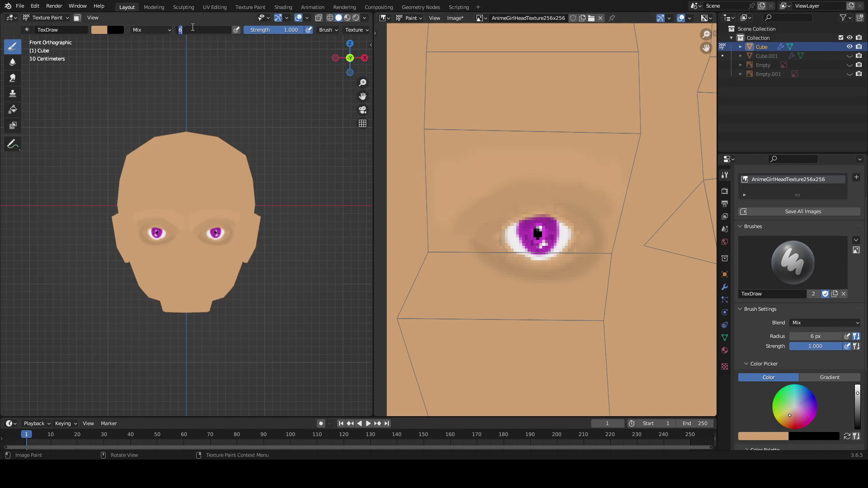
{"action": "left_click", "coordinate": [103, 30]}
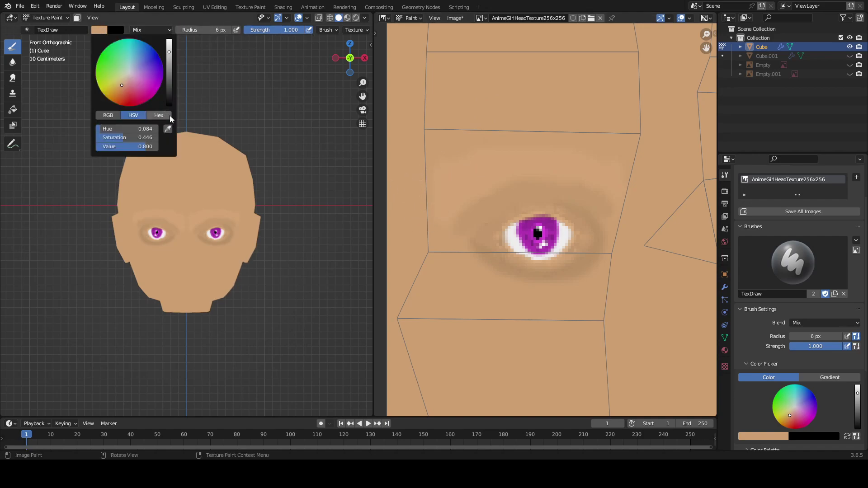
{"action": "left_click", "coordinate": [169, 130]}
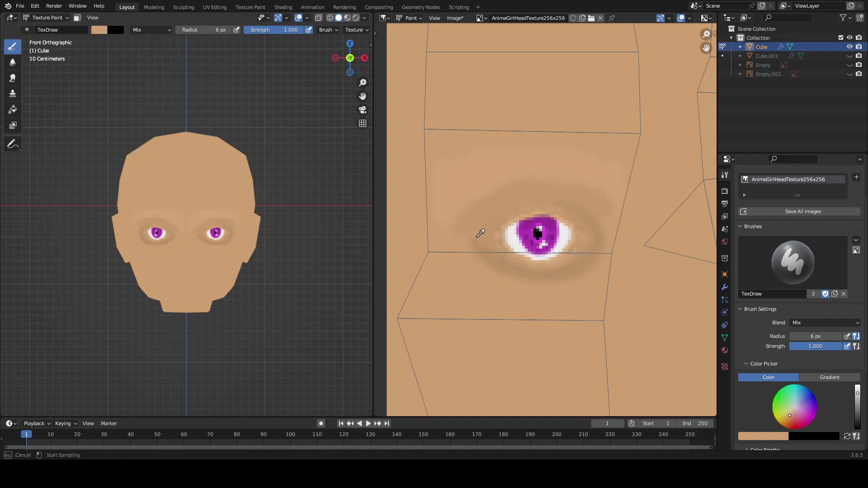
{"action": "left_click", "coordinate": [461, 195]}
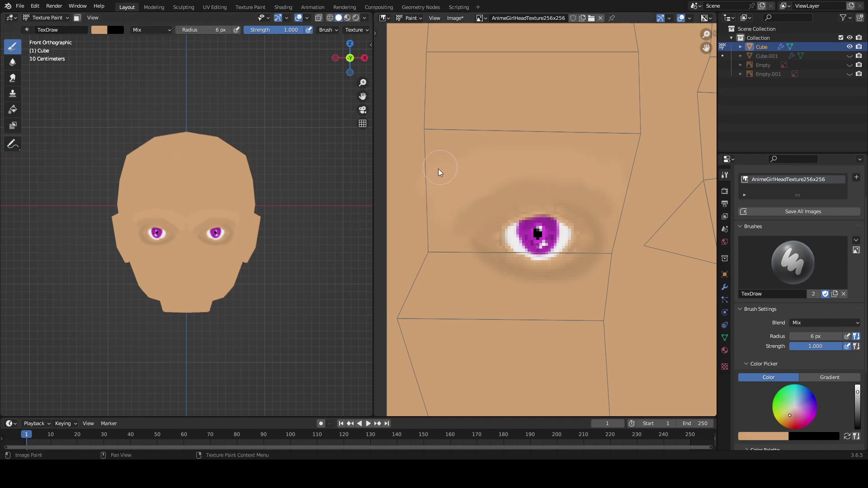
{"action": "scroll", "coordinate": [217, 208], "scroll_direction": "up", "scroll_amount": 7}
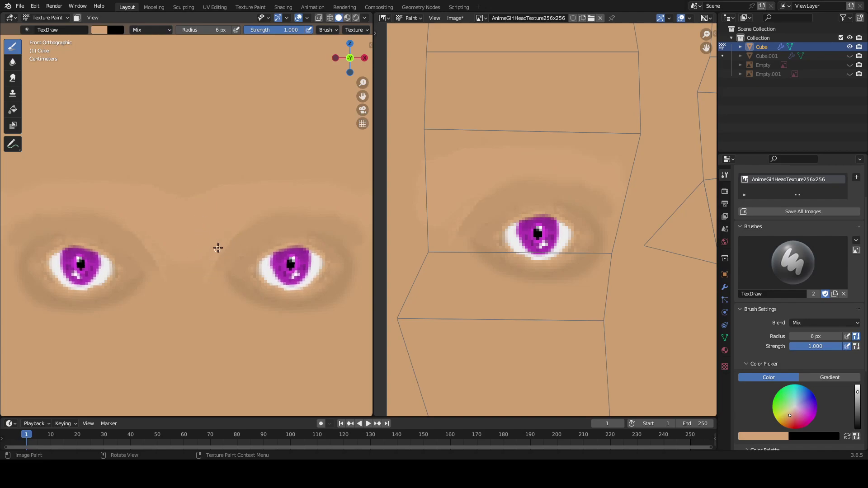
{"action": "mouse_move", "coordinate": [207, 280]}
{"action": "left_mouse_down"}
{"action": "mouse_move", "coordinate": [207, 291]}
{"action": "mouse_move", "coordinate": [222, 252]}
{"action": "left_mouse_up"}
{"action": "scroll", "coordinate": [202, 202], "scroll_direction": "up", "scroll_amount": 5}
{"action": "middle_click_drag", "start_coordinate": [228, 202], "coordinate": [188, 199]}
{"action": "scroll", "coordinate": [221, 192], "scroll_direction": "down", "scroll_amount": 8}
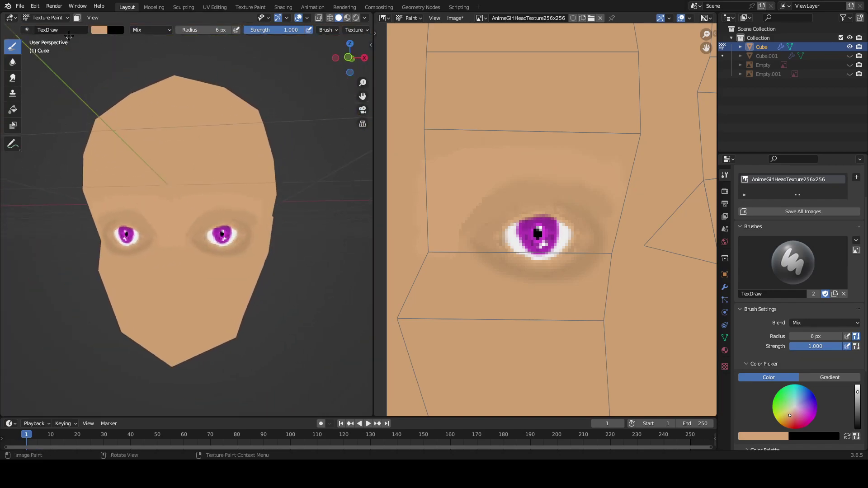
Set the Draw brush radius to 3 px and paint over the inner end of the crease with the skin colour.
{"action": "scroll", "coordinate": [446, 231], "scroll_direction": "up", "scroll_amount": 2}
{"action": "middle_click_drag", "start_coordinate": [446, 231], "coordinate": [502, 225]}
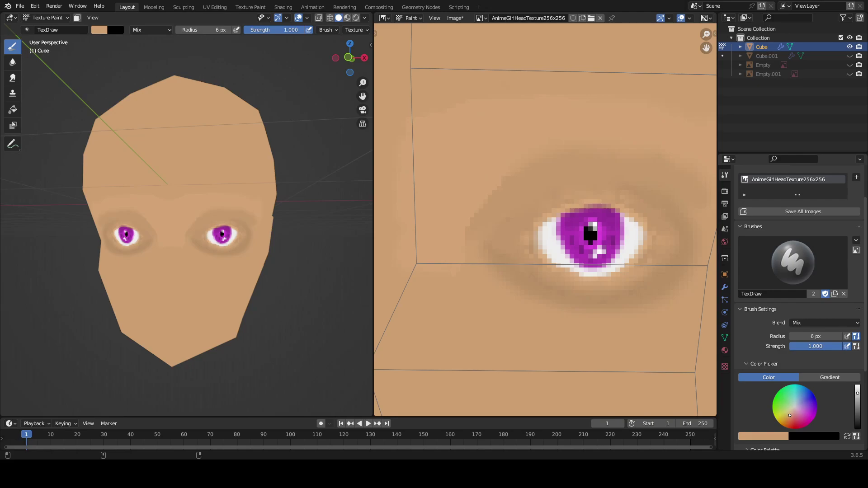
{"action": "left_click_drag", "start_coordinate": [209, 27], "coordinate": [199, 27]}
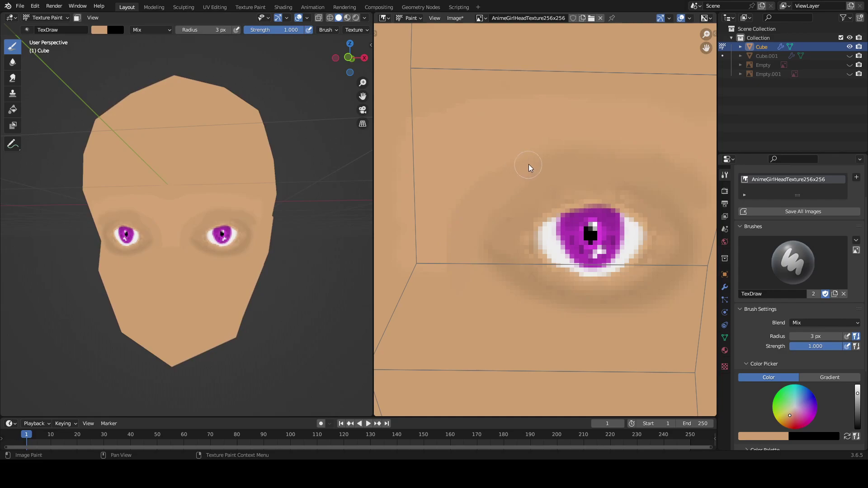
Soften the shading around the inner eye corner and crease at a 3 px radius, then check both eyes from the front and at an angle.
{"action": "left_click", "coordinate": [14, 62]}
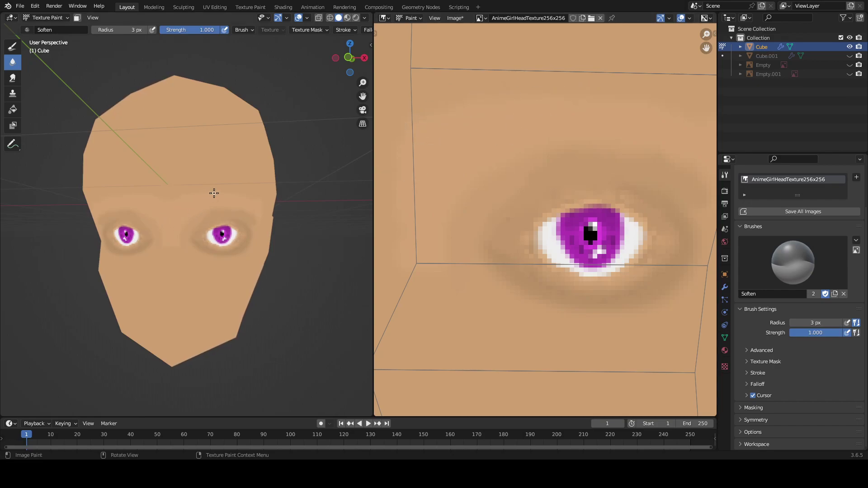
{"action": "scroll", "coordinate": [213, 257], "scroll_direction": "up", "scroll_amount": 5}
{"action": "mouse_move", "coordinate": [187, 202]}
{"action": "middle_mouse_down"}
{"action": "mouse_move", "coordinate": [212, 201]}
{"action": "mouse_move", "coordinate": [190, 201]}
{"action": "mouse_move", "coordinate": [200, 201]}
{"action": "middle_mouse_up"}
{"action": "scroll", "coordinate": [211, 198], "scroll_direction": "down", "scroll_amount": 5}
{"action": "scroll", "coordinate": [200, 201], "scroll_direction": "up", "scroll_amount": 4}
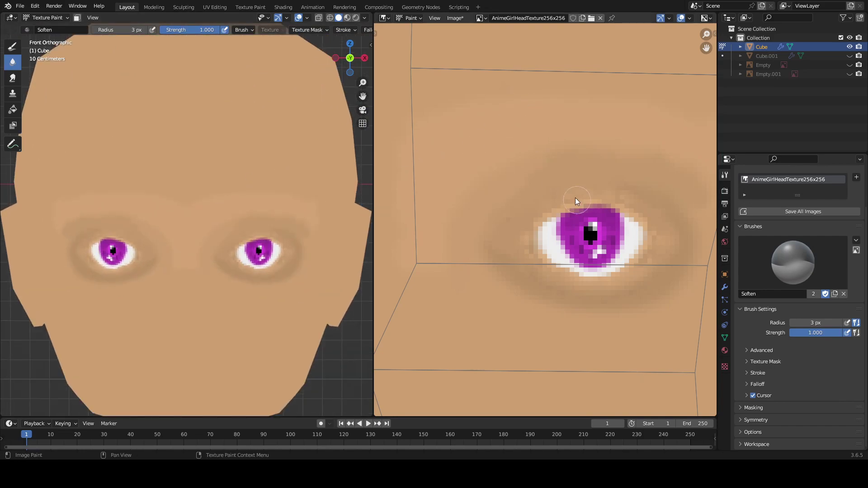
{"action": "scroll", "coordinate": [520, 217], "scroll_direction": "down", "scroll_amount": 3}
{"action": "scroll", "coordinate": [521, 216], "scroll_direction": "down", "scroll_amount": 1}
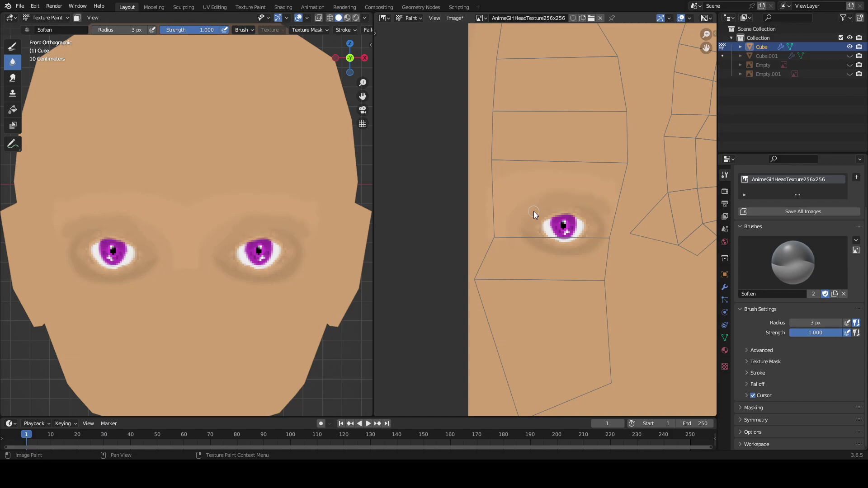
{"action": "scroll", "coordinate": [199, 235], "scroll_direction": "down", "scroll_amount": 6}
{"action": "middle_click_drag", "start_coordinate": [190, 239], "coordinate": [151, 244]}
{"action": "key", "text": "KP_1"}
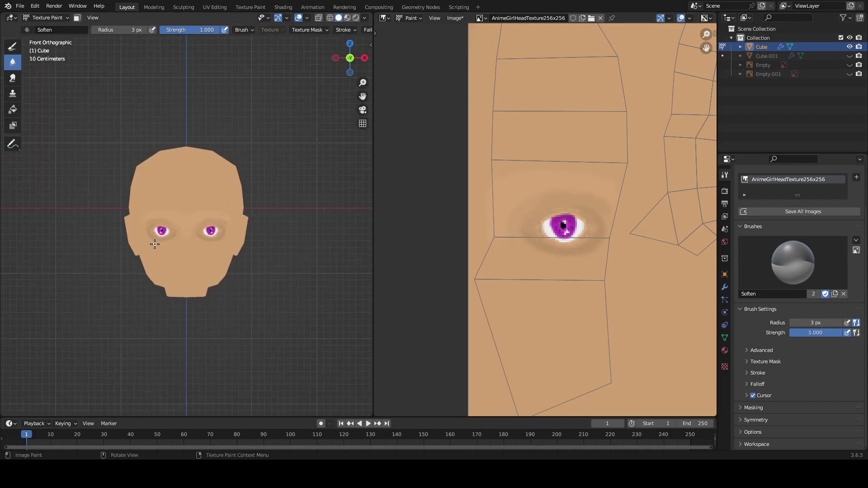
{"action": "scroll", "coordinate": [154, 244], "scroll_direction": "up", "scroll_amount": 4}
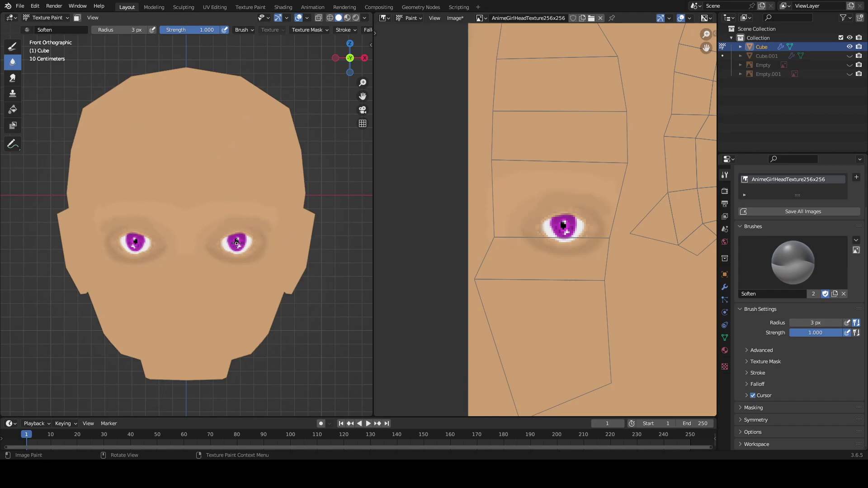
Sample a light skin tone with the Draw brush and paint a highlight along the nose bridge down to the nose tip.
{"action": "scroll", "coordinate": [233, 242], "scroll_direction": "up", "scroll_amount": 5}
{"action": "mouse_move", "coordinate": [233, 242]}
{"action": "middle_mouse_down"}
{"action": "mouse_move", "coordinate": [178, 219]}
{"action": "mouse_move", "coordinate": [157, 161]}
{"action": "mouse_move", "coordinate": [170, 234]}
{"action": "mouse_move", "coordinate": [209, 219]}
{"action": "mouse_move", "coordinate": [253, 220]}
{"action": "mouse_move", "coordinate": [194, 226]}
{"action": "mouse_move", "coordinate": [192, 218]}
{"action": "mouse_move", "coordinate": [208, 222]}
{"action": "mouse_move", "coordinate": [171, 232]}
{"action": "mouse_move", "coordinate": [180, 231]}
{"action": "middle_mouse_up"}
{"action": "middle_click_drag", "start_coordinate": [510, 231], "coordinate": [537, 208]}
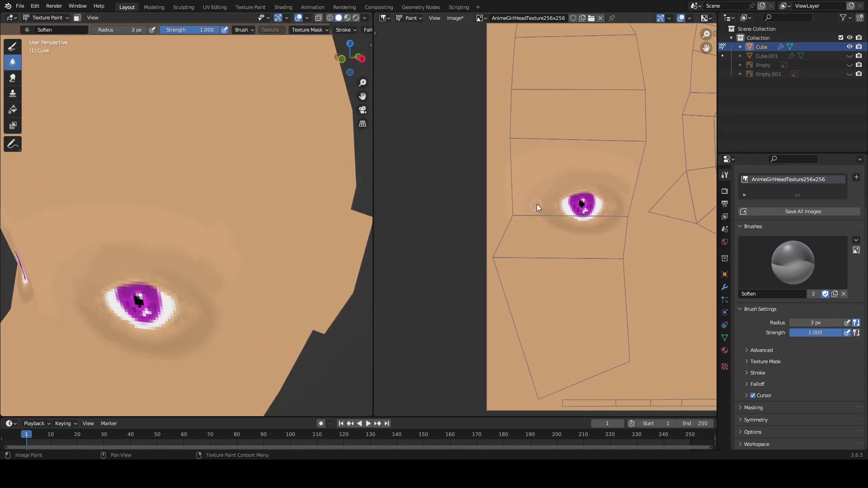
{"action": "scroll", "coordinate": [536, 207], "scroll_direction": "up", "scroll_amount": 1}
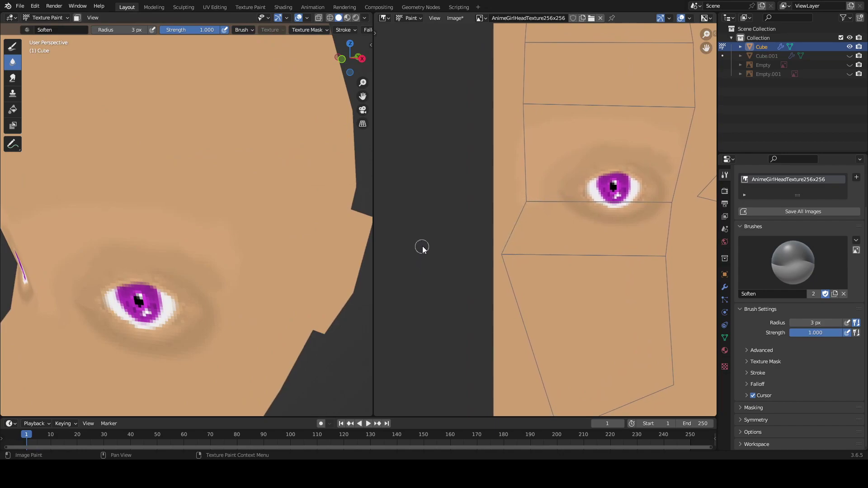
{"action": "left_click", "coordinate": [12, 47]}
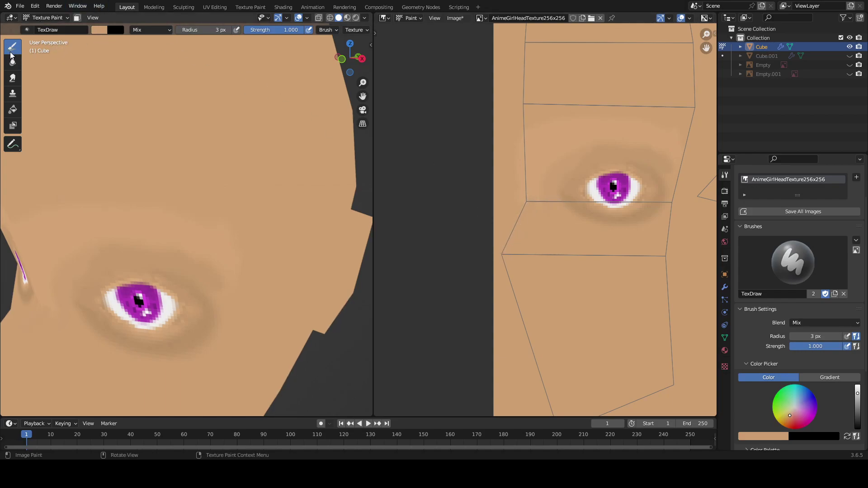
{"action": "left_click", "coordinate": [101, 34]}
{"action": "left_click", "coordinate": [172, 121]}
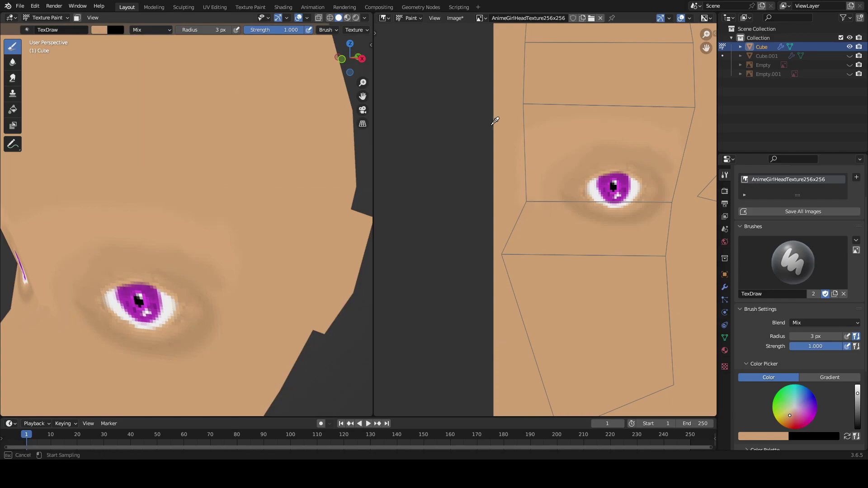
{"action": "left_click", "coordinate": [542, 219]}
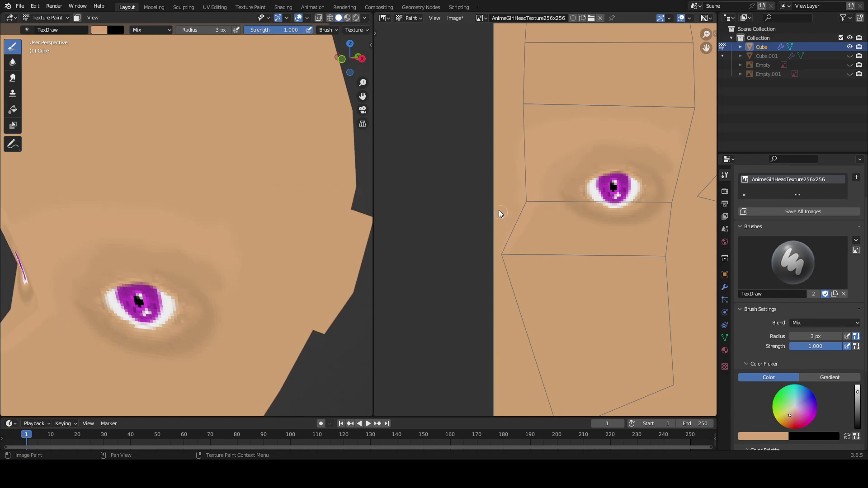
{"action": "middle_click_drag", "start_coordinate": [331, 229], "coordinate": [163, 237]}
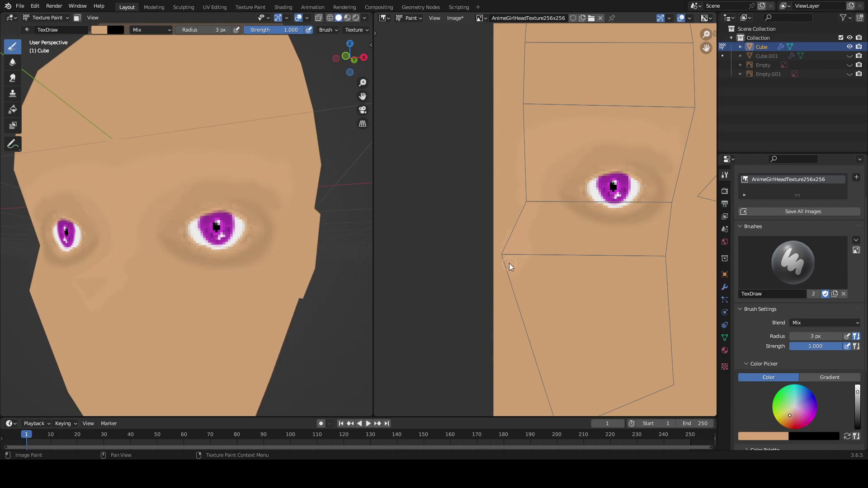
Examine the nose highlight and eye shading on the head from the front, the side and several angles.
{"action": "scroll", "coordinate": [126, 210], "scroll_direction": "down", "scroll_amount": 3}
{"action": "key", "text": "KP_1"}
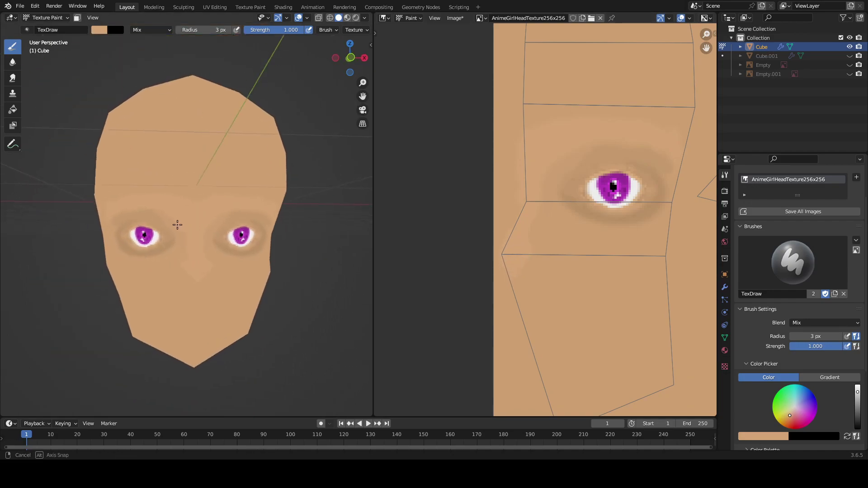
{"action": "key", "text": "KP_3"}
{"action": "key", "text": "KP_1"}
{"action": "middle_click_drag", "start_coordinate": [150, 210], "coordinate": [251, 218]}
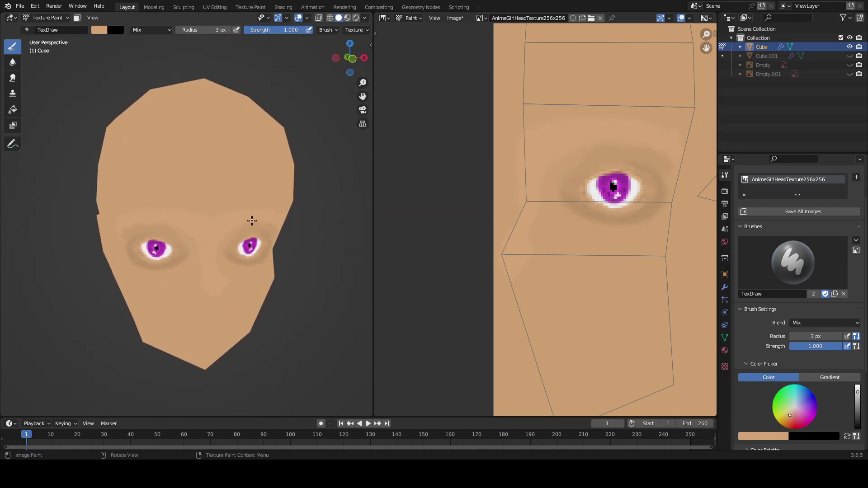
{"action": "scroll", "coordinate": [189, 273], "scroll_direction": "up", "scroll_amount": 5}
{"action": "middle_click_drag", "start_coordinate": [265, 304], "coordinate": [246, 293]}
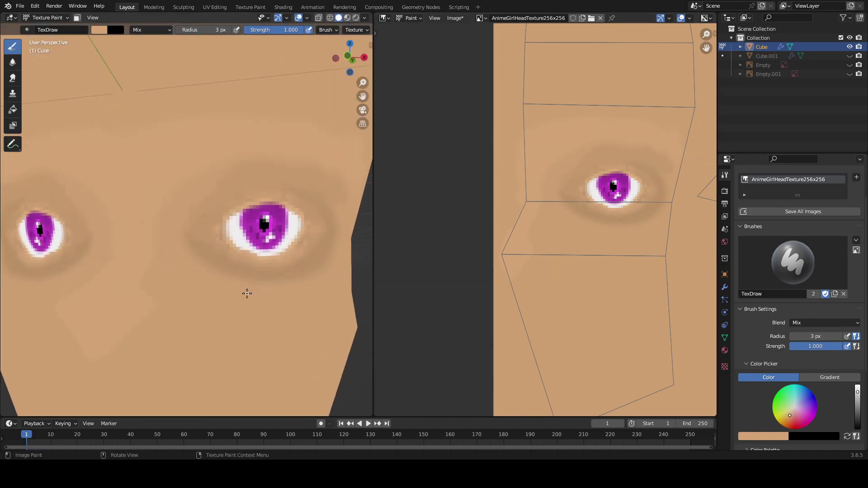
{"action": "scroll", "coordinate": [182, 294], "scroll_direction": "down", "scroll_amount": 4}
{"action": "middle_click_drag", "start_coordinate": [136, 294], "coordinate": [71, 275]}
{"action": "middle_click_drag", "start_coordinate": [131, 274], "coordinate": [194, 271]}
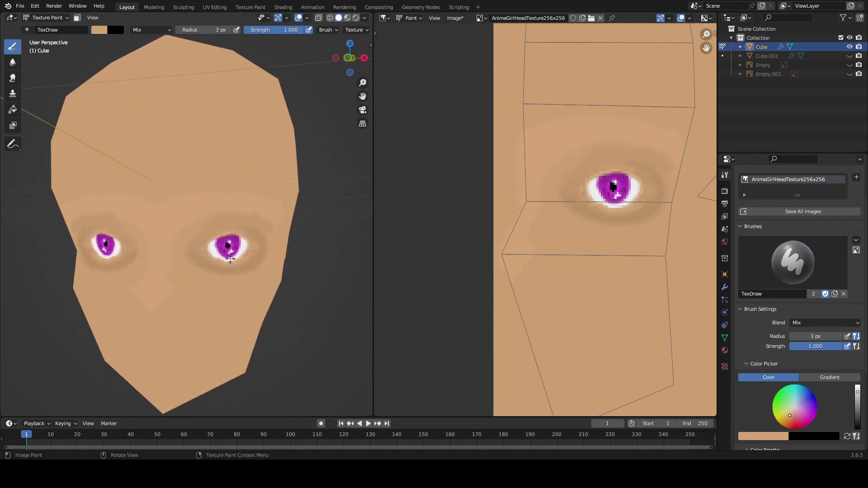
Darken the brush's skin tone and paint a shadow stroke along the side of the nose at a 3 px radius.
{"action": "middle_click_drag", "start_coordinate": [543, 202], "coordinate": [574, 190]}
{"action": "left_click_drag", "start_coordinate": [858, 391], "coordinate": [858, 396]}
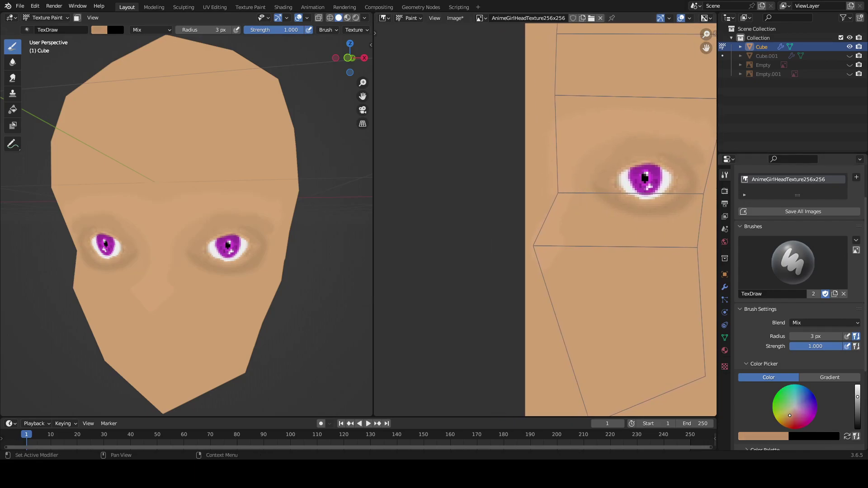
{"action": "scroll", "coordinate": [576, 218], "scroll_direction": "up", "scroll_amount": 3}
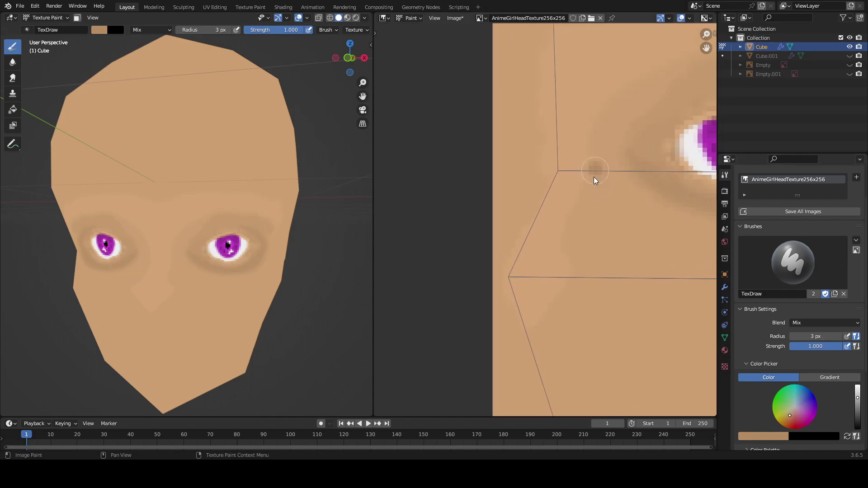
{"action": "left_click_drag", "start_coordinate": [858, 400], "coordinate": [857, 397]}
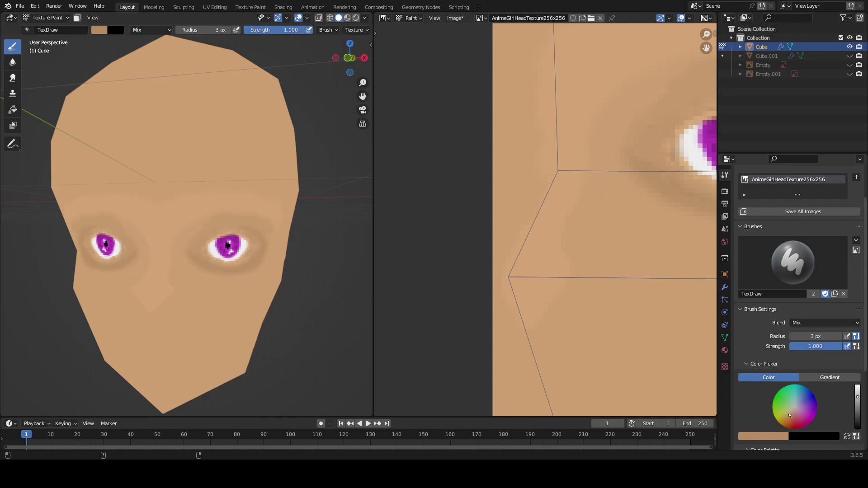
{"action": "left_click_drag", "start_coordinate": [858, 397], "coordinate": [858, 396]}
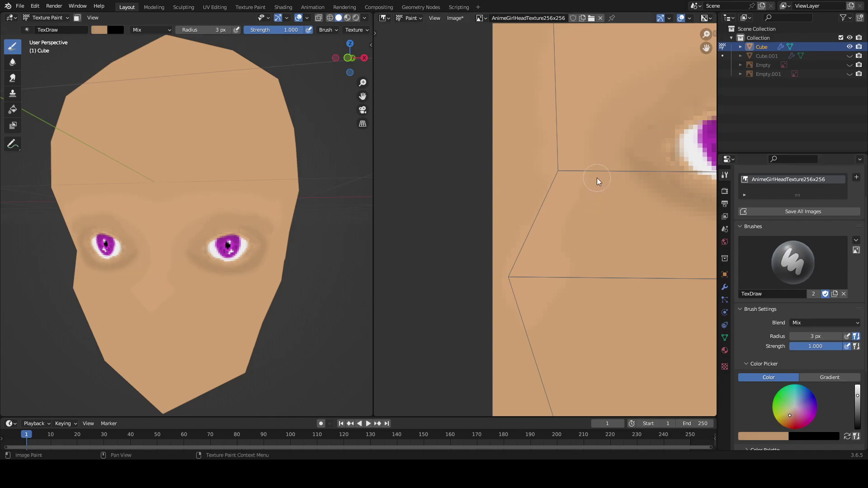
{"action": "left_click_drag", "start_coordinate": [585, 185], "coordinate": [560, 270]}
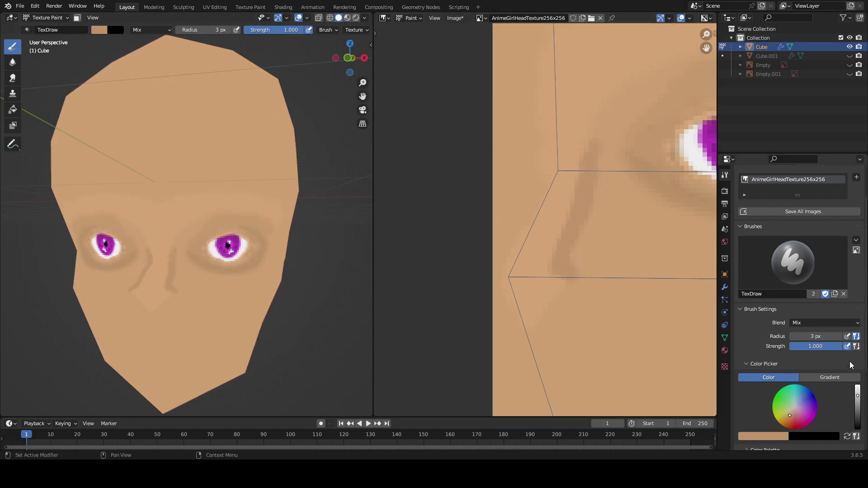
{"action": "left_click_drag", "start_coordinate": [858, 395], "coordinate": [858, 395]}
Soften the shadow stroke along the side of the nose and check the blend on the head from different angles.
{"action": "left_click", "coordinate": [13, 62]}
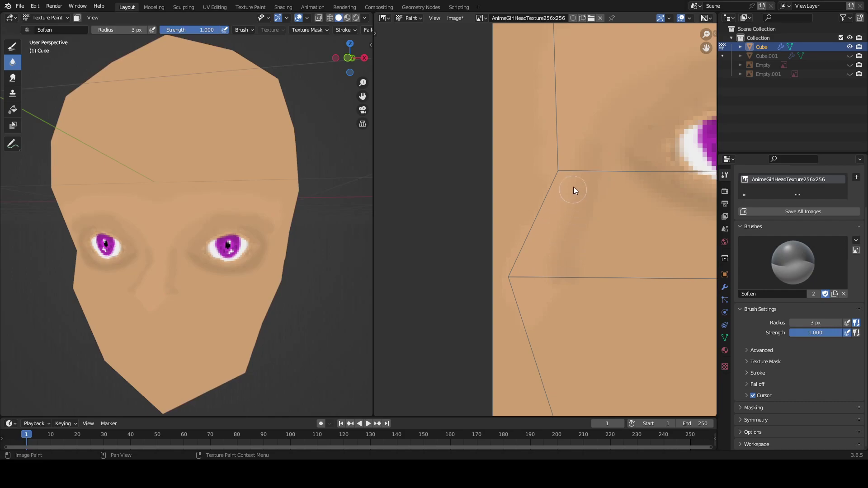
{"action": "scroll", "coordinate": [272, 203], "scroll_direction": "down", "scroll_amount": 1}
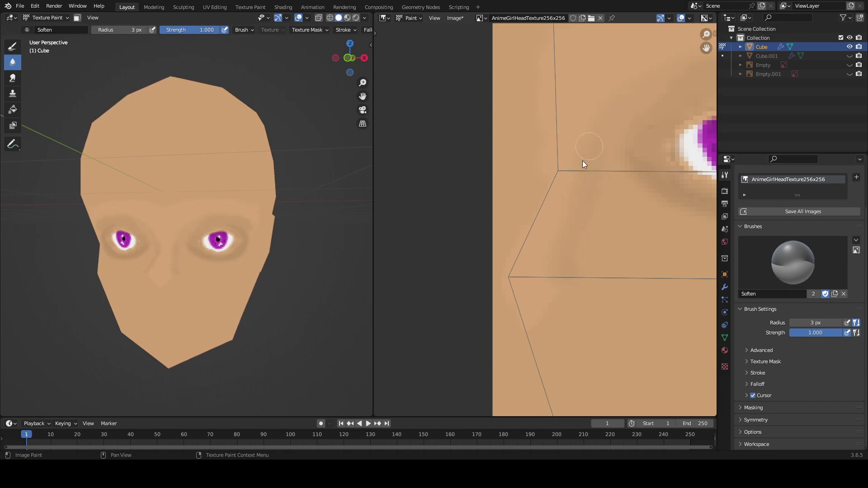
{"action": "middle_click_drag", "start_coordinate": [195, 183], "coordinate": [184, 198]}
{"action": "scroll", "coordinate": [204, 236], "scroll_direction": "up", "scroll_amount": 5}
{"action": "middle_click_drag", "start_coordinate": [204, 236], "coordinate": [194, 246]}
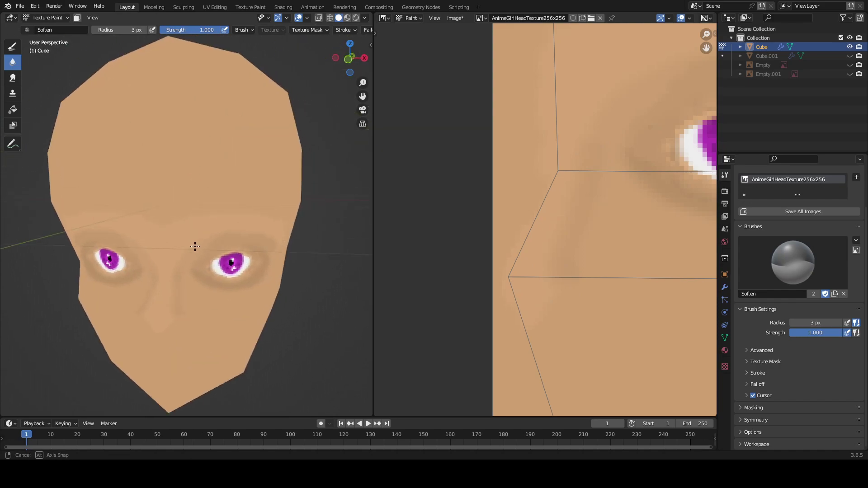
Widen the shadow along the nose's side towards the bridge with the Draw brush and check it at an angle.
{"action": "left_click", "coordinate": [12, 46]}
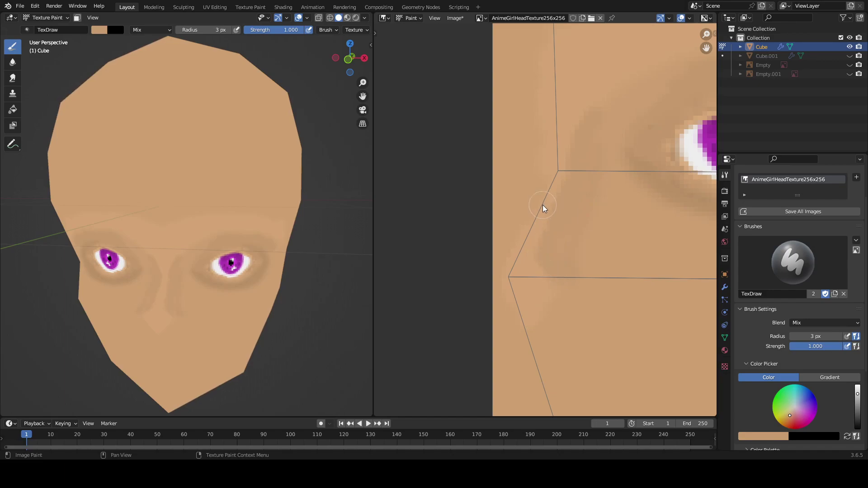
{"action": "middle_click_drag", "start_coordinate": [106, 266], "coordinate": [128, 258]}
{"action": "scroll", "coordinate": [136, 248], "scroll_direction": "up", "scroll_amount": 3}
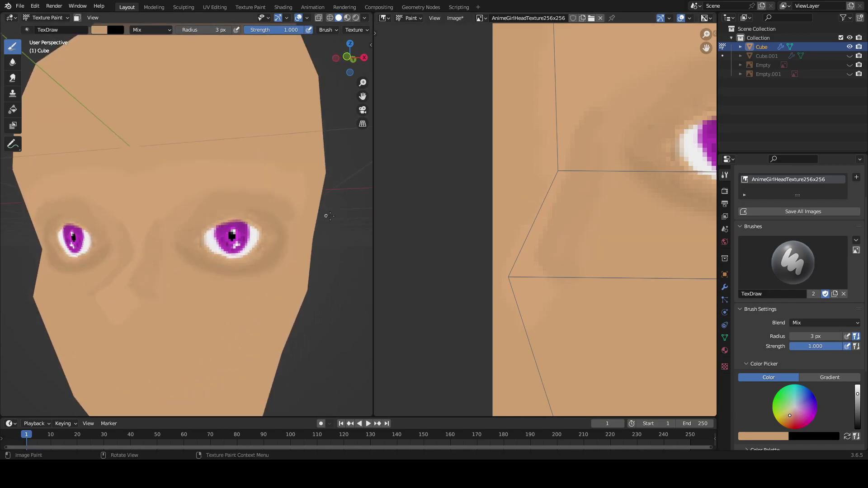
Soften the widened nose-side shadow at a 3 px radius, then check it from the front and at an angle.
{"action": "left_click", "coordinate": [12, 62]}
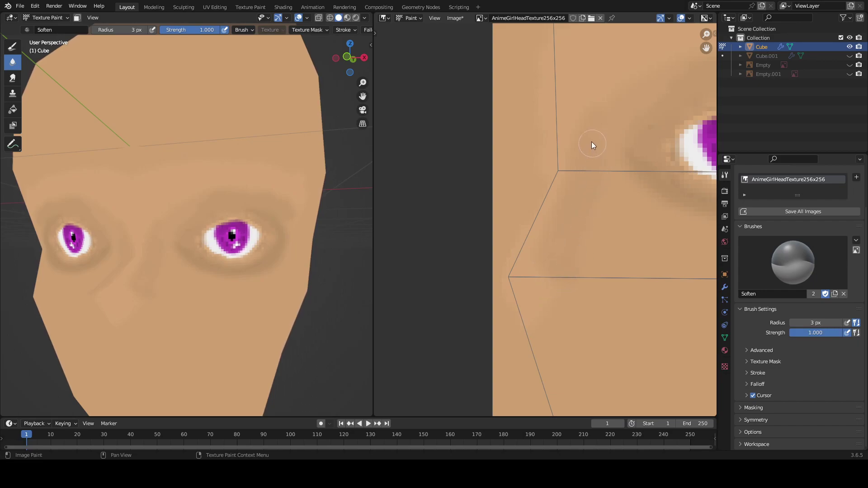
{"action": "scroll", "coordinate": [232, 233], "scroll_direction": "down", "scroll_amount": 5}
{"action": "key", "text": "KP_1"}
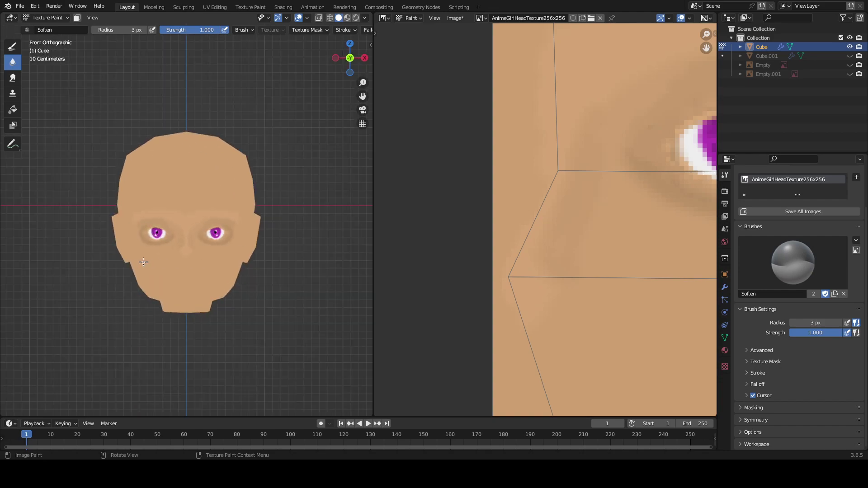
{"action": "scroll", "coordinate": [172, 265], "scroll_direction": "up", "scroll_amount": 2}
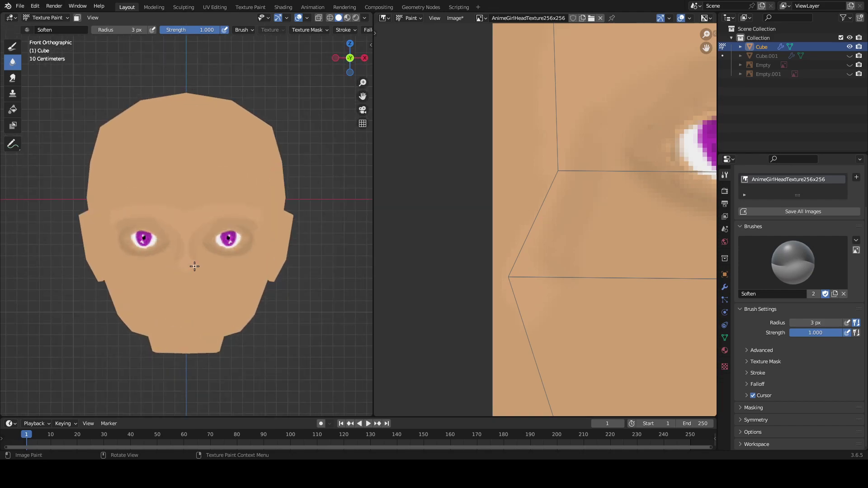
{"action": "scroll", "coordinate": [209, 275], "scroll_direction": "up", "scroll_amount": 6}
{"action": "middle_click_drag", "start_coordinate": [210, 275], "coordinate": [126, 318]}
{"action": "scroll", "coordinate": [199, 273], "scroll_direction": "down", "scroll_amount": 2}
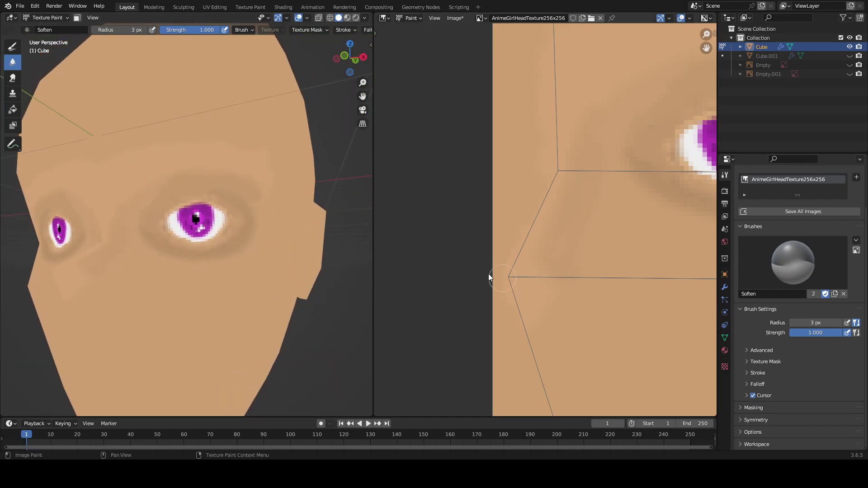
Dab the slightly darker skin tone onto the underside of the nose in the 3D view with the Draw brush to place the nostrils.
{"action": "left_click", "coordinate": [12, 46]}
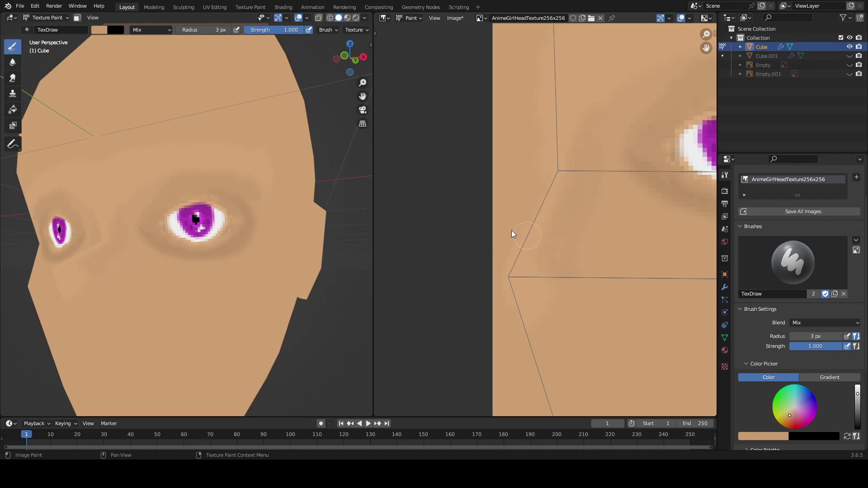
{"action": "middle_click_drag", "start_coordinate": [533, 311], "coordinate": [509, 217]}
{"action": "middle_click_drag", "start_coordinate": [109, 280], "coordinate": [130, 279]}
{"action": "scroll", "coordinate": [174, 269], "scroll_direction": "up", "scroll_amount": 4}
{"action": "scroll", "coordinate": [176, 271], "scroll_direction": "down", "scroll_amount": 3}
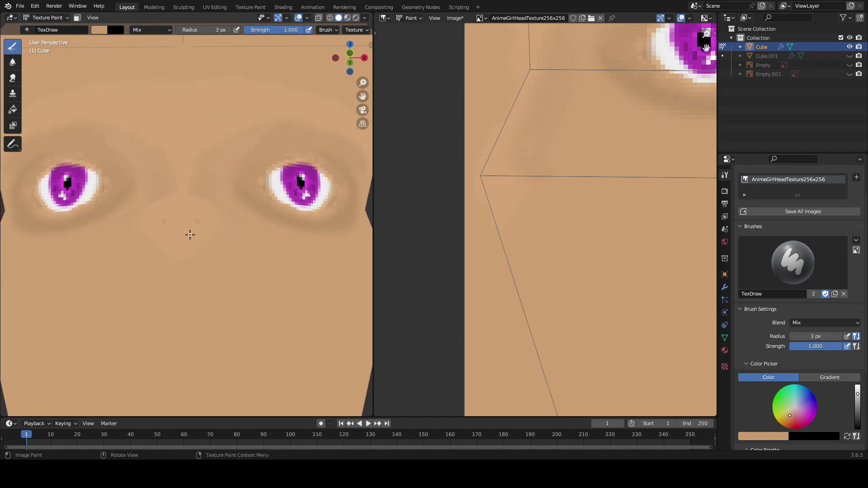
{"action": "left_click", "coordinate": [198, 232]}
{"action": "left_click", "coordinate": [187, 242]}
{"action": "mouse_move", "coordinate": [213, 227]}
{"action": "left_mouse_down"}
{"action": "mouse_move", "coordinate": [223, 236]}
{"action": "mouse_move", "coordinate": [197, 240]}
{"action": "mouse_move", "coordinate": [215, 249]}
{"action": "left_mouse_up"}
{"action": "left_click", "coordinate": [209, 221]}
{"action": "scroll", "coordinate": [238, 268], "scroll_direction": "down", "scroll_amount": 8}
{"action": "middle_click_drag", "start_coordinate": [237, 278], "coordinate": [221, 289]}
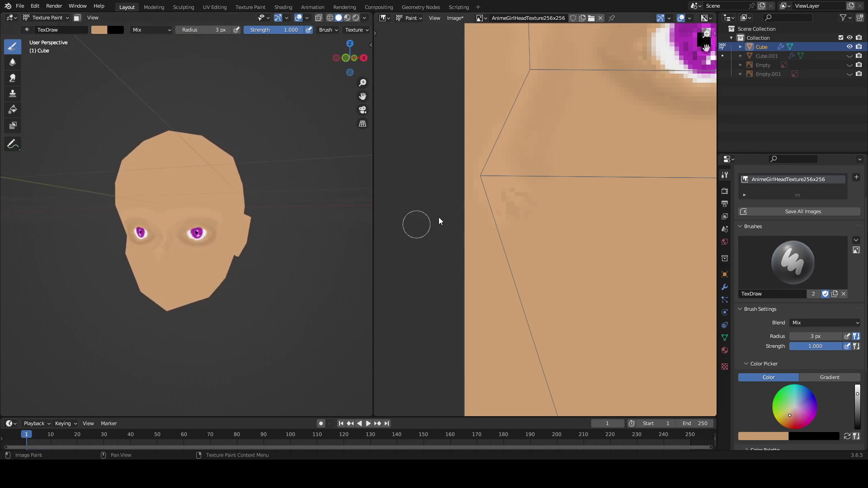
Set the Draw brush radius to 2 px, fill in the nostril patch on the texture and darken its middle with a browner tone.
{"action": "scroll", "coordinate": [500, 242], "scroll_direction": "up", "scroll_amount": 5}
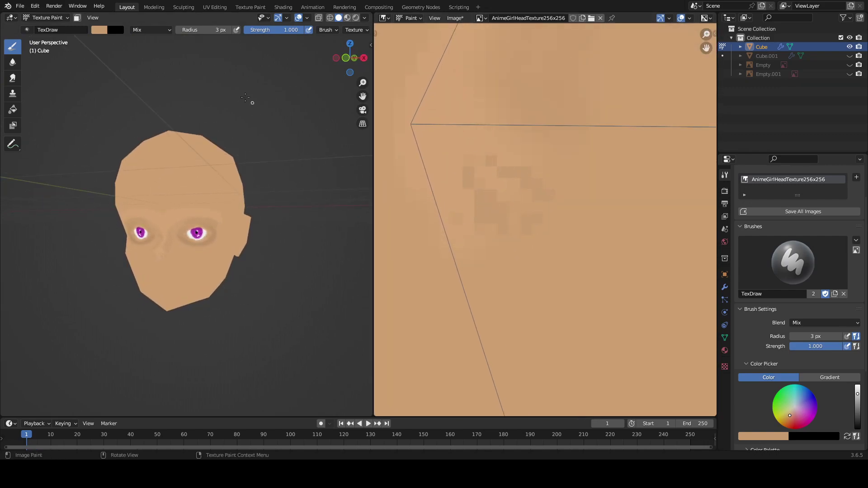
{"action": "left_click_drag", "start_coordinate": [209, 30], "coordinate": [204, 30]}
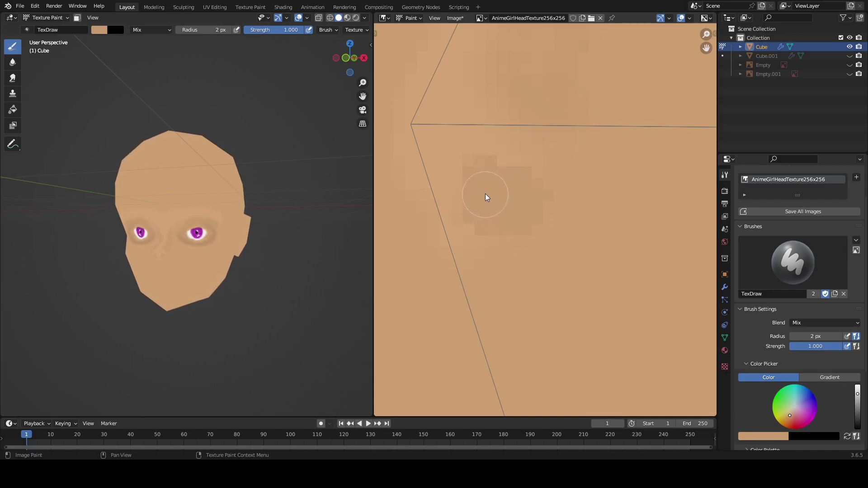
{"action": "left_click_drag", "start_coordinate": [858, 396], "coordinate": [858, 402]}
{"action": "mouse_move", "coordinate": [516, 200]}
{"action": "left_mouse_down"}
{"action": "mouse_move", "coordinate": [518, 210]}
{"action": "mouse_move", "coordinate": [492, 199]}
{"action": "left_mouse_up"}
{"action": "left_click_drag", "start_coordinate": [854, 404], "coordinate": [857, 406]}
Set the Draw brush radius to 1 px and paint the nostril's centre with progressively darker brown.
{"action": "left_click", "coordinate": [192, 28]}
{"action": "type", "text": "1"}
{"action": "key", "text": "Return"}
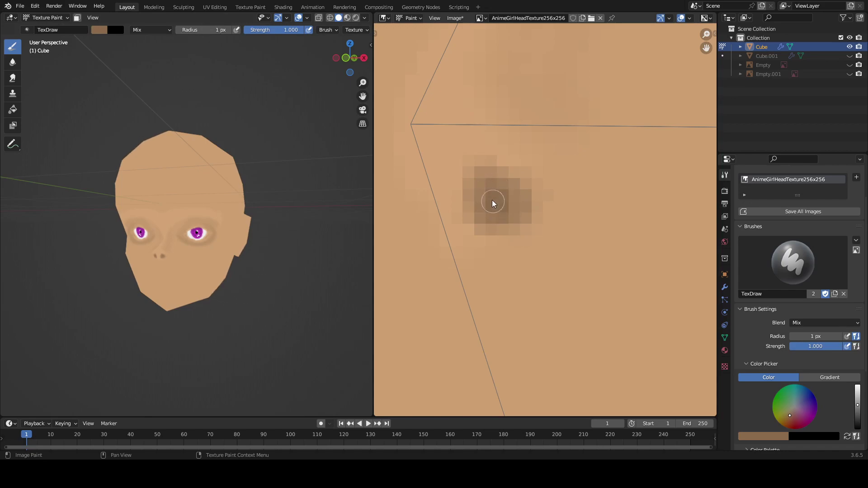
{"action": "left_click", "coordinate": [513, 218]}
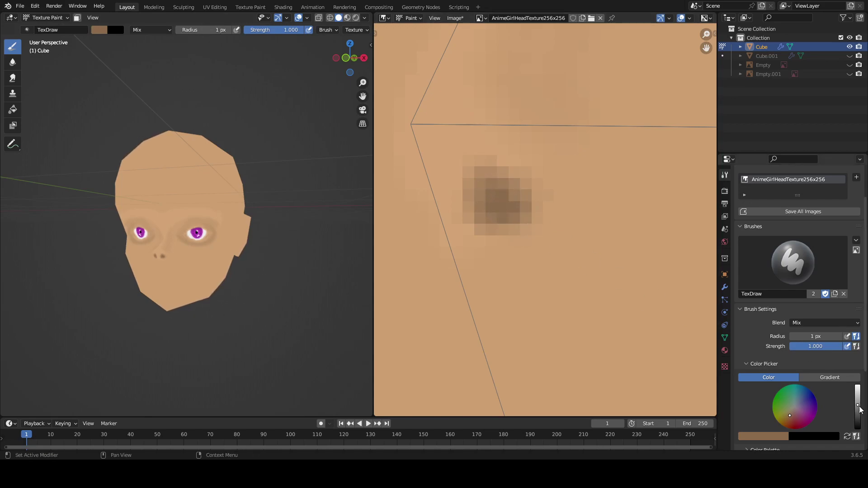
{"action": "left_click_drag", "start_coordinate": [857, 405], "coordinate": [858, 410]}
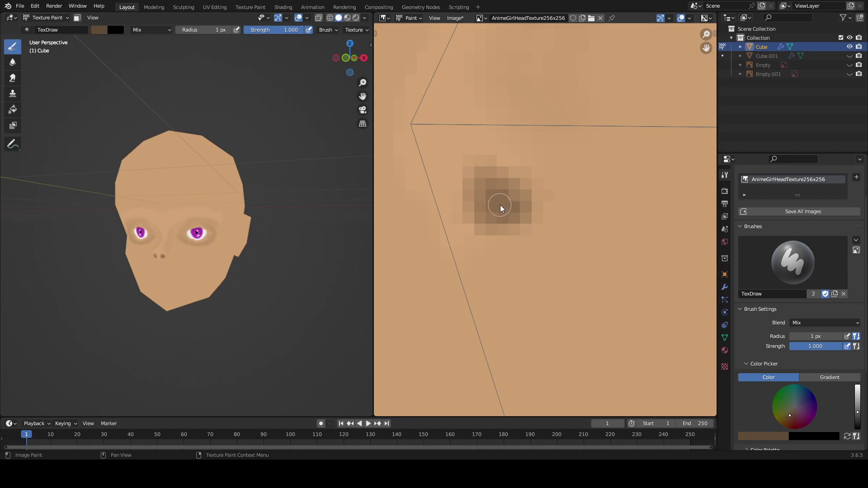
Soften the nostril shading at a 1 px and then a 2 px radius, and return to the Draw brush.
{"action": "left_click", "coordinate": [14, 65]}
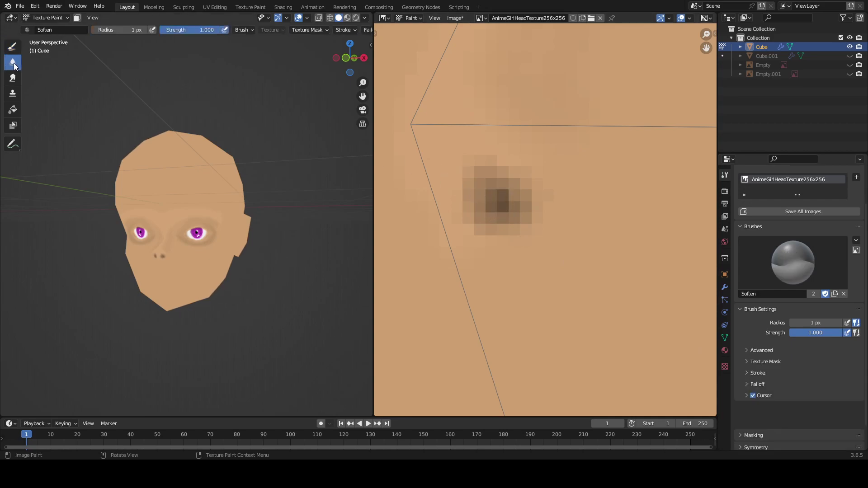
{"action": "left_click_drag", "start_coordinate": [525, 219], "coordinate": [500, 204]}
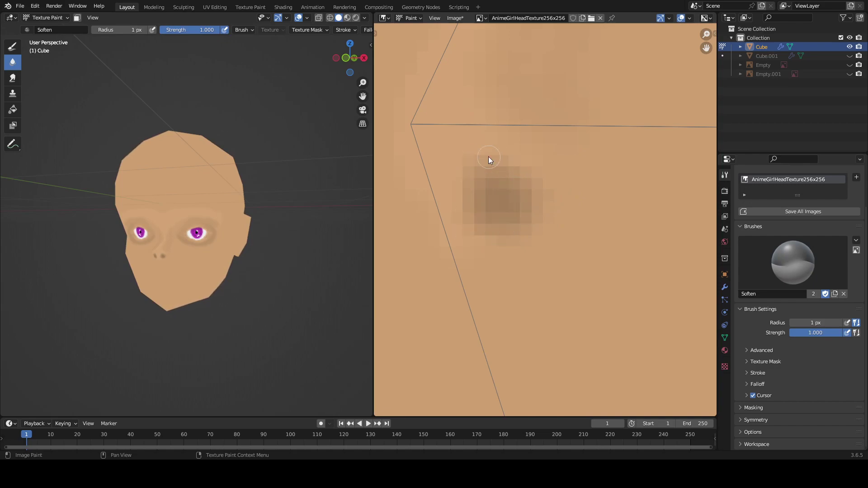
{"action": "middle_click_drag", "start_coordinate": [282, 179], "coordinate": [165, 236]}
{"action": "scroll", "coordinate": [145, 267], "scroll_direction": "up", "scroll_amount": 4}
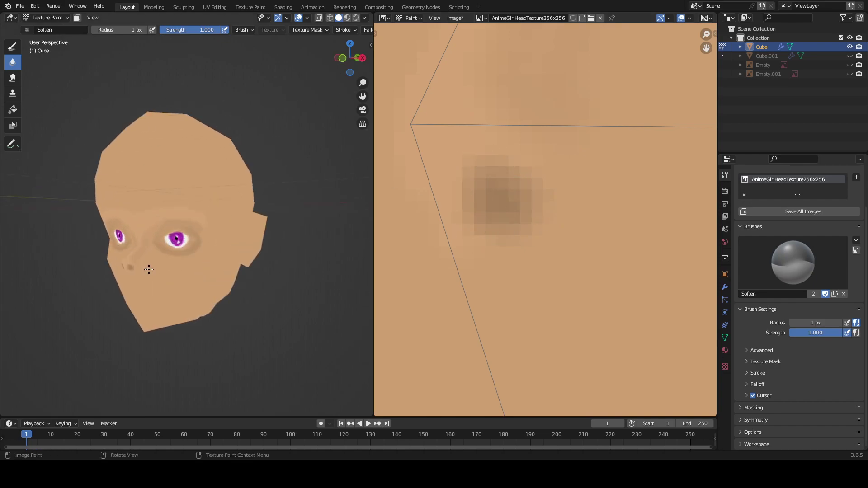
{"action": "middle_click_drag", "start_coordinate": [145, 267], "coordinate": [125, 196]}
{"action": "left_click", "coordinate": [143, 29]}
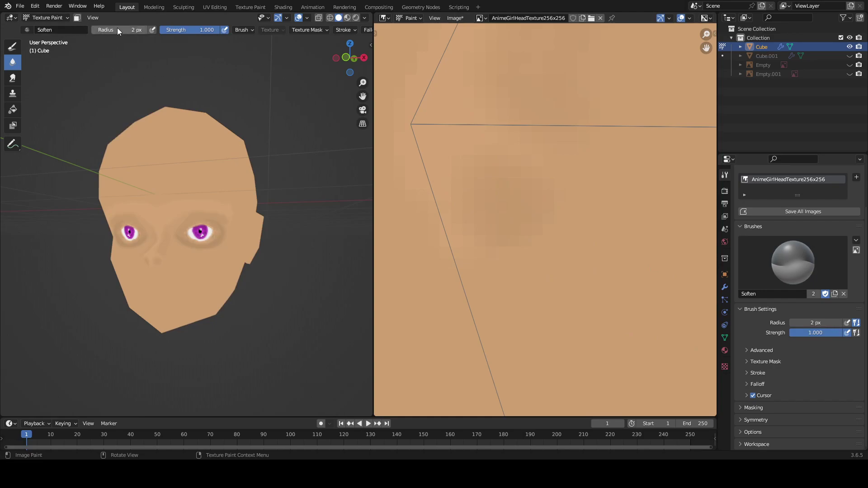
{"action": "left_click", "coordinate": [15, 47]}
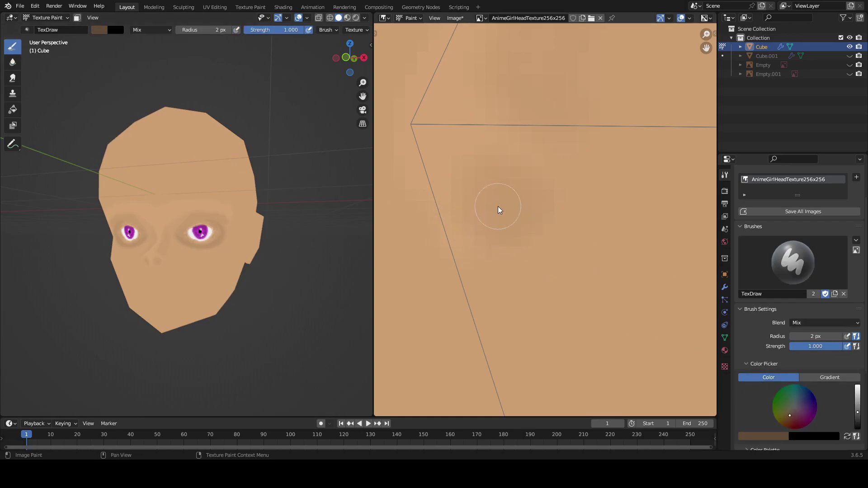
Undo the last dab and paint the nostril's dark centre with a lighter brown at a 1 px brush radius.
{"action": "key", "text": "ctrl+z"}
{"action": "left_click_drag", "start_coordinate": [857, 400], "coordinate": [857, 405]}
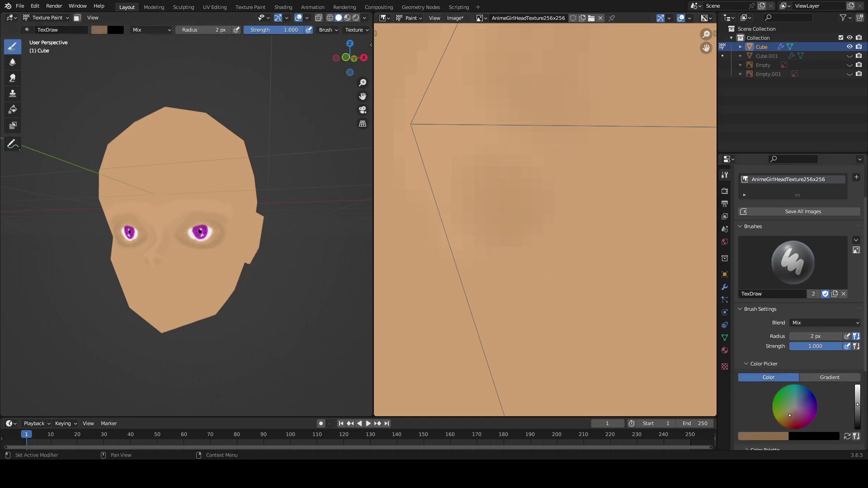
{"action": "left_click", "coordinate": [192, 32]}
{"action": "type", "text": "1"}
{"action": "key", "text": "Return"}
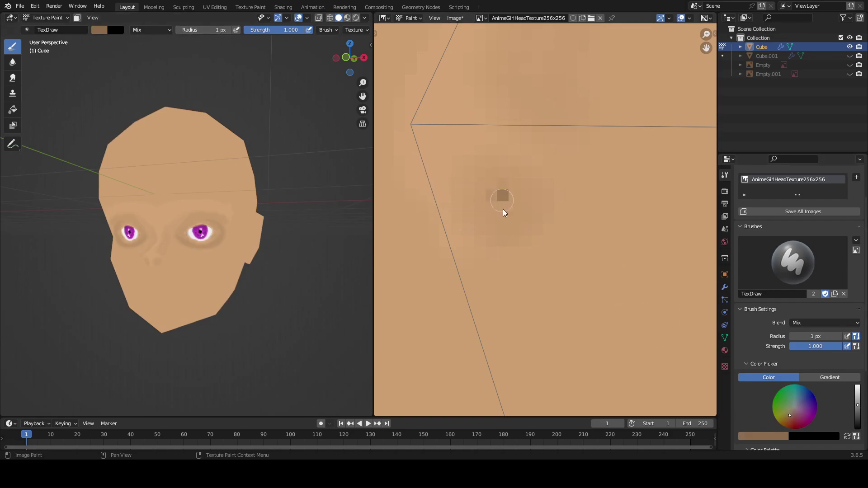
{"action": "left_click", "coordinate": [514, 216]}
Soften the painted nostril pixels with the Soften brush and check the nose on the head model.
{"action": "left_click", "coordinate": [14, 66]}
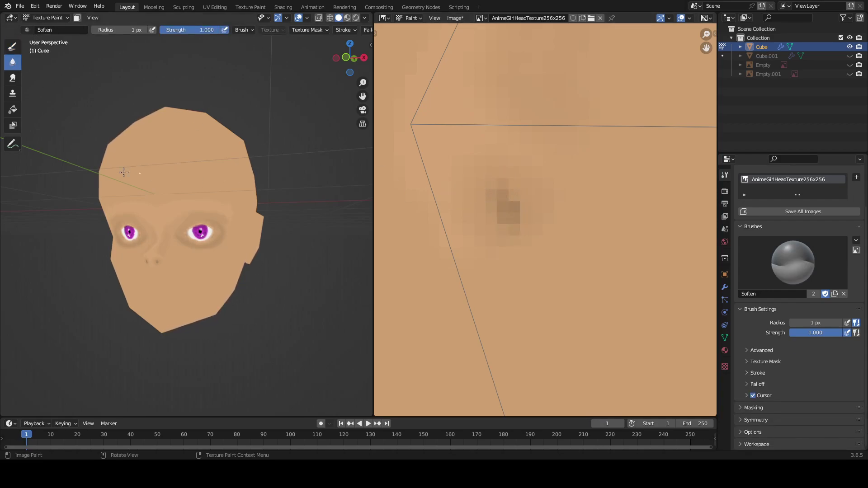
{"action": "key", "text": "KP_1"}
{"action": "scroll", "coordinate": [217, 222], "scroll_direction": "up", "scroll_amount": 3}
{"action": "mouse_move", "coordinate": [222, 226]}
{"action": "middle_mouse_down"}
{"action": "mouse_move", "coordinate": [145, 224]}
{"action": "mouse_move", "coordinate": [184, 235]}
{"action": "mouse_move", "coordinate": [244, 231]}
{"action": "mouse_move", "coordinate": [188, 227]}
{"action": "mouse_move", "coordinate": [228, 240]}
{"action": "middle_mouse_up"}
Return to the TexDraw brush and sample the base skin tone from the face texture as its colour.
{"action": "left_click", "coordinate": [12, 46]}
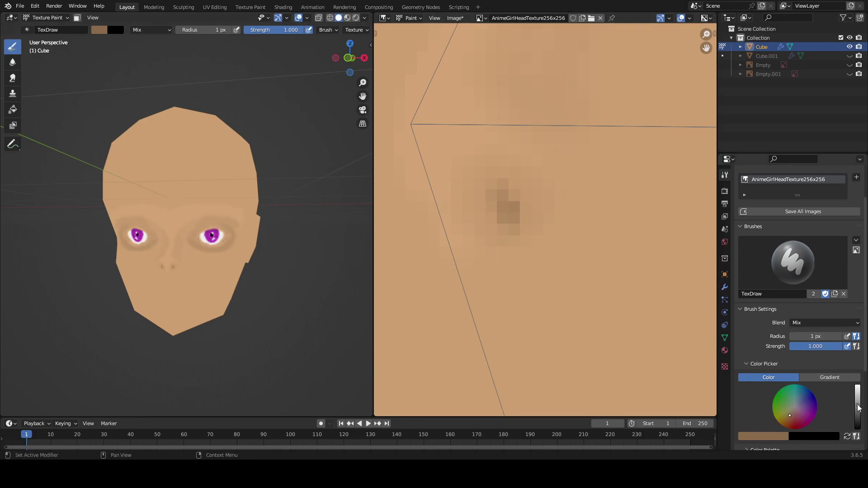
{"action": "mouse_move", "coordinate": [857, 405]}
{"action": "left_mouse_down"}
{"action": "mouse_move", "coordinate": [857, 427]}
{"action": "mouse_move", "coordinate": [857, 399]}
{"action": "left_mouse_up"}
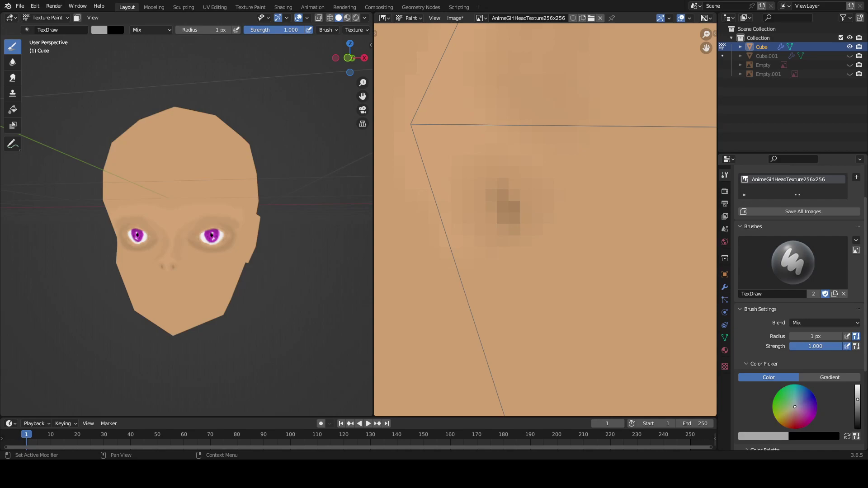
{"action": "left_click", "coordinate": [100, 30]}
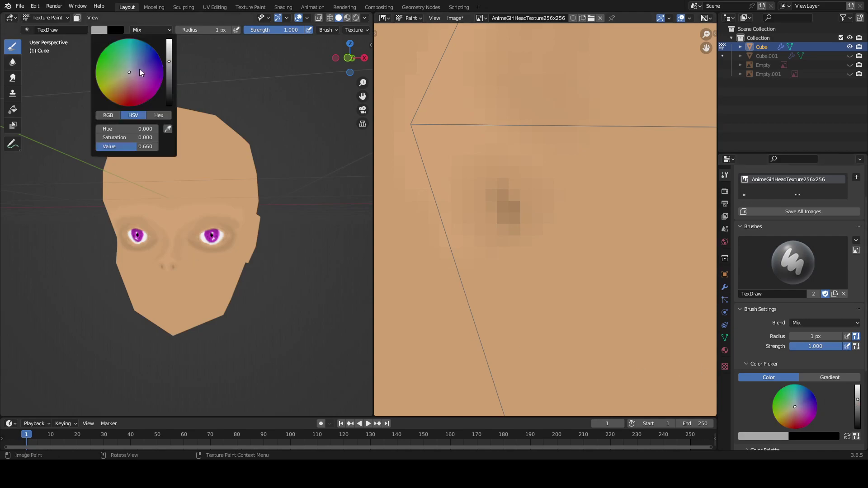
{"action": "left_click", "coordinate": [168, 129]}
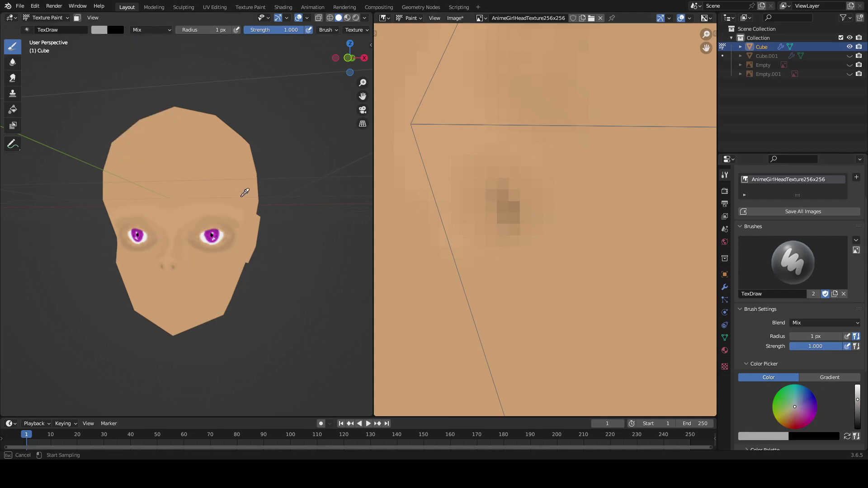
{"action": "left_click", "coordinate": [577, 343]}
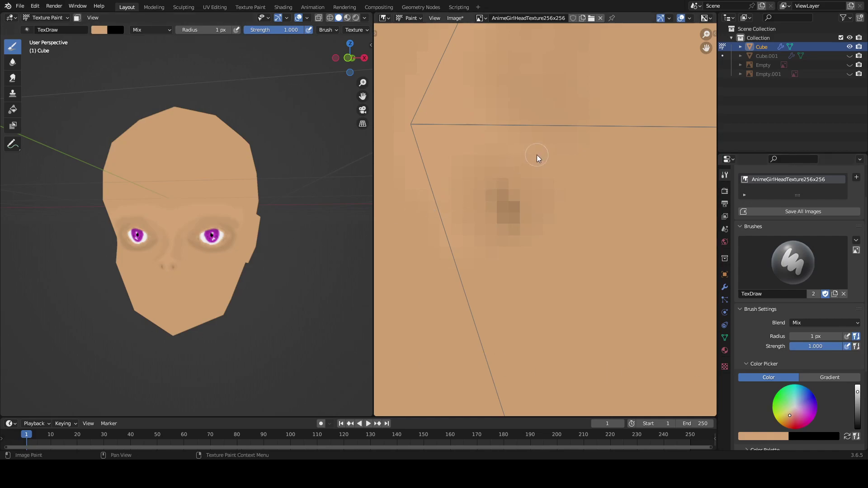
Paint a lighter skin-tone highlight along the brow bone above the eye with a 2 px brush.
{"action": "scroll", "coordinate": [542, 154], "scroll_direction": "down", "scroll_amount": 4}
{"action": "scroll", "coordinate": [552, 148], "scroll_direction": "up", "scroll_amount": 8}
{"action": "middle_click_drag", "start_coordinate": [557, 215], "coordinate": [489, 228]}
{"action": "scroll", "coordinate": [533, 226], "scroll_direction": "down", "scroll_amount": 4}
{"action": "scroll", "coordinate": [542, 208], "scroll_direction": "up", "scroll_amount": 3}
{"action": "left_click", "coordinate": [196, 29]}
{"action": "type", "text": "2"}
{"action": "key", "text": "Return"}
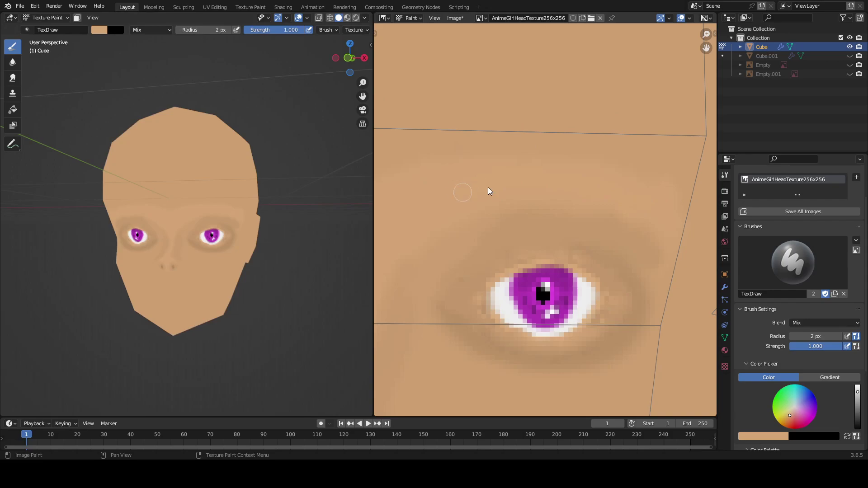
{"action": "middle_click_drag", "start_coordinate": [490, 201], "coordinate": [506, 198]}
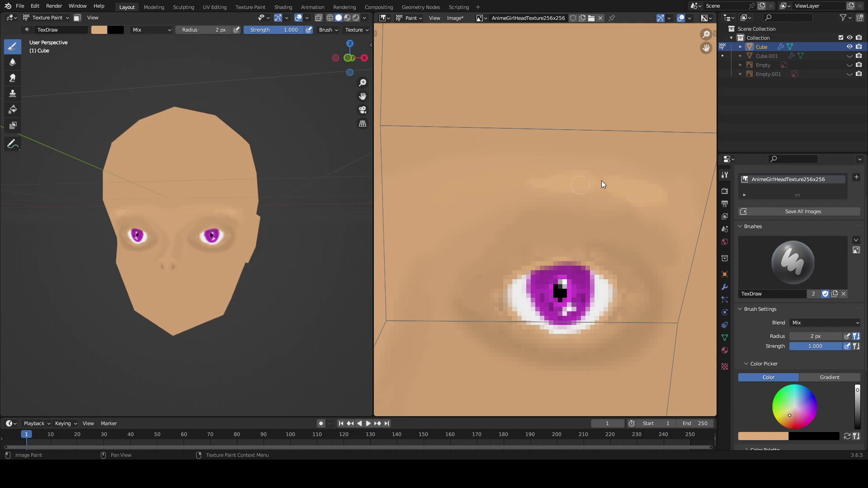
{"action": "left_click_drag", "start_coordinate": [461, 211], "coordinate": [427, 234]}
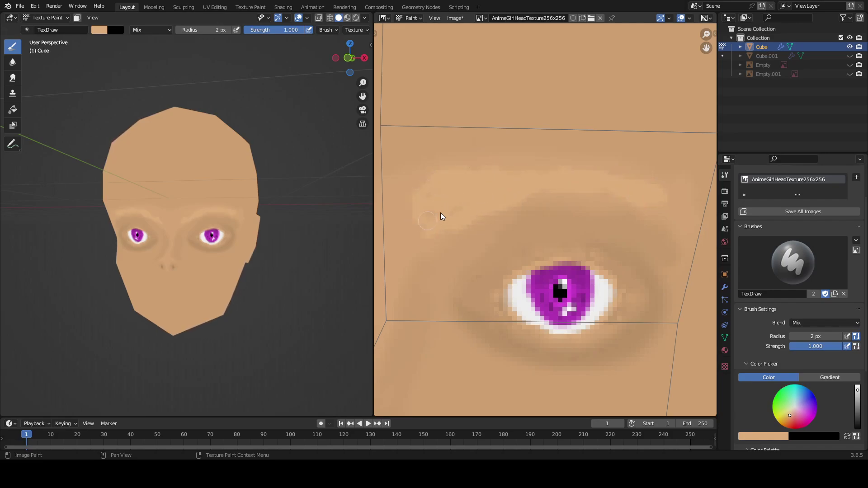
Extend the light skin-tone highlight from the inner brow down the nose bridge to the nose tip.
{"action": "middle_click_drag", "start_coordinate": [500, 199], "coordinate": [568, 177]}
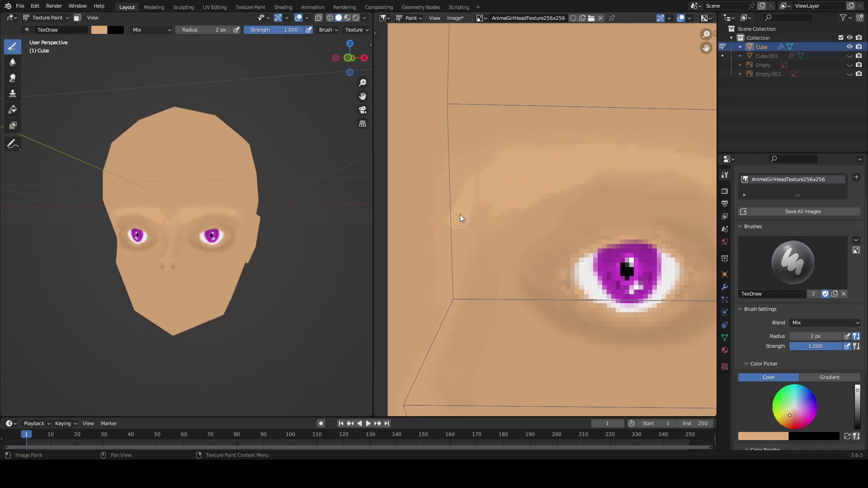
{"action": "left_click_drag", "start_coordinate": [454, 251], "coordinate": [445, 308]}
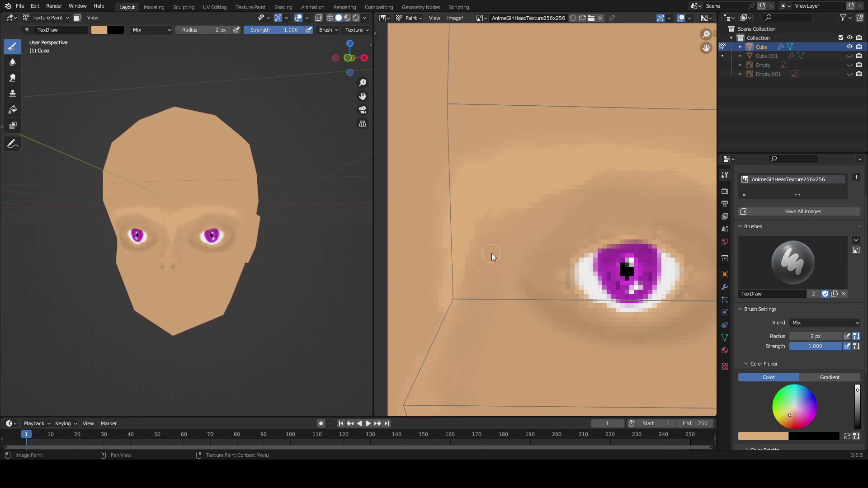
{"action": "middle_click_drag", "start_coordinate": [507, 292], "coordinate": [510, 281]}
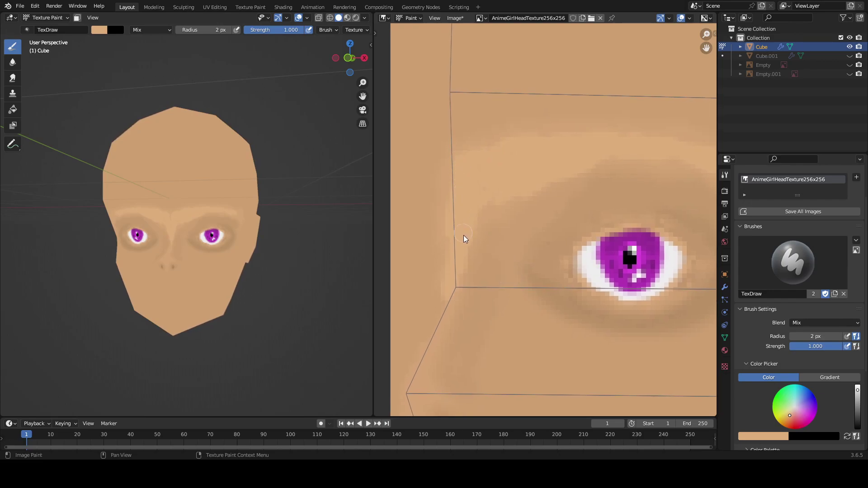
{"action": "middle_click_drag", "start_coordinate": [495, 240], "coordinate": [500, 220]}
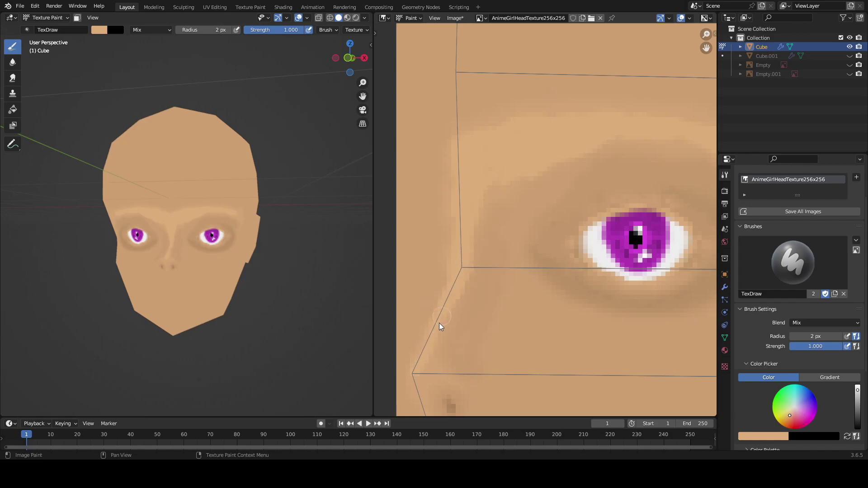
{"action": "scroll", "coordinate": [156, 271], "scroll_direction": "up", "scroll_amount": 4}
{"action": "mouse_move", "coordinate": [157, 271]}
{"action": "middle_mouse_down"}
{"action": "mouse_move", "coordinate": [83, 275]}
{"action": "mouse_move", "coordinate": [154, 286]}
{"action": "middle_mouse_up"}
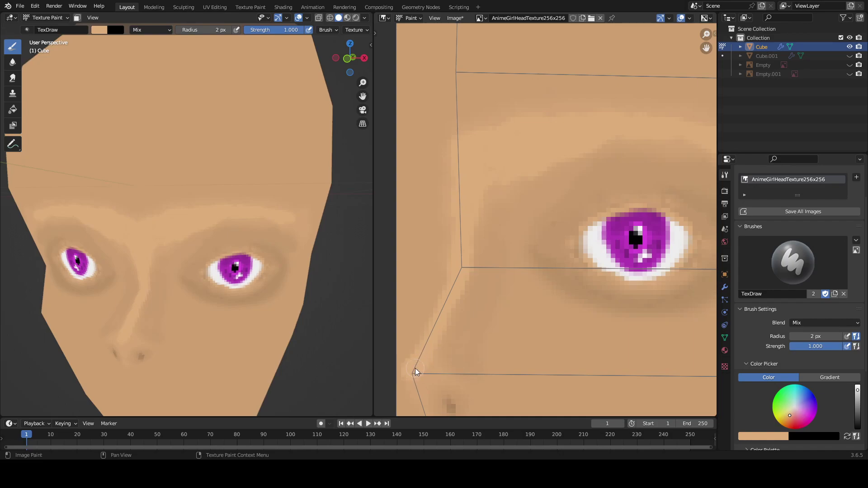
{"action": "middle_click_drag", "start_coordinate": [177, 301], "coordinate": [220, 291]}
{"action": "scroll", "coordinate": [198, 294], "scroll_direction": "down", "scroll_amount": 5}
{"action": "scroll", "coordinate": [219, 292], "scroll_direction": "up", "scroll_amount": 4}
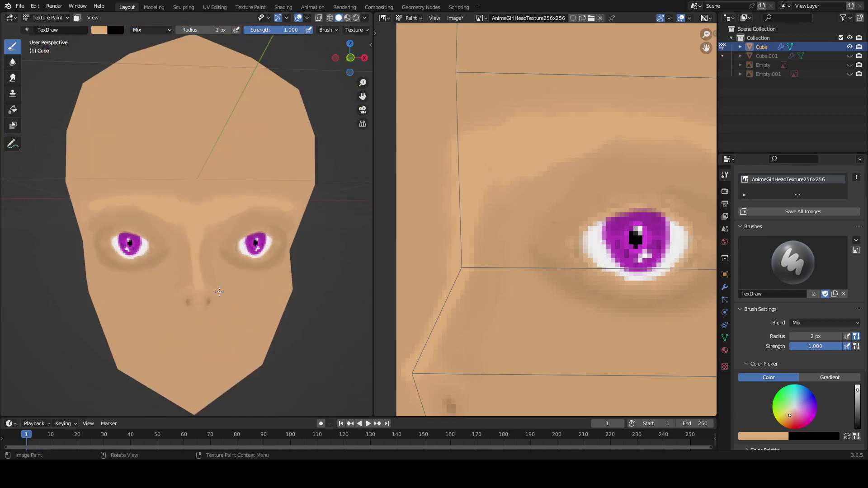
{"action": "scroll", "coordinate": [220, 291], "scroll_direction": "up", "scroll_amount": 2}
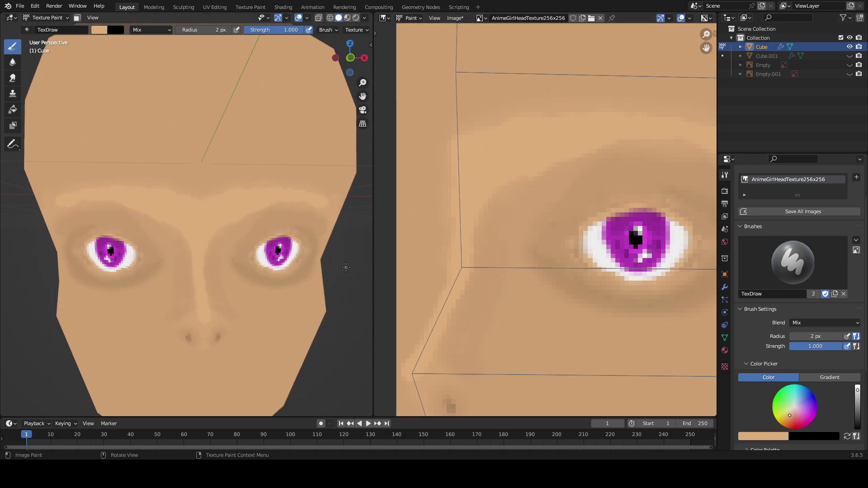
{"action": "middle_click_drag", "start_coordinate": [238, 292], "coordinate": [284, 294]}
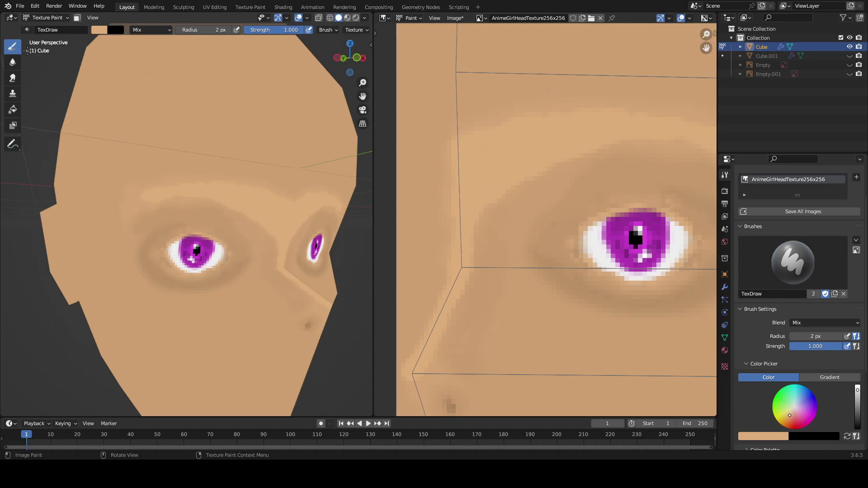
Blend the brow and nose highlights into the surrounding skin using the Soften brush at a 4 px radius.
{"action": "mouse_move", "coordinate": [287, 199]}
{"action": "middle_mouse_down"}
{"action": "mouse_move", "coordinate": [225, 203]}
{"action": "mouse_move", "coordinate": [202, 217]}
{"action": "mouse_move", "coordinate": [209, 213]}
{"action": "middle_mouse_up"}
{"action": "left_click", "coordinate": [12, 62]}
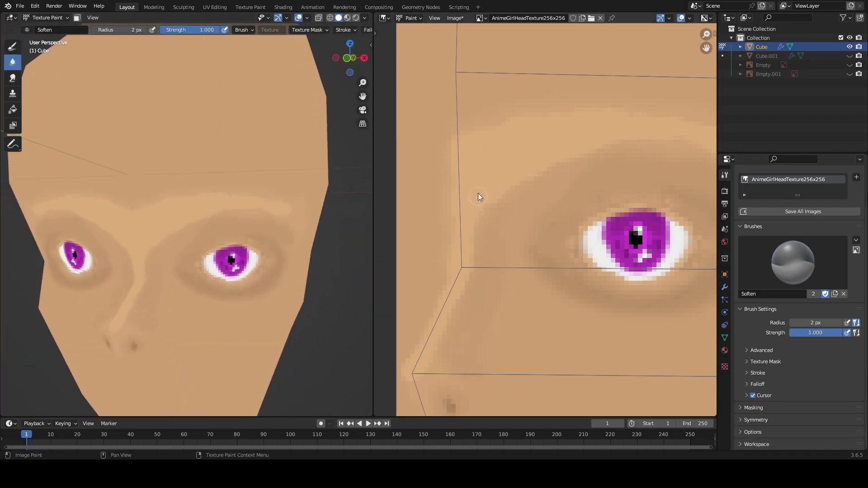
{"action": "left_click_drag", "start_coordinate": [127, 30], "coordinate": [135, 29]}
{"action": "middle_click_drag", "start_coordinate": [616, 127], "coordinate": [523, 138]}
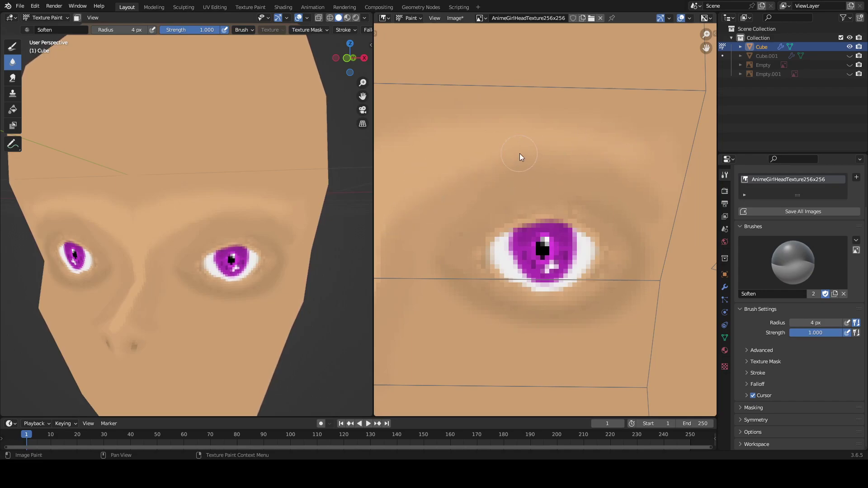
{"action": "middle_click_drag", "start_coordinate": [518, 157], "coordinate": [514, 120]}
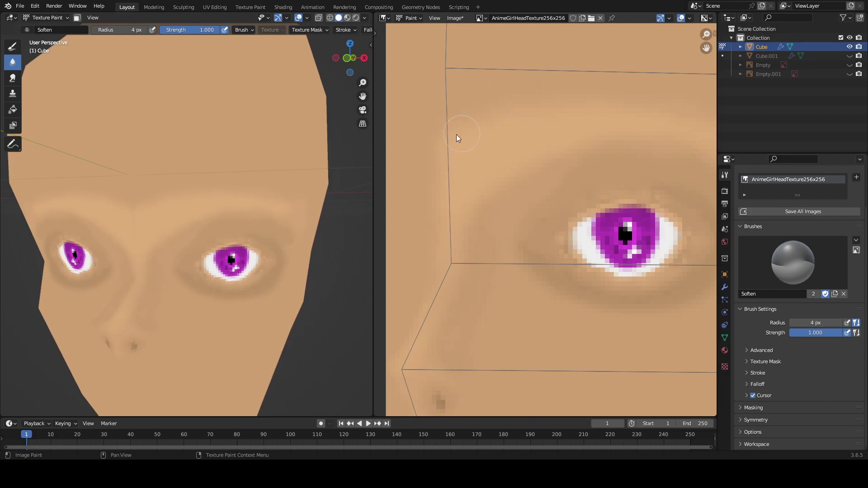
Examine the shaded face from the front and compare it with the wider texture layout.
{"action": "scroll", "coordinate": [217, 188], "scroll_direction": "down", "scroll_amount": 5}
{"action": "key", "text": "KP_1"}
{"action": "scroll", "coordinate": [250, 176], "scroll_direction": "up", "scroll_amount": 2}
{"action": "scroll", "coordinate": [249, 176], "scroll_direction": "down", "scroll_amount": 1}
{"action": "scroll", "coordinate": [249, 175], "scroll_direction": "down", "scroll_amount": 1}
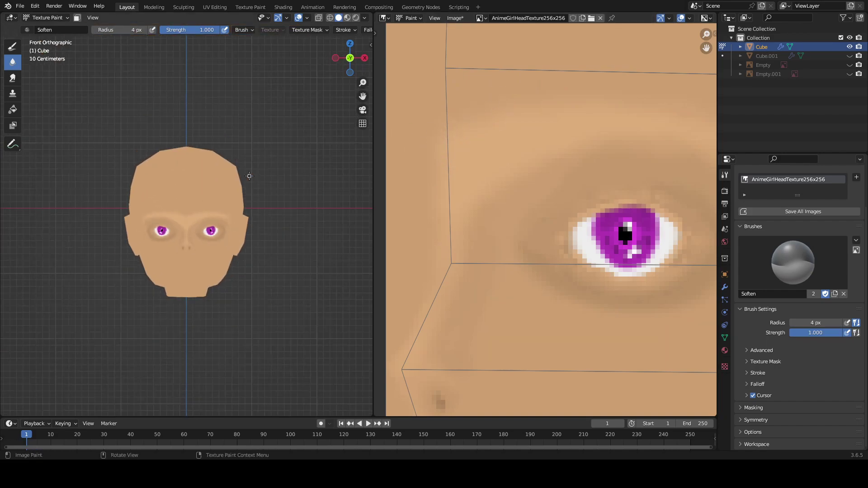
{"action": "scroll", "coordinate": [538, 156], "scroll_direction": "down", "scroll_amount": 4}
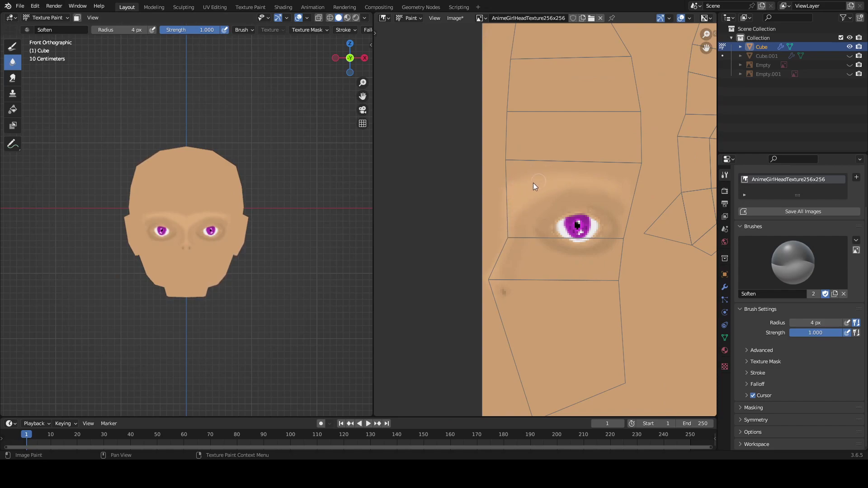
{"action": "middle_click_drag", "start_coordinate": [210, 226], "coordinate": [258, 283]}
{"action": "scroll", "coordinate": [258, 283], "scroll_direction": "up", "scroll_amount": 3}
{"action": "key", "text": "KP_1"}
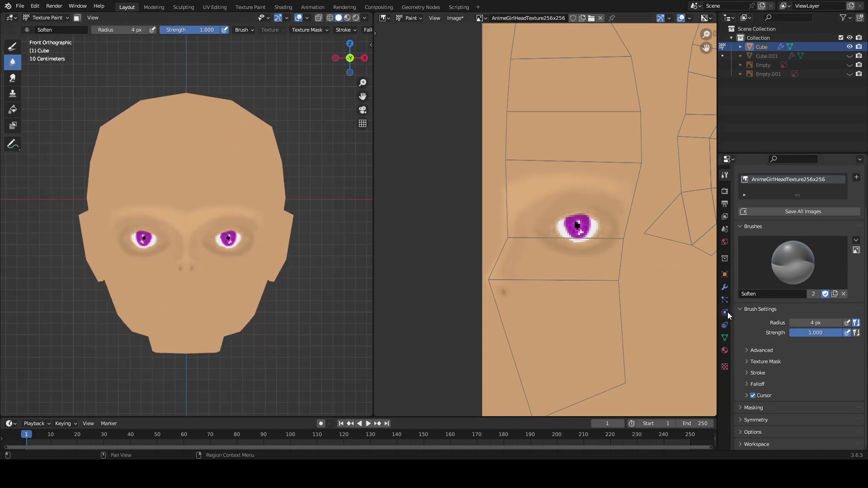
Paint a pure white highlight along the bend of the nose bridge with the TexDraw brush at a 1 px radius.
{"action": "left_click", "coordinate": [12, 47]}
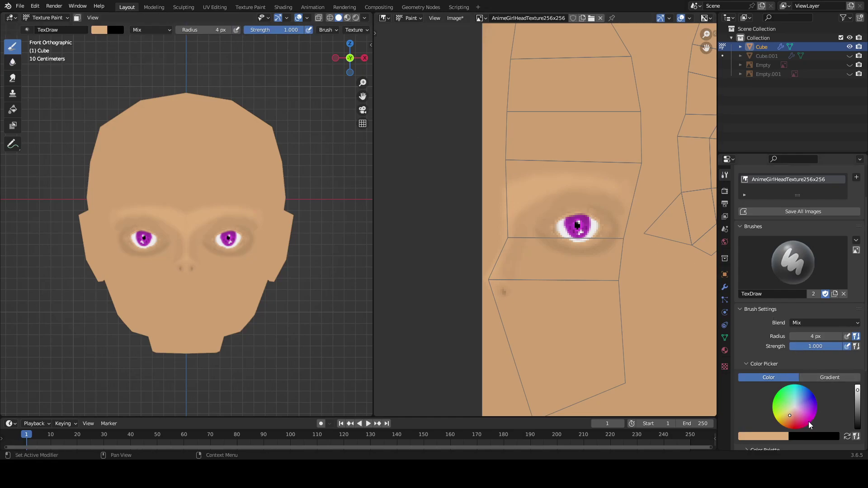
{"action": "left_click", "coordinate": [102, 30]}
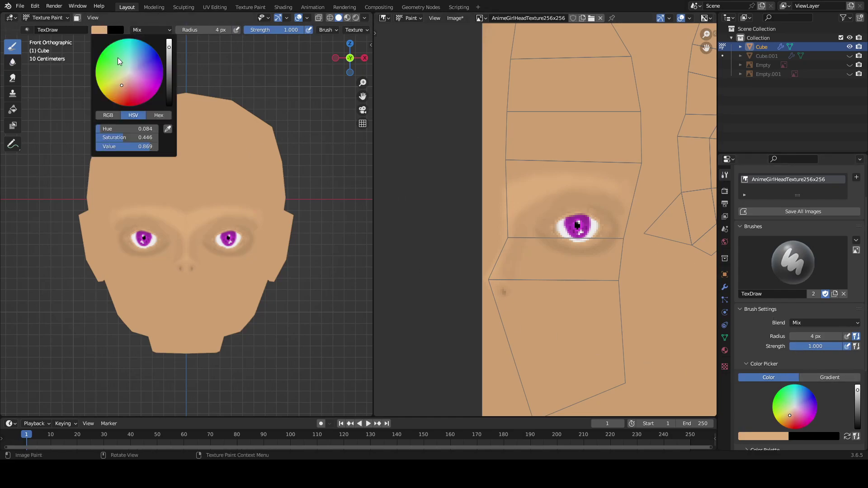
{"action": "left_click_drag", "start_coordinate": [127, 135], "coordinate": [98, 136]}
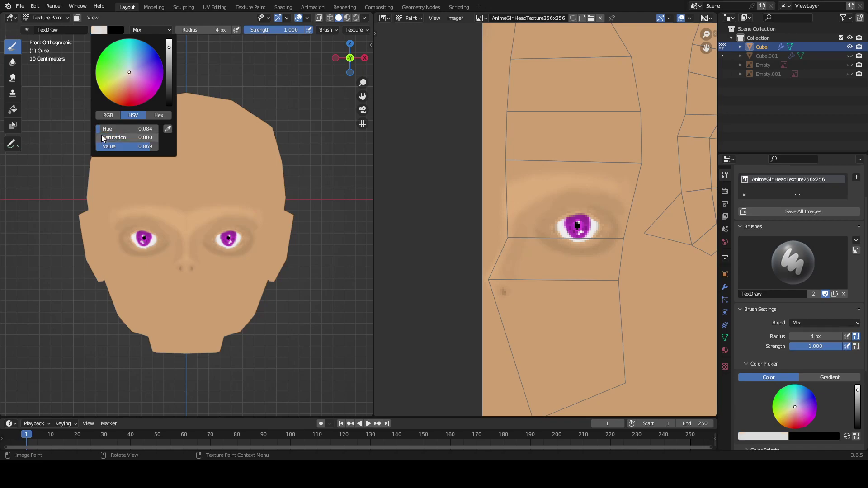
{"action": "mouse_move", "coordinate": [168, 51]}
{"action": "left_mouse_down"}
{"action": "mouse_move", "coordinate": [168, 40]}
{"action": "mouse_move", "coordinate": [213, 27]}
{"action": "left_mouse_up"}
{"action": "scroll", "coordinate": [570, 239], "scroll_direction": "up", "scroll_amount": 1}
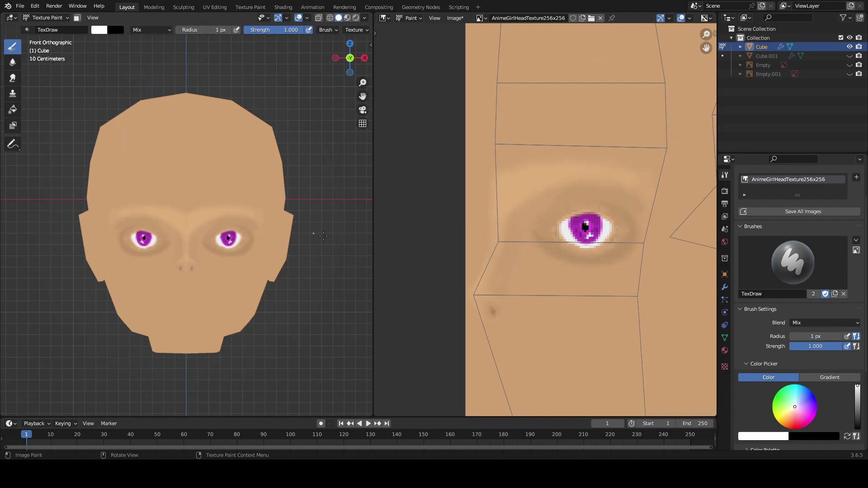
{"action": "scroll", "coordinate": [289, 144], "scroll_direction": "up", "scroll_amount": 2}
{"action": "scroll", "coordinate": [473, 256], "scroll_direction": "up", "scroll_amount": 1}
{"action": "middle_click_drag", "start_coordinate": [473, 256], "coordinate": [551, 182]}
{"action": "scroll", "coordinate": [520, 217], "scroll_direction": "up", "scroll_amount": 2}
{"action": "left_click_drag", "start_coordinate": [512, 236], "coordinate": [514, 215]}
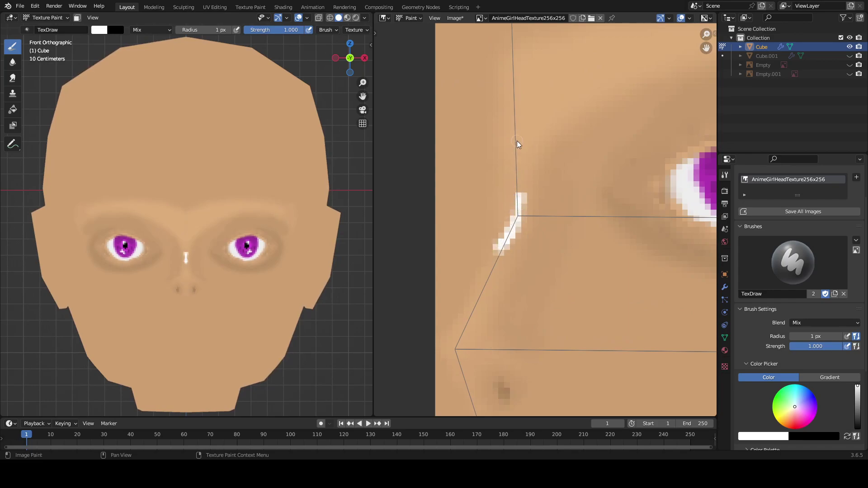
Undo the white stroke on the upper nose bridge and paint a white highlight on the nose tip.
{"action": "left_click_drag", "start_coordinate": [516, 120], "coordinate": [514, 150]}
{"action": "key", "text": "ctrl+z"}
{"action": "mouse_move", "coordinate": [226, 240]}
{"action": "middle_mouse_down"}
{"action": "mouse_move", "coordinate": [191, 240]}
{"action": "mouse_move", "coordinate": [227, 254]}
{"action": "mouse_move", "coordinate": [229, 233]}
{"action": "middle_mouse_up"}
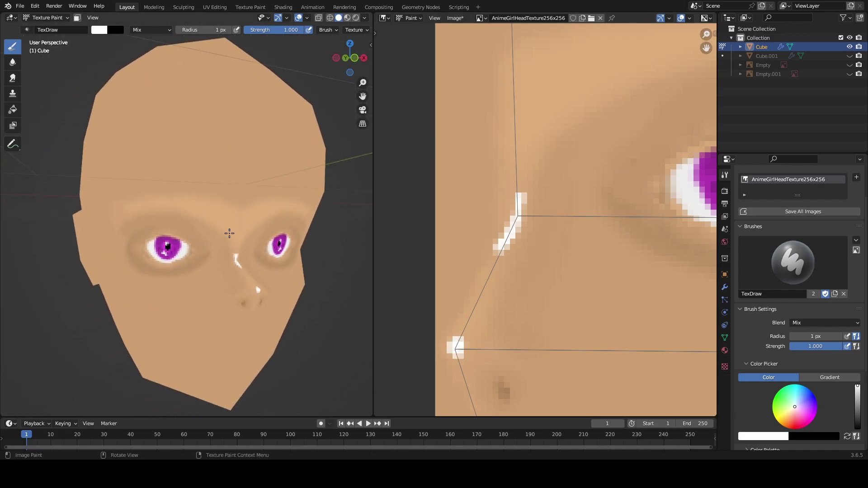
Try white highlights on the inner brow, then undo those strokes.
{"action": "middle_click_drag", "start_coordinate": [563, 135], "coordinate": [480, 248]}
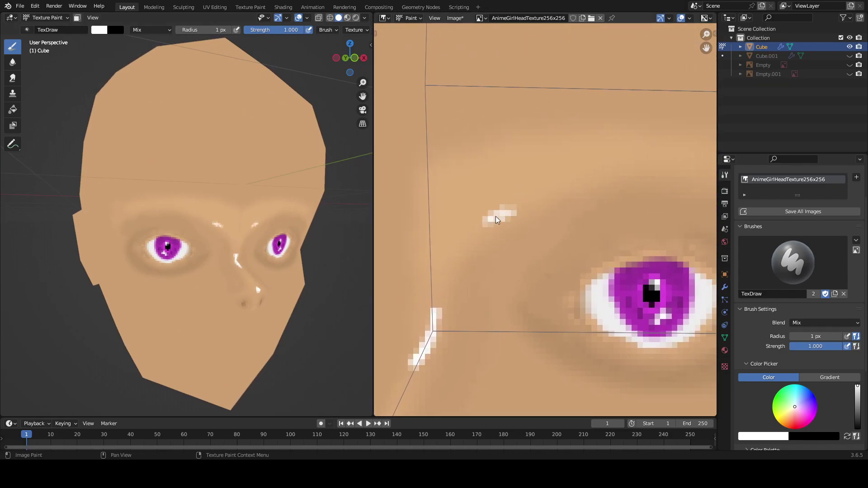
{"action": "key", "text": "ctrl+z"}
{"action": "key", "text": "ctrl+z"}
{"action": "key", "text": "ctrl+z"}
{"action": "key", "text": "ctrl+z"}
{"action": "key", "text": "ctrl+z"}
{"action": "key", "text": "ctrl+z"}
{"action": "key", "text": "ctrl+z"}
Replace the misplaced white dot above the nose bridge highlight and add another just above the nose tip.
{"action": "middle_click_drag", "start_coordinate": [443, 289], "coordinate": [449, 256]}
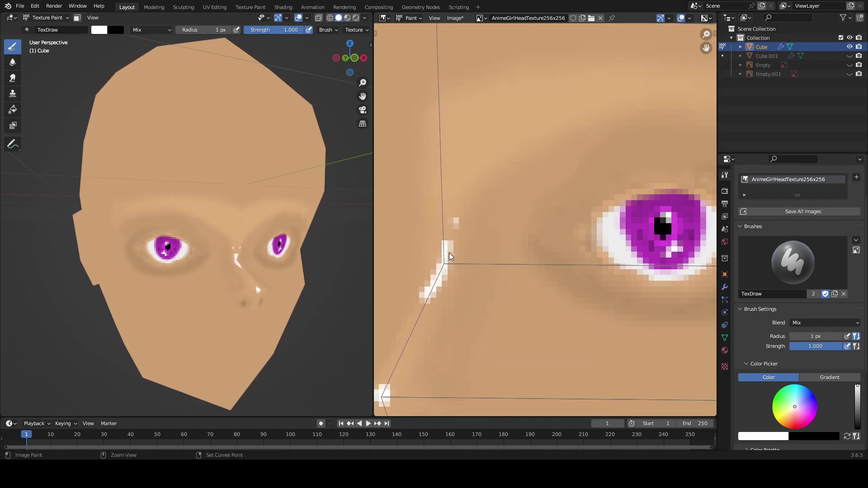
{"action": "key", "text": "ctrl+z"}
{"action": "left_click", "coordinate": [390, 375]}
{"action": "mouse_move", "coordinate": [248, 246]}
{"action": "middle_mouse_down"}
{"action": "mouse_move", "coordinate": [193, 244]}
{"action": "mouse_move", "coordinate": [249, 247]}
{"action": "middle_mouse_up"}
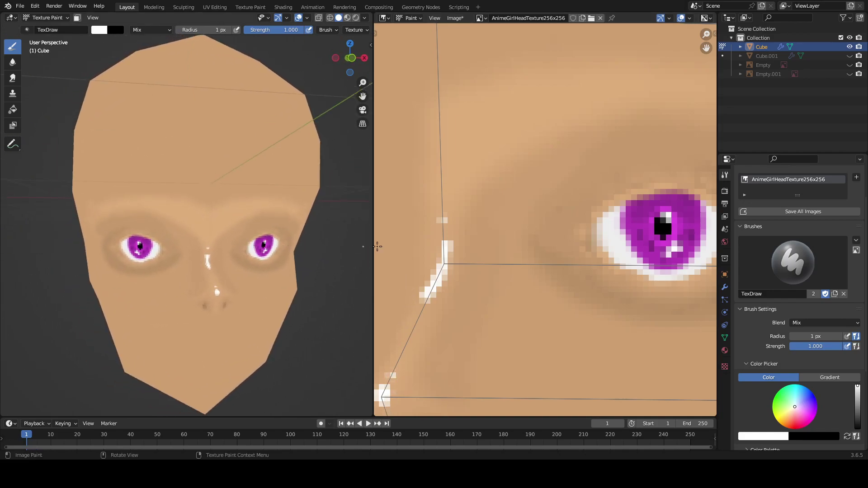
Blend the white highlights on the nose bridge and nose tip into the skin with the Soften brush at 1 px.
{"action": "left_click", "coordinate": [12, 62]}
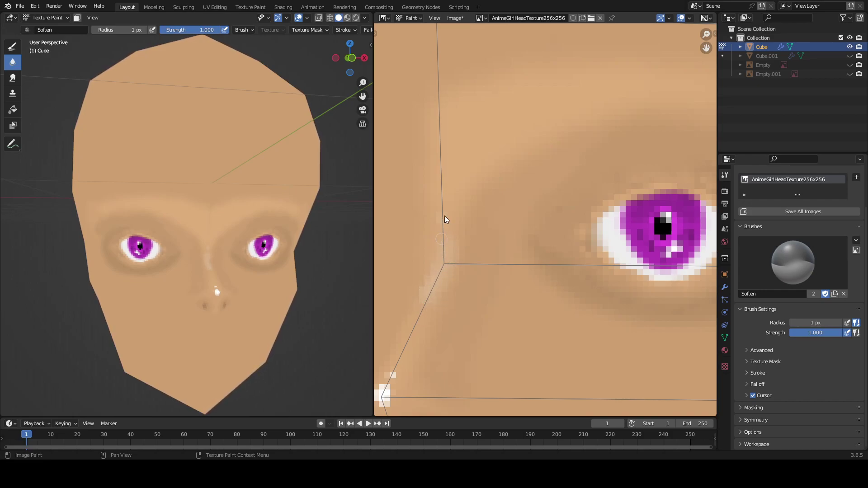
{"action": "middle_click_drag", "start_coordinate": [423, 312], "coordinate": [475, 237]}
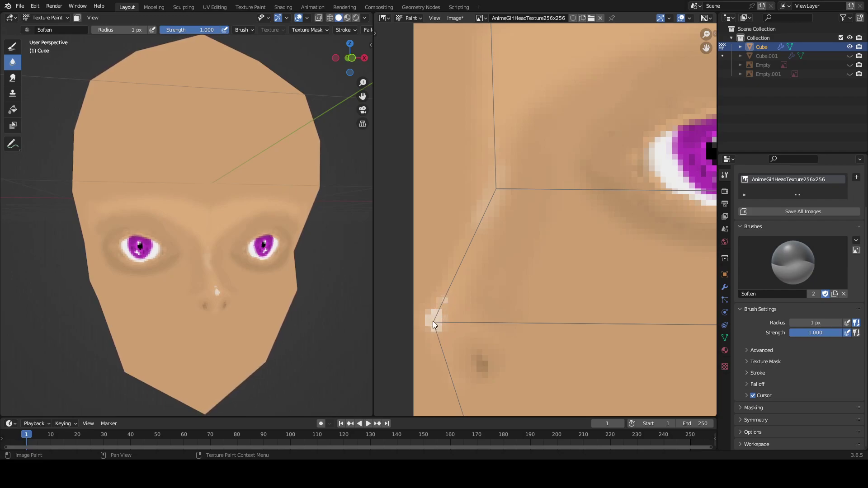
{"action": "middle_click_drag", "start_coordinate": [213, 226], "coordinate": [272, 234]}
{"action": "scroll", "coordinate": [273, 234], "scroll_direction": "up", "scroll_amount": 3}
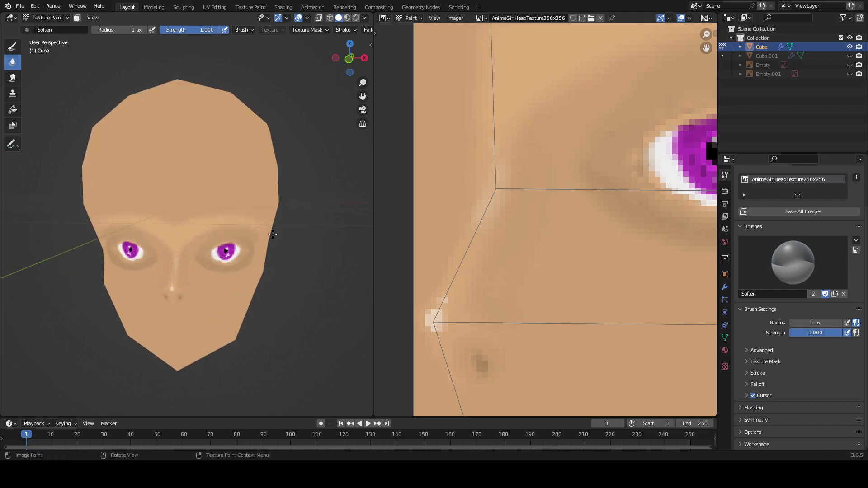
{"action": "scroll", "coordinate": [579, 180], "scroll_direction": "down", "scroll_amount": 1}
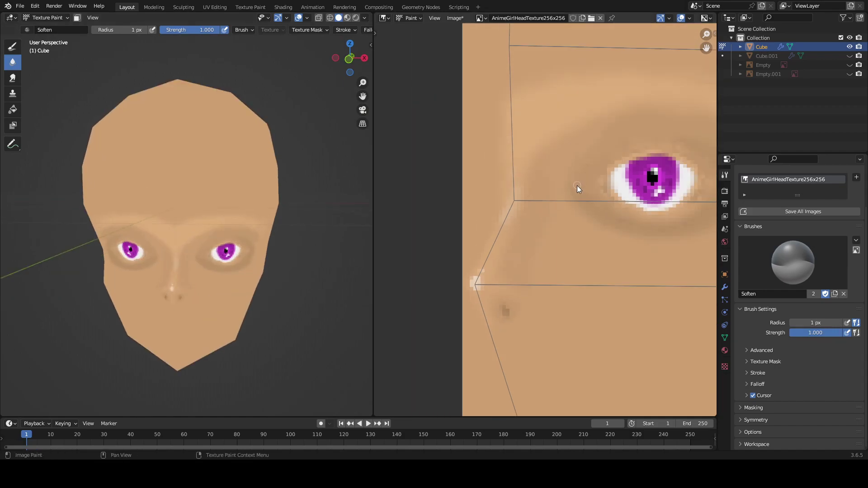
Set the TexDraw brush colour to a very dark navy with hue 0.680, saturation 0.692 and value 0.066.
{"action": "left_click", "coordinate": [12, 46]}
{"action": "left_click", "coordinate": [100, 30]}
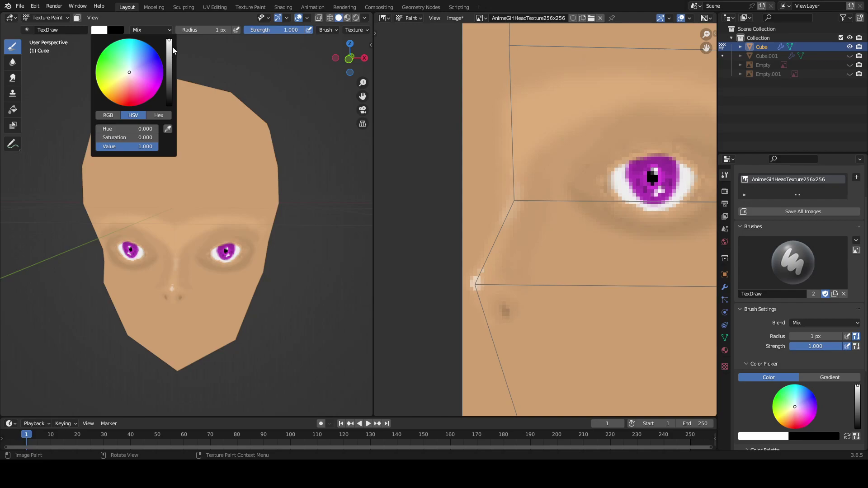
{"action": "left_click_drag", "start_coordinate": [172, 47], "coordinate": [169, 105]}
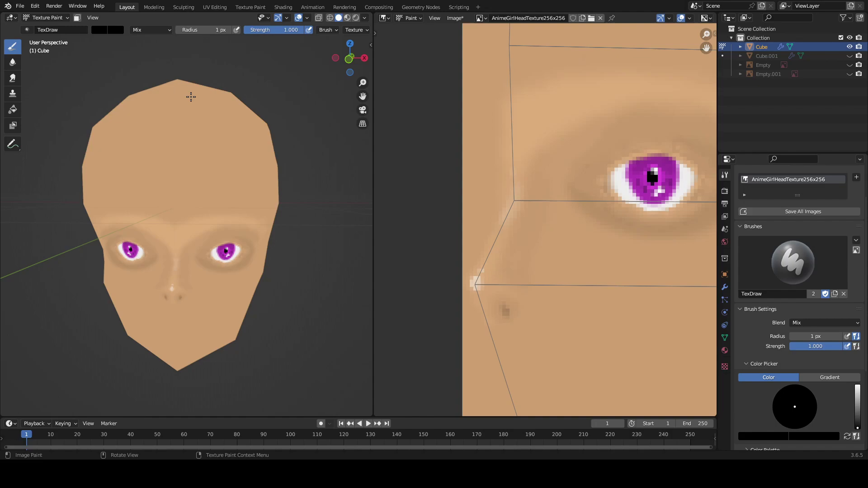
{"action": "left_click", "coordinate": [98, 31]}
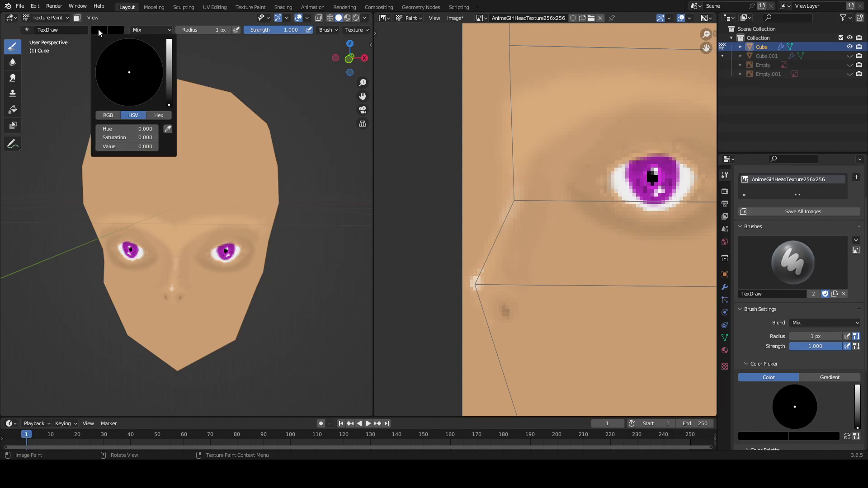
{"action": "left_click", "coordinate": [169, 103]}
{"action": "left_click_drag", "start_coordinate": [169, 103], "coordinate": [150, 63]}
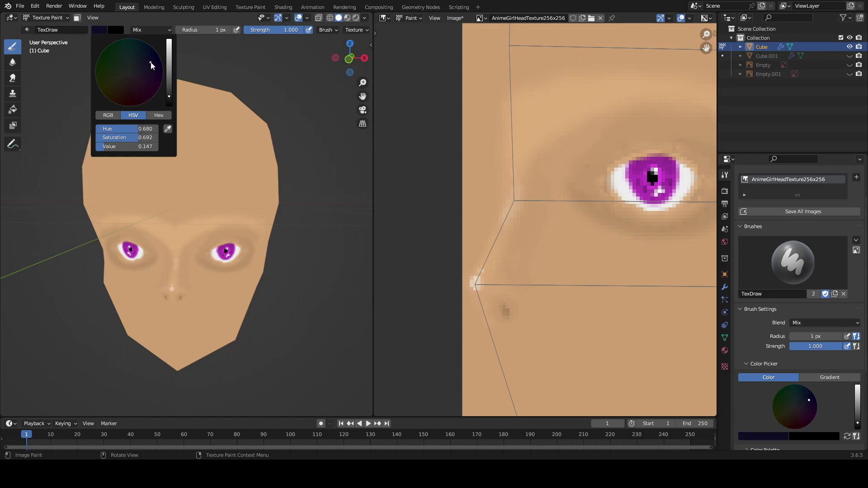
{"action": "left_click_drag", "start_coordinate": [170, 94], "coordinate": [170, 95]}
{"action": "left_click_drag", "start_coordinate": [169, 97], "coordinate": [169, 102]}
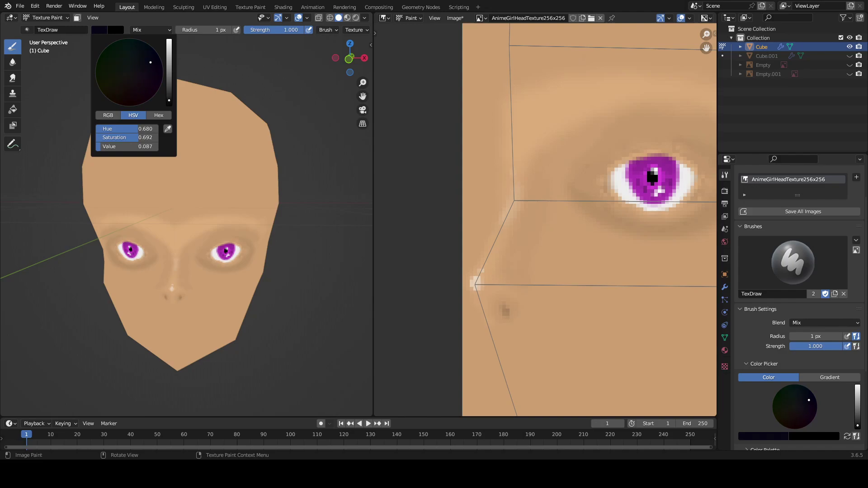
{"action": "left_click_drag", "start_coordinate": [123, 147], "coordinate": [229, 158]}
{"action": "key", "text": "ctrl+z"}
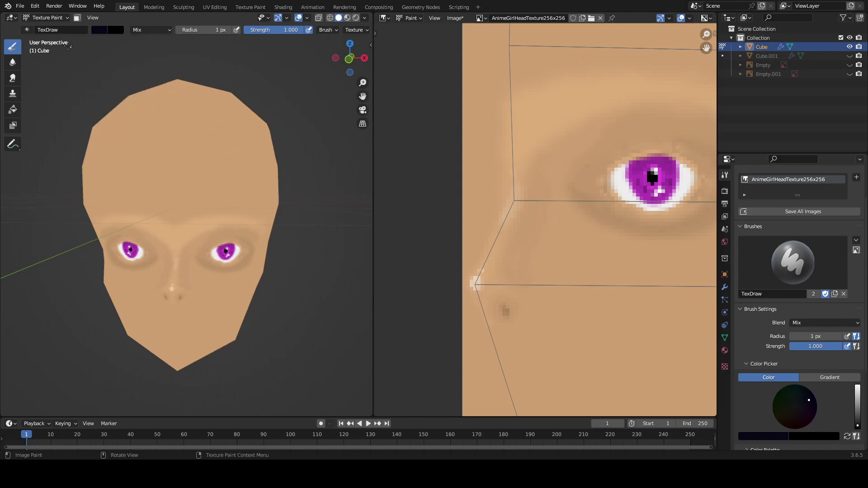
Try a dark eyebrow stroke above the eye at a 4 px brush radius, then undo it.
{"action": "left_click", "coordinate": [196, 29]}
{"action": "type", "text": "4"}
{"action": "key", "text": "Return"}
{"action": "middle_click_drag", "start_coordinate": [557, 136], "coordinate": [544, 195]}
{"action": "scroll", "coordinate": [544, 190], "scroll_direction": "up", "scroll_amount": 2}
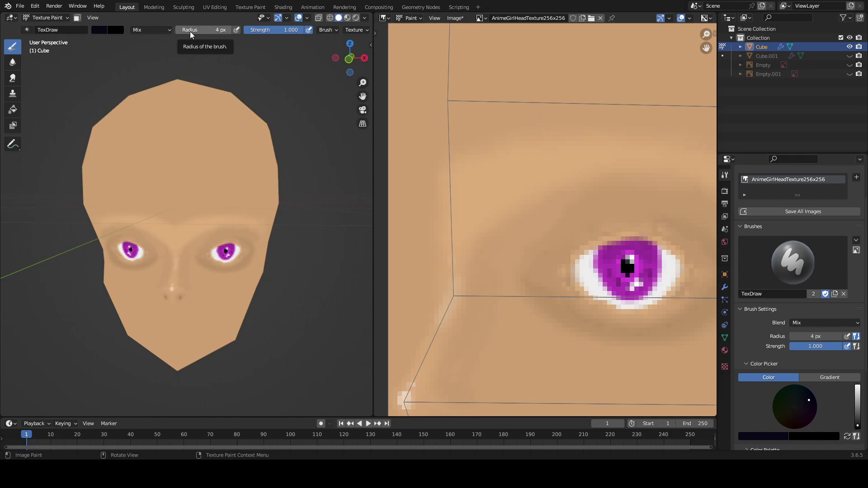
{"action": "middle_click_drag", "start_coordinate": [512, 199], "coordinate": [460, 227]}
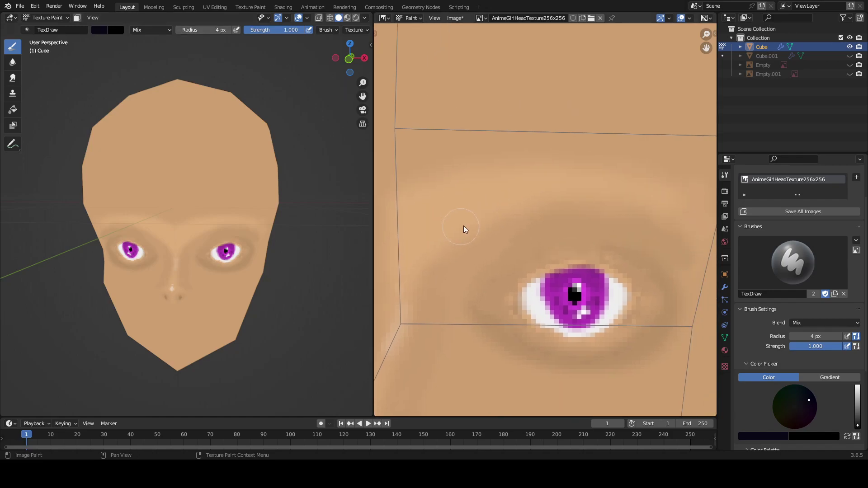
{"action": "key", "text": "ctrl+z"}
{"action": "left_click_drag", "start_coordinate": [523, 196], "coordinate": [614, 204]}
{"action": "key", "text": "ctrl+z"}
Set the brush radius to 2 px and paint a thin arched eyebrow above the eye, checking it in front view.
{"action": "left_click", "coordinate": [215, 28]}
{"action": "type", "text": "2"}
{"action": "key", "text": "Return"}
{"action": "left_click_drag", "start_coordinate": [655, 203], "coordinate": [665, 207]}
{"action": "key", "text": "KP_1"}
{"action": "scroll", "coordinate": [301, 199], "scroll_direction": "up", "scroll_amount": 2}
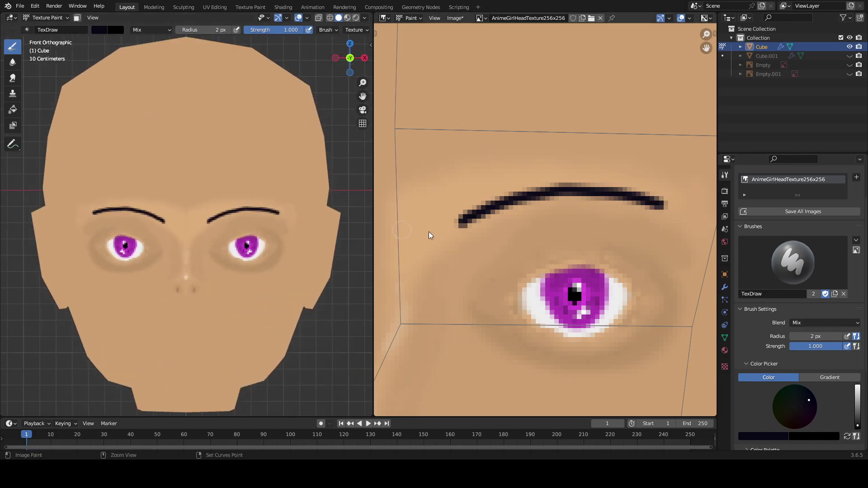
Undo the arched eyebrow and try shorter, flatter eyebrow strokes above the eye, undoing each one.
{"action": "key", "text": "ctrl+z"}
{"action": "key", "text": "ctrl+z"}
{"action": "left_click_drag", "start_coordinate": [512, 197], "coordinate": [620, 195]}
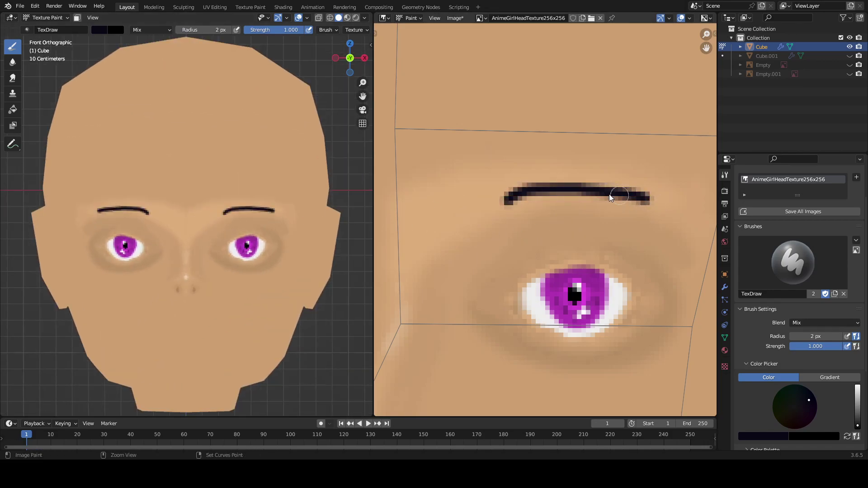
{"action": "key", "text": "ctrl+z"}
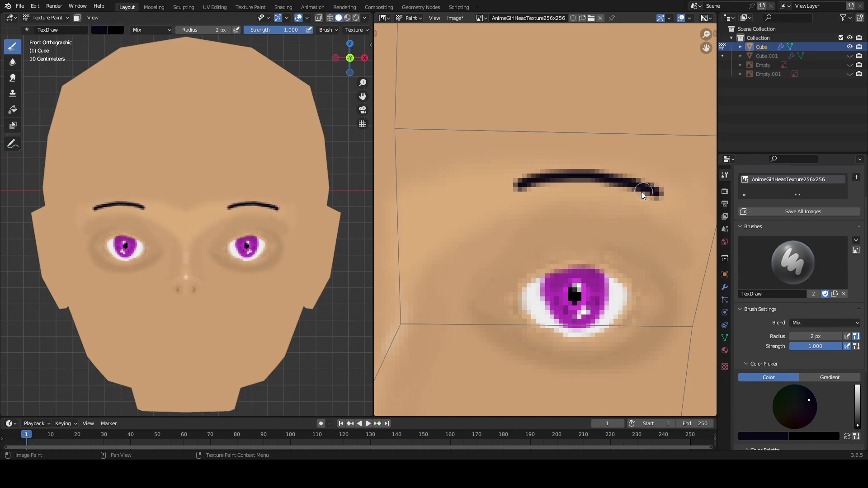
{"action": "key", "text": "ctrl+z"}
Paint a thick tapered eyebrow with a flared inner end and a long outer tail, and check it on the head.
{"action": "left_click_drag", "start_coordinate": [562, 188], "coordinate": [635, 194]}
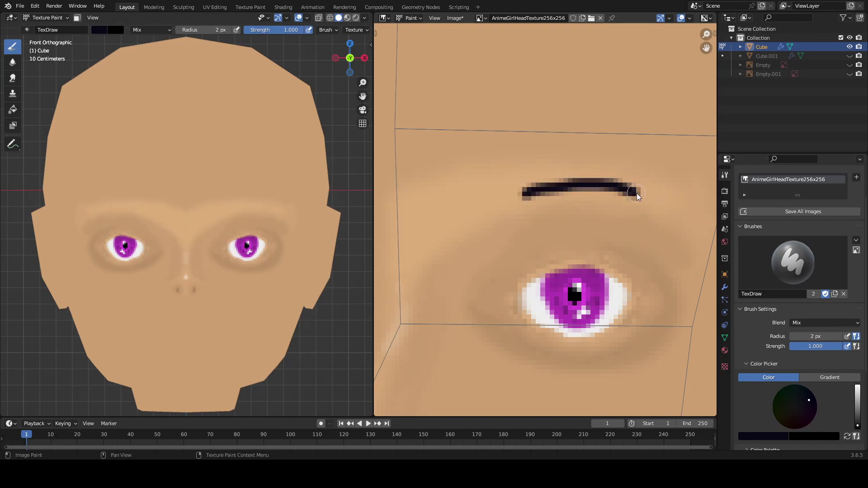
{"action": "left_click", "coordinate": [507, 184]}
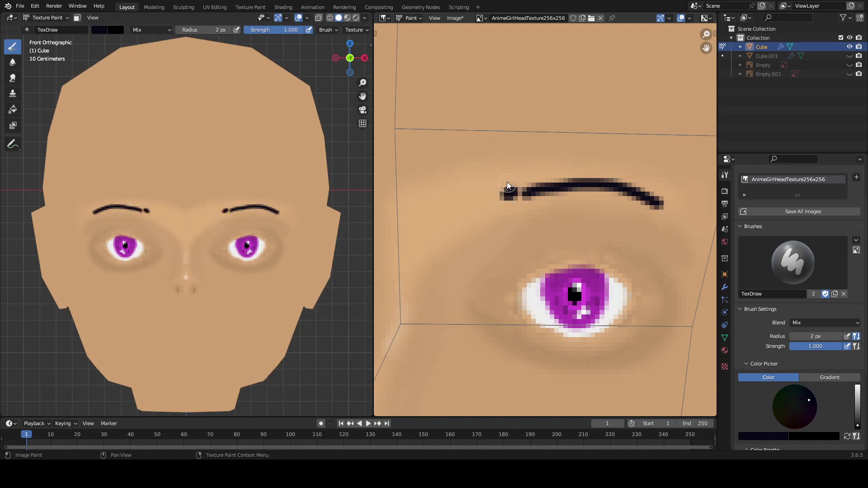
{"action": "mouse_move", "coordinate": [511, 177]}
{"action": "left_mouse_down"}
{"action": "mouse_move", "coordinate": [504, 207]}
{"action": "mouse_move", "coordinate": [506, 192]}
{"action": "mouse_move", "coordinate": [562, 180]}
{"action": "mouse_move", "coordinate": [641, 195]}
{"action": "mouse_move", "coordinate": [681, 214]}
{"action": "left_mouse_up"}
{"action": "left_click_drag", "start_coordinate": [509, 189], "coordinate": [556, 183]}
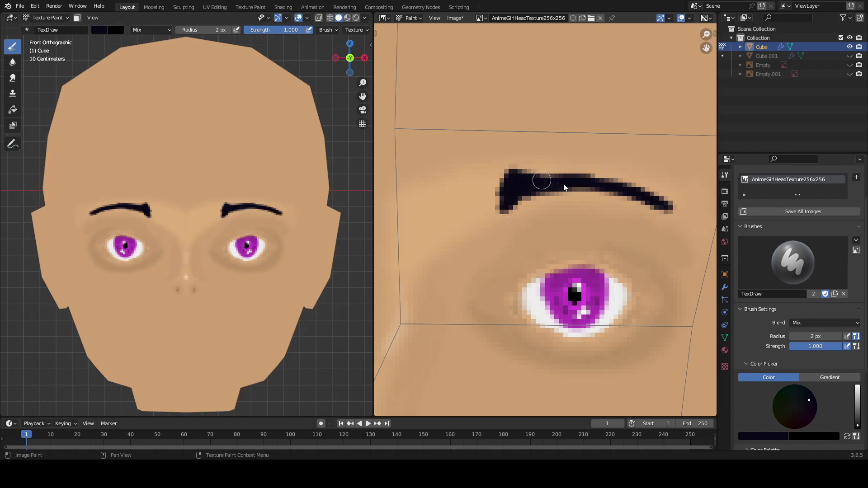
{"action": "key", "text": "ctrl+z"}
{"action": "key", "text": "ctrl+z"}
{"action": "mouse_move", "coordinate": [506, 209]}
{"action": "left_mouse_down"}
{"action": "mouse_move", "coordinate": [604, 188]}
{"action": "mouse_move", "coordinate": [670, 219]}
{"action": "left_mouse_up"}
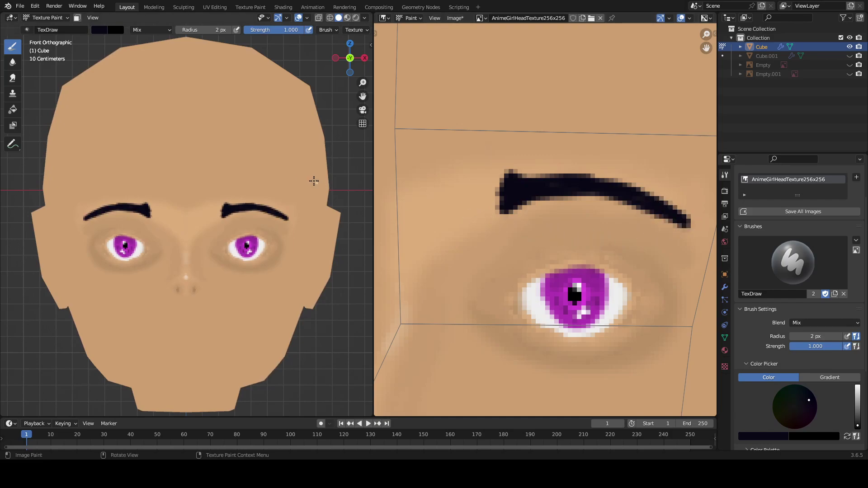
{"action": "scroll", "coordinate": [271, 179], "scroll_direction": "up", "scroll_amount": 4}
{"action": "middle_click_drag", "start_coordinate": [262, 178], "coordinate": [174, 185]}
{"action": "key", "text": "KP_1"}
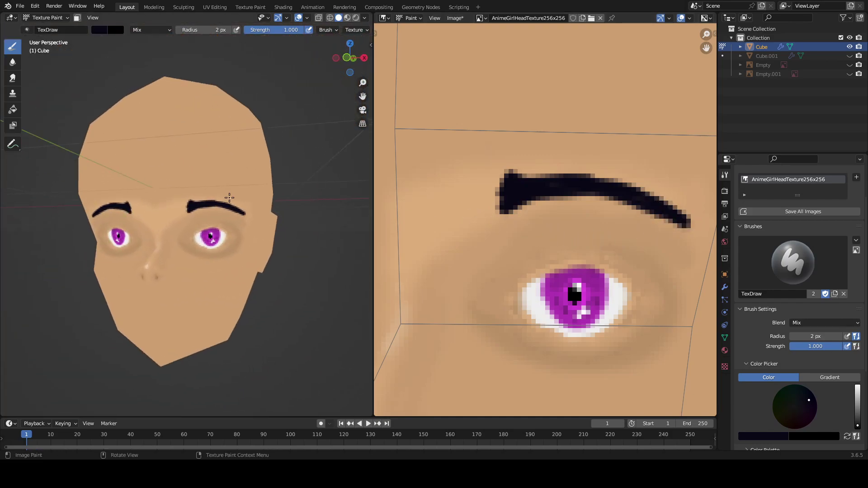
{"action": "scroll", "coordinate": [244, 209], "scroll_direction": "up", "scroll_amount": 3}
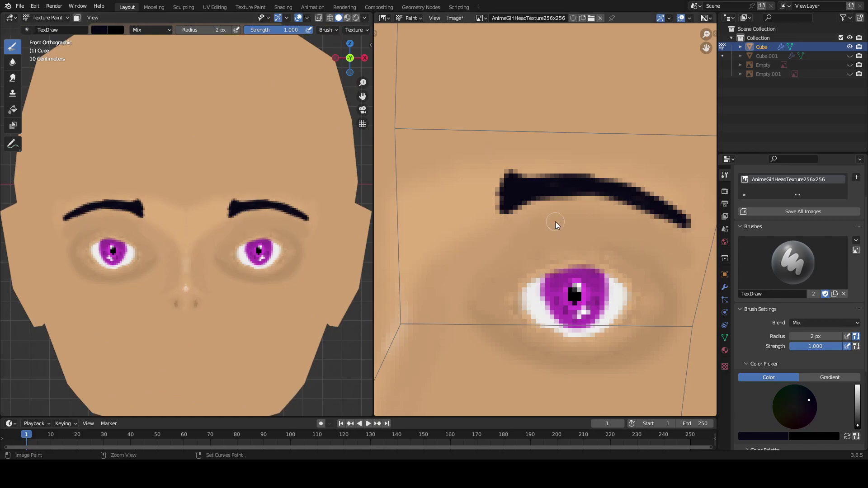
Undo all the strokes of the flared eyebrow.
{"action": "key", "text": "ctrl+z"}
{"action": "key", "text": "ctrl+z"}
{"action": "key", "text": "ctrl+z"}
{"action": "key", "text": "ctrl+z"}
{"action": "key", "text": "ctrl+z"}
{"action": "key", "text": "ctrl+z"}
{"action": "key", "text": "ctrl+z"}
{"action": "key", "text": "ctrl+z"}
{"action": "key", "text": "ctrl+z"}
{"action": "key", "text": "ctrl+z"}
{"action": "key", "text": "ctrl+z"}
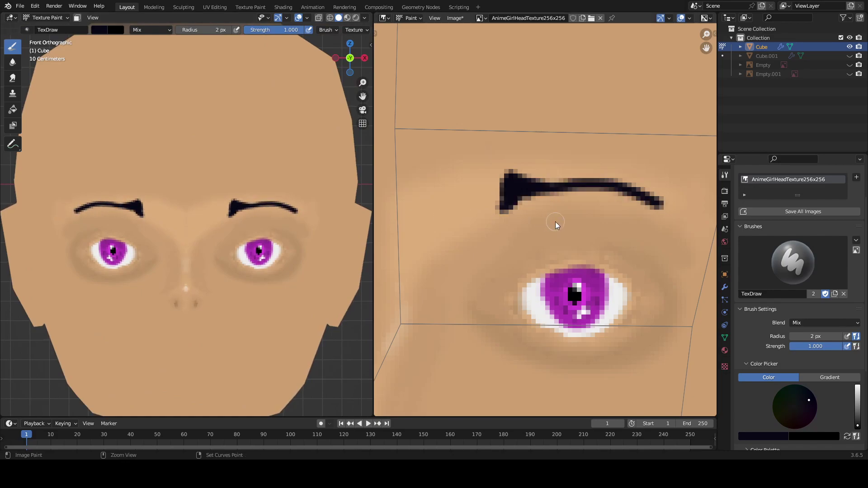
{"action": "key", "text": "ctrl+z"}
{"action": "key", "text": "ctrl+z"}
{"action": "key", "text": "ctrl+z"}
{"action": "key", "text": "ctrl+z"}
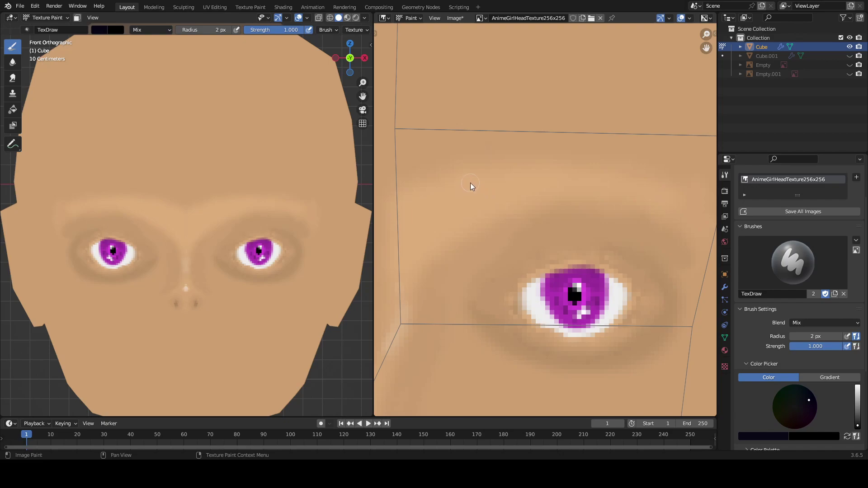
Paint a new dark navy eyebrow with a thick, downward-angled inner end, arching to a thin outer tip.
{"action": "mouse_move", "coordinate": [470, 186]}
{"action": "left_mouse_down"}
{"action": "mouse_move", "coordinate": [463, 199]}
{"action": "mouse_move", "coordinate": [470, 207]}
{"action": "mouse_move", "coordinate": [488, 188]}
{"action": "mouse_move", "coordinate": [558, 180]}
{"action": "mouse_move", "coordinate": [593, 191]}
{"action": "mouse_move", "coordinate": [484, 188]}
{"action": "mouse_move", "coordinate": [456, 216]}
{"action": "mouse_move", "coordinate": [461, 187]}
{"action": "mouse_move", "coordinate": [451, 216]}
{"action": "left_mouse_up"}
{"action": "left_click", "coordinate": [467, 215]}
{"action": "scroll", "coordinate": [232, 215], "scroll_direction": "down", "scroll_amount": 2}
{"action": "mouse_move", "coordinate": [232, 215]}
{"action": "middle_mouse_down"}
{"action": "mouse_move", "coordinate": [300, 215]}
{"action": "mouse_move", "coordinate": [253, 215]}
{"action": "middle_mouse_up"}
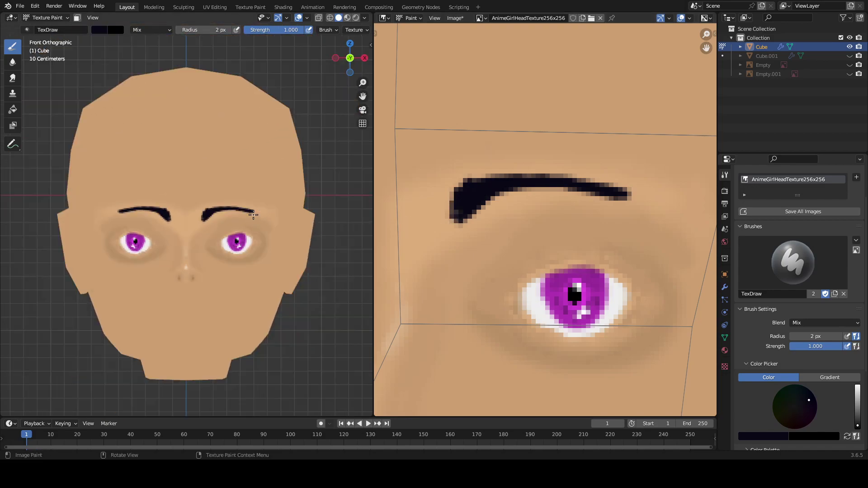
{"action": "scroll", "coordinate": [254, 215], "scroll_direction": "up", "scroll_amount": 2}
{"action": "mouse_move", "coordinate": [460, 205]}
{"action": "left_mouse_down"}
{"action": "mouse_move", "coordinate": [446, 221]}
{"action": "mouse_move", "coordinate": [550, 186]}
{"action": "mouse_move", "coordinate": [633, 198]}
{"action": "left_mouse_up"}
{"action": "left_click_drag", "start_coordinate": [571, 180], "coordinate": [495, 180]}
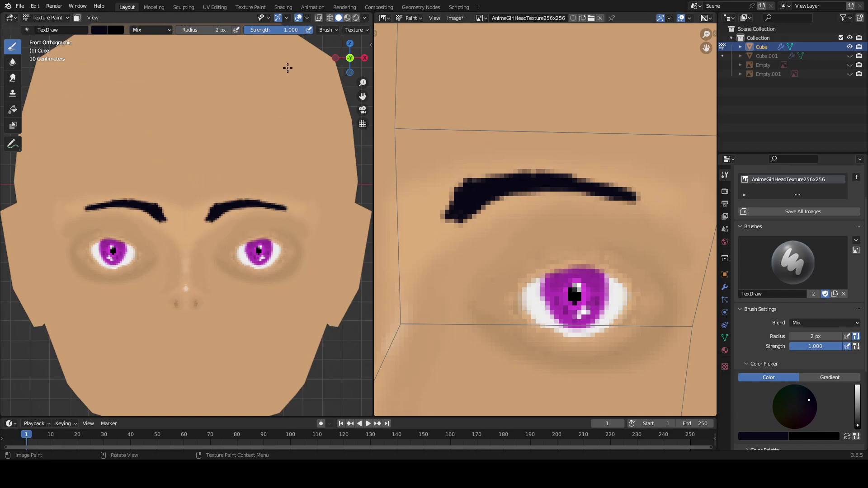
Reduce the brush radius to 1 px and refine the eyebrow's edges from its inner end to its outer tip.
{"action": "left_click", "coordinate": [106, 30]}
{"action": "left_click_drag", "start_coordinate": [210, 30], "coordinate": [203, 31]}
{"action": "scroll", "coordinate": [265, 140], "scroll_direction": "down", "scroll_amount": 2}
{"action": "scroll", "coordinate": [271, 145], "scroll_direction": "up", "scroll_amount": 3}
{"action": "scroll", "coordinate": [463, 208], "scroll_direction": "up", "scroll_amount": 5}
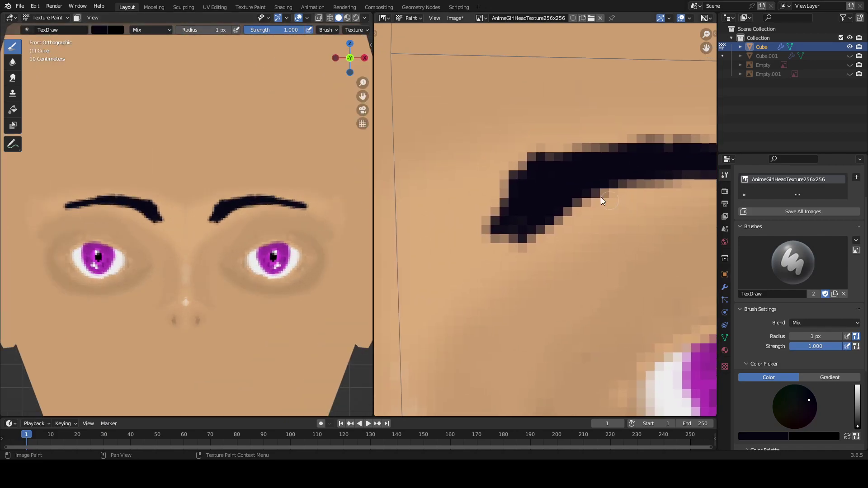
{"action": "middle_click_drag", "start_coordinate": [592, 153], "coordinate": [522, 195]}
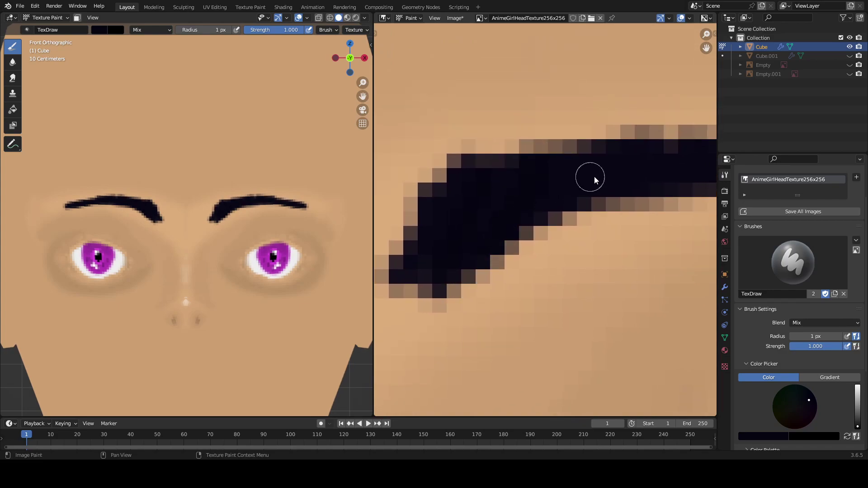
{"action": "scroll", "coordinate": [619, 170], "scroll_direction": "down", "scroll_amount": 3}
{"action": "scroll", "coordinate": [548, 201], "scroll_direction": "up", "scroll_amount": 3}
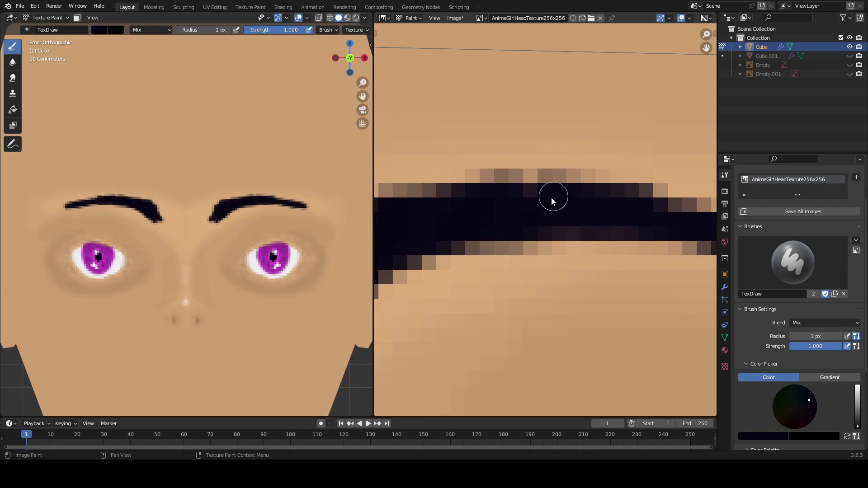
{"action": "middle_click_drag", "start_coordinate": [690, 249], "coordinate": [585, 251]}
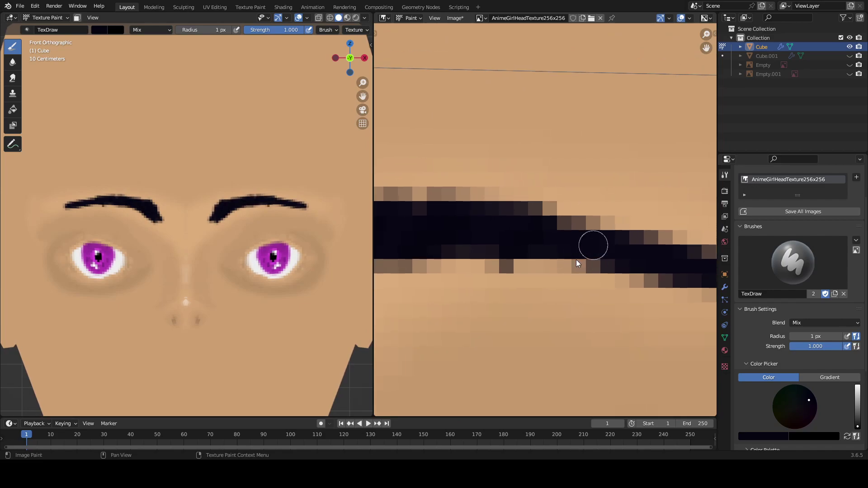
{"action": "scroll", "coordinate": [622, 264], "scroll_direction": "up", "scroll_amount": 1}
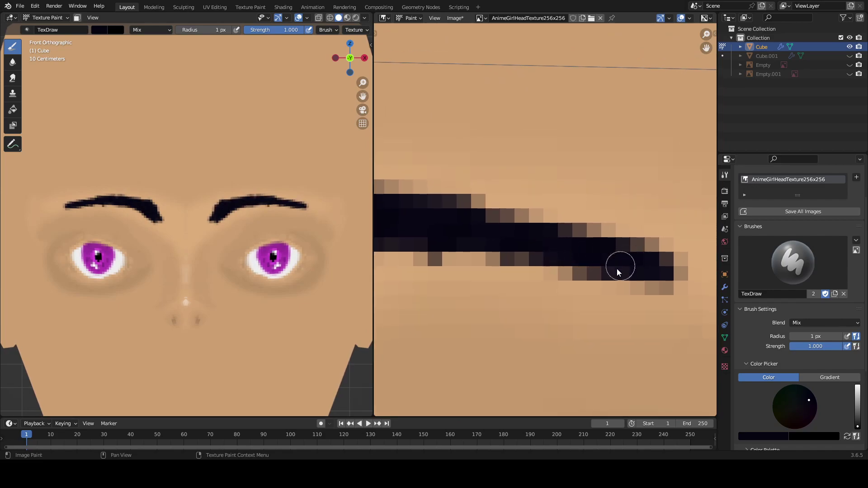
Set the brush colour to pure black and add darker 1 px strokes along the inside of the eyebrow.
{"action": "left_click", "coordinate": [109, 29]}
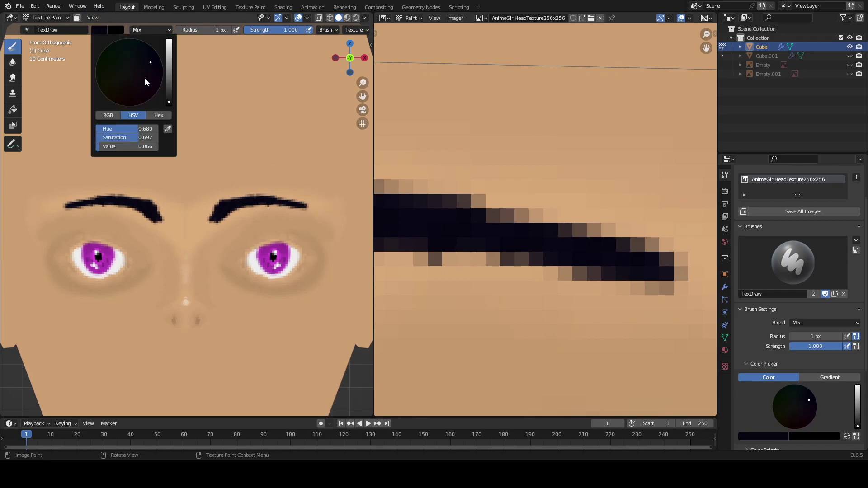
{"action": "left_click_drag", "start_coordinate": [169, 103], "coordinate": [169, 108]}
{"action": "scroll", "coordinate": [550, 178], "scroll_direction": "left", "scroll_amount": 5}
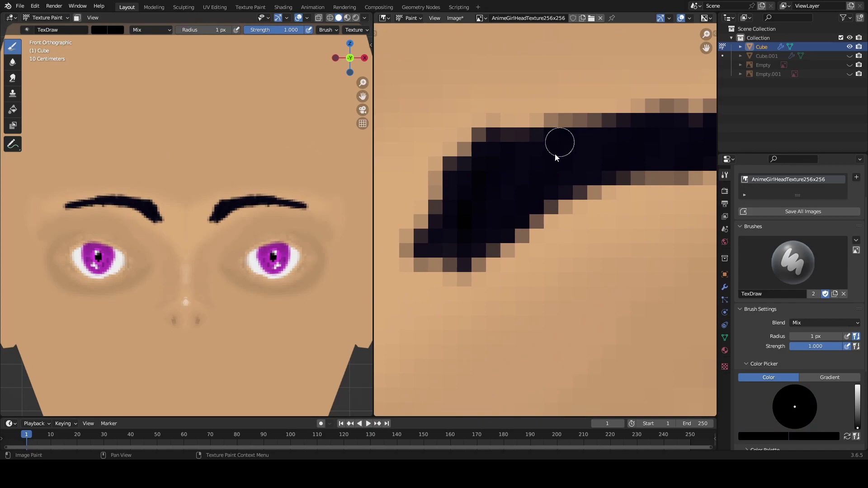
{"action": "scroll", "coordinate": [504, 258], "scroll_direction": "right", "scroll_amount": 4}
{"action": "scroll", "coordinate": [542, 187], "scroll_direction": "right", "scroll_amount": 4}
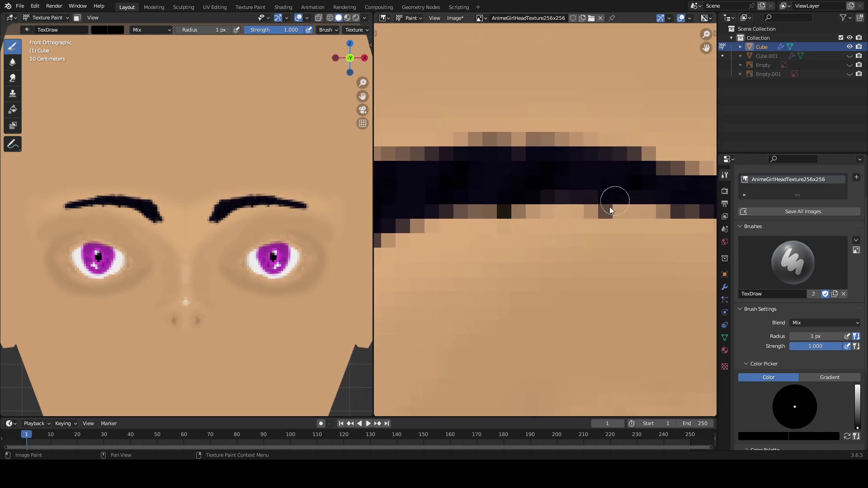
{"action": "middle_click_drag", "start_coordinate": [620, 194], "coordinate": [468, 242]}
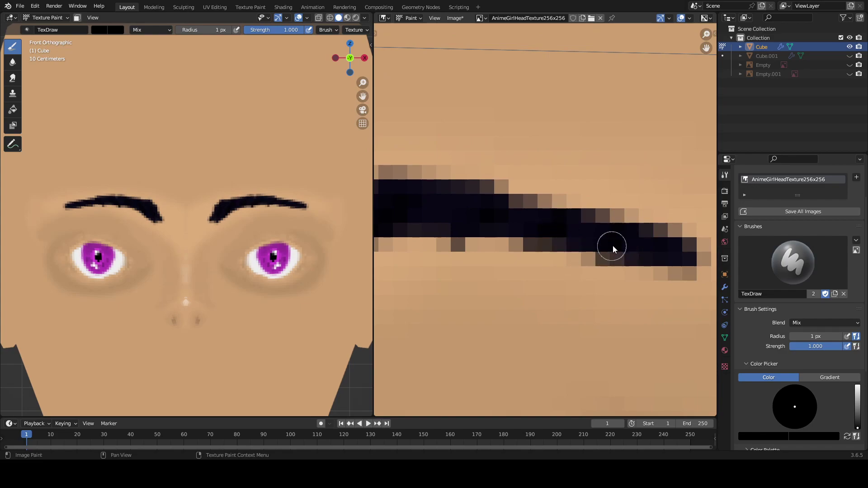
Sample the eyebrow's dark navy and brighten the brush colour to hue 0.678, saturation 0.682, value 0.160.
{"action": "left_click", "coordinate": [95, 30]}
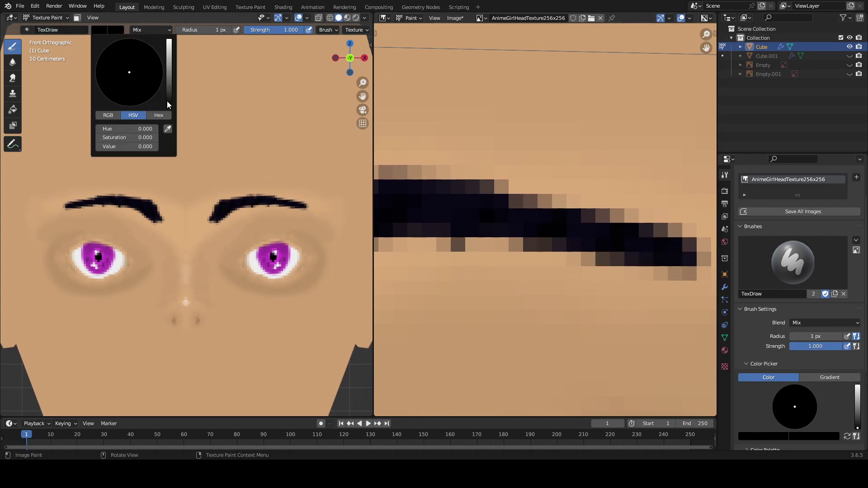
{"action": "left_click_drag", "start_coordinate": [169, 105], "coordinate": [169, 100]}
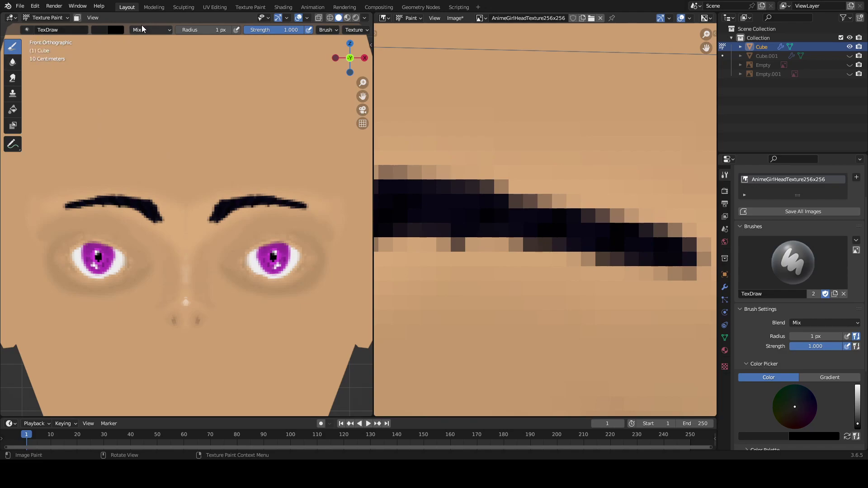
{"action": "left_click", "coordinate": [107, 34]}
{"action": "left_click", "coordinate": [170, 131]}
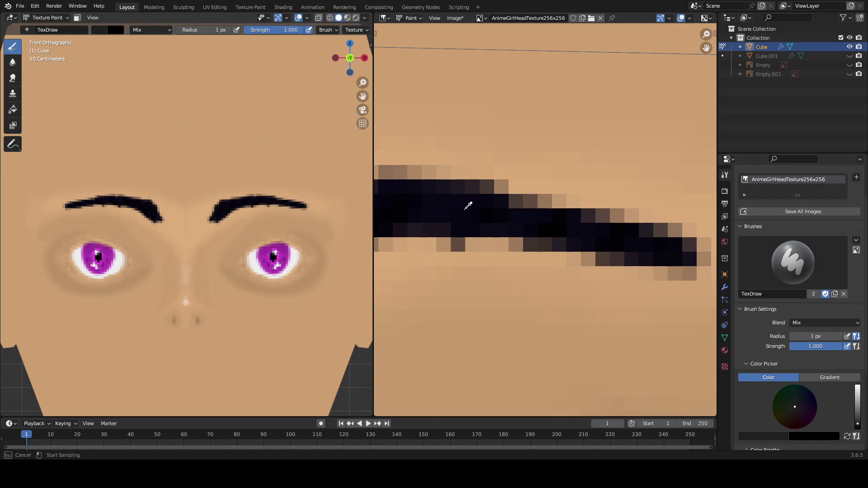
{"action": "left_click", "coordinate": [399, 201]}
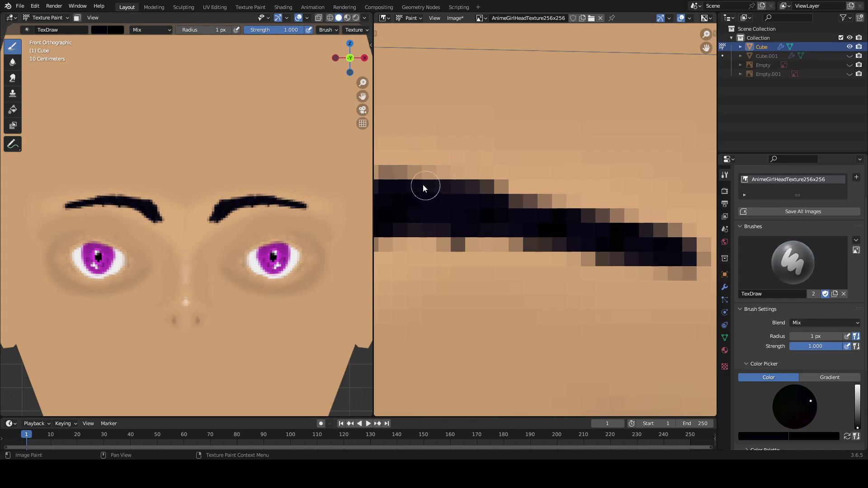
{"action": "left_click", "coordinate": [107, 32]}
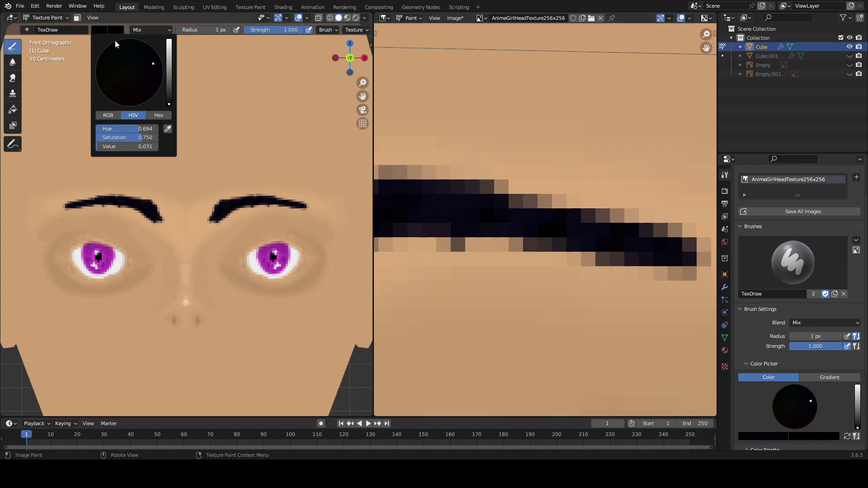
{"action": "left_click", "coordinate": [170, 130]}
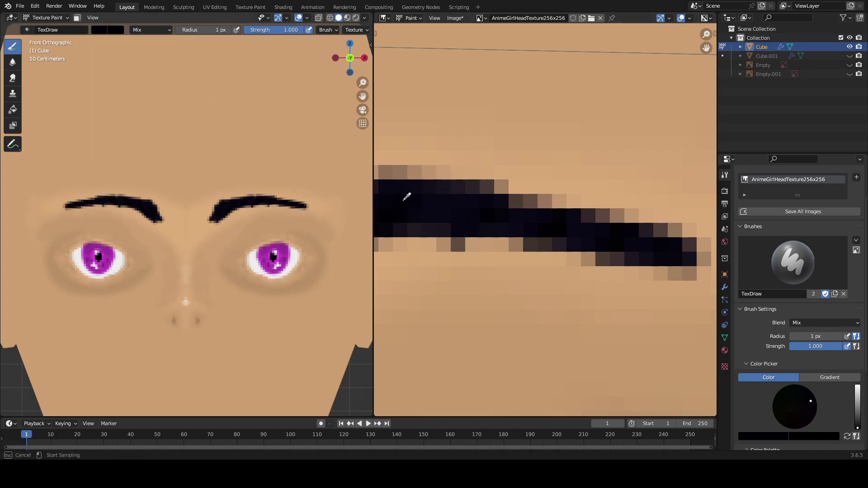
{"action": "left_click", "coordinate": [438, 196]}
{"action": "left_click", "coordinate": [102, 31]}
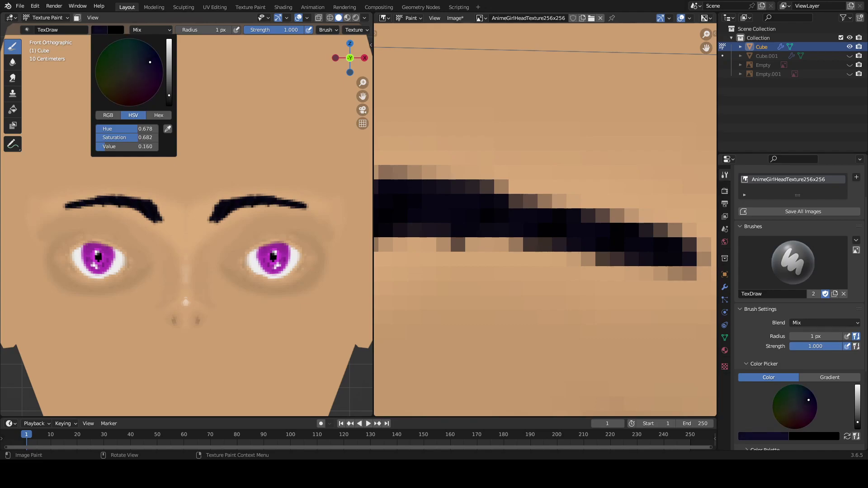
Paint lighter navy 1 px hair strokes inside the eyebrow, from its inner end to the outer tip.
{"action": "mouse_move", "coordinate": [449, 199]}
{"action": "middle_mouse_down"}
{"action": "mouse_move", "coordinate": [596, 188]}
{"action": "mouse_move", "coordinate": [480, 197]}
{"action": "mouse_move", "coordinate": [576, 180]}
{"action": "mouse_move", "coordinate": [606, 159]}
{"action": "middle_mouse_up"}
{"action": "scroll", "coordinate": [575, 155], "scroll_direction": "up", "scroll_amount": 2}
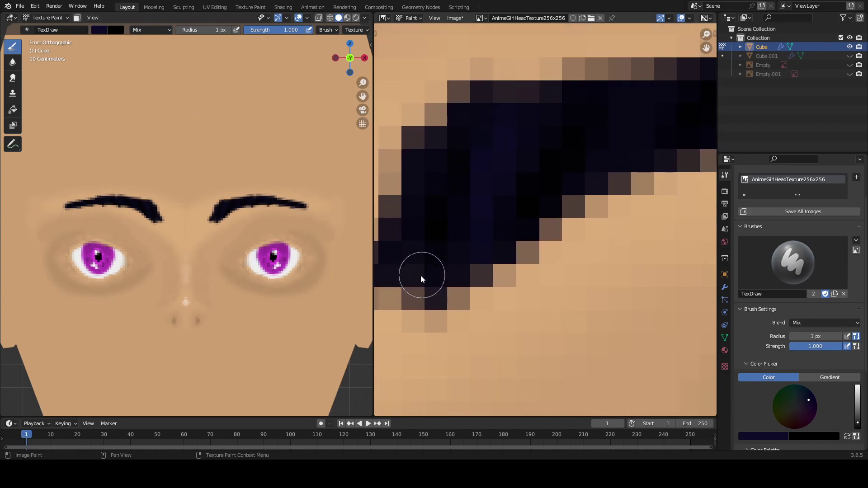
{"action": "middle_click_drag", "start_coordinate": [552, 184], "coordinate": [519, 229]}
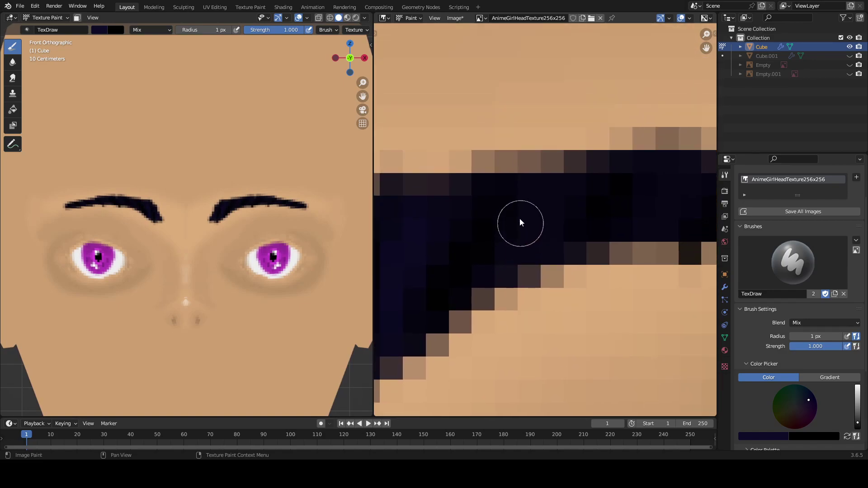
{"action": "middle_click_drag", "start_coordinate": [635, 189], "coordinate": [550, 222]}
{"action": "mouse_move", "coordinate": [519, 257]}
{"action": "middle_mouse_down"}
{"action": "mouse_move", "coordinate": [566, 239]}
{"action": "mouse_move", "coordinate": [596, 253]}
{"action": "mouse_move", "coordinate": [574, 280]}
{"action": "middle_mouse_up"}
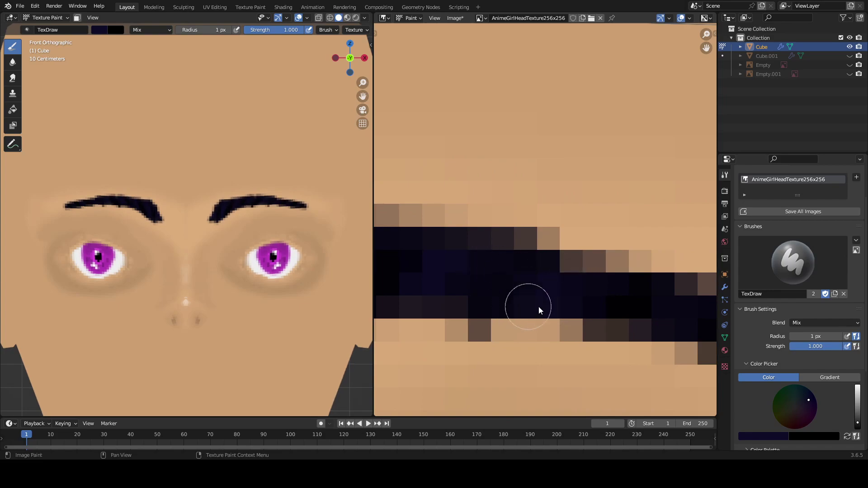
{"action": "scroll", "coordinate": [525, 306], "scroll_direction": "right", "scroll_amount": 3}
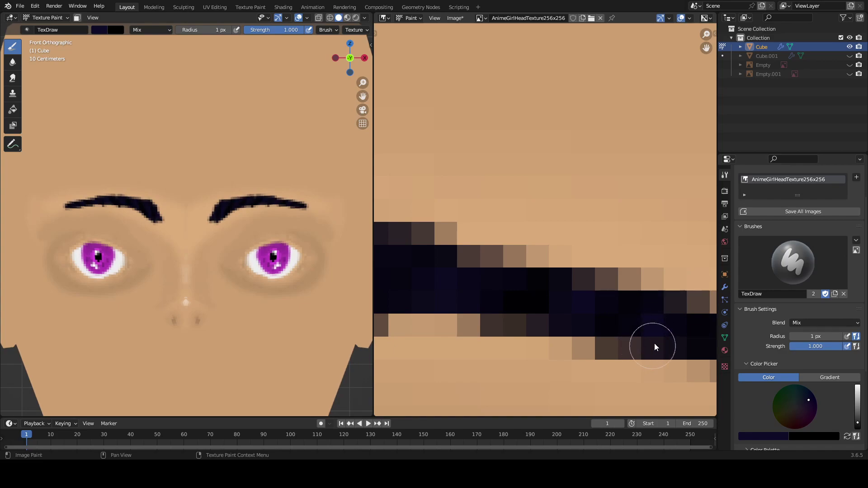
{"action": "scroll", "coordinate": [649, 335], "scroll_direction": "right", "scroll_amount": 2}
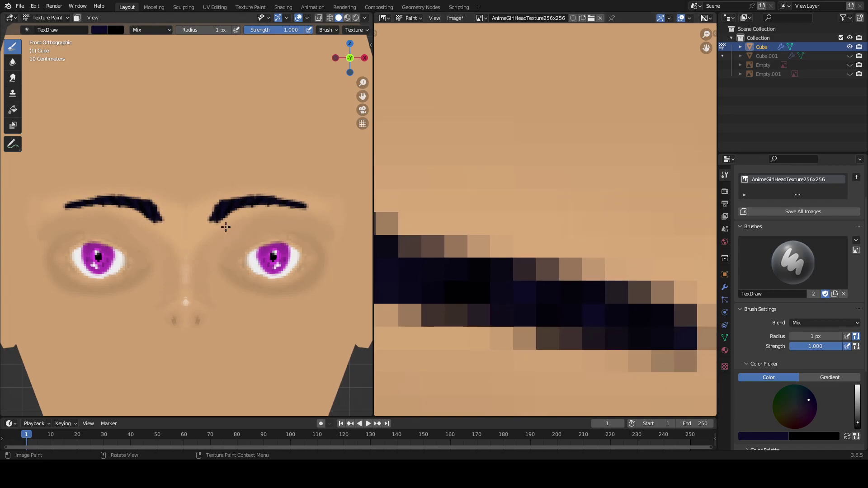
Darken the navy brush colour to value 0.126 and add mid-tone 1 px strokes along the eyebrow, working back toward its inner end.
{"action": "left_click", "coordinate": [101, 33]}
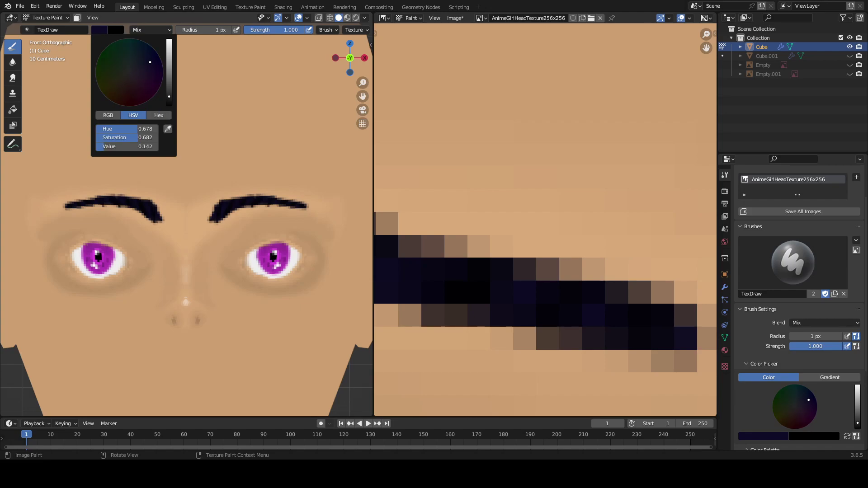
{"action": "middle_click_drag", "start_coordinate": [546, 294], "coordinate": [561, 206]}
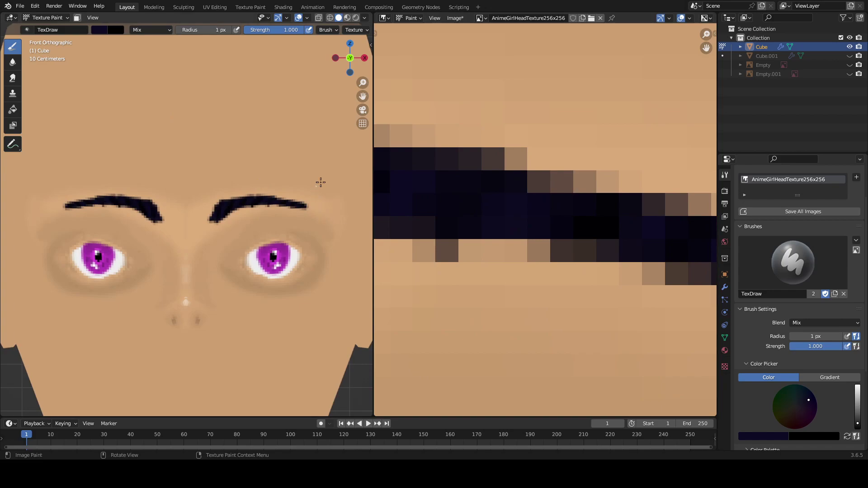
{"action": "scroll", "coordinate": [150, 159], "scroll_direction": "down", "scroll_amount": 5}
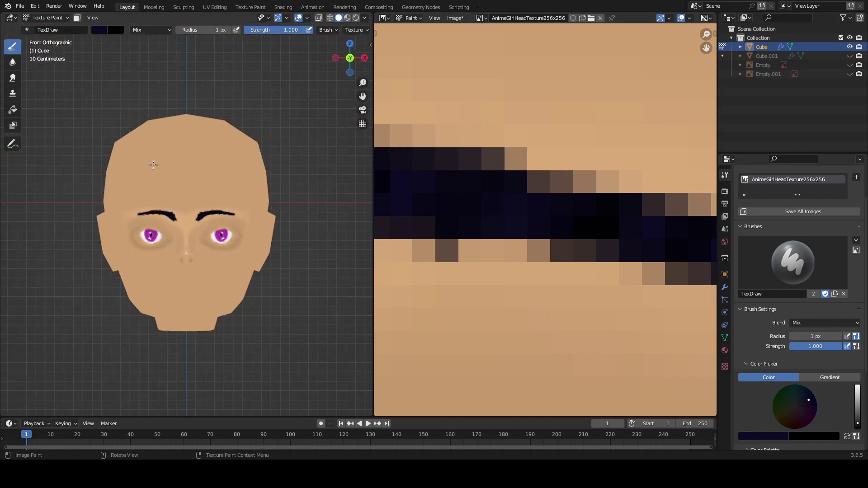
{"action": "scroll", "coordinate": [153, 164], "scroll_direction": "up", "scroll_amount": 3}
{"action": "left_click", "coordinate": [102, 30]}
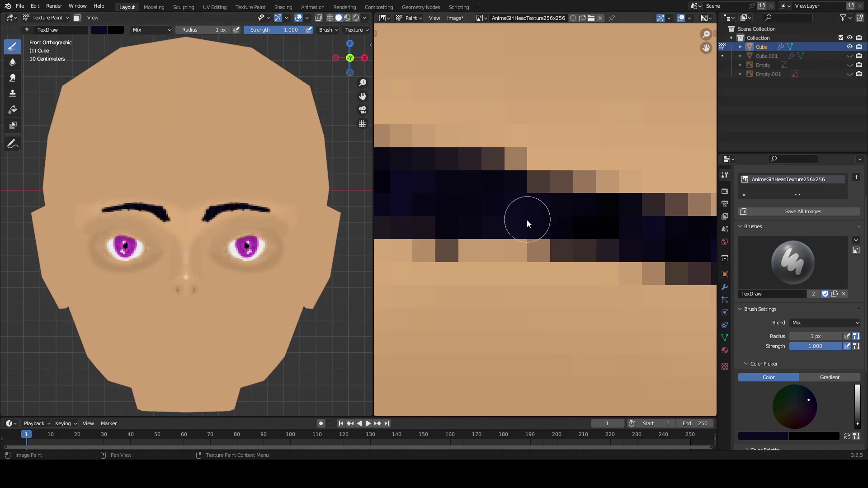
{"action": "scroll", "coordinate": [474, 234], "scroll_direction": "up", "scroll_amount": 1}
{"action": "middle_click_drag", "start_coordinate": [480, 217], "coordinate": [590, 210]}
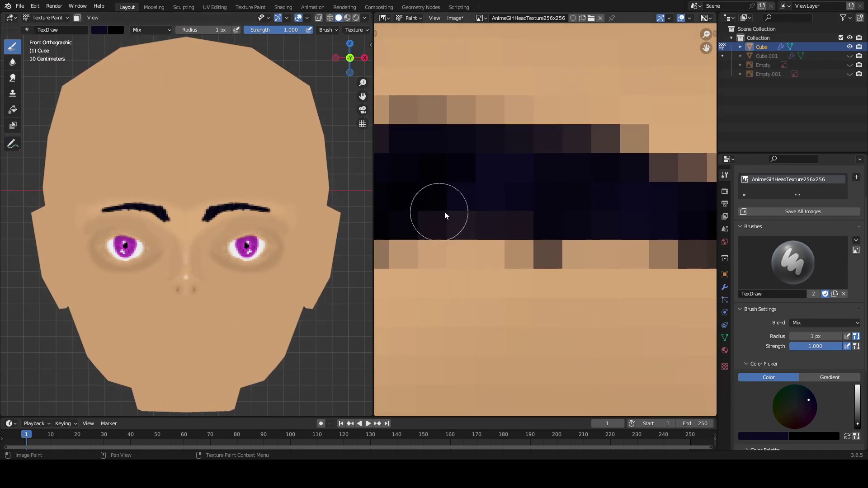
{"action": "middle_click_drag", "start_coordinate": [438, 216], "coordinate": [570, 211]}
{"action": "middle_click_drag", "start_coordinate": [438, 192], "coordinate": [537, 194]}
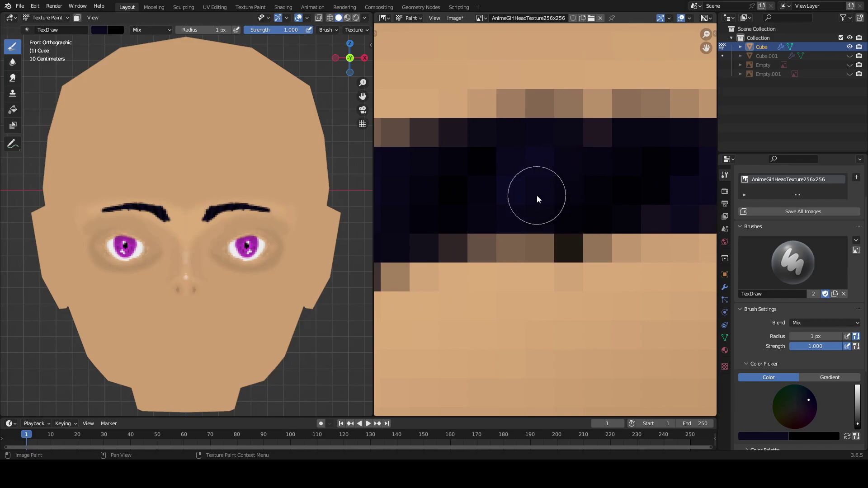
{"action": "middle_click_drag", "start_coordinate": [458, 218], "coordinate": [490, 229]}
{"action": "middle_click_drag", "start_coordinate": [414, 250], "coordinate": [453, 246]}
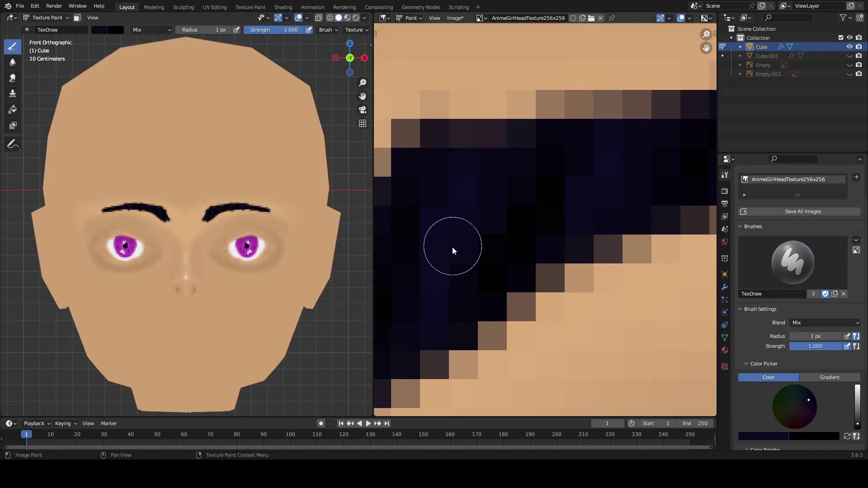
Lighten the brush colour to hue 0.675, saturation 0.644, value 0.187 and add single-pixel highlights from the eyebrow's inner end to its tip.
{"action": "left_click", "coordinate": [102, 30]}
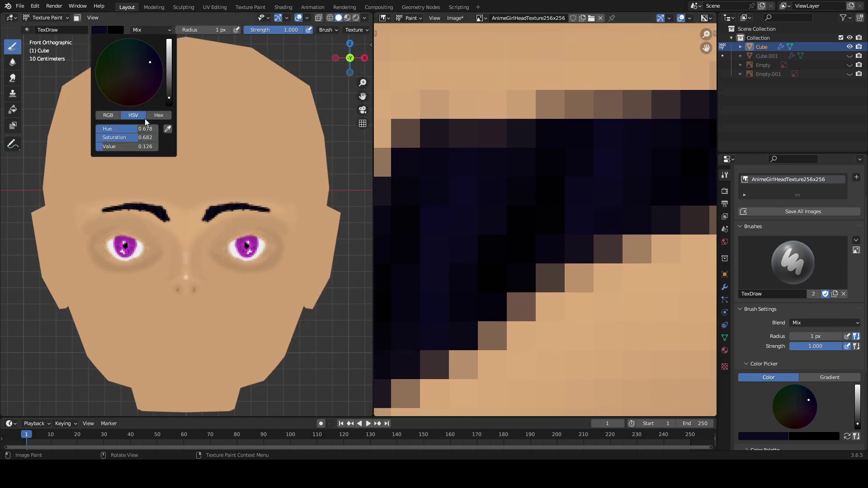
{"action": "mouse_move", "coordinate": [170, 91]}
{"action": "left_mouse_down"}
{"action": "mouse_move", "coordinate": [169, 74]}
{"action": "mouse_move", "coordinate": [169, 90]}
{"action": "left_mouse_up"}
{"action": "left_click_drag", "start_coordinate": [150, 62], "coordinate": [149, 62]}
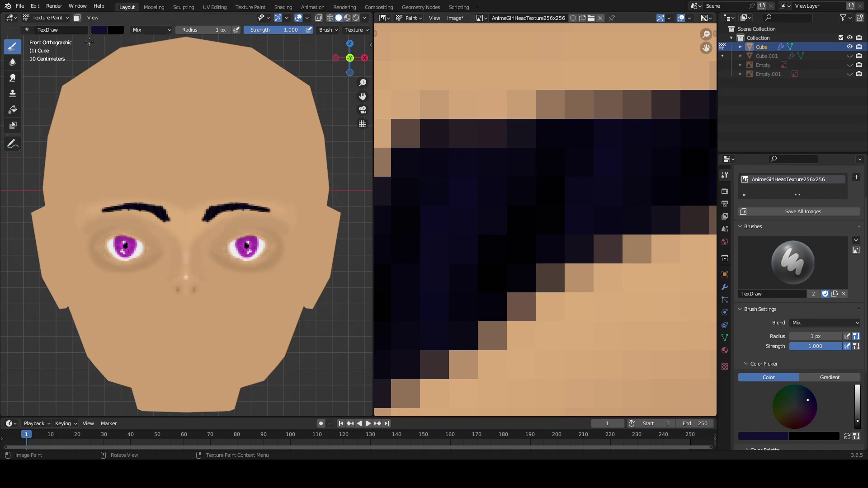
{"action": "middle_click_drag", "start_coordinate": [402, 204], "coordinate": [492, 232]}
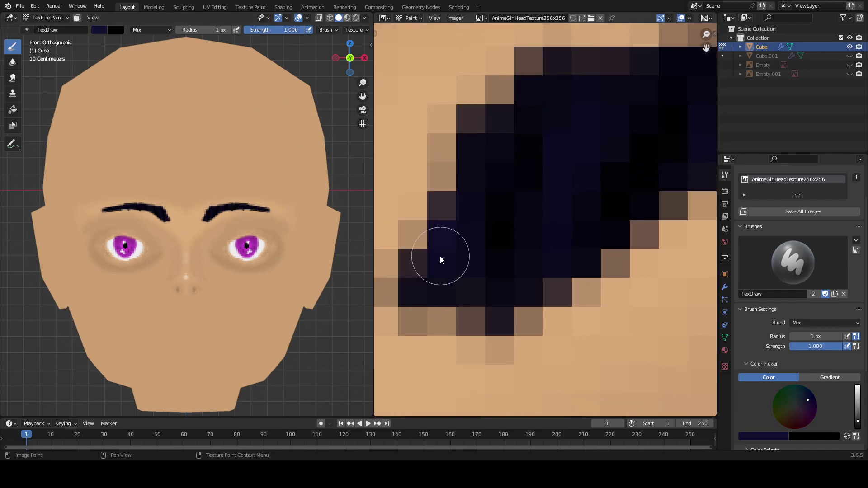
{"action": "middle_click_drag", "start_coordinate": [538, 209], "coordinate": [552, 194]}
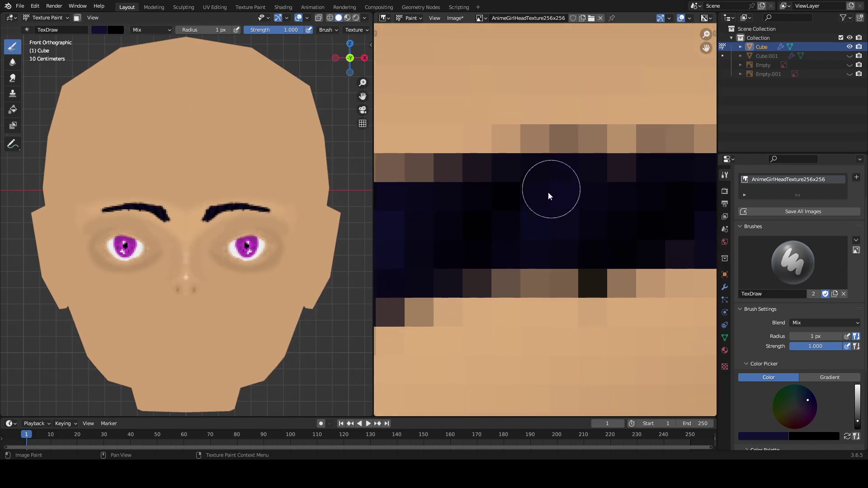
{"action": "middle_click_drag", "start_coordinate": [616, 248], "coordinate": [595, 232]}
{"action": "middle_click_drag", "start_coordinate": [539, 295], "coordinate": [601, 252]}
{"action": "mouse_move", "coordinate": [575, 283]}
{"action": "middle_mouse_down"}
{"action": "mouse_move", "coordinate": [625, 290]}
{"action": "mouse_move", "coordinate": [503, 259]}
{"action": "middle_mouse_up"}
{"action": "scroll", "coordinate": [397, 271], "scroll_direction": "down", "scroll_amount": 2}
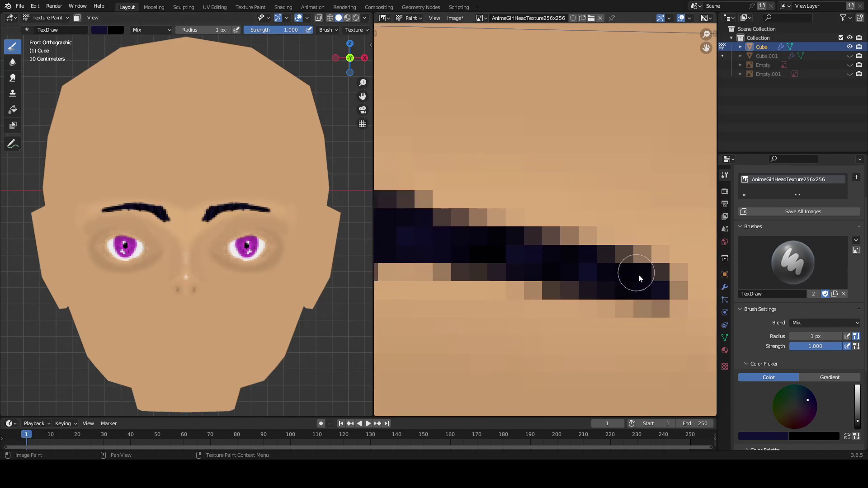
{"action": "scroll", "coordinate": [213, 193], "scroll_direction": "down", "scroll_amount": 3}
{"action": "scroll", "coordinate": [213, 193], "scroll_direction": "up", "scroll_amount": 2}
Select the Soften brush and examine the shaded eyebrows on the texture and on the head, from the front and at an angle.
{"action": "left_click", "coordinate": [12, 62]}
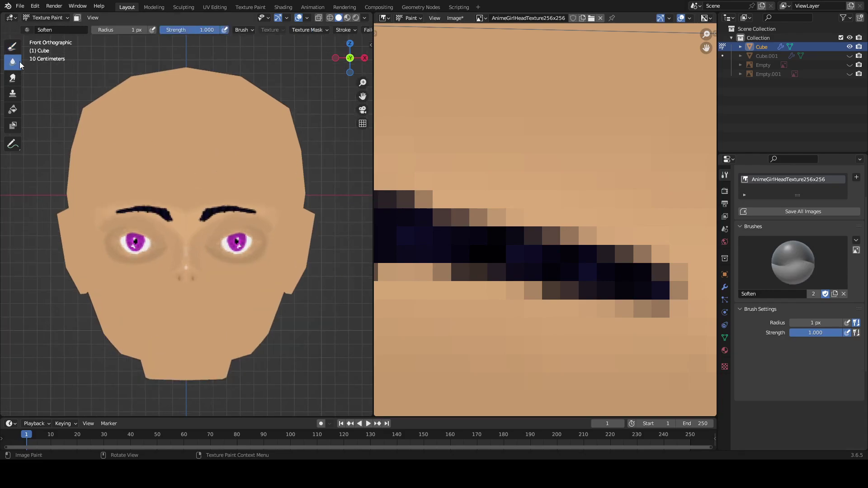
{"action": "scroll", "coordinate": [586, 258], "scroll_direction": "down", "scroll_amount": 3}
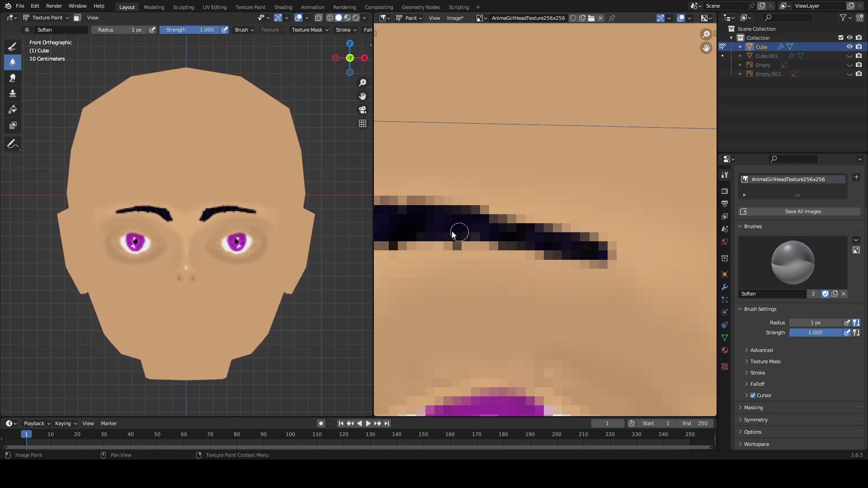
{"action": "middle_click_drag", "start_coordinate": [460, 232], "coordinate": [586, 226]}
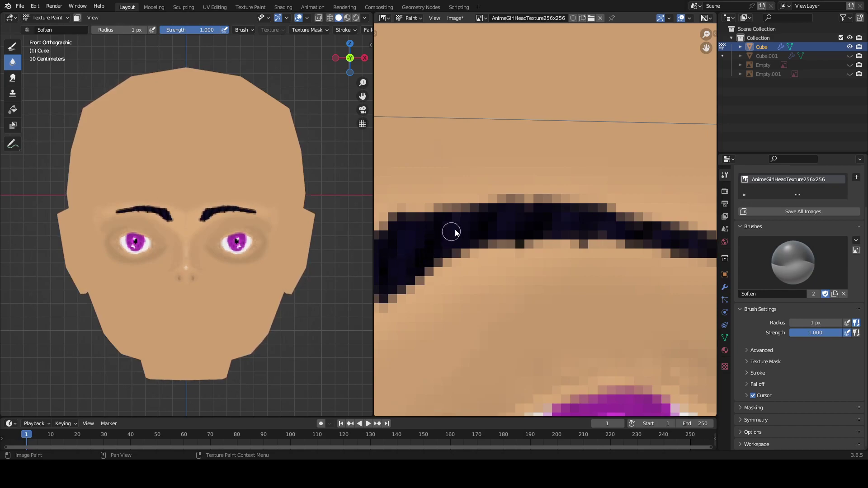
{"action": "middle_click_drag", "start_coordinate": [444, 235], "coordinate": [558, 240]}
{"action": "left_click_drag", "start_coordinate": [559, 240], "coordinate": [515, 252]}
{"action": "scroll", "coordinate": [239, 207], "scroll_direction": "down", "scroll_amount": 3}
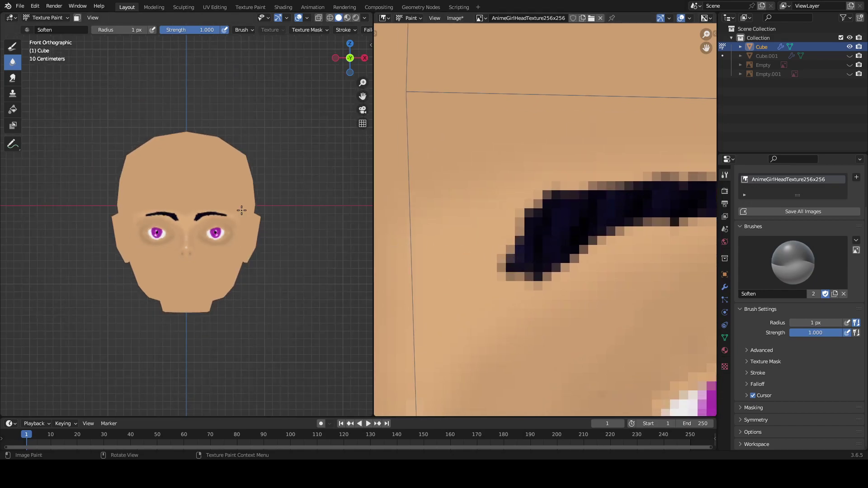
{"action": "scroll", "coordinate": [239, 207], "scroll_direction": "up", "scroll_amount": 4}
{"action": "scroll", "coordinate": [239, 208], "scroll_direction": "up", "scroll_amount": 4}
{"action": "scroll", "coordinate": [236, 209], "scroll_direction": "down", "scroll_amount": 5}
{"action": "mouse_move", "coordinate": [235, 212]}
{"action": "middle_mouse_down"}
{"action": "mouse_move", "coordinate": [189, 240]}
{"action": "mouse_move", "coordinate": [252, 226]}
{"action": "mouse_move", "coordinate": [224, 221]}
{"action": "middle_mouse_up"}
{"action": "scroll", "coordinate": [215, 231], "scroll_direction": "up", "scroll_amount": 3}
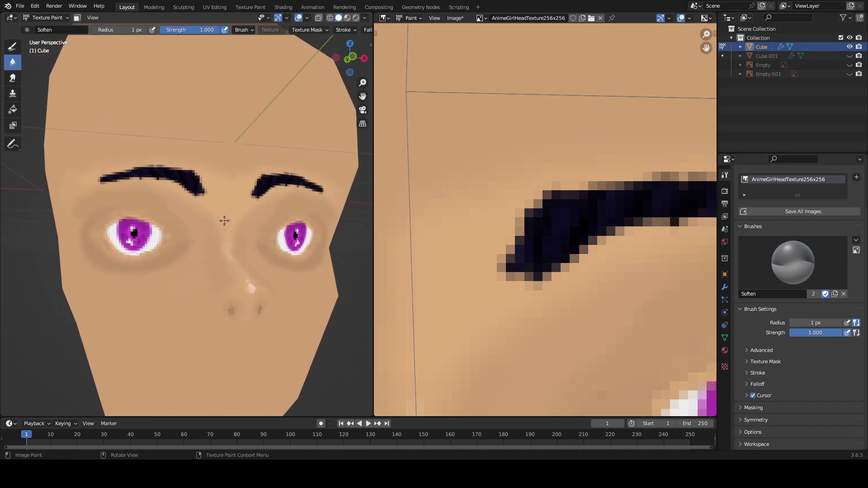
{"action": "key", "text": "KP_1"}
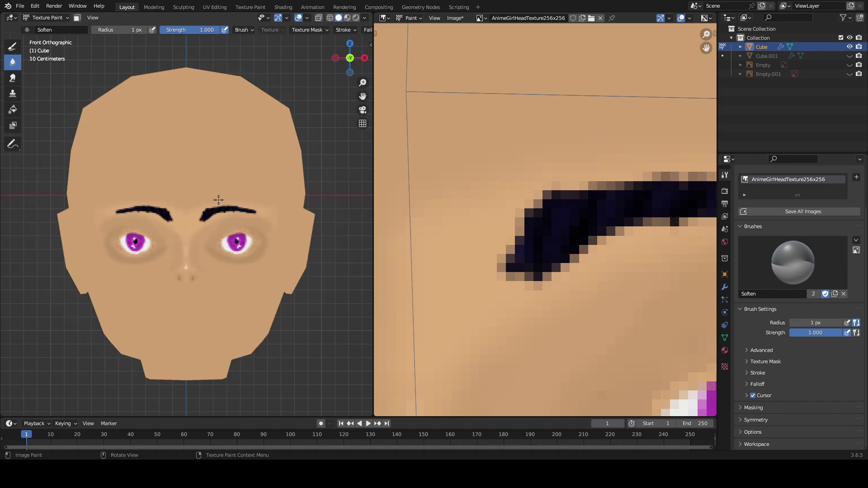
{"action": "scroll", "coordinate": [237, 234], "scroll_direction": "up", "scroll_amount": 2}
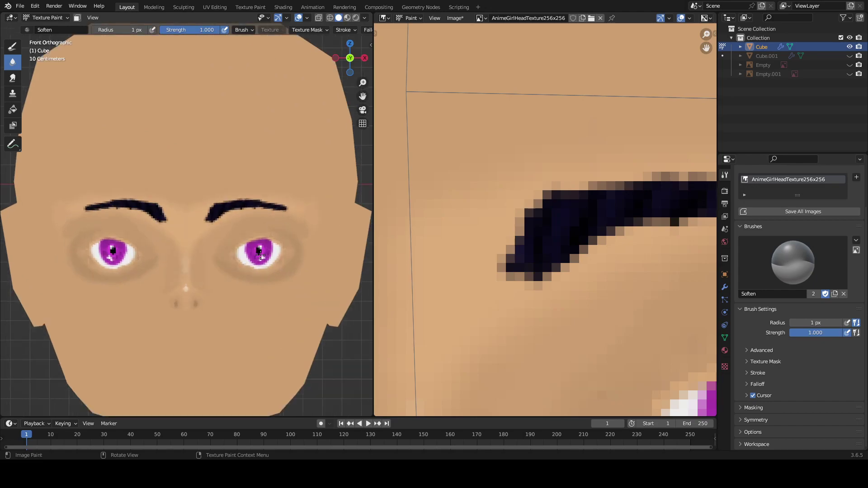
{"action": "scroll", "coordinate": [228, 265], "scroll_direction": "down", "scroll_amount": 2}
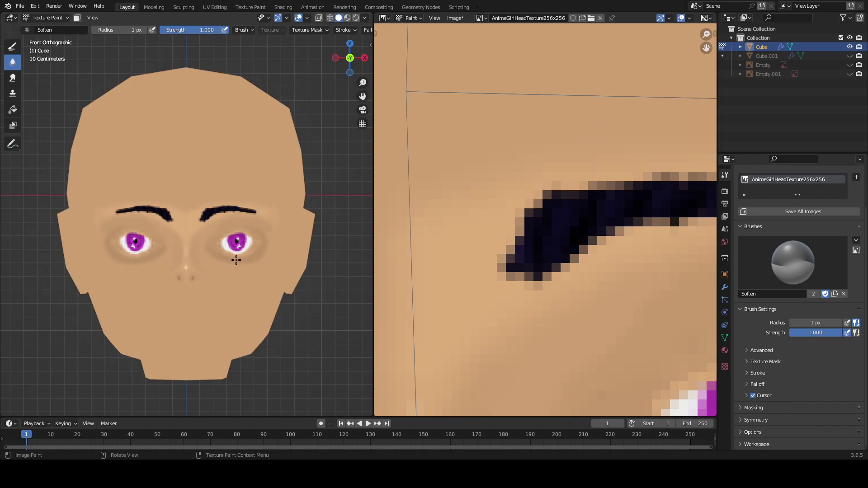
Switch to the TexDraw brush and sample the skin colour below the nose on the texture as the brush colour.
{"action": "middle_click_drag", "start_coordinate": [237, 280], "coordinate": [231, 192], "text": "shift"}
{"action": "scroll", "coordinate": [231, 192], "scroll_direction": "up", "scroll_amount": 3}
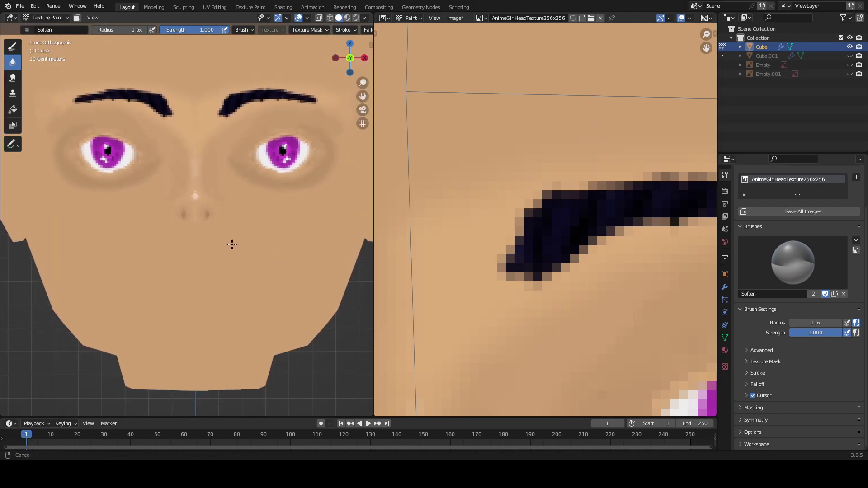
{"action": "scroll", "coordinate": [624, 292], "scroll_direction": "down", "scroll_amount": 6}
{"action": "middle_click_drag", "start_coordinate": [619, 307], "coordinate": [626, 184]}
{"action": "middle_click_drag", "start_coordinate": [606, 281], "coordinate": [620, 203]}
{"action": "scroll", "coordinate": [611, 262], "scroll_direction": "up", "scroll_amount": 4}
{"action": "middle_click_drag", "start_coordinate": [427, 199], "coordinate": [356, 206]}
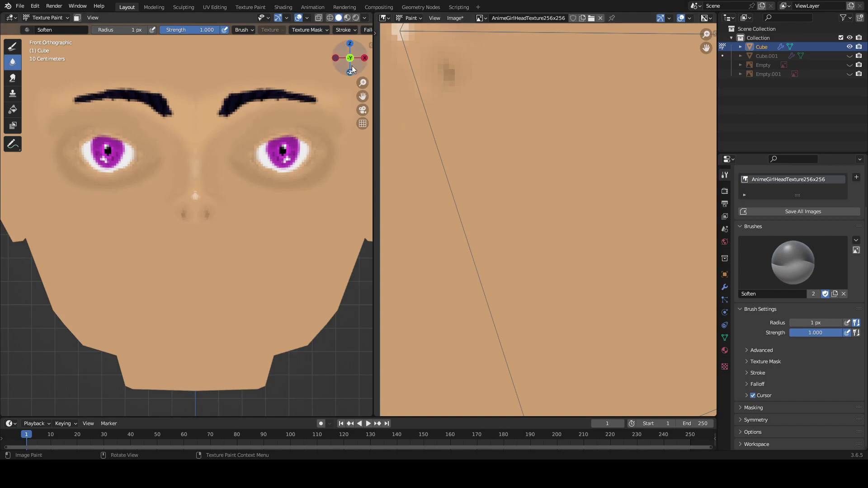
{"action": "left_click", "coordinate": [13, 45]}
{"action": "left_click", "coordinate": [102, 30]}
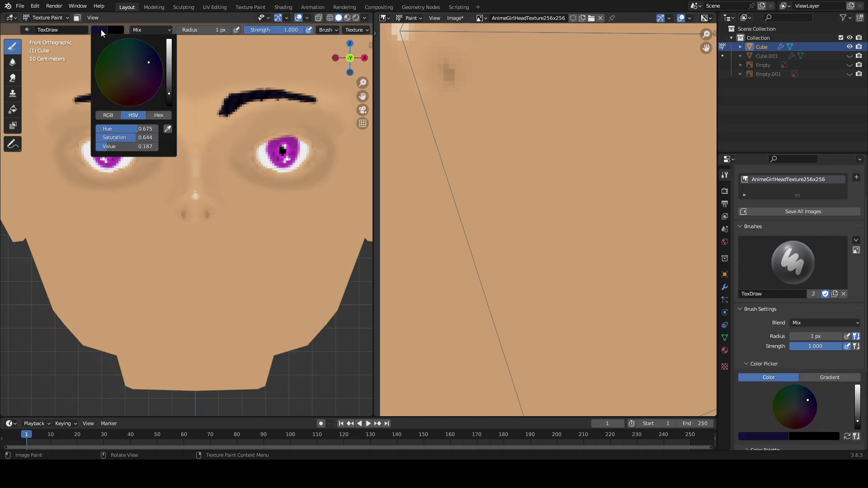
{"action": "left_click", "coordinate": [167, 129]}
{"action": "left_click", "coordinate": [453, 203]}
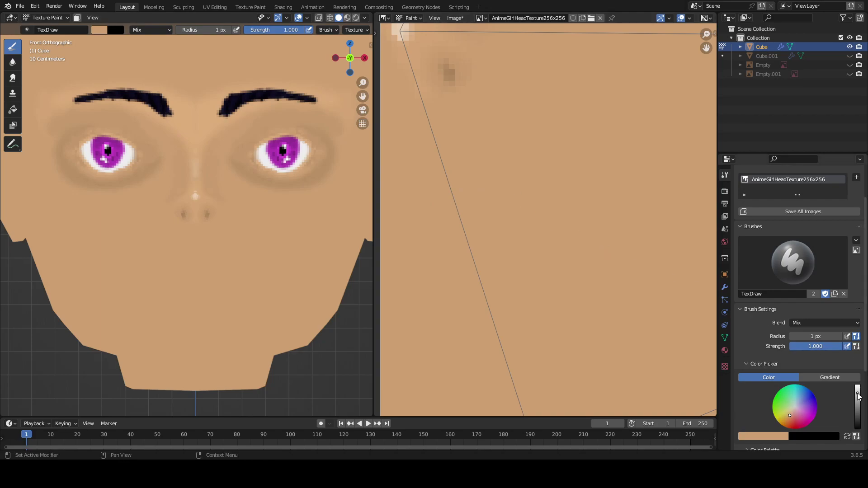
Darken the sampled skin colour to value 0.639 and set the brush radius to 4 px.
{"action": "left_click_drag", "start_coordinate": [858, 394], "coordinate": [857, 393]}
{"action": "left_click_drag", "start_coordinate": [857, 393], "coordinate": [857, 399]}
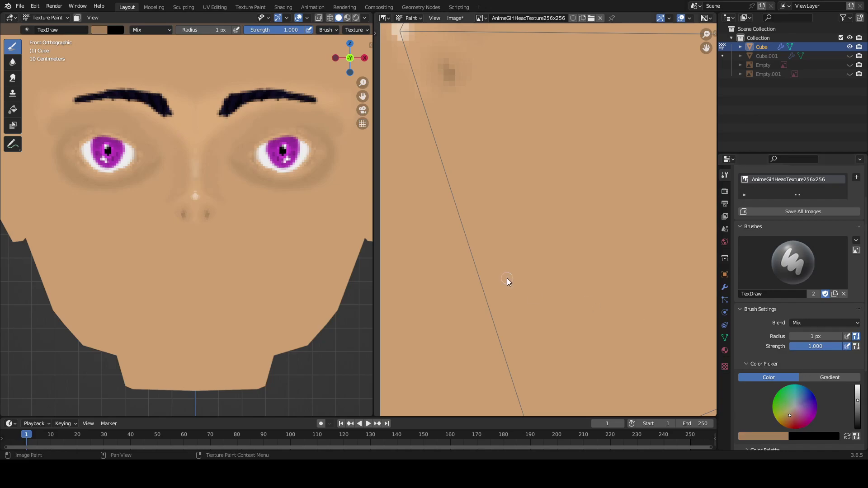
{"action": "left_click", "coordinate": [196, 31]}
{"action": "type", "text": "4"}
{"action": "key", "text": "Return"}
{"action": "scroll", "coordinate": [497, 251], "scroll_direction": "down", "scroll_amount": 3}
{"action": "scroll", "coordinate": [488, 247], "scroll_direction": "up", "scroll_amount": 2}
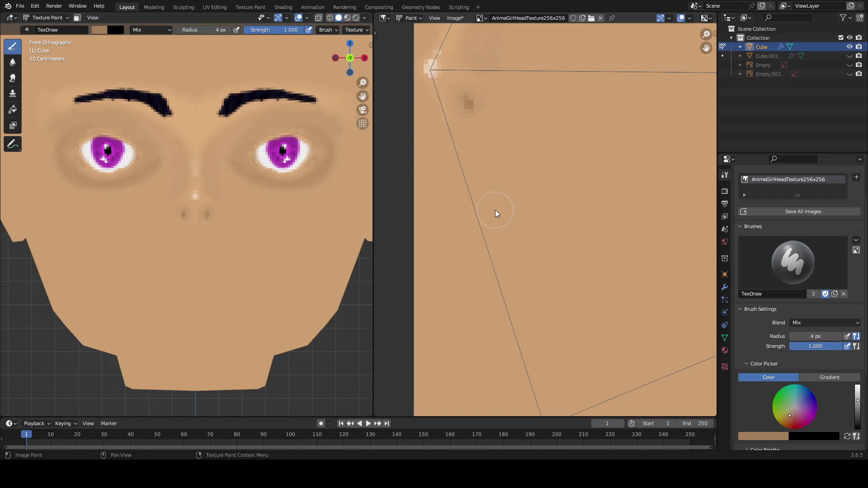
{"action": "mouse_move", "coordinate": [196, 288]}
{"action": "left_mouse_down"}
{"action": "mouse_move", "coordinate": [242, 288]}
{"action": "mouse_move", "coordinate": [194, 284]}
{"action": "mouse_move", "coordinate": [239, 279]}
{"action": "left_mouse_up"}
{"action": "key", "text": "ctrl+z"}
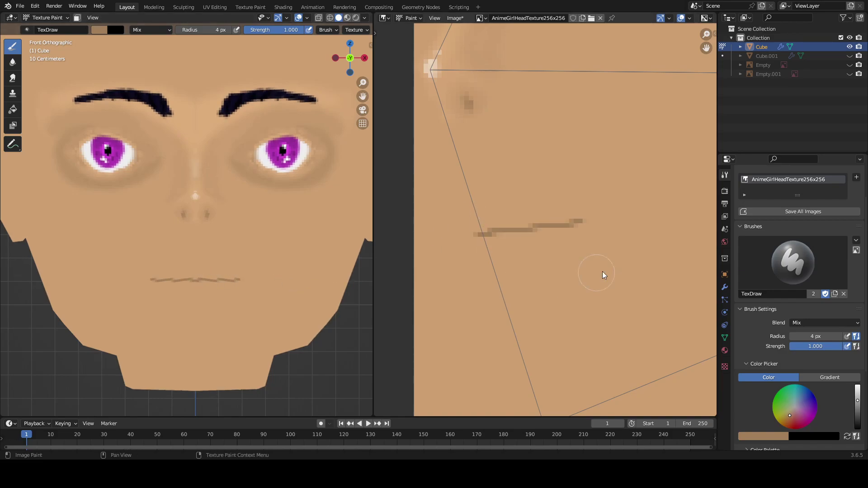
{"action": "scroll", "coordinate": [564, 247], "scroll_direction": "down", "scroll_amount": 1}
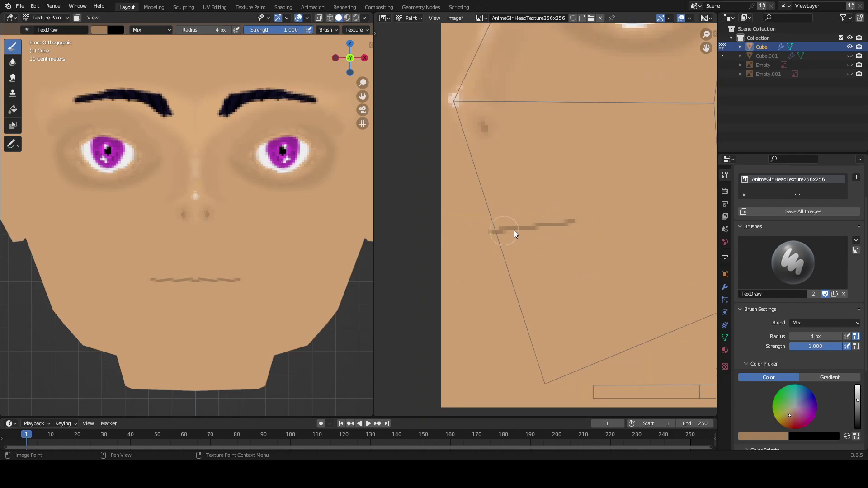
{"action": "key", "text": "ctrl+z"}
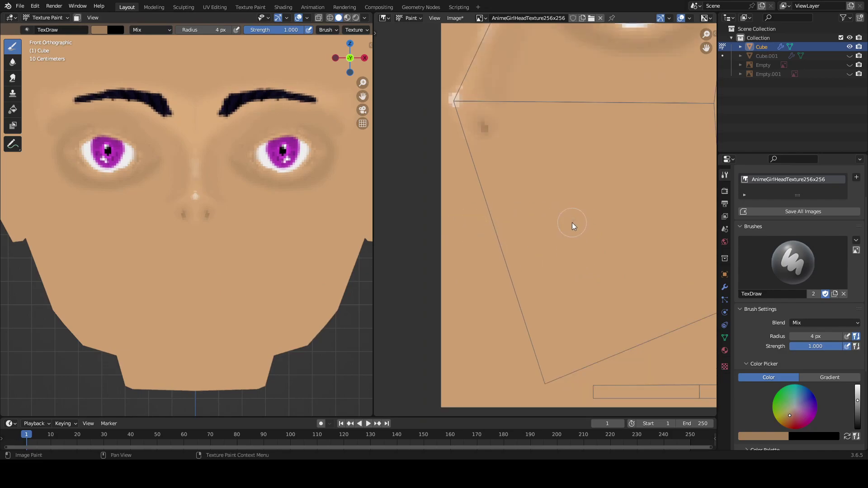
{"action": "key", "text": "ctrl+shift+z"}
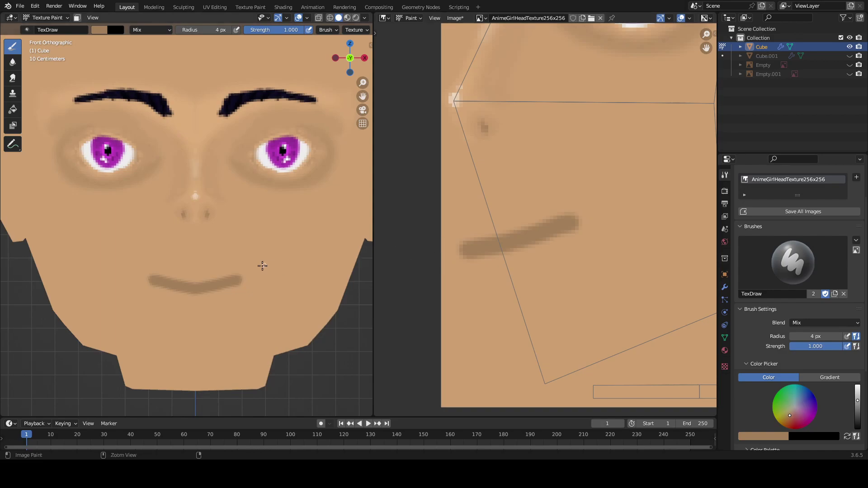
{"action": "key", "text": "ctrl+z"}
{"action": "key", "text": "ctrl+shift+z"}
{"action": "key", "text": "ctrl+z"}
Paint a thin, darker horizontal mouth line across the centre of the face below the nose.
{"action": "left_click_drag", "start_coordinate": [156, 279], "coordinate": [234, 279]}
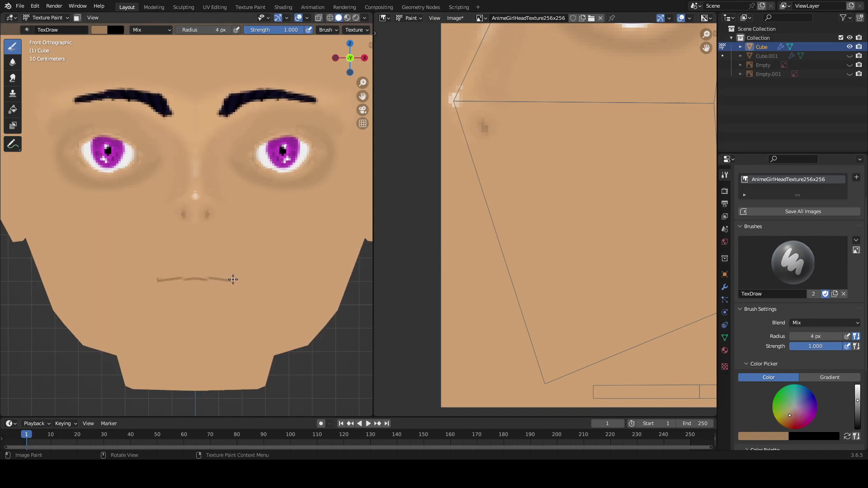
{"action": "left_click_drag", "start_coordinate": [236, 278], "coordinate": [226, 278]}
{"action": "left_click", "coordinate": [100, 30]}
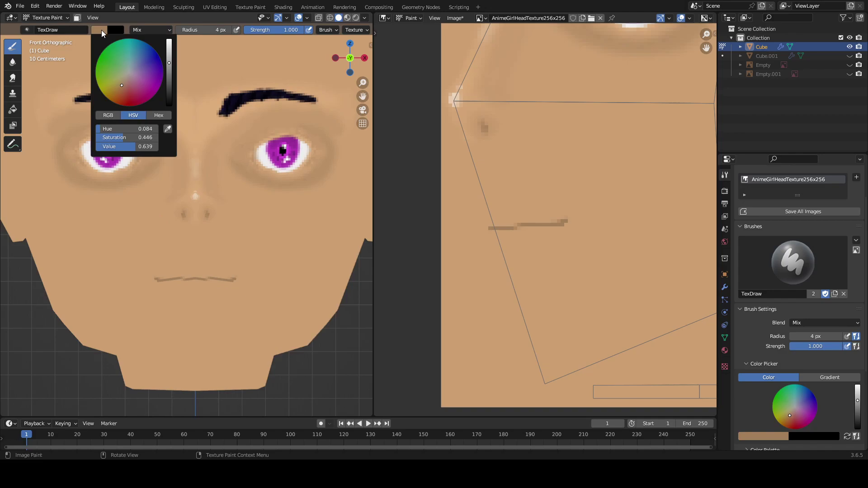
Set the brush radius to 2 px and fill in the upper and lower lip shapes around the mouth line on the texture.
{"action": "left_click", "coordinate": [192, 29]}
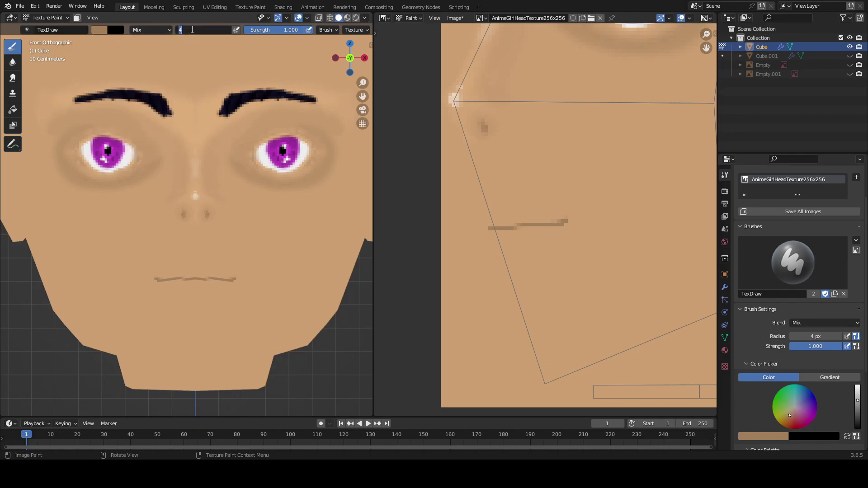
{"action": "type", "text": "2"}
{"action": "key", "text": "Return"}
{"action": "scroll", "coordinate": [513, 215], "scroll_direction": "up", "scroll_amount": 1}
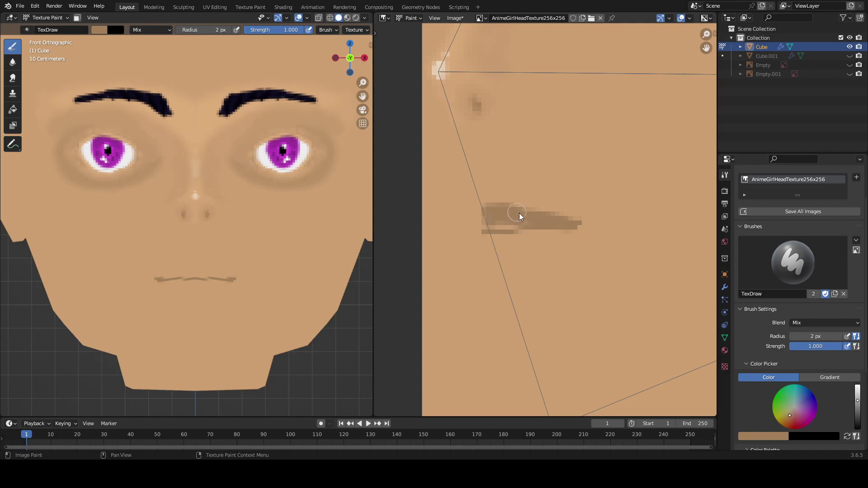
{"action": "left_click_drag", "start_coordinate": [516, 213], "coordinate": [508, 222]}
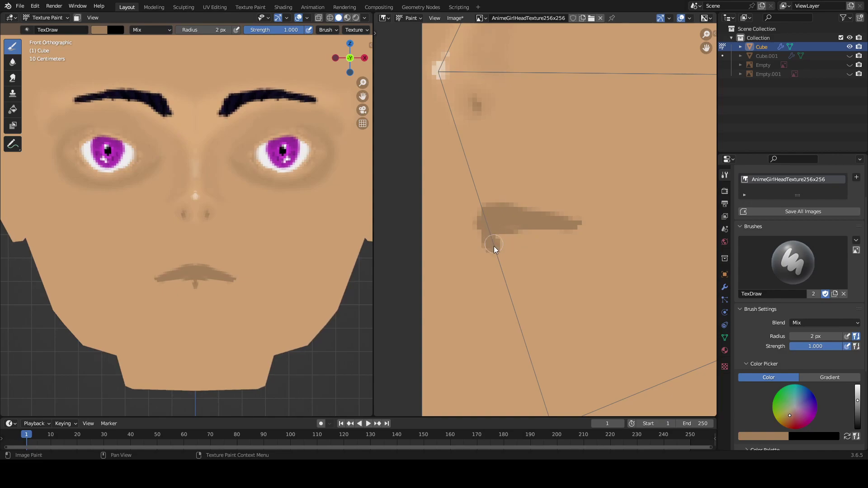
{"action": "mouse_move", "coordinate": [522, 237]}
{"action": "left_mouse_down"}
{"action": "mouse_move", "coordinate": [533, 237]}
{"action": "mouse_move", "coordinate": [481, 239]}
{"action": "left_mouse_up"}
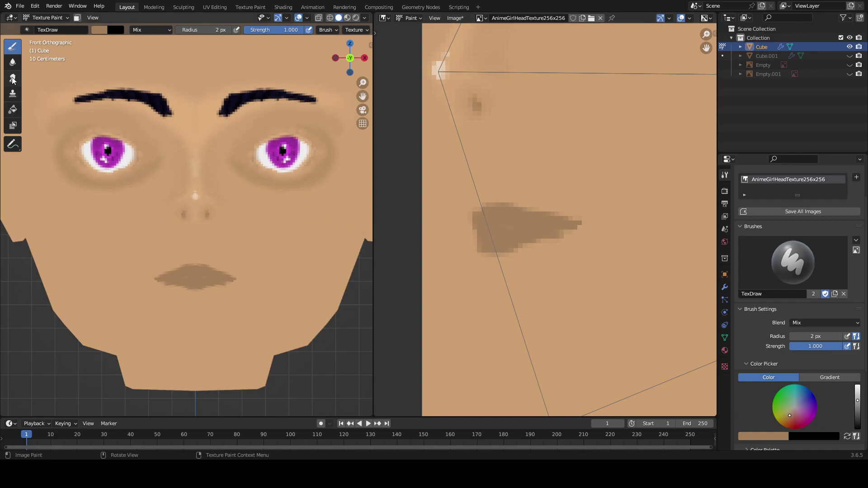
Examine the painted lips on the head from several angles and distances, ending in the front view.
{"action": "scroll", "coordinate": [248, 224], "scroll_direction": "down", "scroll_amount": 3}
{"action": "mouse_move", "coordinate": [248, 224]}
{"action": "middle_mouse_down"}
{"action": "mouse_move", "coordinate": [284, 228]}
{"action": "mouse_move", "coordinate": [234, 224]}
{"action": "middle_mouse_up"}
{"action": "scroll", "coordinate": [234, 228], "scroll_direction": "up", "scroll_amount": 5}
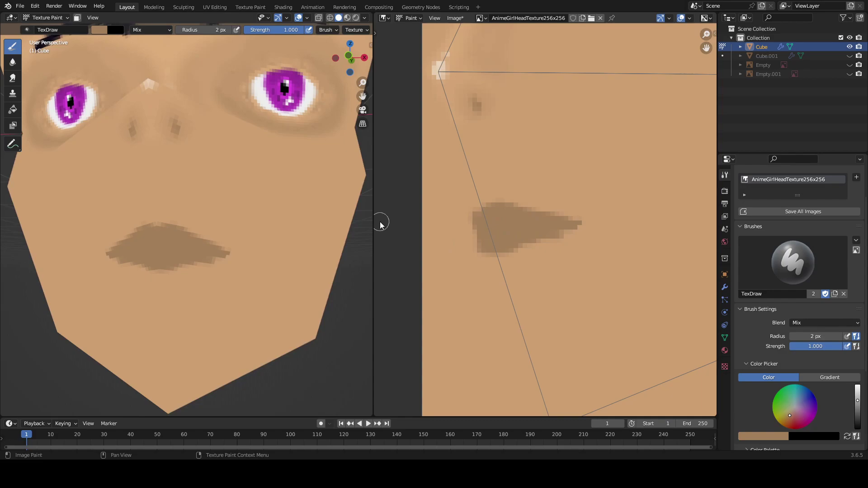
{"action": "middle_click_drag", "start_coordinate": [351, 219], "coordinate": [183, 240]}
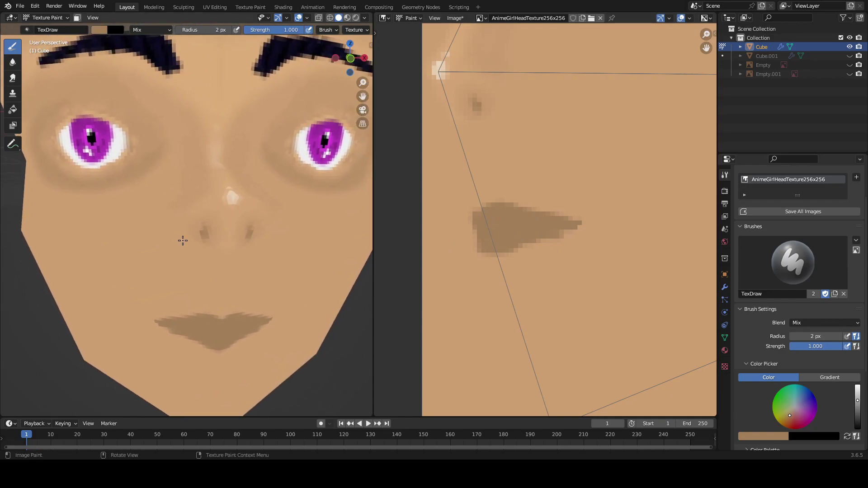
{"action": "scroll", "coordinate": [194, 240], "scroll_direction": "down", "scroll_amount": 8}
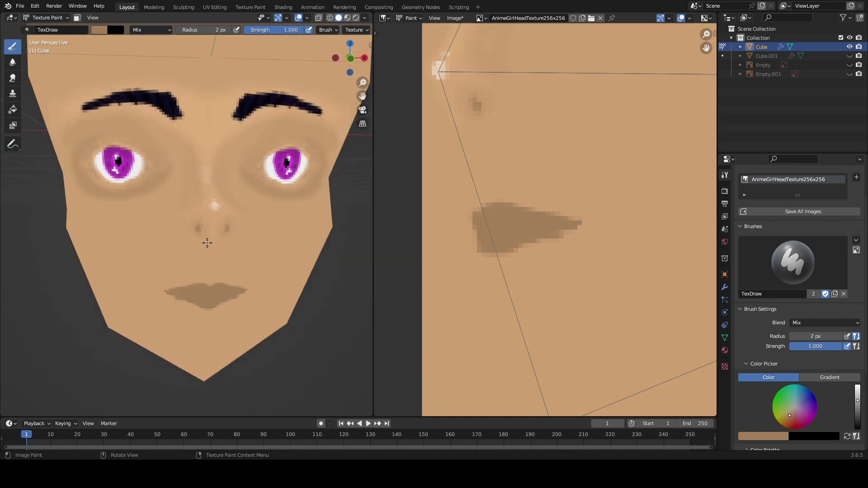
{"action": "scroll", "coordinate": [208, 244], "scroll_direction": "up", "scroll_amount": 8}
{"action": "scroll", "coordinate": [222, 294], "scroll_direction": "up", "scroll_amount": 4}
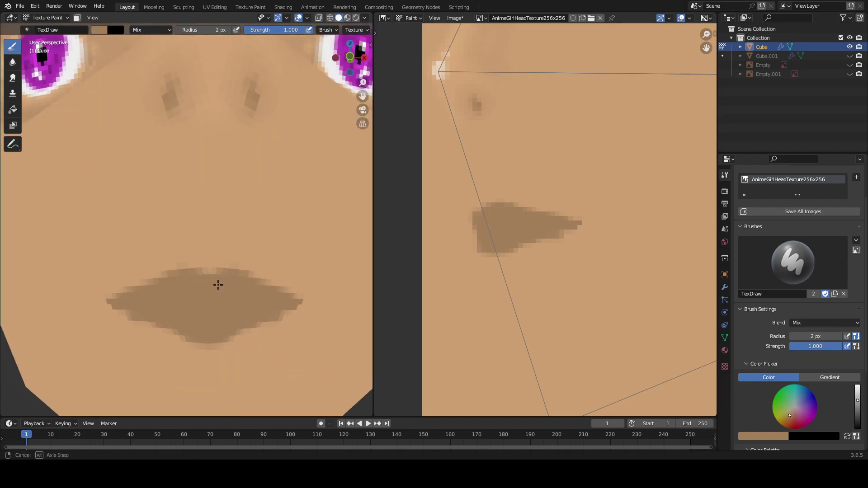
{"action": "scroll", "coordinate": [212, 244], "scroll_direction": "down", "scroll_amount": 10}
{"action": "scroll", "coordinate": [212, 244], "scroll_direction": "up", "scroll_amount": 6}
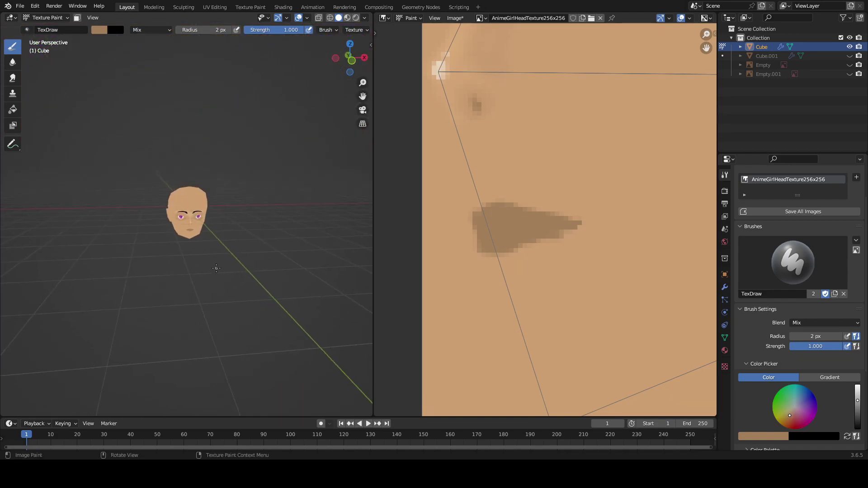
{"action": "middle_click_drag", "start_coordinate": [224, 249], "coordinate": [198, 246]}
{"action": "scroll", "coordinate": [198, 246], "scroll_direction": "up", "scroll_amount": 2}
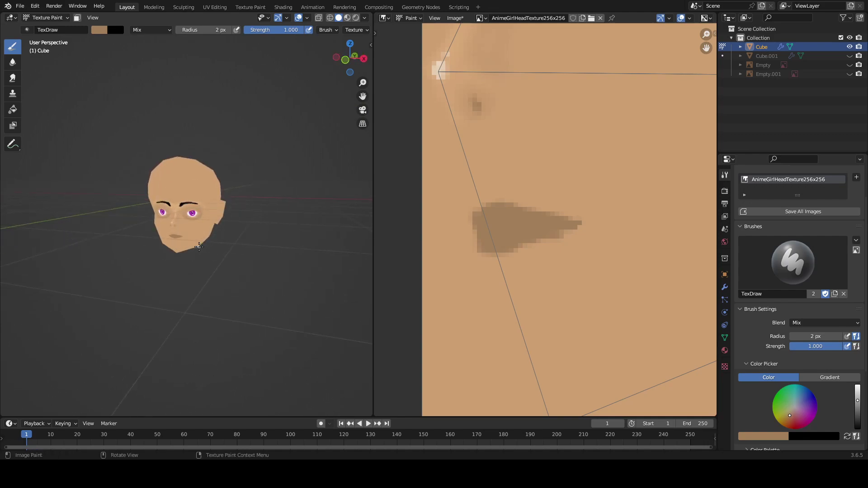
{"action": "scroll", "coordinate": [199, 247], "scroll_direction": "up", "scroll_amount": 1}
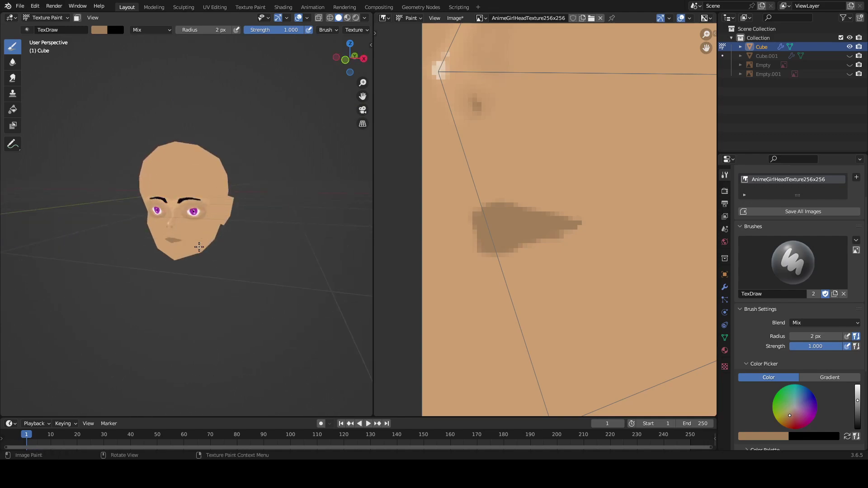
{"action": "middle_click_drag", "start_coordinate": [199, 246], "coordinate": [194, 247]}
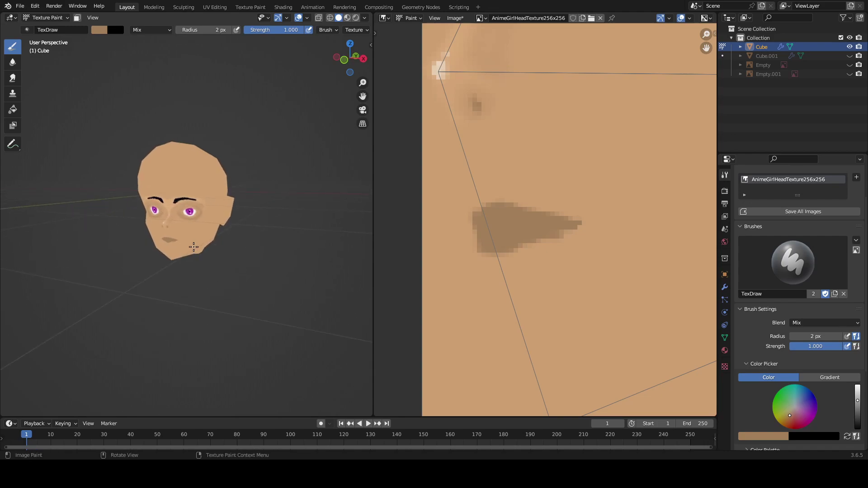
{"action": "key", "text": "KP_1"}
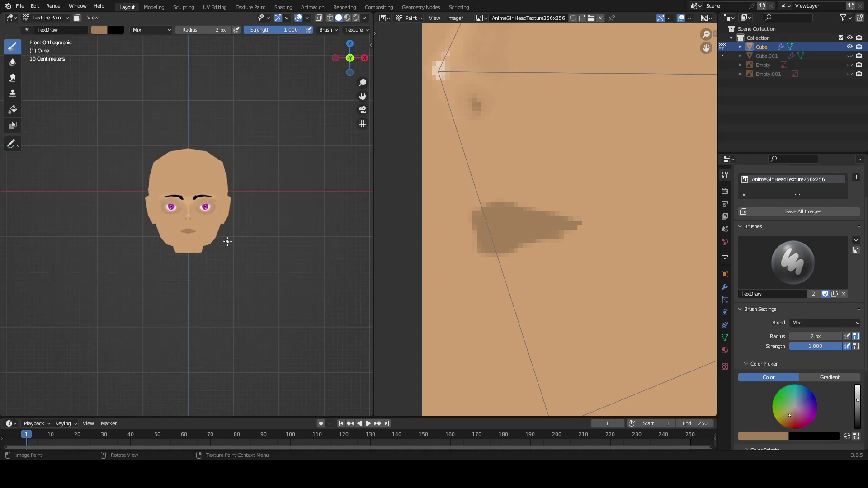
{"action": "scroll", "coordinate": [227, 241], "scroll_direction": "up", "scroll_amount": 6}
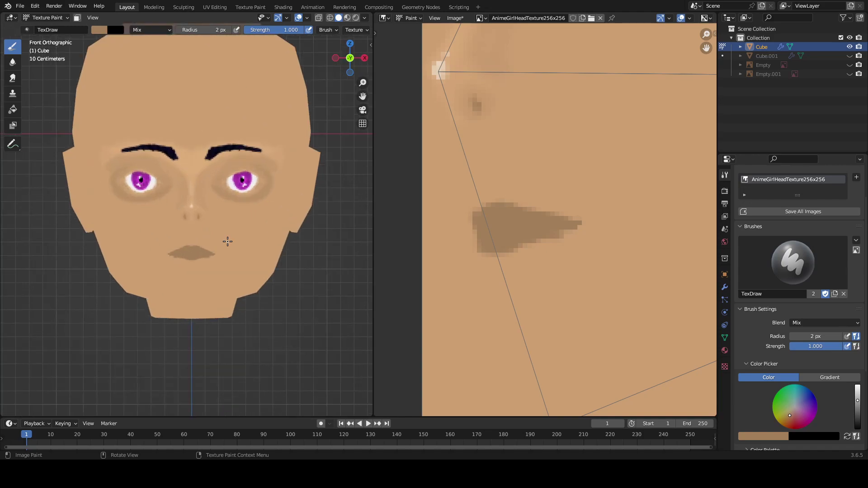
{"action": "scroll", "coordinate": [227, 242], "scroll_direction": "up", "scroll_amount": 1}
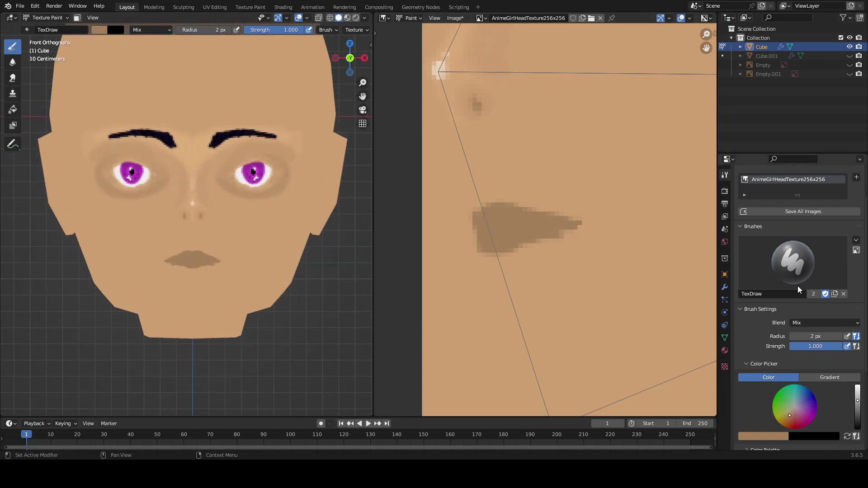
Darken the brush colour to value 0.589 and shade the middle of the lips, reducing the TexDraw brush radius to 1 px.
{"action": "left_click", "coordinate": [858, 400]}
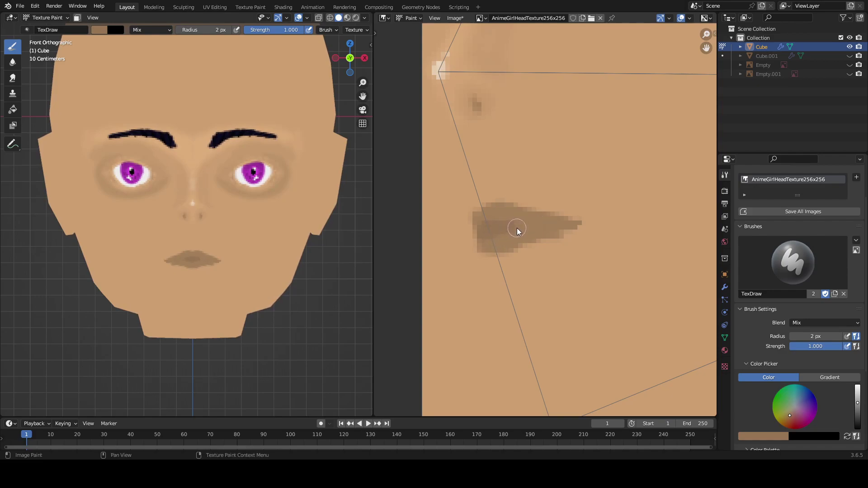
{"action": "left_click", "coordinate": [193, 33]}
{"action": "left_click", "coordinate": [12, 63]}
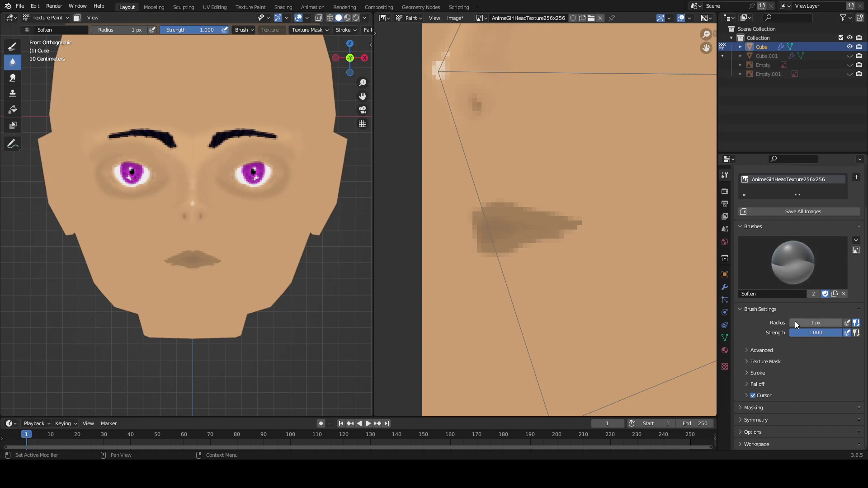
{"action": "left_click", "coordinate": [13, 46]}
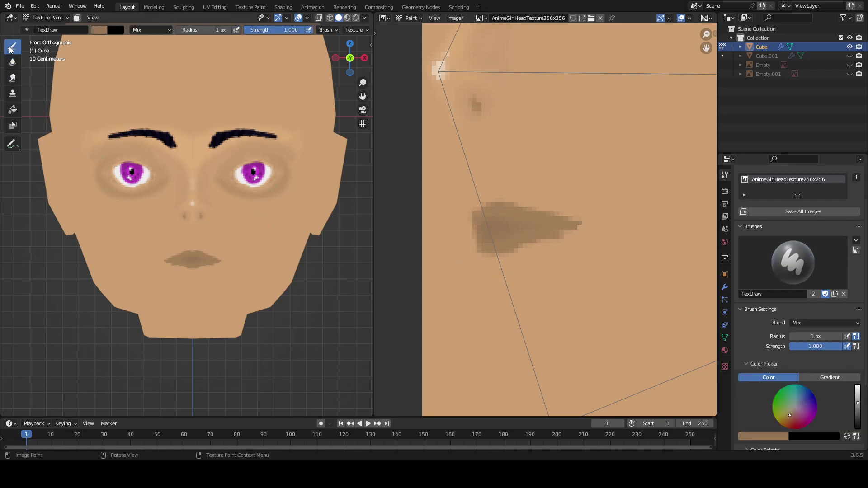
Lighten the brush colour and paint 1 px highlights inside the upper and lower lips, leaving the darker parting line between them.
{"action": "left_click", "coordinate": [762, 435]}
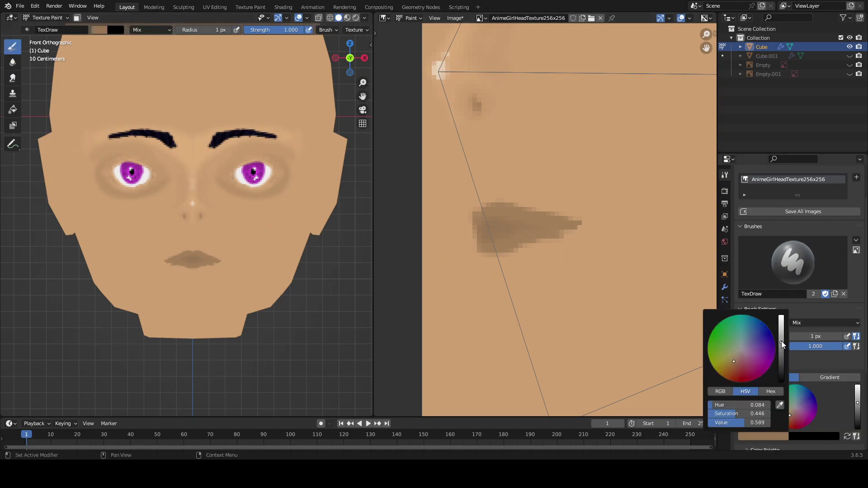
{"action": "left_click_drag", "start_coordinate": [781, 342], "coordinate": [782, 332]}
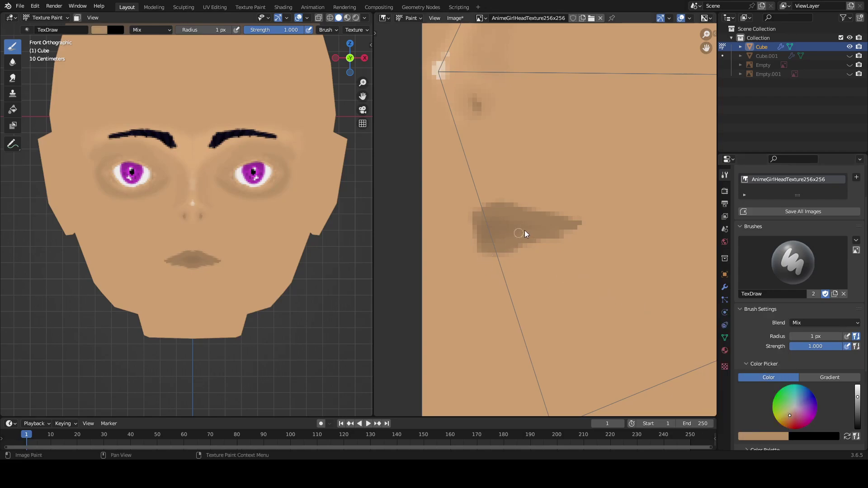
{"action": "scroll", "coordinate": [534, 221], "scroll_direction": "up", "scroll_amount": 2}
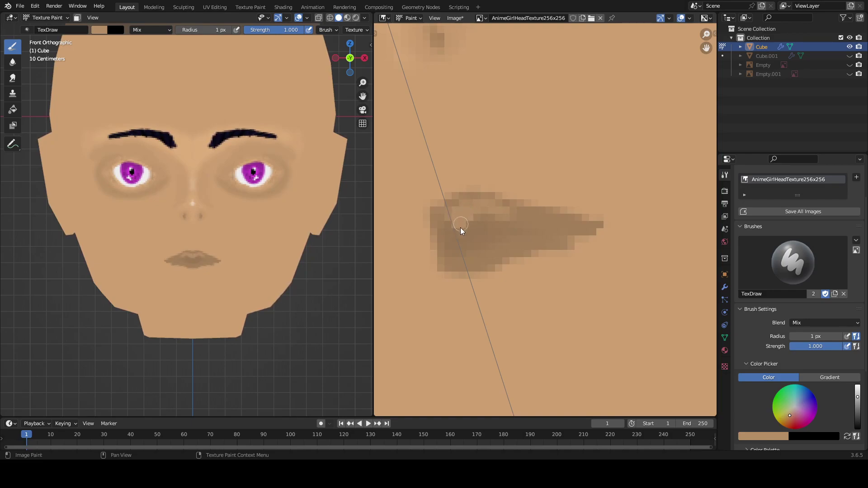
{"action": "mouse_move", "coordinate": [540, 225]}
{"action": "left_mouse_down"}
{"action": "mouse_move", "coordinate": [554, 220]}
{"action": "mouse_move", "coordinate": [536, 214]}
{"action": "left_mouse_up"}
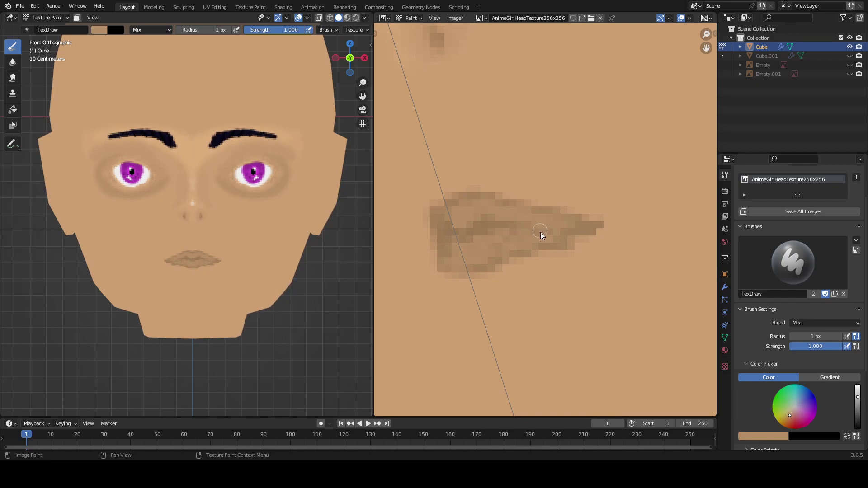
Blend the shading of the upper and lower lips with the Soften brush at a 2 px radius.
{"action": "left_click", "coordinate": [11, 63]}
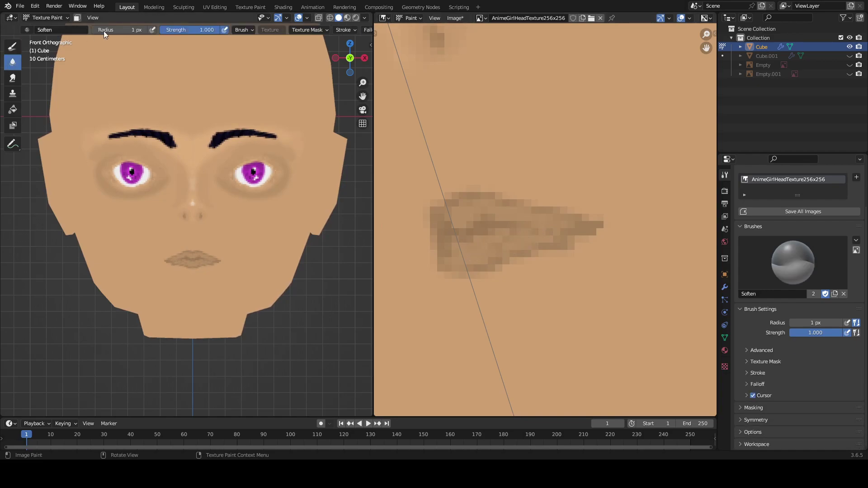
{"action": "left_click", "coordinate": [129, 28]}
{"action": "mouse_move", "coordinate": [521, 212]}
{"action": "left_mouse_down"}
{"action": "mouse_move", "coordinate": [561, 221]}
{"action": "mouse_move", "coordinate": [455, 208]}
{"action": "left_mouse_up"}
{"action": "left_click_drag", "start_coordinate": [487, 267], "coordinate": [569, 240]}
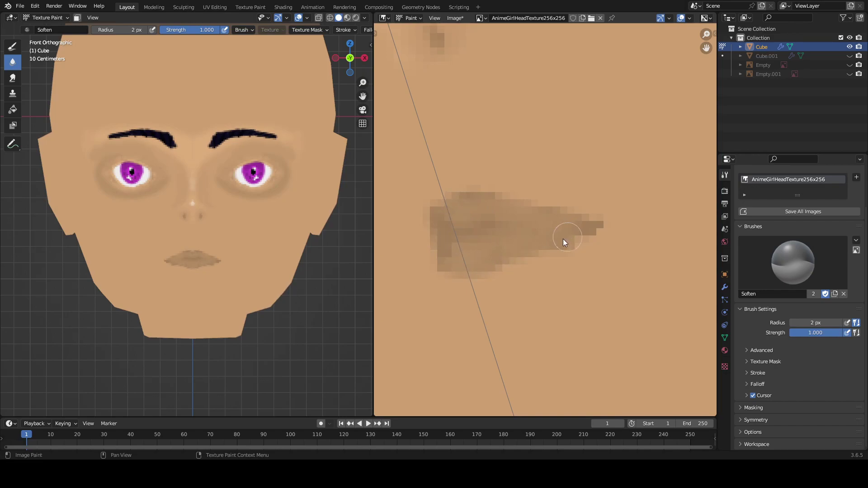
{"action": "mouse_move", "coordinate": [212, 253]}
{"action": "middle_mouse_down"}
{"action": "mouse_move", "coordinate": [253, 259]}
{"action": "mouse_move", "coordinate": [210, 254]}
{"action": "middle_mouse_up"}
{"action": "scroll", "coordinate": [187, 254], "scroll_direction": "up", "scroll_amount": 5}
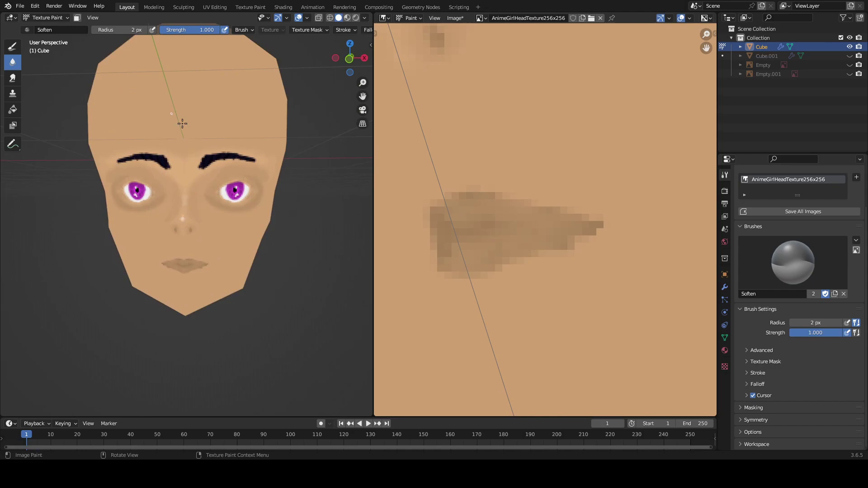
{"action": "scroll", "coordinate": [203, 243], "scroll_direction": "up", "scroll_amount": 3}
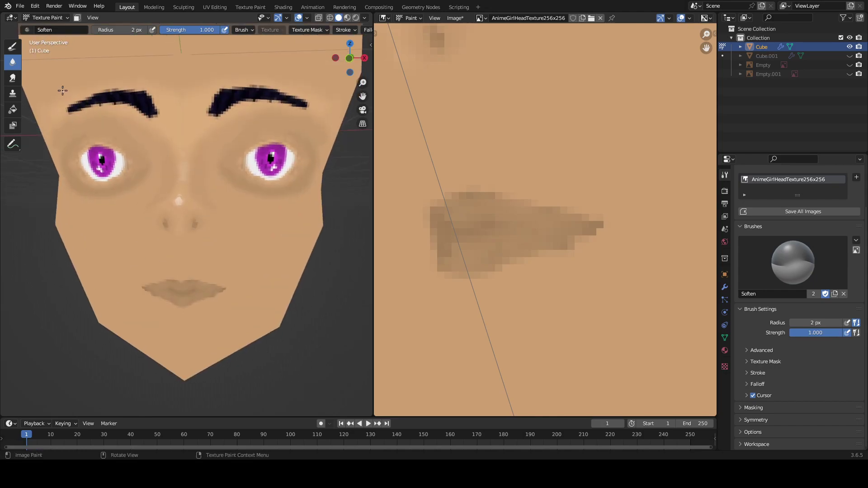
Switch to the TexDraw brush, set its colour to pure white and reduce its radius to 1 px.
{"action": "left_click", "coordinate": [13, 47]}
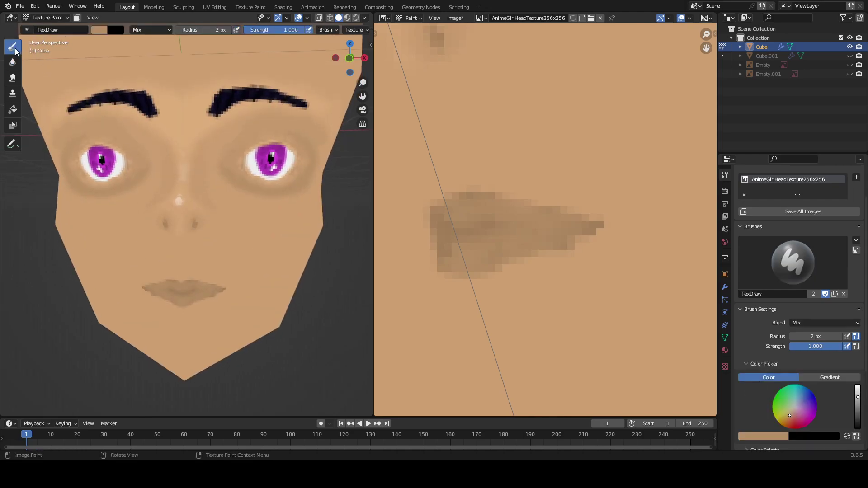
{"action": "left_click", "coordinate": [99, 30]}
{"action": "left_click_drag", "start_coordinate": [137, 134], "coordinate": [97, 136]}
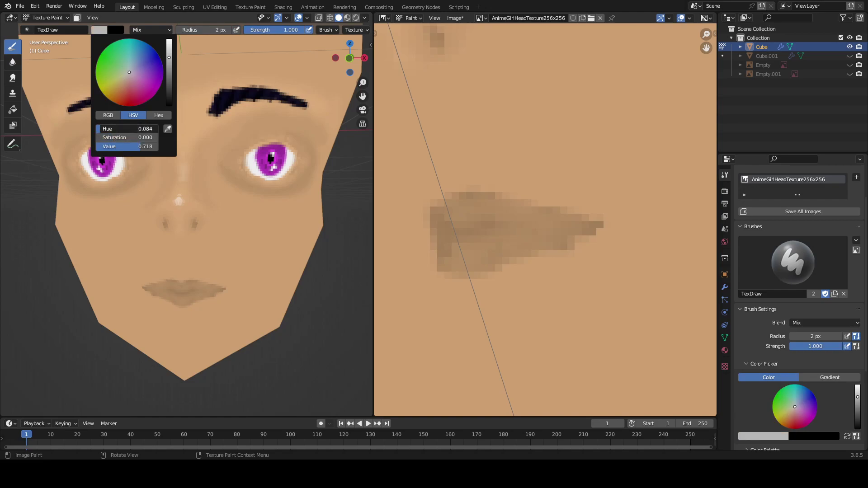
{"action": "left_click_drag", "start_coordinate": [168, 52], "coordinate": [169, 39]}
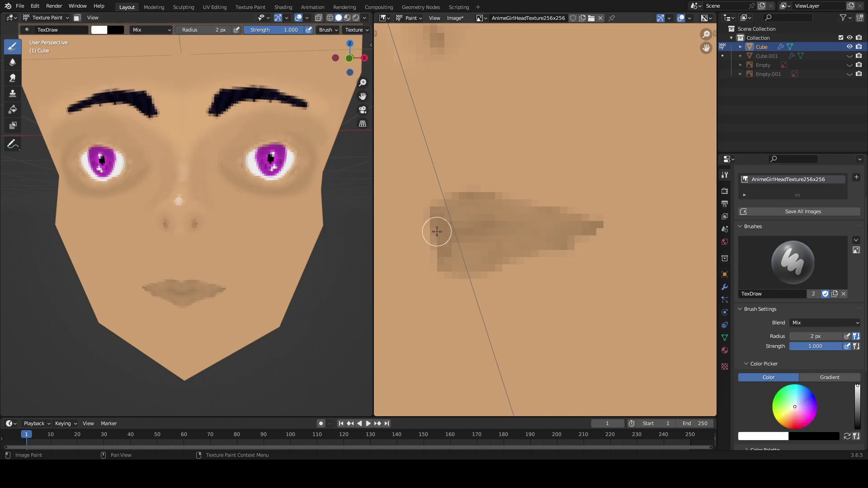
{"action": "left_click", "coordinate": [179, 29]}
{"action": "middle_click_drag", "start_coordinate": [271, 217], "coordinate": [270, 206]}
{"action": "scroll", "coordinate": [270, 206], "scroll_direction": "up", "scroll_amount": 5}
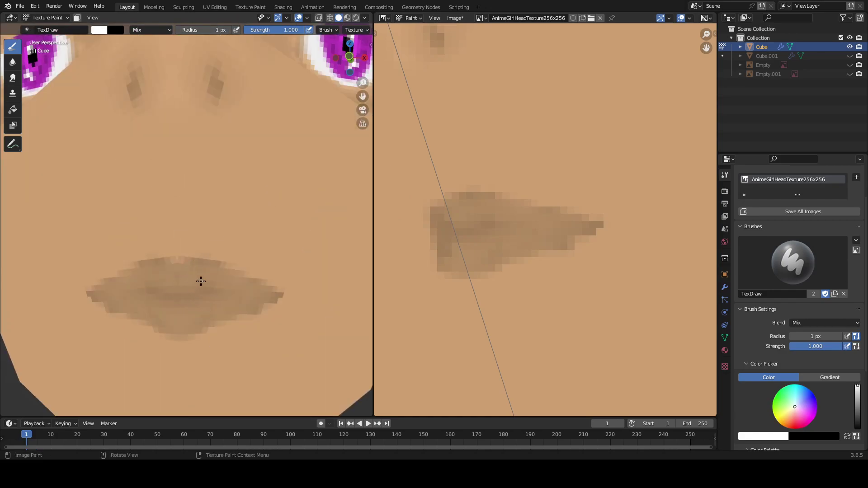
{"action": "left_click", "coordinate": [462, 217]}
{"action": "left_click", "coordinate": [461, 221]}
{"action": "key", "text": "ctrl+z"}
{"action": "key", "text": "ctrl+z"}
{"action": "key", "text": "ctrl+z"}
{"action": "key", "text": "ctrl+shift+z"}
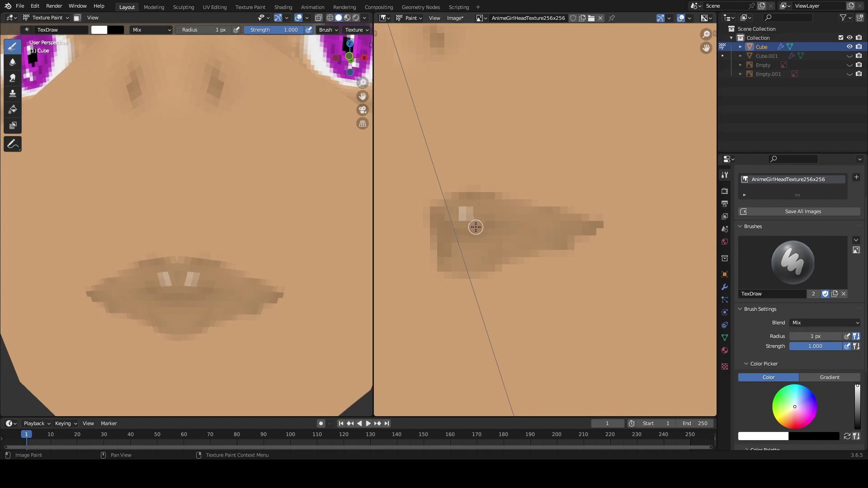
{"action": "key", "text": "ctrl+z"}
{"action": "key", "text": "ctrl+shift+z"}
{"action": "key", "text": "ctrl+z"}
Paint a small white highlight on the upper lip at the face's centre line, extending diagonally outward.
{"action": "left_click", "coordinate": [451, 216]}
{"action": "left_click", "coordinate": [449, 216]}
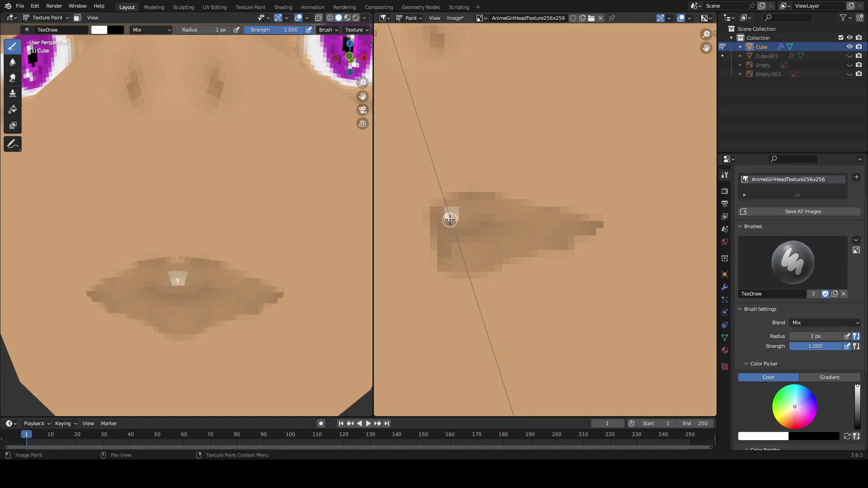
{"action": "left_click", "coordinate": [462, 210]}
{"action": "key", "text": "ctrl+z"}
{"action": "left_click", "coordinate": [458, 209]}
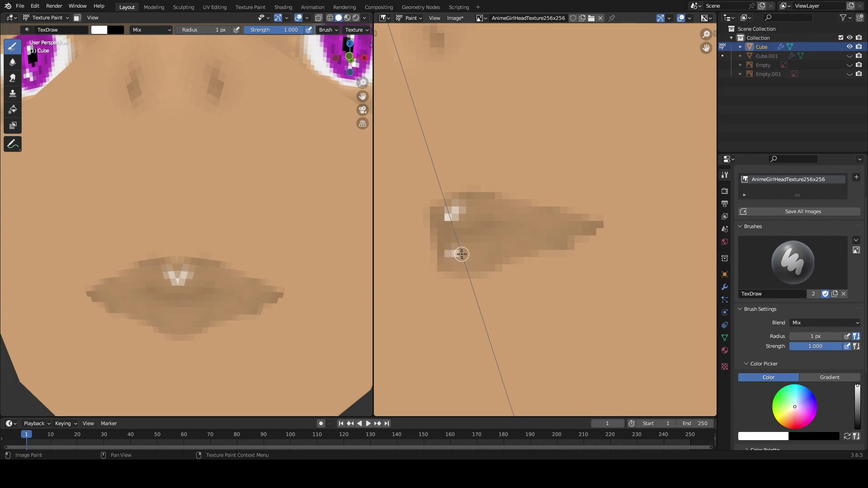
Paint two small white highlight spots on the lower lip, stepping up and outward from its middle.
{"action": "left_click_drag", "start_coordinate": [469, 251], "coordinate": [465, 260]}
{"action": "key", "text": "ctrl+z"}
{"action": "key", "text": "ctrl+z"}
{"action": "left_click", "coordinate": [466, 253]}
{"action": "left_click", "coordinate": [478, 247]}
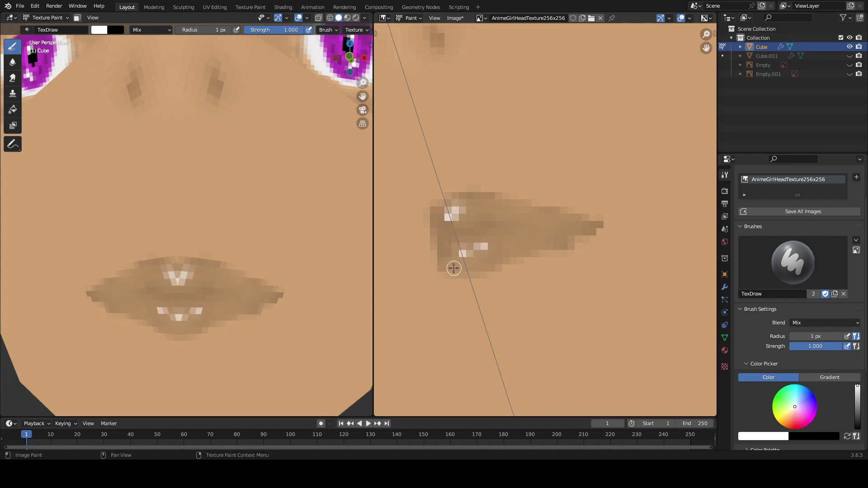
Check the lip highlights on the head from the front and at an angle, and undo them on both lips.
{"action": "scroll", "coordinate": [193, 236], "scroll_direction": "down", "scroll_amount": 6}
{"action": "scroll", "coordinate": [240, 244], "scroll_direction": "up", "scroll_amount": 8}
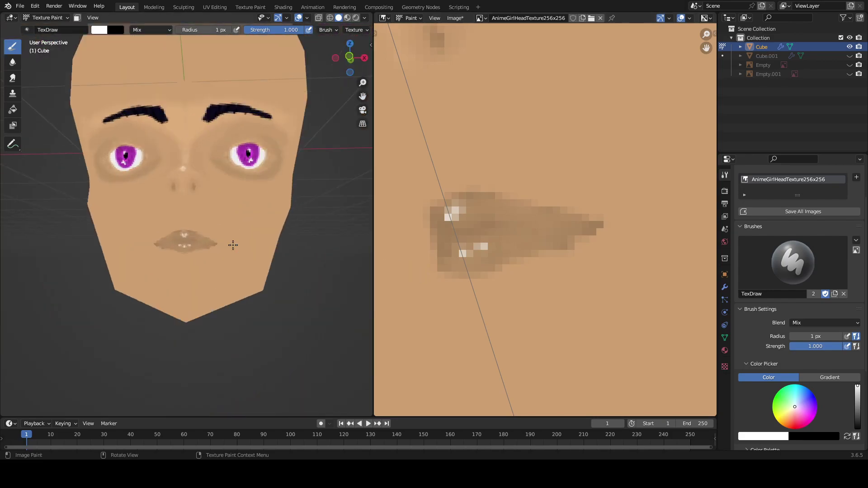
{"action": "left_click", "coordinate": [448, 244]}
{"action": "key", "text": "ctrl+z"}
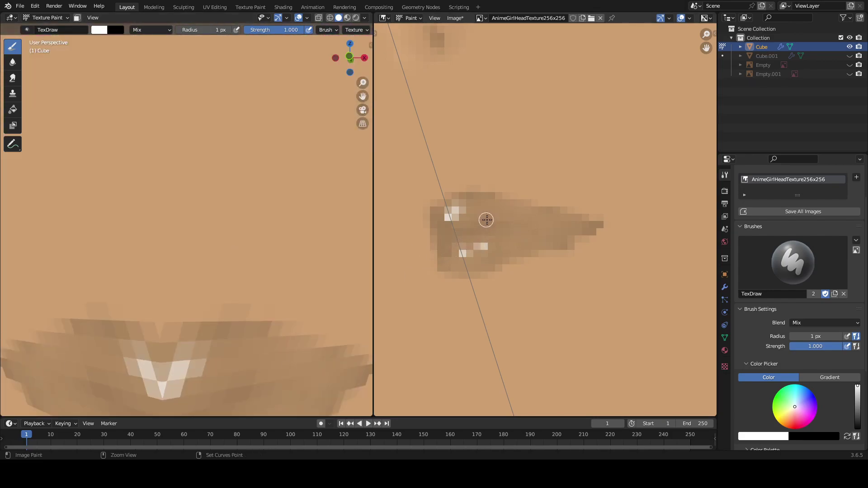
{"action": "left_click", "coordinate": [492, 211]}
{"action": "scroll", "coordinate": [314, 231], "scroll_direction": "down", "scroll_amount": 5}
{"action": "middle_click_drag", "start_coordinate": [285, 243], "coordinate": [200, 265]}
{"action": "scroll", "coordinate": [257, 260], "scroll_direction": "up", "scroll_amount": 3}
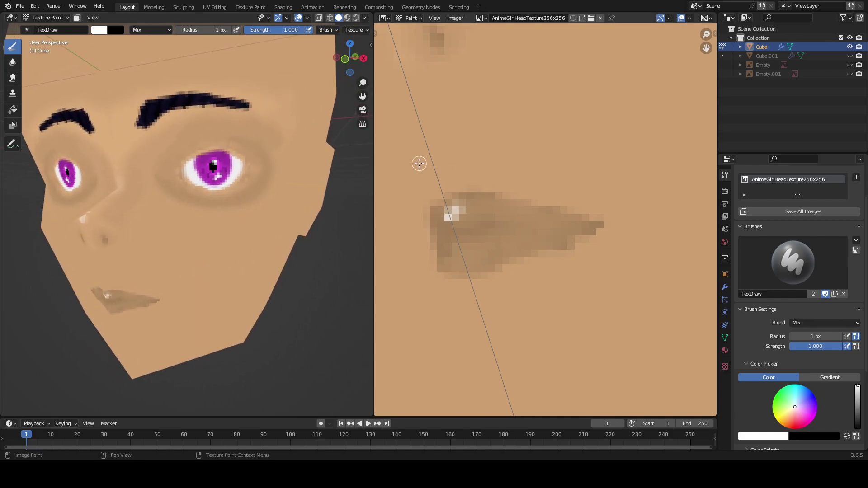
{"action": "scroll", "coordinate": [449, 208], "scroll_direction": "down", "scroll_amount": 3}
{"action": "scroll", "coordinate": [175, 228], "scroll_direction": "down", "scroll_amount": 5}
{"action": "middle_click_drag", "start_coordinate": [175, 228], "coordinate": [251, 242]}
{"action": "scroll", "coordinate": [252, 242], "scroll_direction": "up", "scroll_amount": 8}
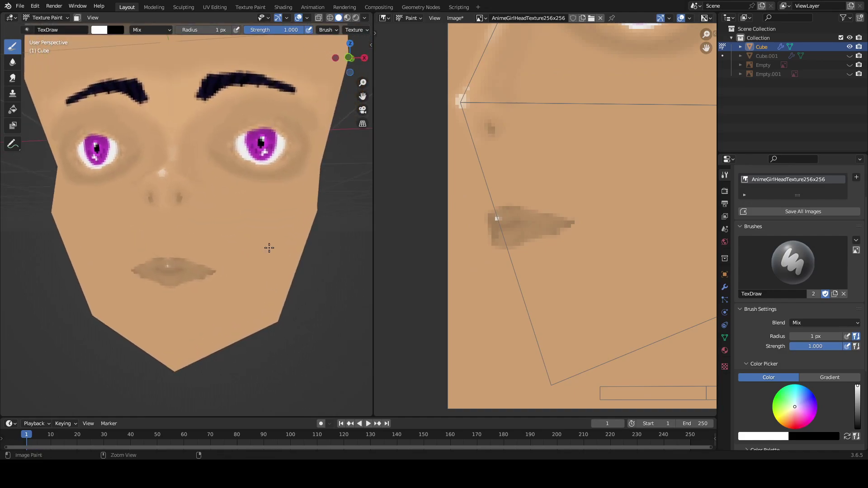
{"action": "scroll", "coordinate": [500, 260], "scroll_direction": "up", "scroll_amount": 3}
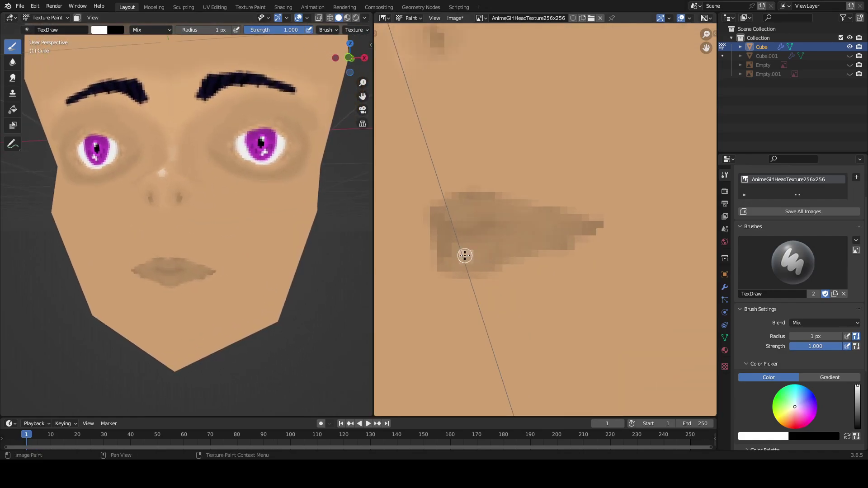
Paint a 1 px white highlight on the lower lip and a matching one directly above it on the upper lip.
{"action": "left_click", "coordinate": [470, 253]}
{"action": "left_click", "coordinate": [463, 216]}
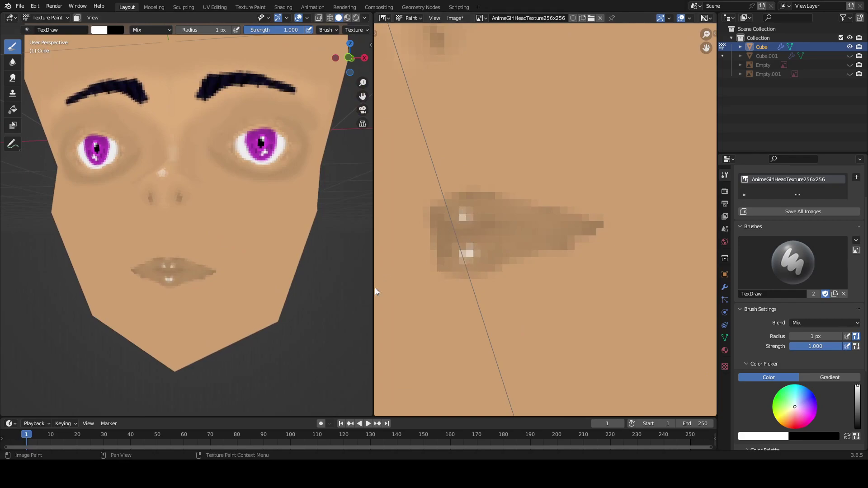
{"action": "key", "text": "ctrl+z"}
{"action": "left_click", "coordinate": [455, 217]}
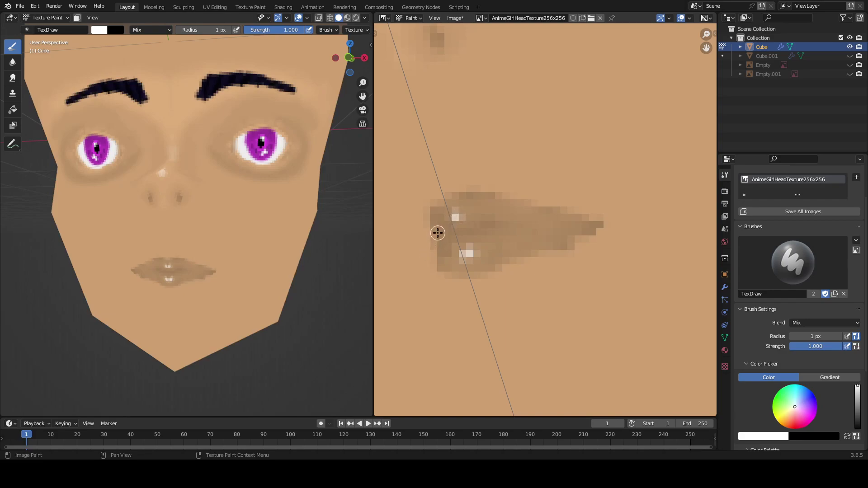
{"action": "key", "text": "ctrl+z"}
{"action": "left_click", "coordinate": [469, 215]}
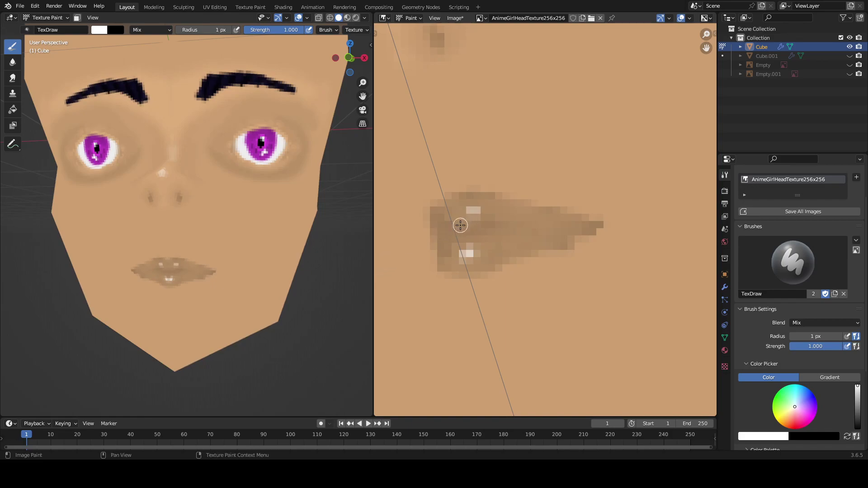
{"action": "key", "text": "ctrl+z"}
{"action": "left_click", "coordinate": [466, 208]}
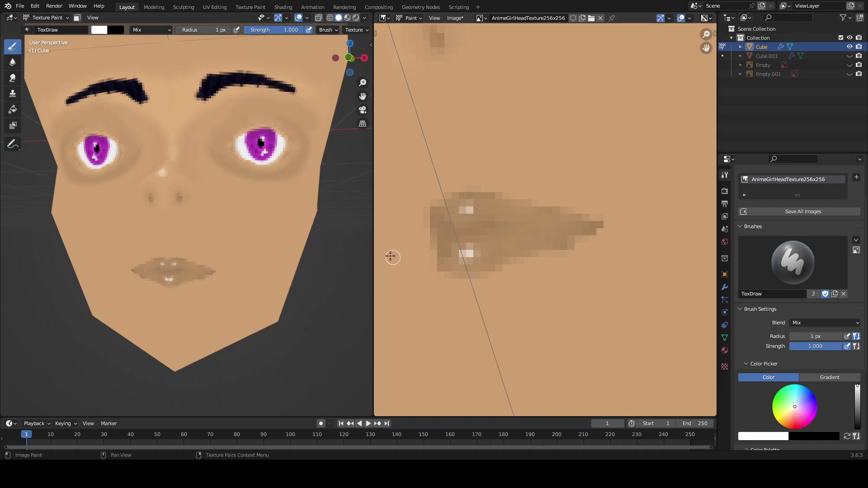
Sample the skin tone from the texture beside the lips as the brush colour and darken it slightly.
{"action": "scroll", "coordinate": [280, 249], "scroll_direction": "down", "scroll_amount": 6}
{"action": "middle_click_drag", "start_coordinate": [275, 250], "coordinate": [217, 255]}
{"action": "scroll", "coordinate": [216, 255], "scroll_direction": "up", "scroll_amount": 2}
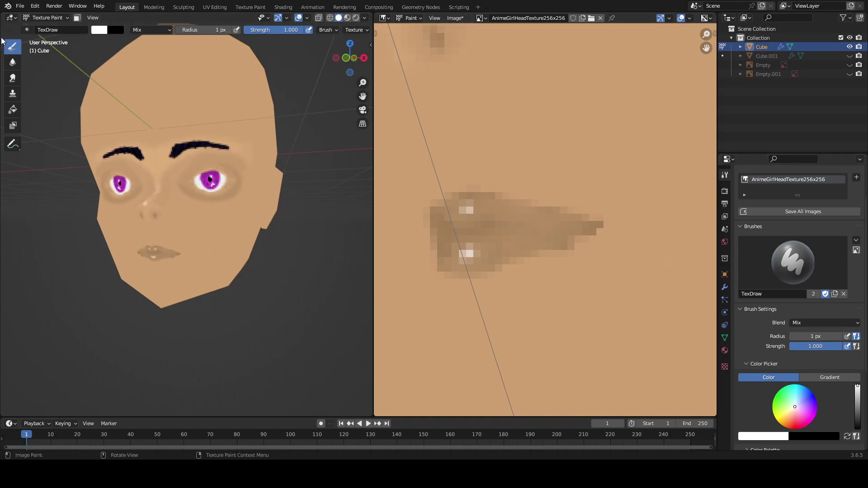
{"action": "left_click", "coordinate": [97, 30]}
{"action": "left_click", "coordinate": [168, 129]}
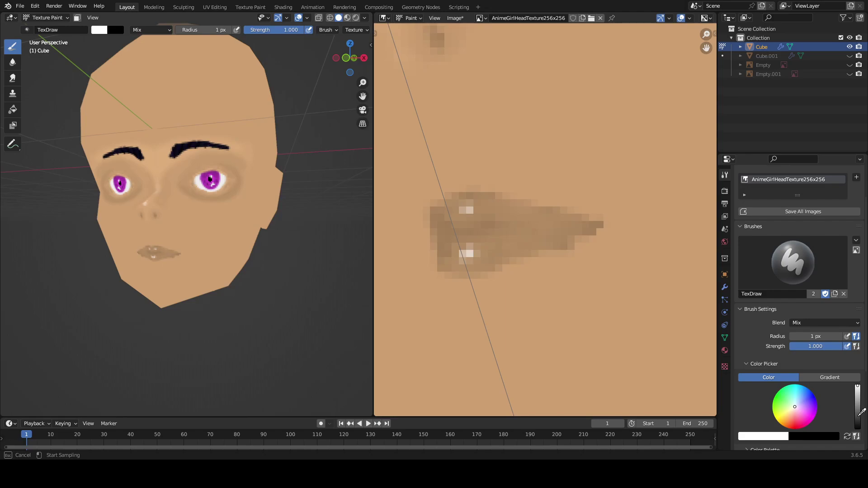
{"action": "left_click", "coordinate": [399, 290]}
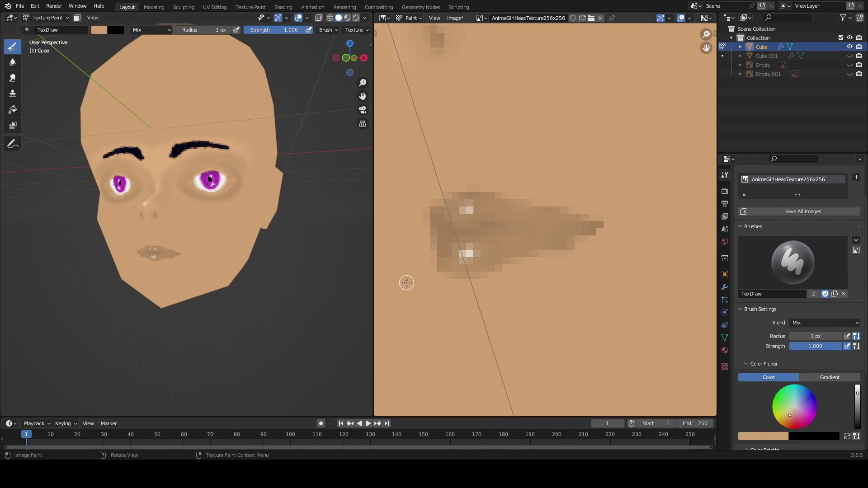
{"action": "left_click", "coordinate": [858, 395]}
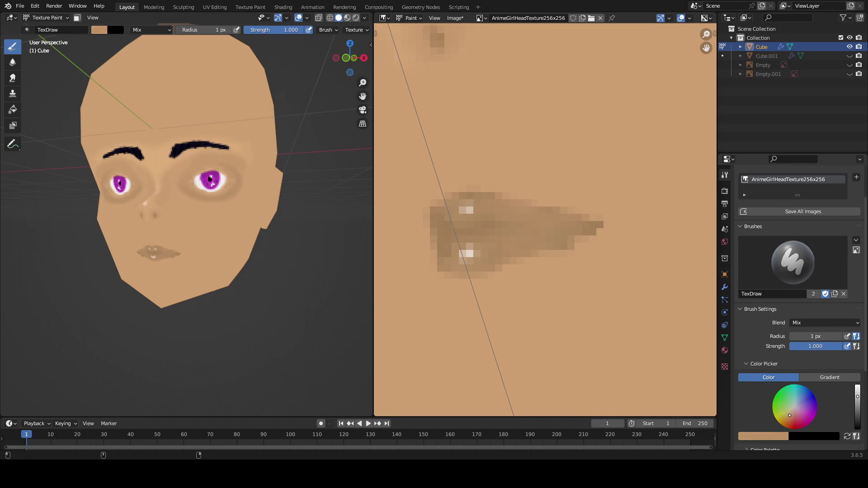
Darken the brush colour further and paint a narrow 1 px philtrum stroke along the centre line between nose and upper lip.
{"action": "middle_click_drag", "start_coordinate": [413, 132], "coordinate": [433, 195]}
{"action": "key", "text": "KP_1"}
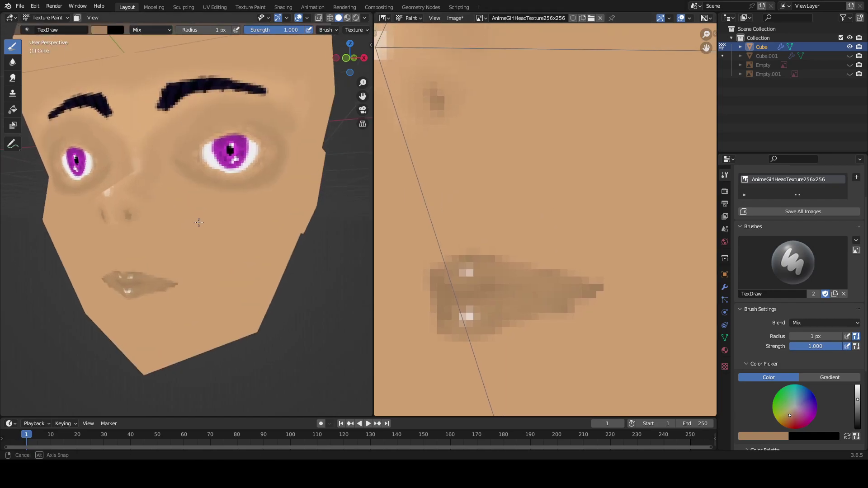
{"action": "scroll", "coordinate": [202, 243], "scroll_direction": "up", "scroll_amount": 2}
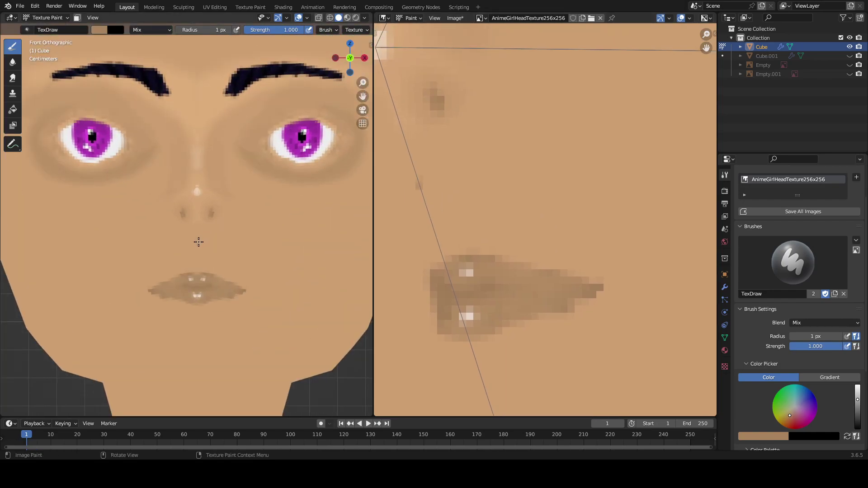
{"action": "key", "text": "ctrl+z"}
{"action": "left_click_drag", "start_coordinate": [199, 265], "coordinate": [203, 261]}
{"action": "key", "text": "ctrl+z"}
{"action": "mouse_move", "coordinate": [438, 227]}
{"action": "left_mouse_down"}
{"action": "mouse_move", "coordinate": [418, 196]}
{"action": "mouse_move", "coordinate": [429, 223]}
{"action": "left_mouse_up"}
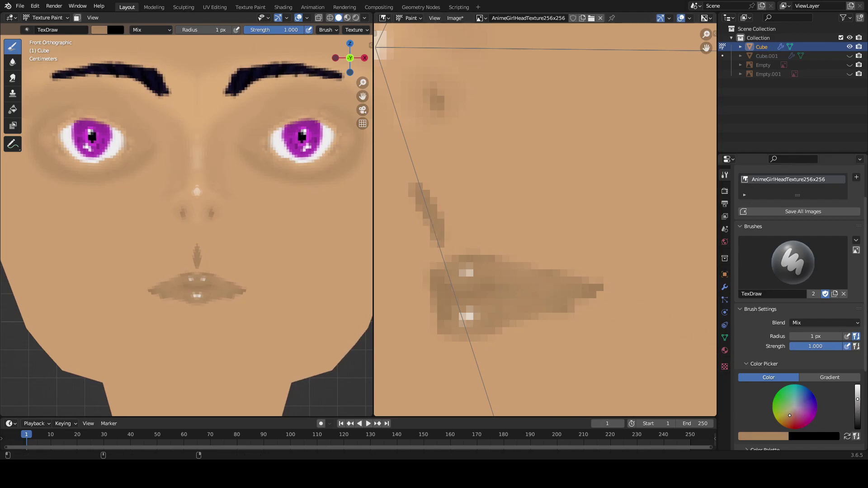
Lighten the brush brown slightly and widen the philtrum with a second stroke along its outer side.
{"action": "scroll", "coordinate": [411, 236], "scroll_direction": "up", "scroll_amount": 2}
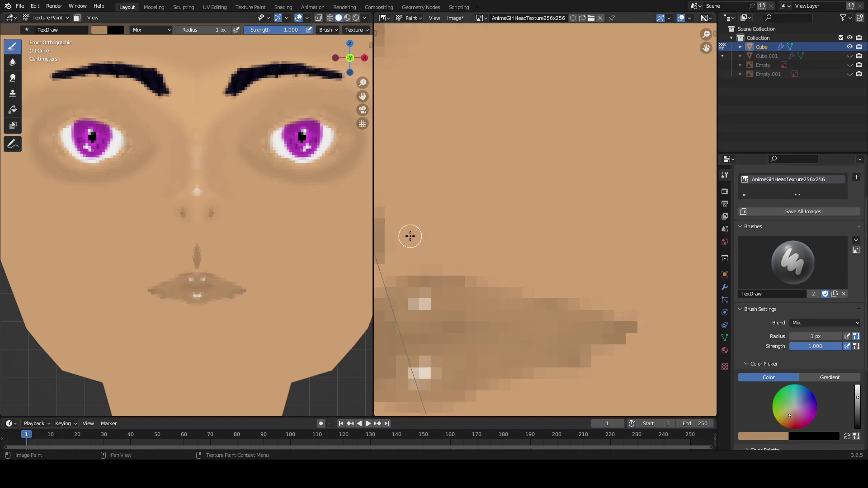
{"action": "scroll", "coordinate": [485, 206], "scroll_direction": "up", "scroll_amount": 2}
{"action": "mouse_move", "coordinate": [483, 203]}
{"action": "left_mouse_down"}
{"action": "mouse_move", "coordinate": [514, 248]}
{"action": "mouse_move", "coordinate": [523, 303]}
{"action": "left_mouse_up"}
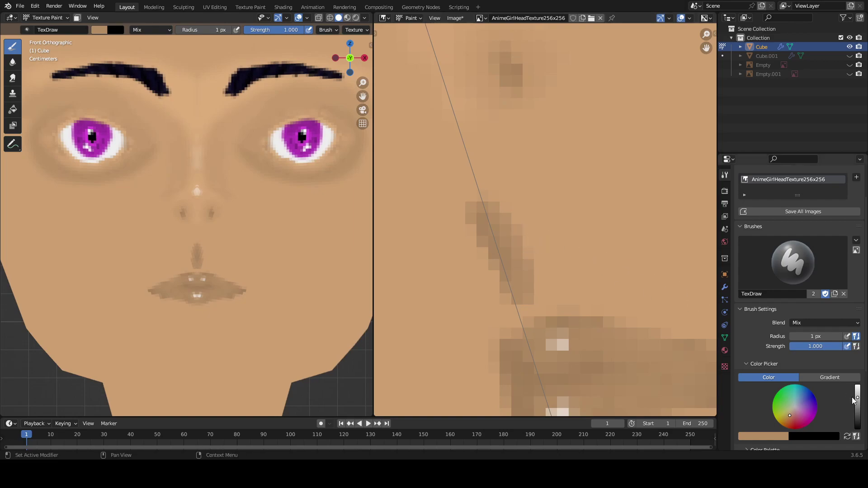
Paint lighter skin-toned strokes along the philtrum's outer edge, then tone them down with slightly darker skin shades.
{"action": "left_click_drag", "start_coordinate": [857, 398], "coordinate": [858, 395]}
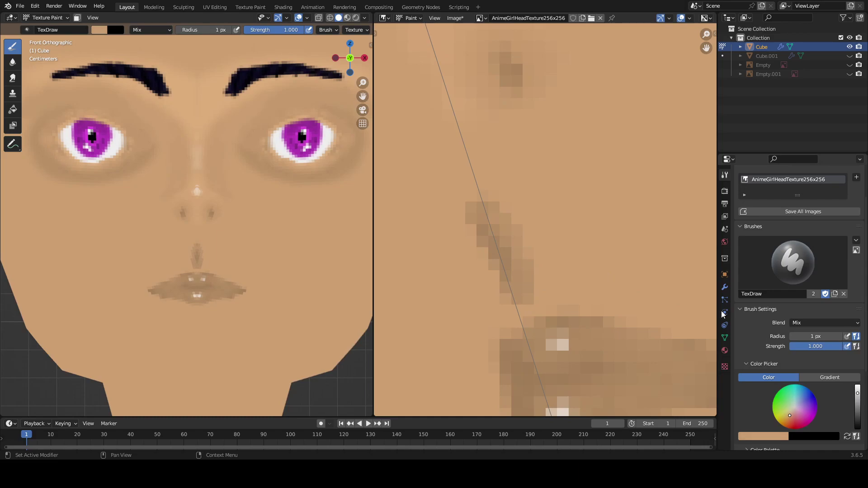
{"action": "key", "text": "s"}
{"action": "mouse_move", "coordinate": [491, 204]}
{"action": "left_mouse_down"}
{"action": "mouse_move", "coordinate": [519, 235]}
{"action": "mouse_move", "coordinate": [533, 294]}
{"action": "left_mouse_up"}
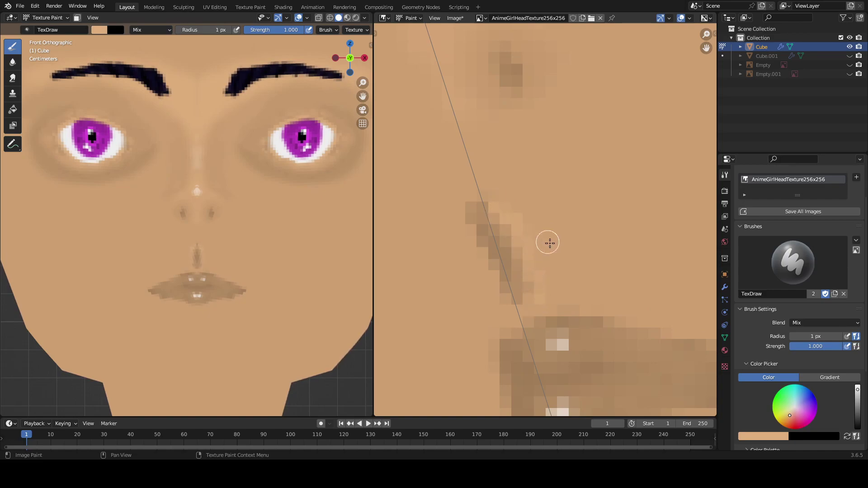
{"action": "left_click_drag", "start_coordinate": [857, 391], "coordinate": [857, 397]}
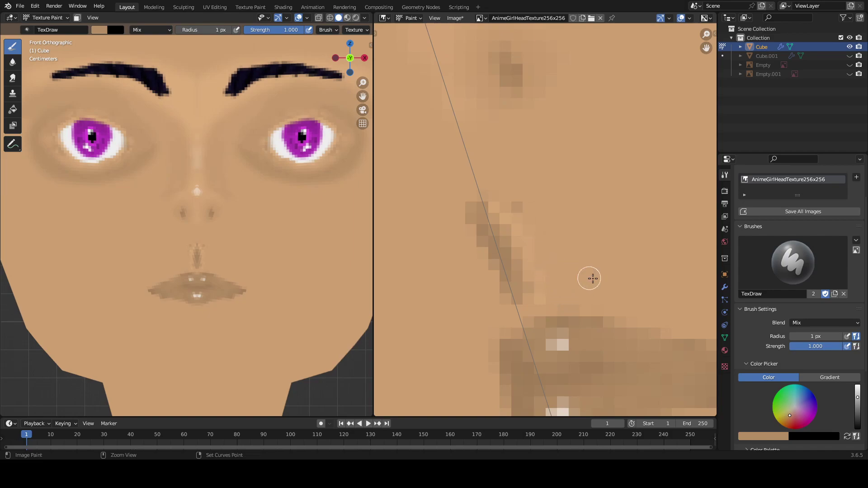
{"action": "left_click_drag", "start_coordinate": [857, 397], "coordinate": [858, 395]}
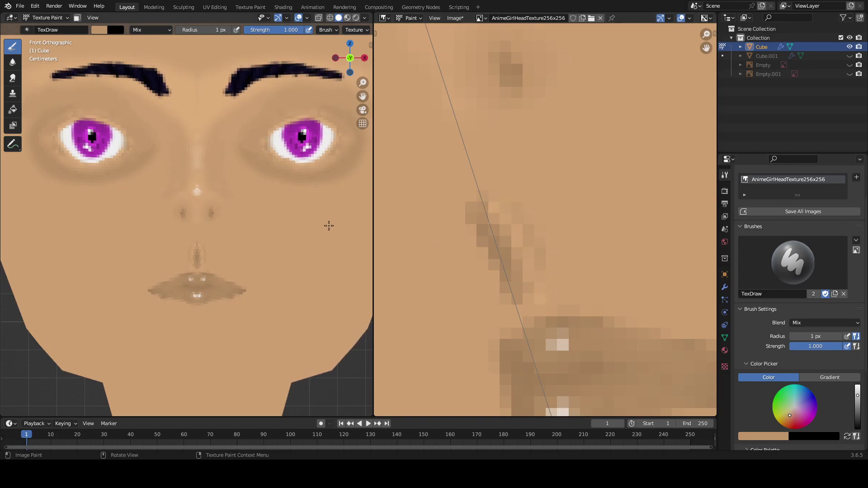
Soften the philtrum strokes between nose and upper lip with the 1 px Soften brush until they blend into the skin.
{"action": "left_click", "coordinate": [12, 62]}
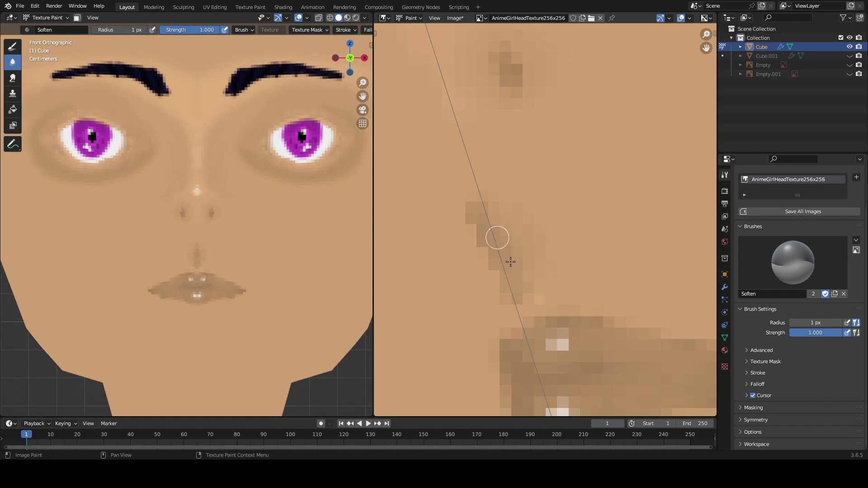
{"action": "mouse_move", "coordinate": [516, 262]}
{"action": "left_mouse_down"}
{"action": "mouse_move", "coordinate": [486, 208]}
{"action": "mouse_move", "coordinate": [470, 199]}
{"action": "mouse_move", "coordinate": [495, 231]}
{"action": "mouse_move", "coordinate": [504, 216]}
{"action": "left_mouse_up"}
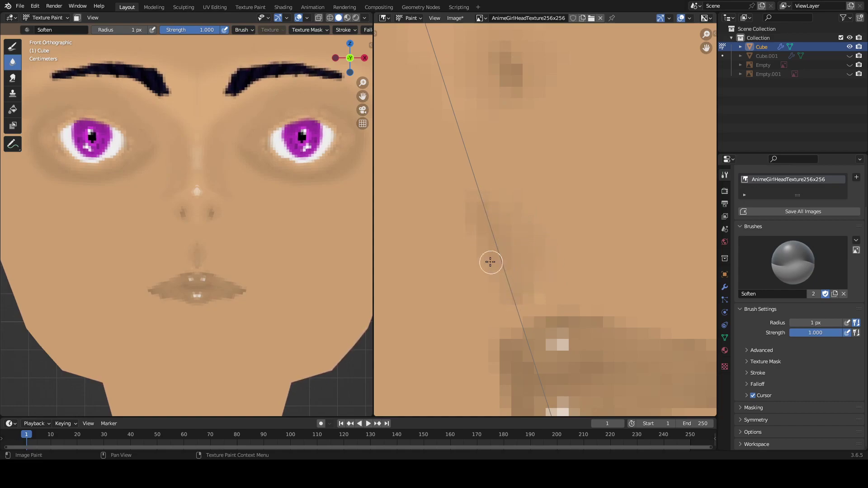
{"action": "scroll", "coordinate": [236, 259], "scroll_direction": "down", "scroll_amount": 3}
{"action": "scroll", "coordinate": [233, 258], "scroll_direction": "down", "scroll_amount": 2}
{"action": "scroll", "coordinate": [229, 254], "scroll_direction": "down", "scroll_amount": 1}
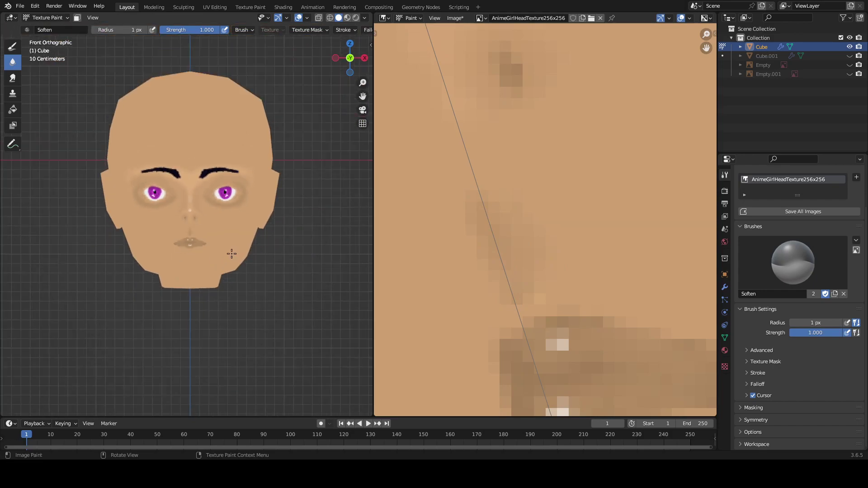
Examine the blended philtrum on the front of the face from near and far.
{"action": "scroll", "coordinate": [222, 256], "scroll_direction": "up", "scroll_amount": 3}
{"action": "scroll", "coordinate": [194, 257], "scroll_direction": "down", "scroll_amount": 1}
{"action": "scroll", "coordinate": [193, 256], "scroll_direction": "up", "scroll_amount": 3}
{"action": "middle_click_drag", "start_coordinate": [192, 256], "coordinate": [226, 281]}
{"action": "scroll", "coordinate": [141, 265], "scroll_direction": "down", "scroll_amount": 4}
{"action": "scroll", "coordinate": [169, 271], "scroll_direction": "up", "scroll_amount": 6}
{"action": "scroll", "coordinate": [226, 281], "scroll_direction": "down", "scroll_amount": 3}
{"action": "scroll", "coordinate": [229, 293], "scroll_direction": "up", "scroll_amount": 1}
Paint a faint tapered shadow just below the lower lip with the 1 px TexDraw brush in the slightly darker skin tone.
{"action": "middle_click_drag", "start_coordinate": [613, 320], "coordinate": [506, 93]}
{"action": "middle_click_drag", "start_coordinate": [555, 265], "coordinate": [582, 232]}
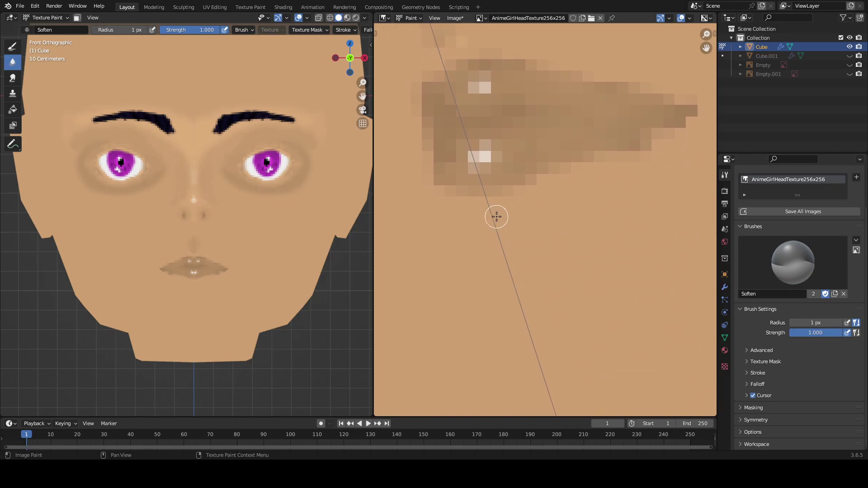
{"action": "left_click", "coordinate": [12, 47]}
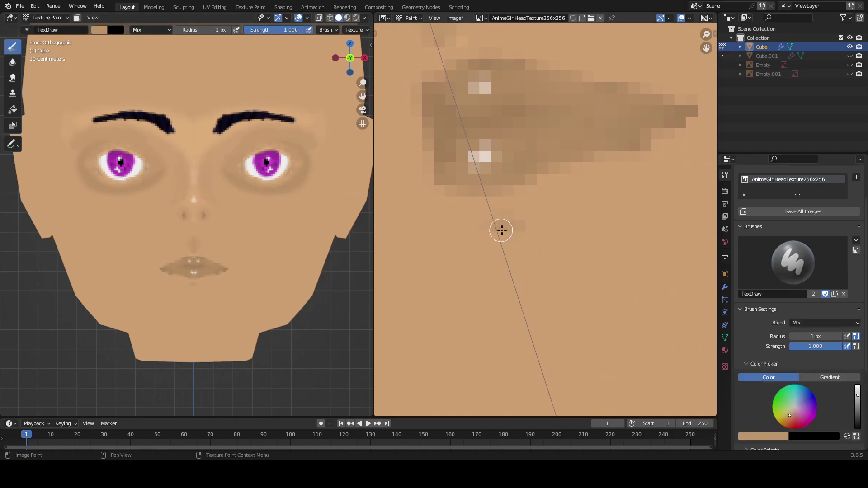
{"action": "mouse_move", "coordinate": [500, 217]}
{"action": "left_mouse_down"}
{"action": "mouse_move", "coordinate": [515, 218]}
{"action": "mouse_move", "coordinate": [490, 219]}
{"action": "mouse_move", "coordinate": [529, 211]}
{"action": "mouse_move", "coordinate": [563, 231]}
{"action": "mouse_move", "coordinate": [544, 223]}
{"action": "mouse_move", "coordinate": [549, 233]}
{"action": "mouse_move", "coordinate": [550, 216]}
{"action": "mouse_move", "coordinate": [492, 238]}
{"action": "mouse_move", "coordinate": [510, 240]}
{"action": "mouse_move", "coordinate": [500, 262]}
{"action": "mouse_move", "coordinate": [502, 230]}
{"action": "mouse_move", "coordinate": [571, 215]}
{"action": "mouse_move", "coordinate": [581, 203]}
{"action": "mouse_move", "coordinate": [506, 257]}
{"action": "left_mouse_up"}
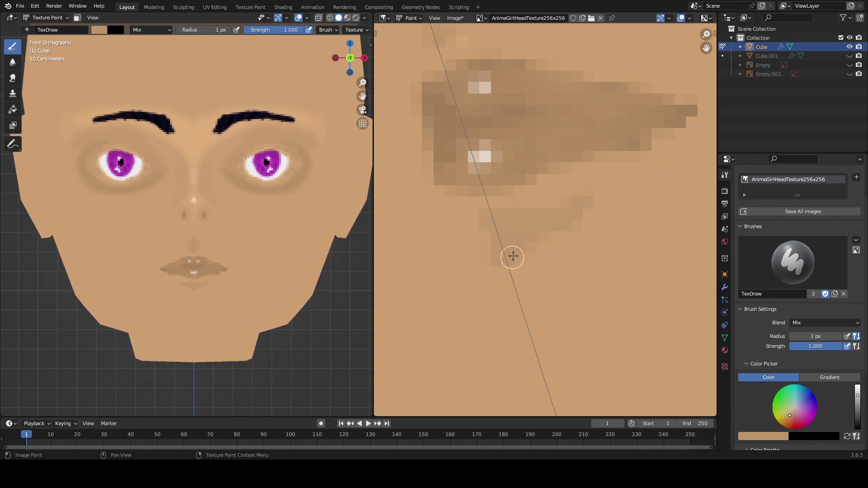
Soften the shadow below the lower lip and raise the brush radius to 3 px.
{"action": "left_click", "coordinate": [7, 65]}
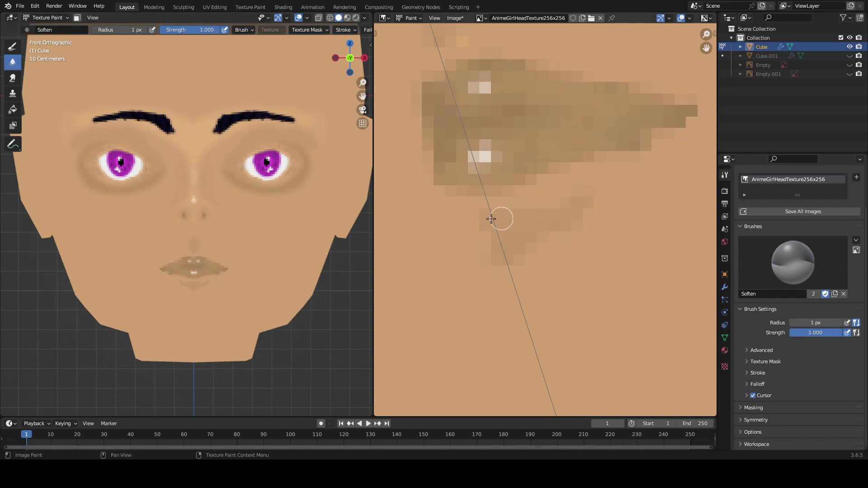
{"action": "mouse_move", "coordinate": [572, 211]}
{"action": "left_mouse_down"}
{"action": "mouse_move", "coordinate": [581, 204]}
{"action": "mouse_move", "coordinate": [494, 258]}
{"action": "mouse_move", "coordinate": [545, 240]}
{"action": "mouse_move", "coordinate": [478, 257]}
{"action": "mouse_move", "coordinate": [583, 201]}
{"action": "mouse_move", "coordinate": [529, 246]}
{"action": "mouse_move", "coordinate": [562, 230]}
{"action": "mouse_move", "coordinate": [493, 255]}
{"action": "mouse_move", "coordinate": [499, 217]}
{"action": "mouse_move", "coordinate": [565, 207]}
{"action": "mouse_move", "coordinate": [523, 223]}
{"action": "mouse_move", "coordinate": [569, 207]}
{"action": "mouse_move", "coordinate": [559, 202]}
{"action": "mouse_move", "coordinate": [583, 207]}
{"action": "mouse_move", "coordinate": [507, 265]}
{"action": "mouse_move", "coordinate": [481, 229]}
{"action": "mouse_move", "coordinate": [538, 213]}
{"action": "mouse_move", "coordinate": [472, 228]}
{"action": "mouse_move", "coordinate": [528, 222]}
{"action": "left_mouse_up"}
{"action": "scroll", "coordinate": [145, 286], "scroll_direction": "up", "scroll_amount": 5}
{"action": "middle_click_drag", "start_coordinate": [149, 276], "coordinate": [146, 286]}
{"action": "scroll", "coordinate": [145, 286], "scroll_direction": "down", "scroll_amount": 5}
{"action": "middle_click_drag", "start_coordinate": [190, 267], "coordinate": [234, 259]}
{"action": "scroll", "coordinate": [235, 259], "scroll_direction": "up", "scroll_amount": 4}
{"action": "scroll", "coordinate": [629, 155], "scroll_direction": "down", "scroll_amount": 6}
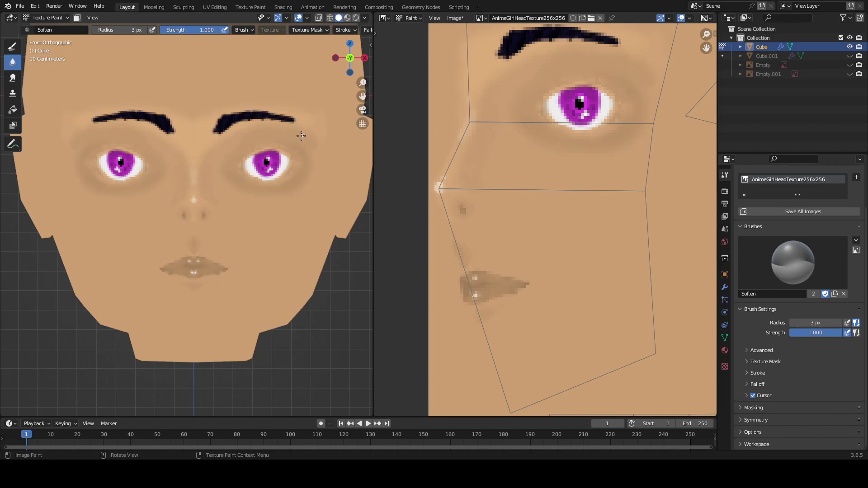
Lighten the brush colour slightly, paint over the lower part of the shading under the eye at 3 px, and soften it.
{"action": "scroll", "coordinate": [306, 134], "scroll_direction": "down", "scroll_amount": 8}
{"action": "middle_click_drag", "start_coordinate": [306, 134], "coordinate": [314, 180]}
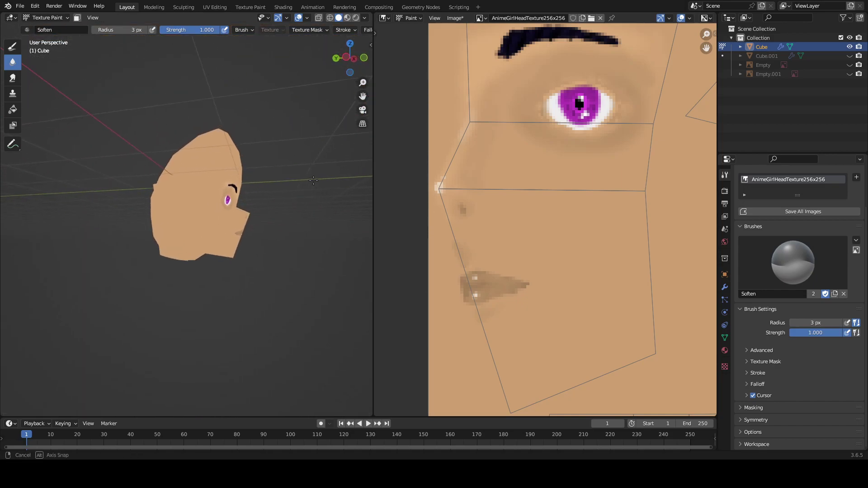
{"action": "key", "text": "KP_1"}
{"action": "scroll", "coordinate": [220, 200], "scroll_direction": "up", "scroll_amount": 6}
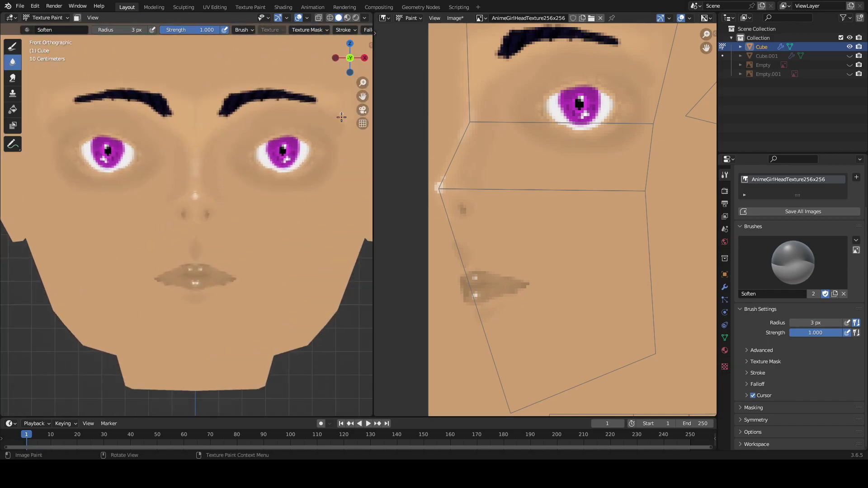
{"action": "left_click", "coordinate": [12, 47]}
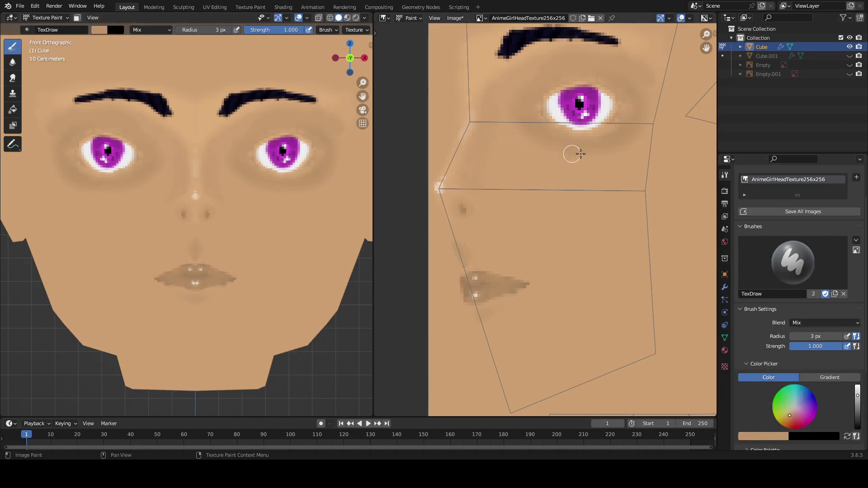
{"action": "left_click_drag", "start_coordinate": [859, 397], "coordinate": [857, 395]}
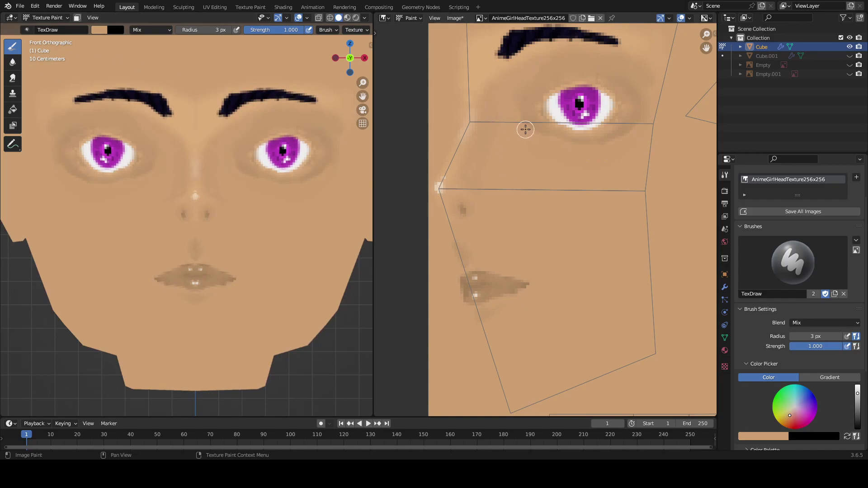
{"action": "left_click", "coordinate": [17, 63]}
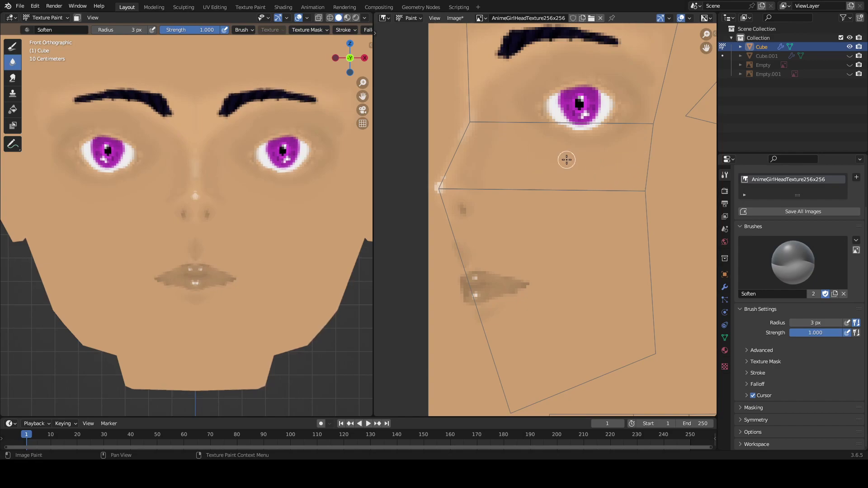
Locate the ear faces in the texture and darken the TexDraw brush colour for the ear outline.
{"action": "scroll", "coordinate": [252, 203], "scroll_direction": "down", "scroll_amount": 4}
{"action": "middle_click_drag", "start_coordinate": [252, 203], "coordinate": [168, 216]}
{"action": "scroll", "coordinate": [597, 195], "scroll_direction": "down", "scroll_amount": 6}
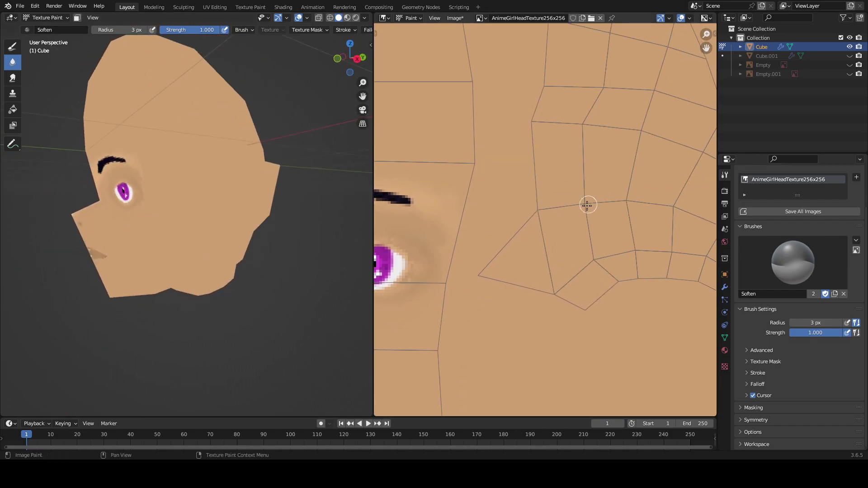
{"action": "scroll", "coordinate": [583, 209], "scroll_direction": "up", "scroll_amount": 5}
{"action": "scroll", "coordinate": [570, 210], "scroll_direction": "down", "scroll_amount": 3}
{"action": "scroll", "coordinate": [548, 178], "scroll_direction": "up", "scroll_amount": 6}
{"action": "scroll", "coordinate": [492, 226], "scroll_direction": "down", "scroll_amount": 1}
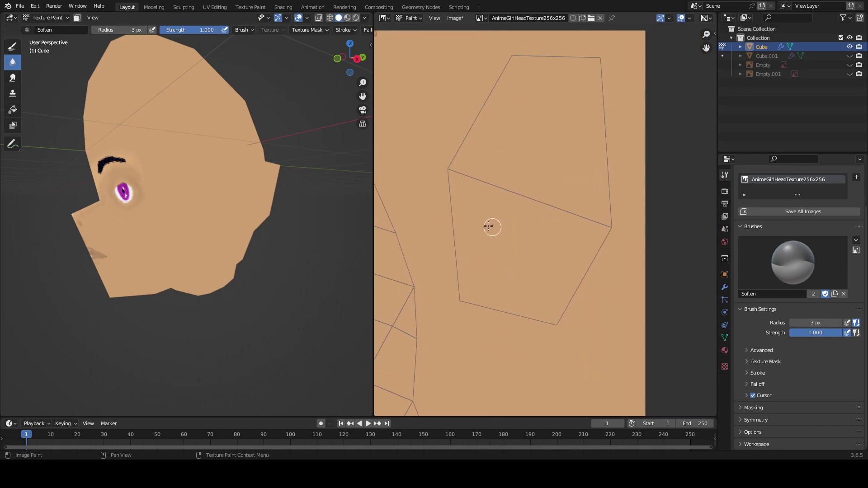
{"action": "left_click", "coordinate": [9, 48]}
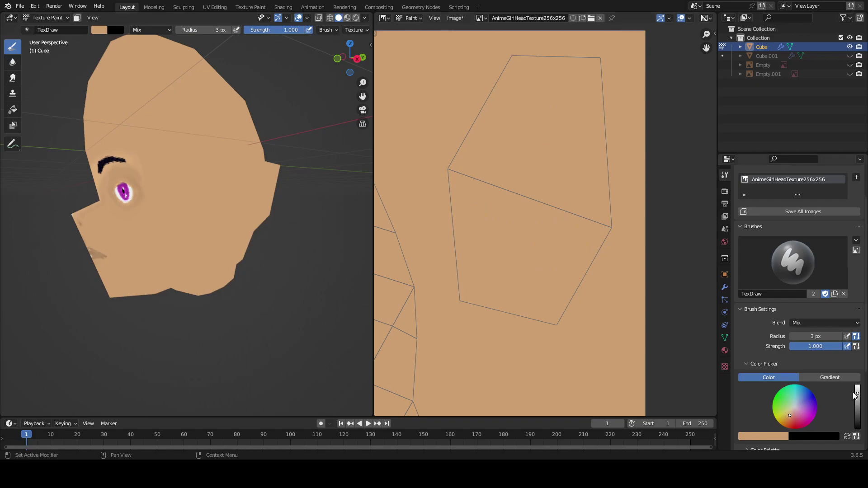
{"action": "left_click_drag", "start_coordinate": [857, 393], "coordinate": [856, 399]}
{"action": "left_click_drag", "start_coordinate": [536, 129], "coordinate": [503, 213]}
{"action": "key", "text": "ctrl+z"}
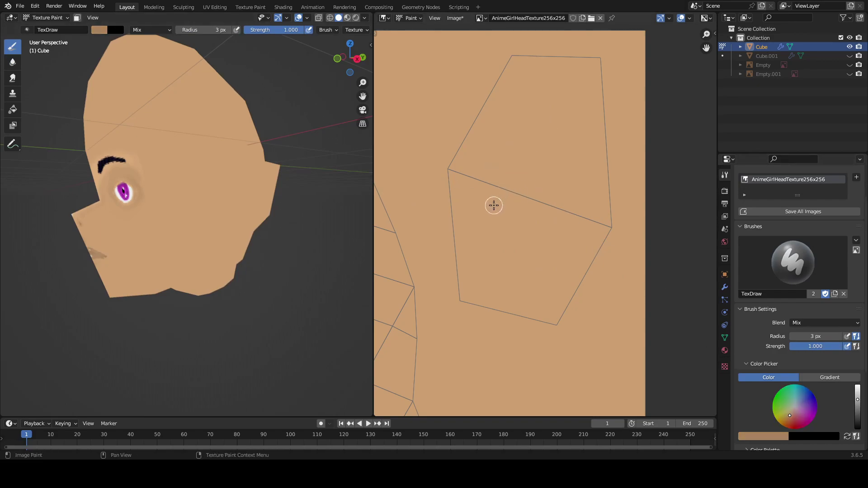
{"action": "middle_click_drag", "start_coordinate": [181, 226], "coordinate": [263, 226]}
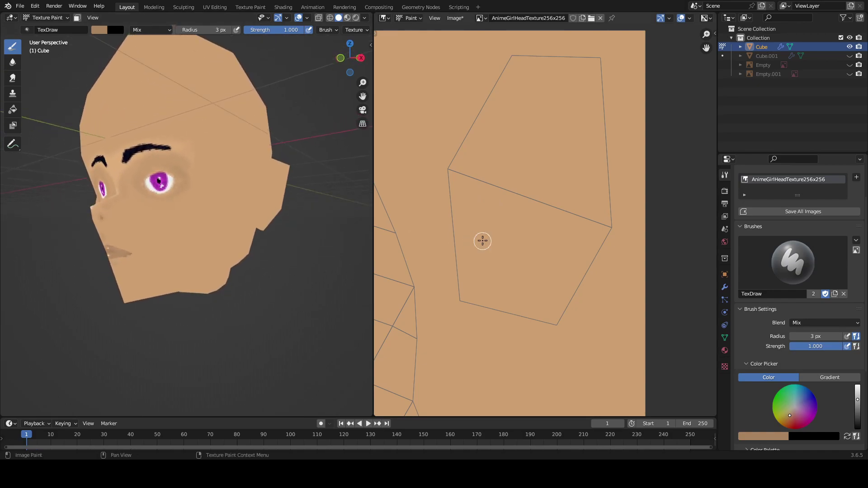
{"action": "mouse_move", "coordinate": [485, 206]}
{"action": "left_mouse_down"}
{"action": "mouse_move", "coordinate": [528, 227]}
{"action": "mouse_move", "coordinate": [478, 256]}
{"action": "mouse_move", "coordinate": [490, 150]}
{"action": "mouse_move", "coordinate": [543, 92]}
{"action": "mouse_move", "coordinate": [583, 115]}
{"action": "mouse_move", "coordinate": [565, 156]}
{"action": "left_mouse_up"}
{"action": "left_click_drag", "start_coordinate": [497, 163], "coordinate": [549, 146]}
{"action": "middle_click_drag", "start_coordinate": [253, 226], "coordinate": [204, 226]}
{"action": "scroll", "coordinate": [243, 203], "scroll_direction": "up", "scroll_amount": 2}
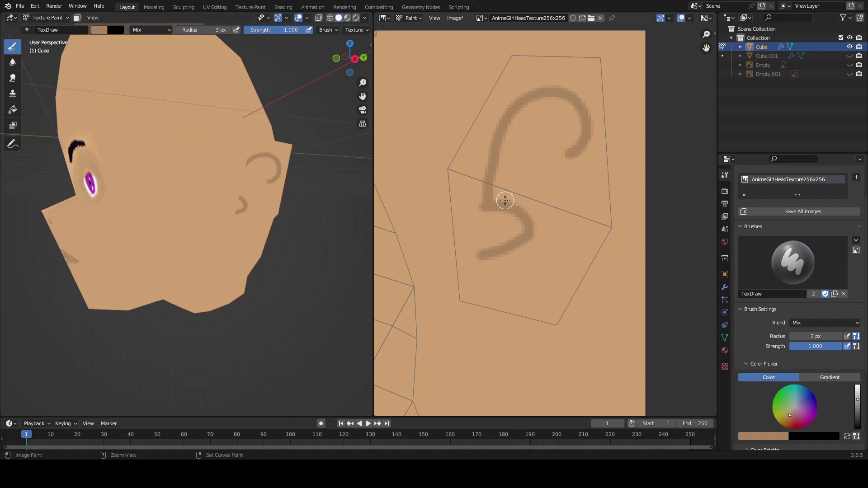
{"action": "key", "text": "ctrl+z"}
{"action": "key", "text": "ctrl+z"}
{"action": "mouse_move", "coordinate": [455, 208]}
{"action": "left_mouse_down"}
{"action": "mouse_move", "coordinate": [461, 149]}
{"action": "mouse_move", "coordinate": [526, 177]}
{"action": "mouse_move", "coordinate": [451, 211]}
{"action": "left_mouse_up"}
{"action": "key", "text": "ctrl+z"}
{"action": "key", "text": "ctrl+z"}
{"action": "mouse_move", "coordinate": [518, 168]}
{"action": "left_mouse_down"}
{"action": "mouse_move", "coordinate": [541, 196]}
{"action": "mouse_move", "coordinate": [512, 210]}
{"action": "left_mouse_up"}
{"action": "key", "text": "ctrl+z"}
Paint the small front curve of the ear and the rounded upper rim across the two ear faces with the 3 px brush.
{"action": "mouse_move", "coordinate": [523, 170]}
{"action": "left_mouse_down"}
{"action": "mouse_move", "coordinate": [533, 205]}
{"action": "mouse_move", "coordinate": [516, 218]}
{"action": "left_mouse_up"}
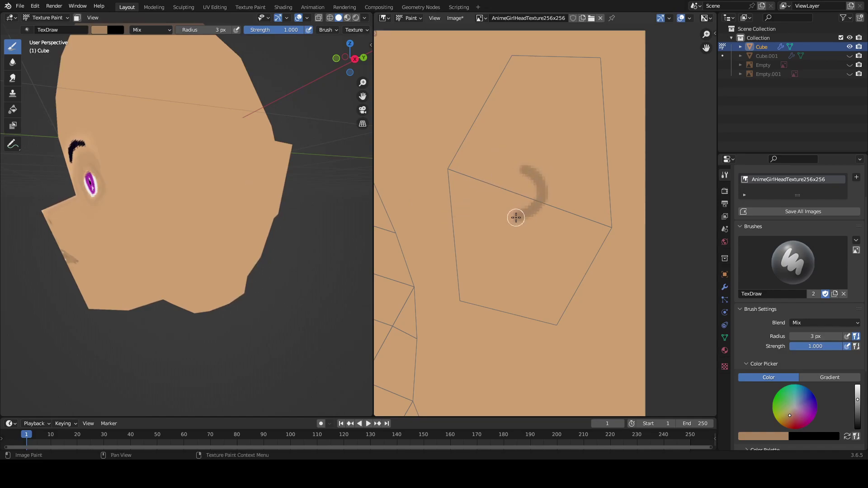
{"action": "mouse_move", "coordinate": [523, 167]}
{"action": "left_mouse_down"}
{"action": "mouse_move", "coordinate": [514, 154]}
{"action": "mouse_move", "coordinate": [527, 170]}
{"action": "mouse_move", "coordinate": [524, 135]}
{"action": "mouse_move", "coordinate": [552, 110]}
{"action": "mouse_move", "coordinate": [585, 117]}
{"action": "mouse_move", "coordinate": [588, 197]}
{"action": "left_mouse_up"}
{"action": "key", "text": "ctrl+z"}
{"action": "key", "text": "ctrl+z"}
{"action": "mouse_move", "coordinate": [525, 168]}
{"action": "left_mouse_down"}
{"action": "mouse_move", "coordinate": [523, 116]}
{"action": "mouse_move", "coordinate": [573, 81]}
{"action": "mouse_move", "coordinate": [598, 148]}
{"action": "mouse_move", "coordinate": [583, 185]}
{"action": "left_mouse_up"}
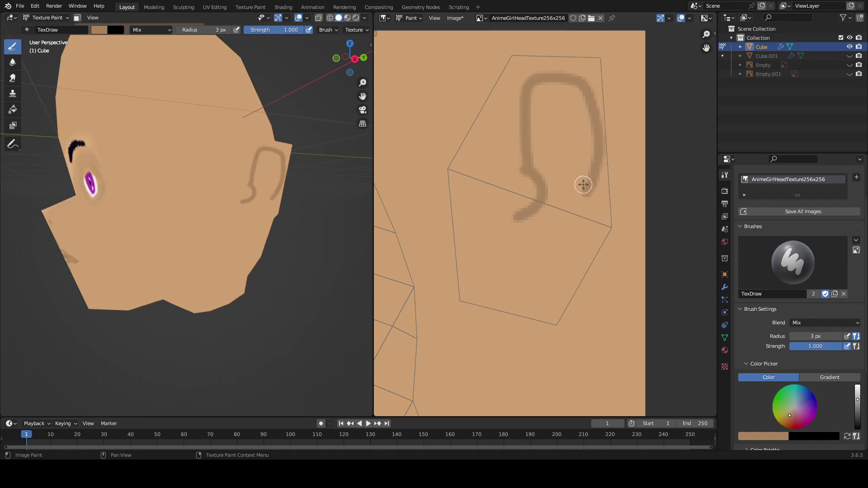
{"action": "key", "text": "ctrl+z"}
{"action": "mouse_move", "coordinate": [536, 158]}
{"action": "left_mouse_down"}
{"action": "mouse_move", "coordinate": [514, 97]}
{"action": "mouse_move", "coordinate": [586, 106]}
{"action": "mouse_move", "coordinate": [570, 164]}
{"action": "mouse_move", "coordinate": [582, 198]}
{"action": "mouse_move", "coordinate": [577, 226]}
{"action": "mouse_move", "coordinate": [517, 268]}
{"action": "left_mouse_up"}
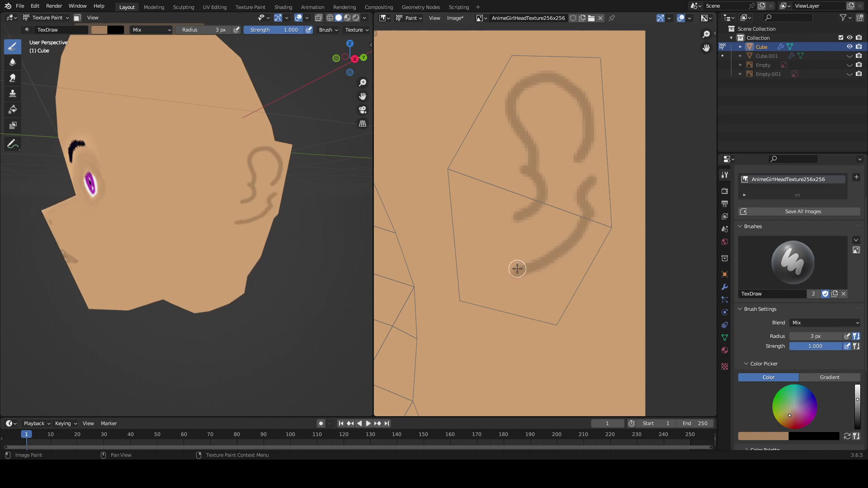
Undo the lower ear strokes and repaint the back edge and a small rounded earlobe to close the ear outline.
{"action": "key", "text": "ctrl+z"}
{"action": "mouse_move", "coordinate": [582, 212]}
{"action": "left_mouse_down"}
{"action": "mouse_move", "coordinate": [522, 252]}
{"action": "mouse_move", "coordinate": [515, 238]}
{"action": "mouse_move", "coordinate": [561, 232]}
{"action": "mouse_move", "coordinate": [585, 212]}
{"action": "left_mouse_up"}
{"action": "key", "text": "ctrl+z"}
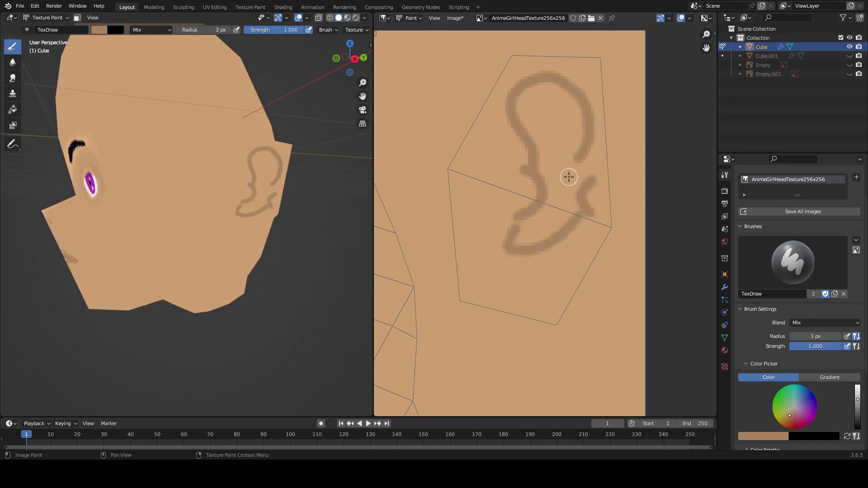
{"action": "key", "text": "ctrl+z"}
{"action": "key", "text": "ctrl+z"}
{"action": "mouse_move", "coordinate": [575, 171]}
{"action": "left_mouse_down"}
{"action": "mouse_move", "coordinate": [571, 195]}
{"action": "mouse_move", "coordinate": [519, 233]}
{"action": "mouse_move", "coordinate": [539, 238]}
{"action": "mouse_move", "coordinate": [568, 207]}
{"action": "mouse_move", "coordinate": [578, 157]}
{"action": "left_mouse_up"}
{"action": "key", "text": "ctrl+z"}
{"action": "mouse_move", "coordinate": [238, 188]}
{"action": "middle_mouse_down"}
{"action": "mouse_move", "coordinate": [213, 193]}
{"action": "mouse_move", "coordinate": [233, 190]}
{"action": "middle_mouse_up"}
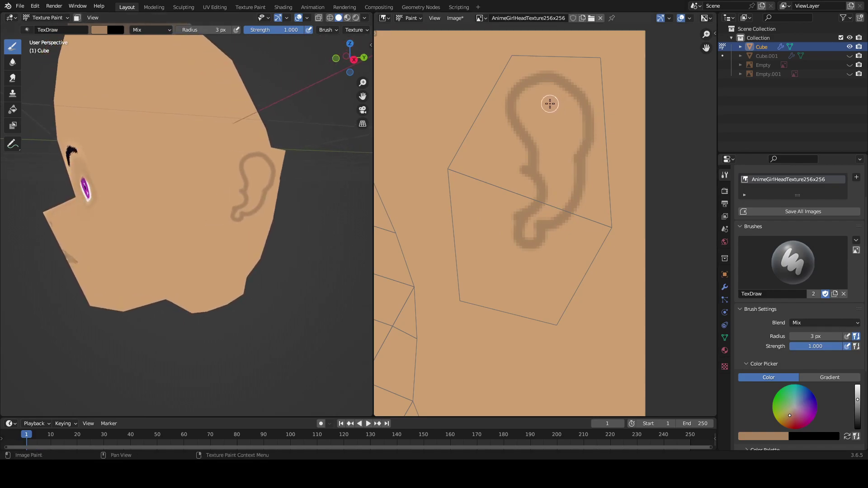
Fill the ear outline with the dark skin tone, then paint slightly lighter ridges along the rim, inner fold and earlobe.
{"action": "mouse_move", "coordinate": [548, 102]}
{"action": "left_mouse_down"}
{"action": "mouse_move", "coordinate": [544, 85]}
{"action": "mouse_move", "coordinate": [521, 107]}
{"action": "mouse_move", "coordinate": [530, 90]}
{"action": "mouse_move", "coordinate": [528, 120]}
{"action": "mouse_move", "coordinate": [538, 116]}
{"action": "mouse_move", "coordinate": [536, 107]}
{"action": "mouse_move", "coordinate": [564, 87]}
{"action": "mouse_move", "coordinate": [585, 118]}
{"action": "mouse_move", "coordinate": [563, 130]}
{"action": "mouse_move", "coordinate": [557, 162]}
{"action": "mouse_move", "coordinate": [575, 147]}
{"action": "mouse_move", "coordinate": [562, 204]}
{"action": "mouse_move", "coordinate": [537, 223]}
{"action": "mouse_move", "coordinate": [555, 154]}
{"action": "mouse_move", "coordinate": [541, 173]}
{"action": "mouse_move", "coordinate": [542, 199]}
{"action": "mouse_move", "coordinate": [528, 237]}
{"action": "mouse_move", "coordinate": [558, 188]}
{"action": "left_mouse_up"}
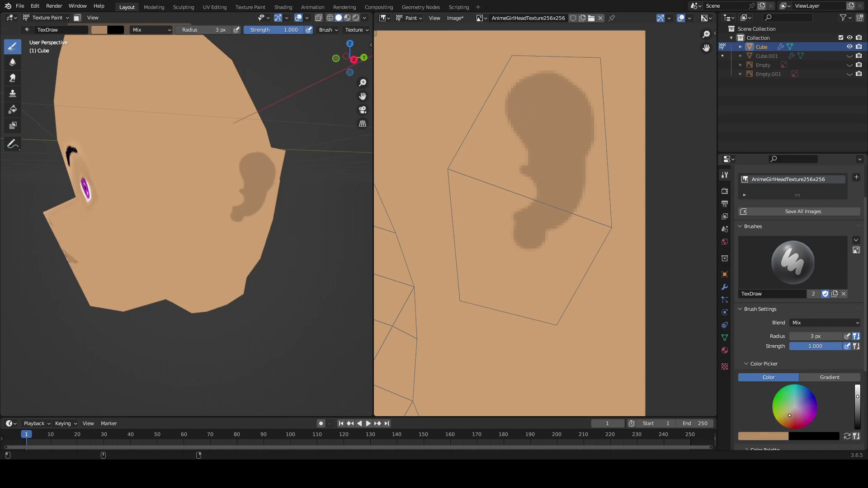
{"action": "scroll", "coordinate": [535, 180], "scroll_direction": "up", "scroll_amount": 2}
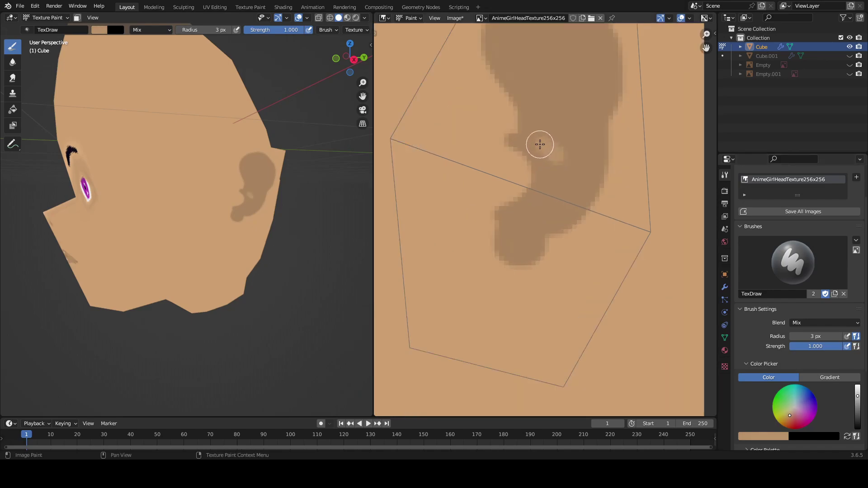
{"action": "mouse_move", "coordinate": [548, 155]}
{"action": "left_mouse_down"}
{"action": "mouse_move", "coordinate": [540, 201]}
{"action": "mouse_move", "coordinate": [523, 211]}
{"action": "mouse_move", "coordinate": [519, 227]}
{"action": "mouse_move", "coordinate": [546, 201]}
{"action": "left_mouse_up"}
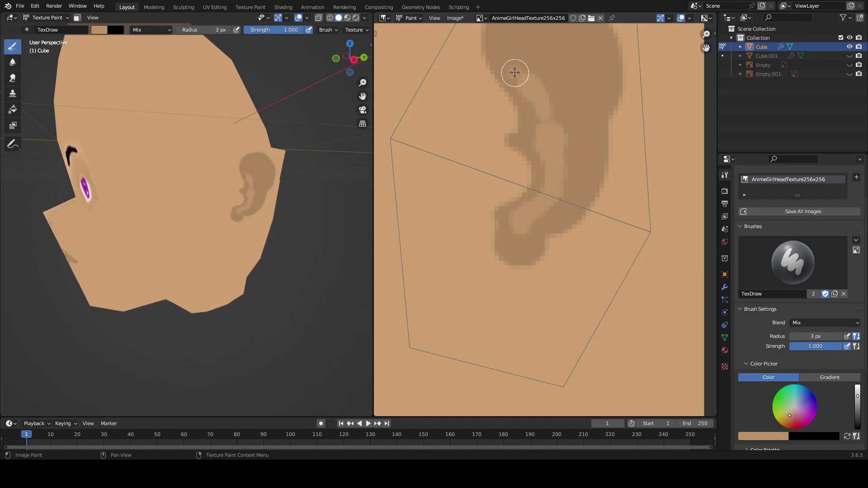
{"action": "middle_click_drag", "start_coordinate": [519, 81], "coordinate": [527, 158]}
{"action": "mouse_move", "coordinate": [527, 158]}
{"action": "left_mouse_down"}
{"action": "mouse_move", "coordinate": [515, 100]}
{"action": "mouse_move", "coordinate": [550, 112]}
{"action": "mouse_move", "coordinate": [562, 83]}
{"action": "mouse_move", "coordinate": [608, 137]}
{"action": "mouse_move", "coordinate": [604, 159]}
{"action": "mouse_move", "coordinate": [571, 91]}
{"action": "mouse_move", "coordinate": [560, 82]}
{"action": "mouse_move", "coordinate": [541, 86]}
{"action": "mouse_move", "coordinate": [529, 109]}
{"action": "mouse_move", "coordinate": [556, 93]}
{"action": "mouse_move", "coordinate": [600, 152]}
{"action": "mouse_move", "coordinate": [583, 157]}
{"action": "mouse_move", "coordinate": [581, 149]}
{"action": "mouse_move", "coordinate": [595, 200]}
{"action": "mouse_move", "coordinate": [596, 180]}
{"action": "mouse_move", "coordinate": [596, 242]}
{"action": "mouse_move", "coordinate": [575, 277]}
{"action": "mouse_move", "coordinate": [517, 313]}
{"action": "left_mouse_up"}
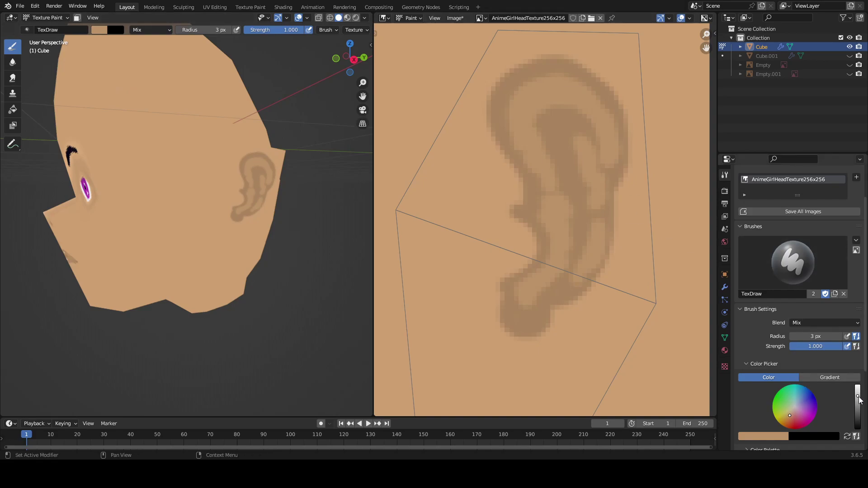
Set the brush radius to 2 px, lighten the colour, and paint highlights on the ear's rim, inner ridge, lower back edge and upper lobe.
{"action": "left_click_drag", "start_coordinate": [856, 397], "coordinate": [857, 389]}
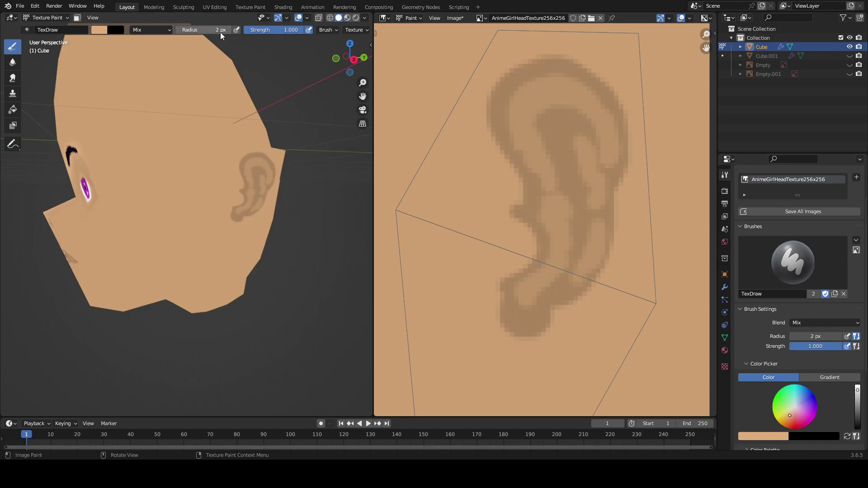
{"action": "left_click_drag", "start_coordinate": [608, 159], "coordinate": [605, 119]}
{"action": "left_click", "coordinate": [590, 105]}
{"action": "left_click", "coordinate": [568, 98]}
{"action": "left_click_drag", "start_coordinate": [524, 123], "coordinate": [549, 174]}
{"action": "left_click", "coordinate": [559, 211]}
{"action": "left_click", "coordinate": [563, 244]}
{"action": "left_click_drag", "start_coordinate": [549, 278], "coordinate": [536, 286]}
{"action": "left_click_drag", "start_coordinate": [600, 235], "coordinate": [586, 270]}
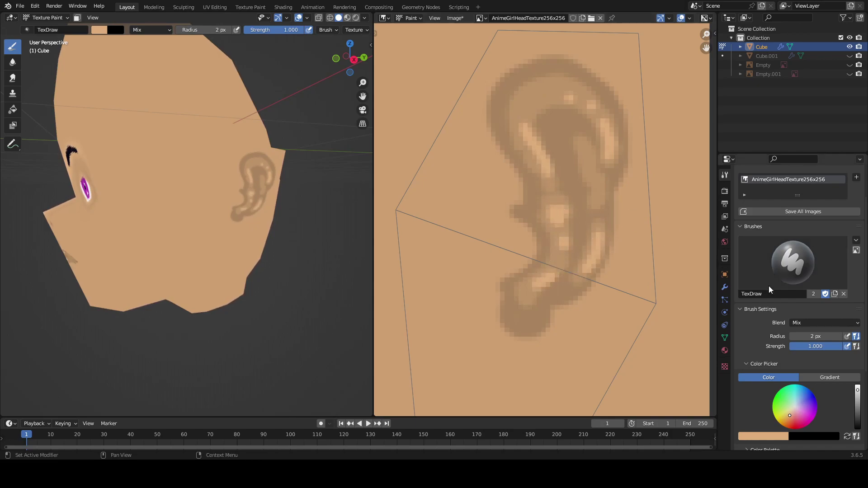
Darken the brush colour and paint deep shadows in the earlobe, beside the front notch and in the ear's inner hollows.
{"action": "left_click_drag", "start_coordinate": [858, 391], "coordinate": [857, 404]}
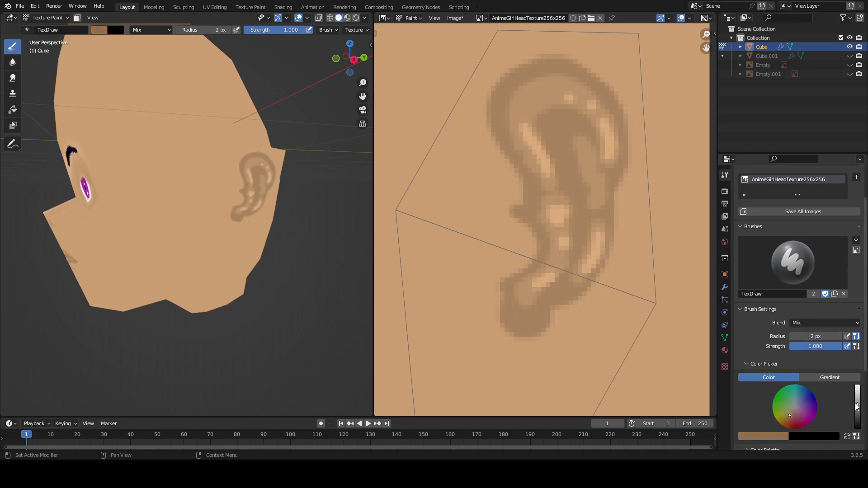
{"action": "left_click_drag", "start_coordinate": [522, 316], "coordinate": [553, 288]}
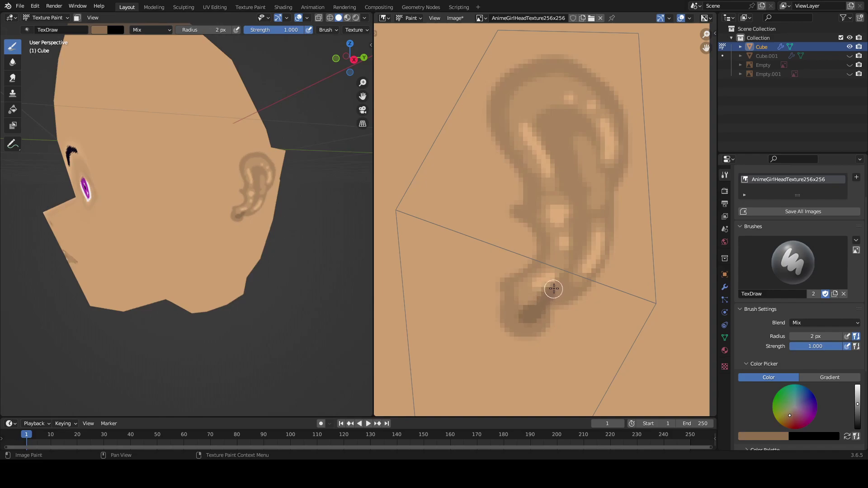
{"action": "left_click", "coordinate": [556, 188]}
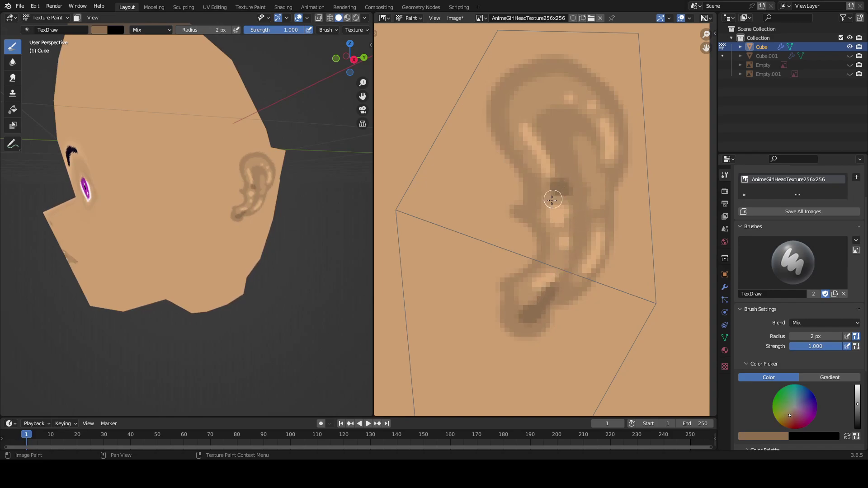
{"action": "left_click", "coordinate": [545, 214]}
{"action": "mouse_move", "coordinate": [574, 113]}
{"action": "left_mouse_down"}
{"action": "mouse_move", "coordinate": [577, 120]}
{"action": "mouse_move", "coordinate": [555, 111]}
{"action": "left_mouse_up"}
Blend the ear's highlights and shadows along the rim, inner folds and earlobe with the Soften brush.
{"action": "left_click", "coordinate": [12, 64]}
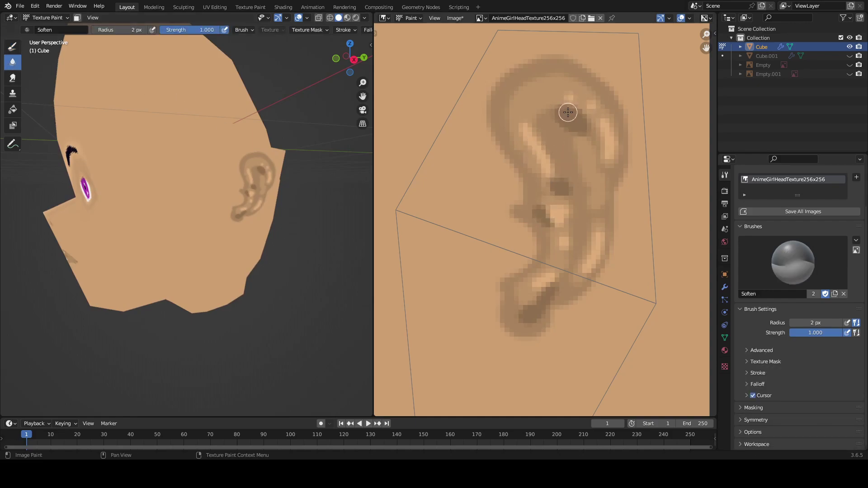
{"action": "mouse_move", "coordinate": [588, 121]}
{"action": "left_mouse_down"}
{"action": "mouse_move", "coordinate": [598, 118]}
{"action": "mouse_move", "coordinate": [604, 140]}
{"action": "mouse_move", "coordinate": [617, 125]}
{"action": "left_mouse_up"}
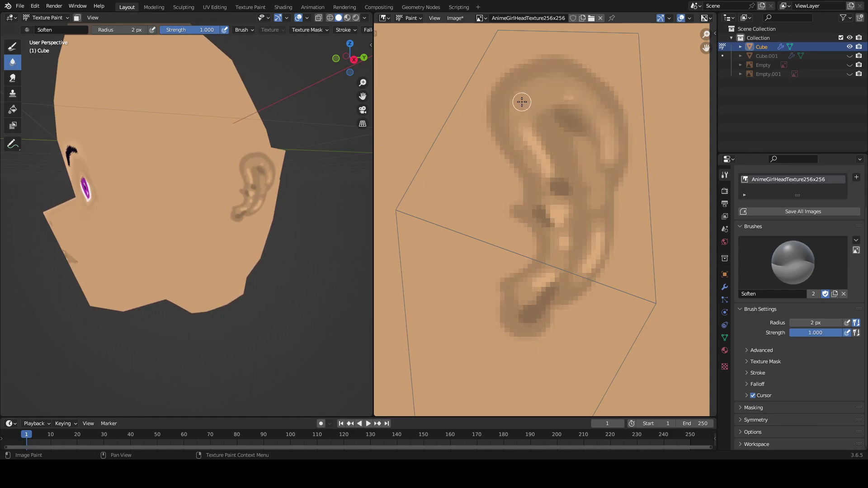
{"action": "mouse_move", "coordinate": [541, 128]}
{"action": "left_mouse_down"}
{"action": "mouse_move", "coordinate": [525, 128]}
{"action": "mouse_move", "coordinate": [536, 116]}
{"action": "mouse_move", "coordinate": [560, 162]}
{"action": "mouse_move", "coordinate": [555, 261]}
{"action": "mouse_move", "coordinate": [536, 200]}
{"action": "mouse_move", "coordinate": [542, 297]}
{"action": "mouse_move", "coordinate": [548, 268]}
{"action": "left_mouse_up"}
{"action": "mouse_move", "coordinate": [523, 321]}
{"action": "left_mouse_down"}
{"action": "mouse_move", "coordinate": [575, 259]}
{"action": "mouse_move", "coordinate": [596, 256]}
{"action": "mouse_move", "coordinate": [576, 136]}
{"action": "left_mouse_up"}
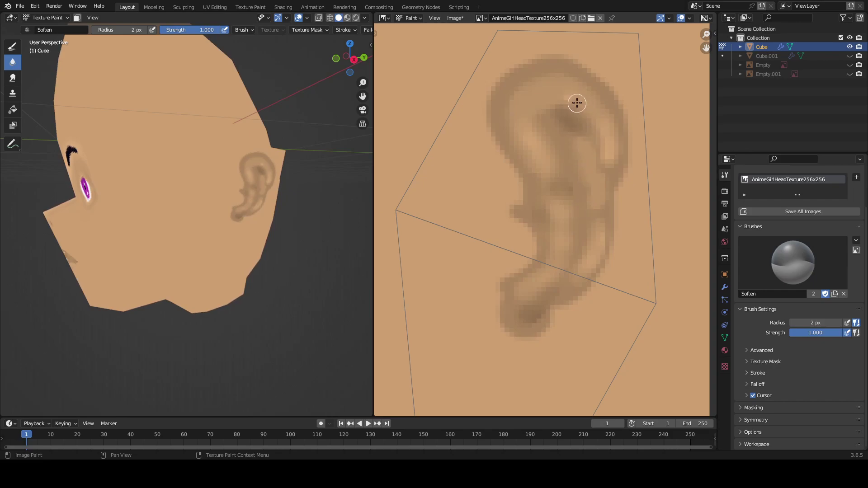
{"action": "scroll", "coordinate": [269, 218], "scroll_direction": "down", "scroll_amount": 5}
{"action": "key", "text": "KP_1"}
{"action": "scroll", "coordinate": [269, 218], "scroll_direction": "up", "scroll_amount": 6}
{"action": "mouse_move", "coordinate": [275, 232]}
{"action": "middle_mouse_down"}
{"action": "mouse_move", "coordinate": [207, 235]}
{"action": "mouse_move", "coordinate": [242, 239]}
{"action": "mouse_move", "coordinate": [207, 241]}
{"action": "mouse_move", "coordinate": [236, 240]}
{"action": "mouse_move", "coordinate": [224, 243]}
{"action": "middle_mouse_up"}
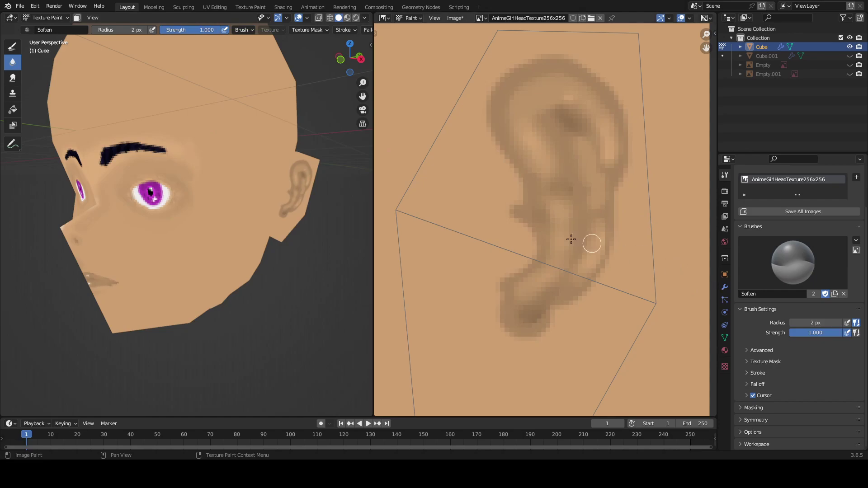
Return to the TexDraw brush, lighten its colour to a light skin tone, and paint the skin around the earlobe and lower ear edge.
{"action": "left_click", "coordinate": [12, 46]}
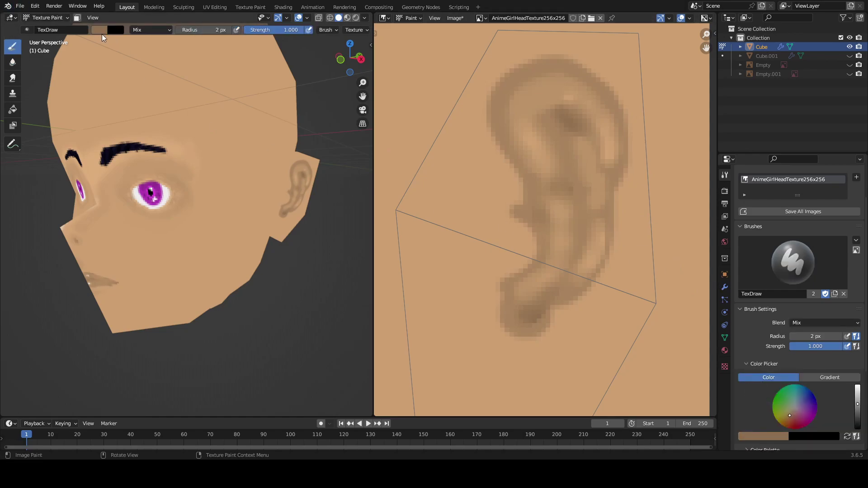
{"action": "left_click", "coordinate": [100, 30]}
{"action": "left_click_drag", "start_coordinate": [170, 73], "coordinate": [169, 51]}
{"action": "scroll", "coordinate": [577, 202], "scroll_direction": "down", "scroll_amount": 2}
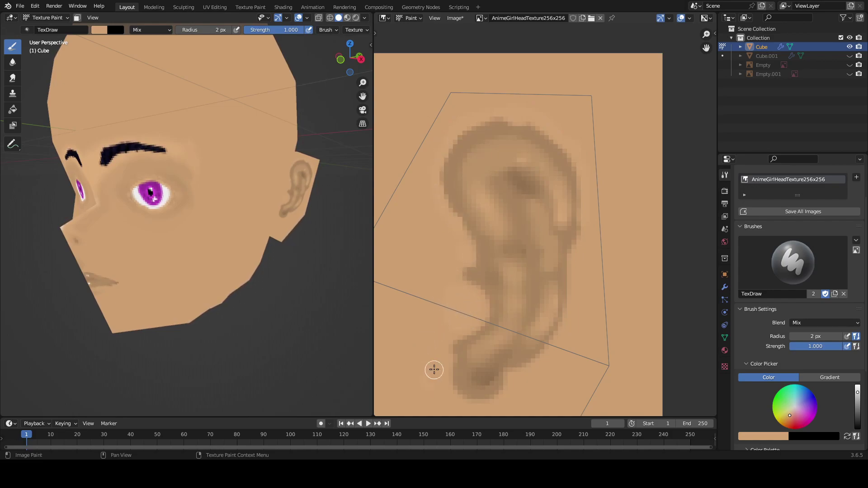
{"action": "mouse_move", "coordinate": [517, 385]}
{"action": "left_mouse_down"}
{"action": "mouse_move", "coordinate": [560, 336]}
{"action": "mouse_move", "coordinate": [559, 347]}
{"action": "mouse_move", "coordinate": [572, 308]}
{"action": "mouse_move", "coordinate": [538, 331]}
{"action": "left_mouse_up"}
{"action": "scroll", "coordinate": [538, 331], "scroll_direction": "down", "scroll_amount": 1}
{"action": "scroll", "coordinate": [562, 217], "scroll_direction": "down", "scroll_amount": 1}
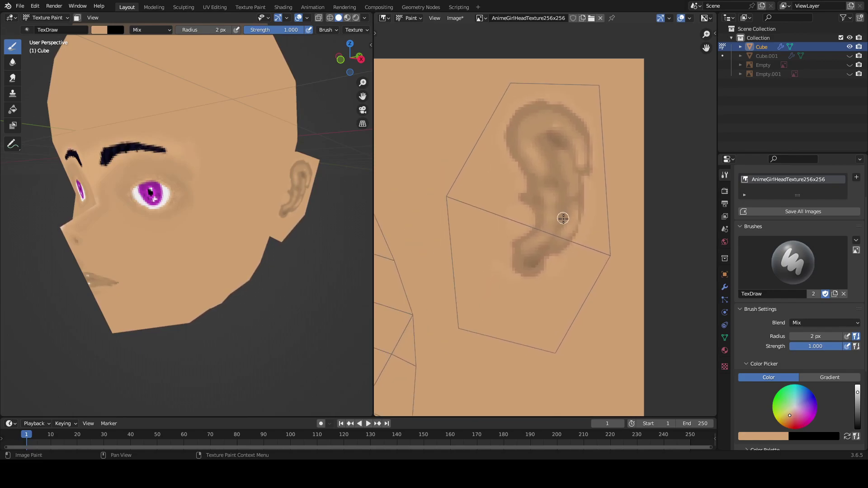
{"action": "mouse_move", "coordinate": [555, 303]}
{"action": "left_mouse_down"}
{"action": "mouse_move", "coordinate": [515, 316]}
{"action": "mouse_move", "coordinate": [452, 268]}
{"action": "mouse_move", "coordinate": [490, 310]}
{"action": "mouse_move", "coordinate": [555, 320]}
{"action": "mouse_move", "coordinate": [554, 289]}
{"action": "mouse_move", "coordinate": [482, 277]}
{"action": "mouse_move", "coordinate": [531, 288]}
{"action": "mouse_move", "coordinate": [556, 265]}
{"action": "mouse_move", "coordinate": [540, 317]}
{"action": "mouse_move", "coordinate": [540, 291]}
{"action": "mouse_move", "coordinate": [515, 314]}
{"action": "mouse_move", "coordinate": [547, 310]}
{"action": "mouse_move", "coordinate": [517, 293]}
{"action": "left_mouse_up"}
Set the Soften brush radius to 4 px and smooth the light skin patches below the ear and the ear's outline and folds.
{"action": "key", "text": "shift+space"}
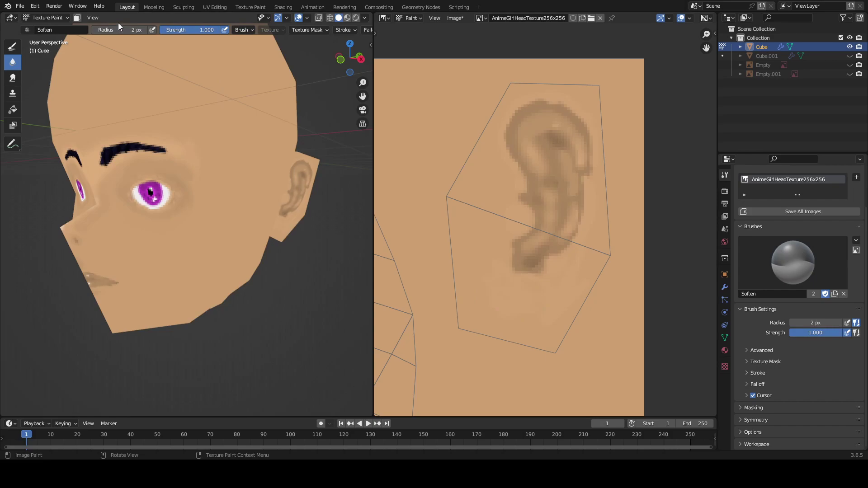
{"action": "type", "text": "4"}
{"action": "key", "text": "Return"}
{"action": "mouse_move", "coordinate": [519, 300]}
{"action": "left_mouse_down"}
{"action": "mouse_move", "coordinate": [544, 286]}
{"action": "mouse_move", "coordinate": [543, 316]}
{"action": "mouse_move", "coordinate": [552, 316]}
{"action": "mouse_move", "coordinate": [495, 282]}
{"action": "left_mouse_up"}
{"action": "mouse_move", "coordinate": [502, 223]}
{"action": "left_mouse_down"}
{"action": "mouse_move", "coordinate": [519, 188]}
{"action": "mouse_move", "coordinate": [504, 128]}
{"action": "mouse_move", "coordinate": [539, 96]}
{"action": "mouse_move", "coordinate": [585, 128]}
{"action": "mouse_move", "coordinate": [572, 226]}
{"action": "mouse_move", "coordinate": [519, 250]}
{"action": "mouse_move", "coordinate": [569, 147]}
{"action": "mouse_move", "coordinate": [540, 140]}
{"action": "left_mouse_up"}
{"action": "scroll", "coordinate": [169, 221], "scroll_direction": "down", "scroll_amount": 4}
{"action": "middle_click_drag", "start_coordinate": [168, 221], "coordinate": [186, 214]}
{"action": "key", "text": "KP_1"}
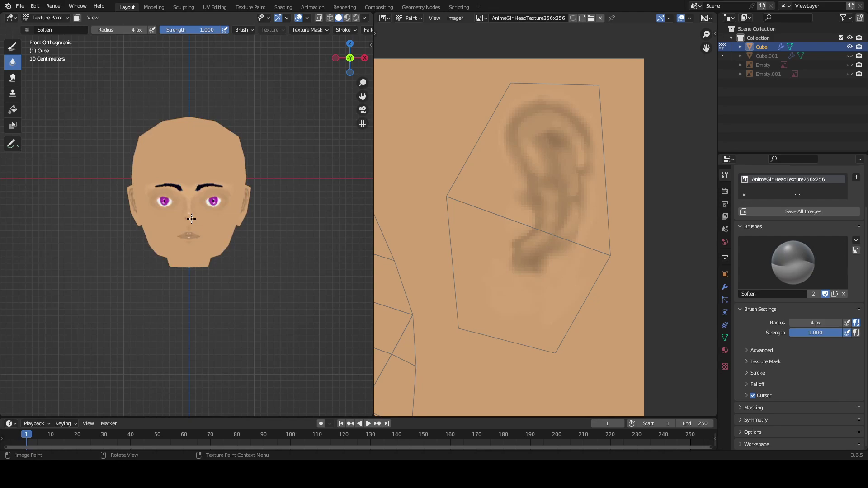
{"action": "scroll", "coordinate": [191, 219], "scroll_direction": "up", "scroll_amount": 3}
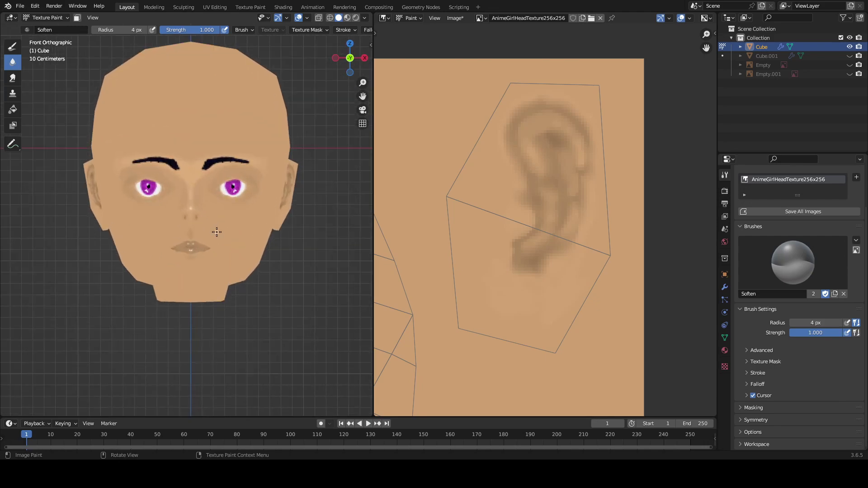